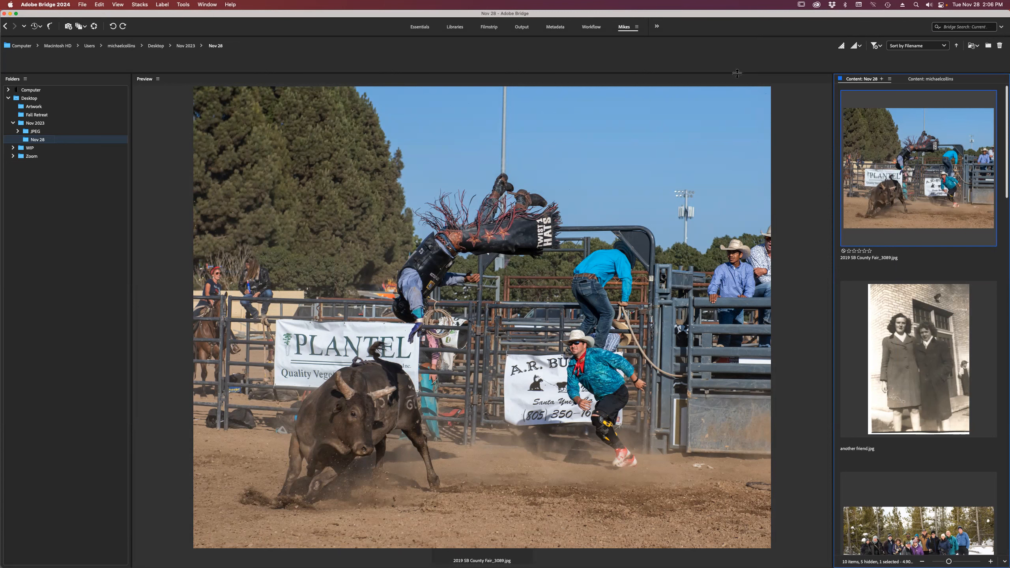
- Open 2019 SB County Fair_3089.jpg in Photoshop and view the tools grouped with the Remove Tool
double_click(899, 168)
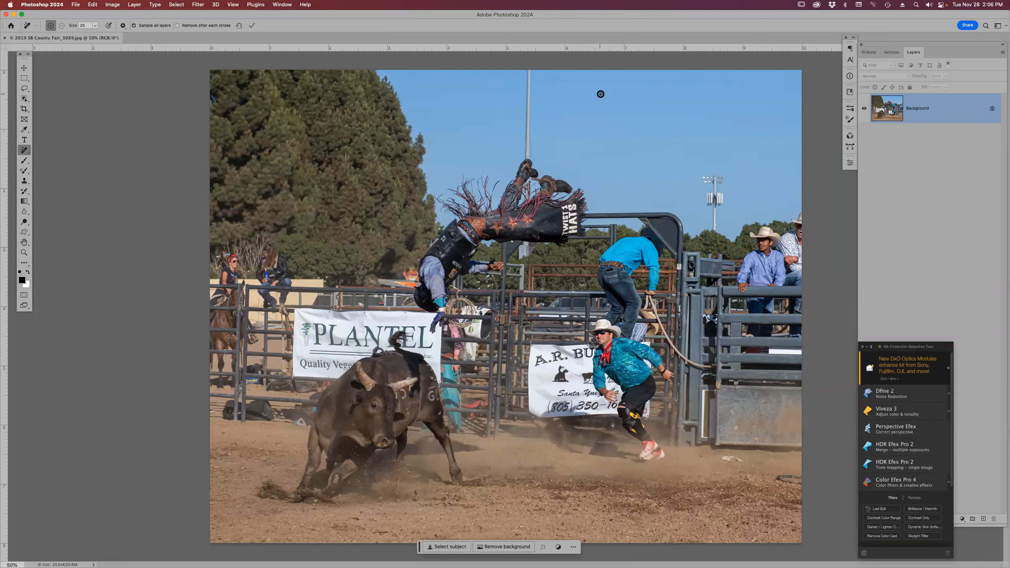
click(23, 151)
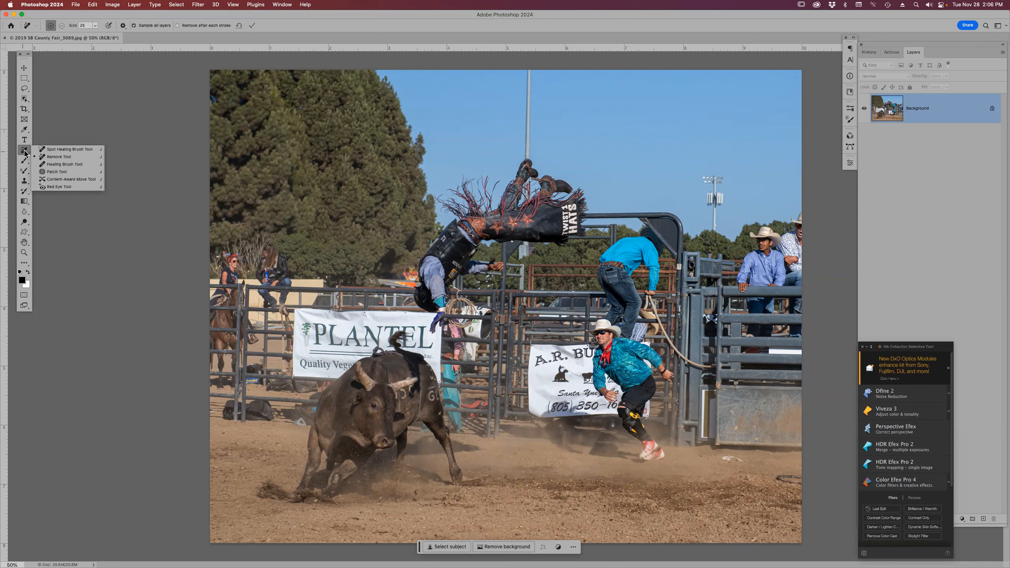
click(24, 153)
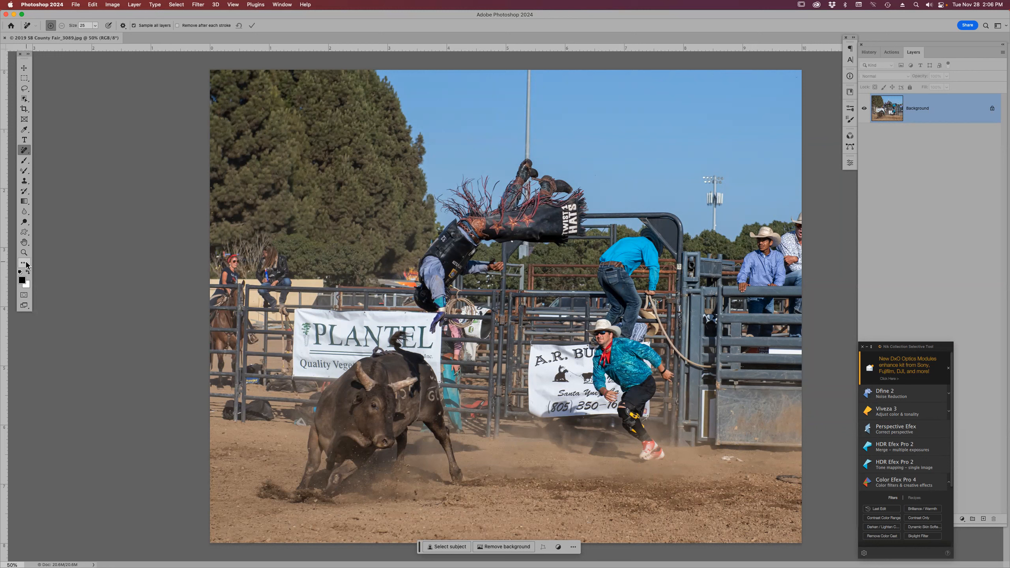
- Customize the toolbar so the Remove Tool sits above the Spot Healing Brush Tool in its group, and save the arrangement
key(p)
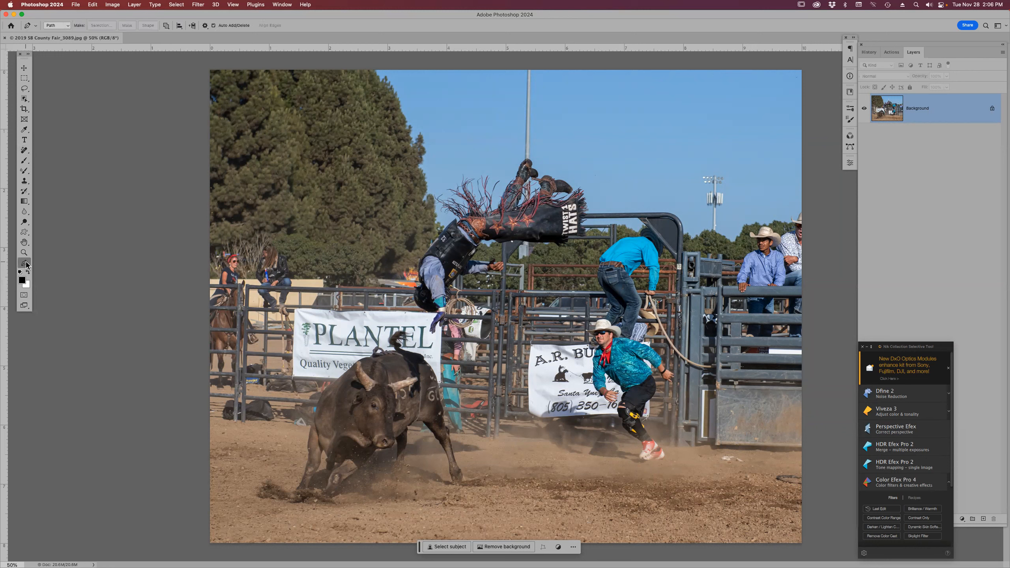
click(27, 265)
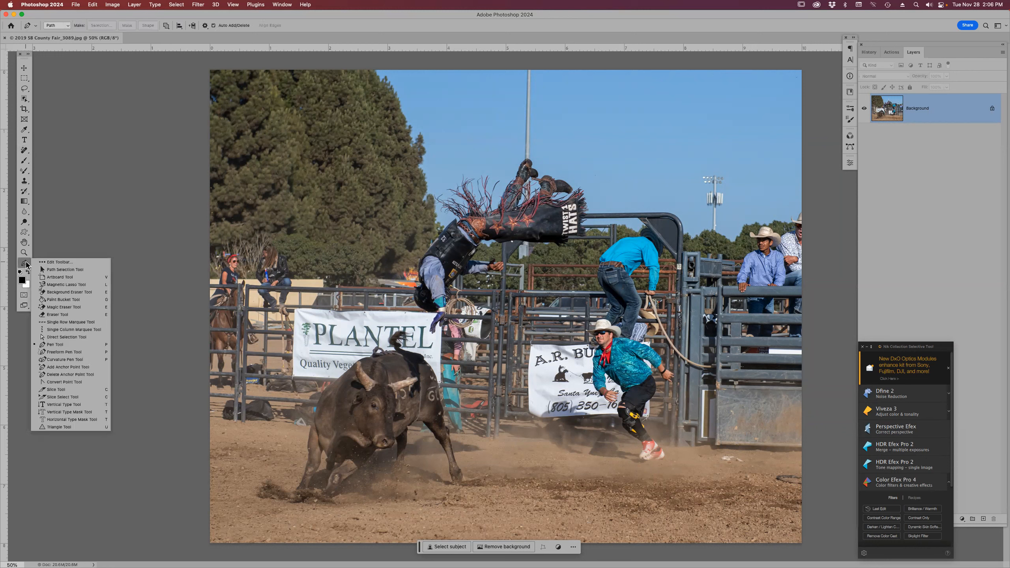
click(72, 264)
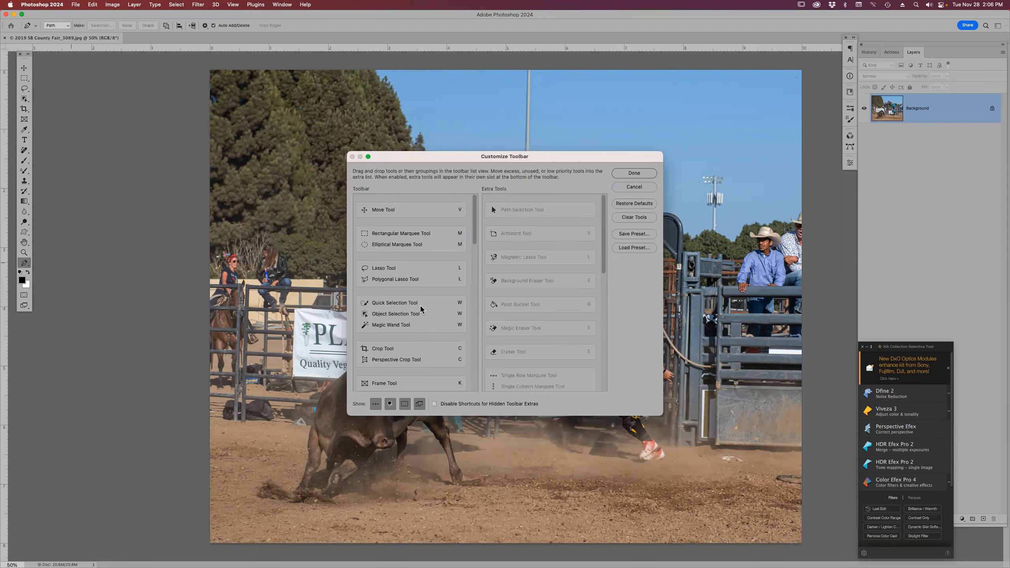
scroll(405, 298, down, 5)
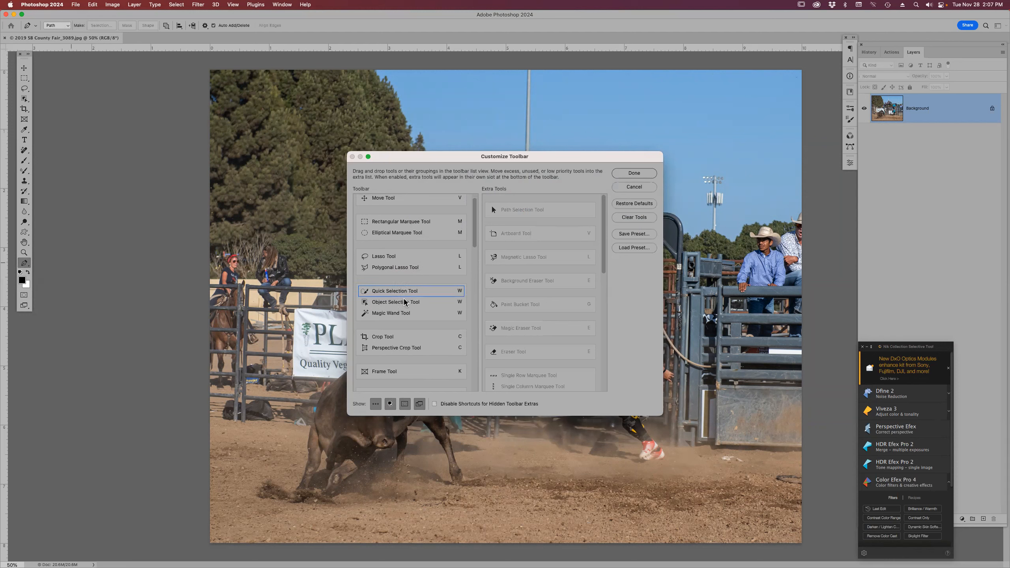
scroll(406, 307, down, 3)
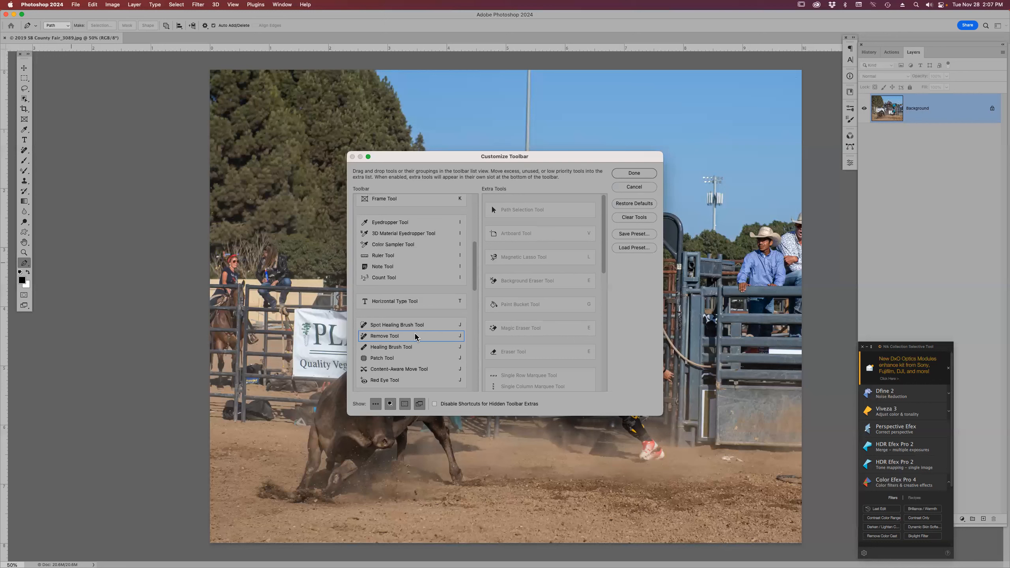
drag(415, 335, 418, 326)
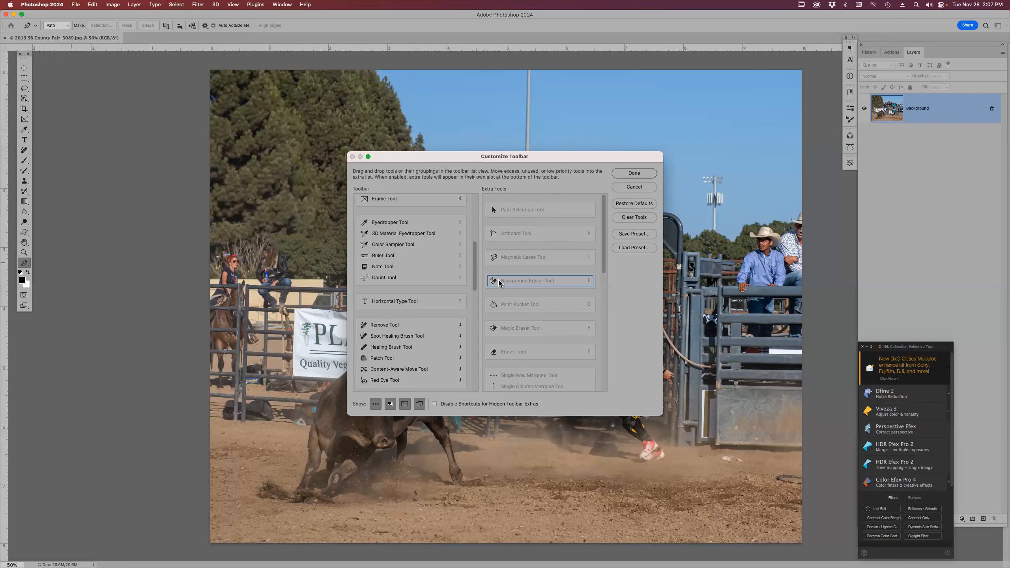
drag(604, 248, 602, 388)
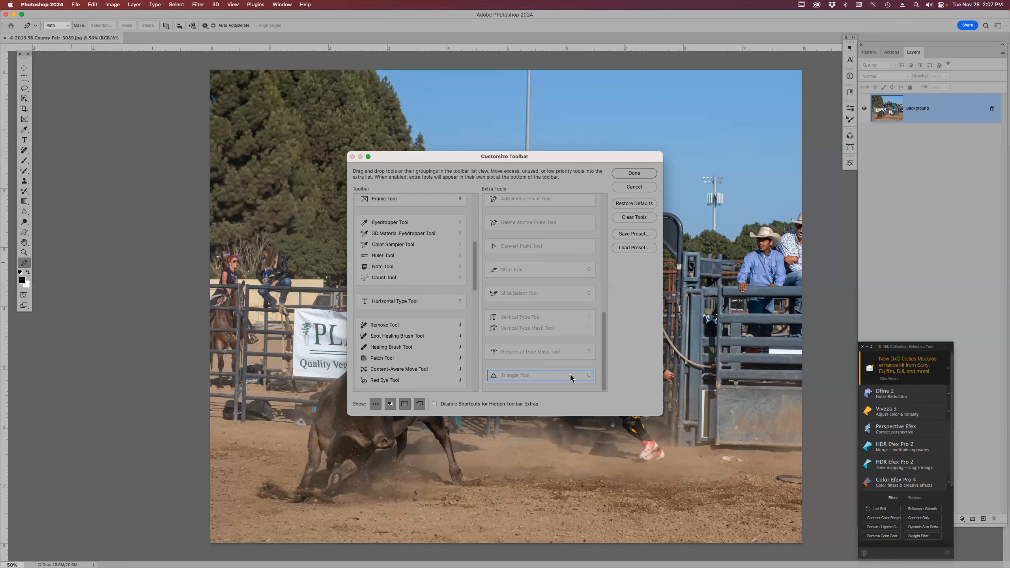
click(635, 173)
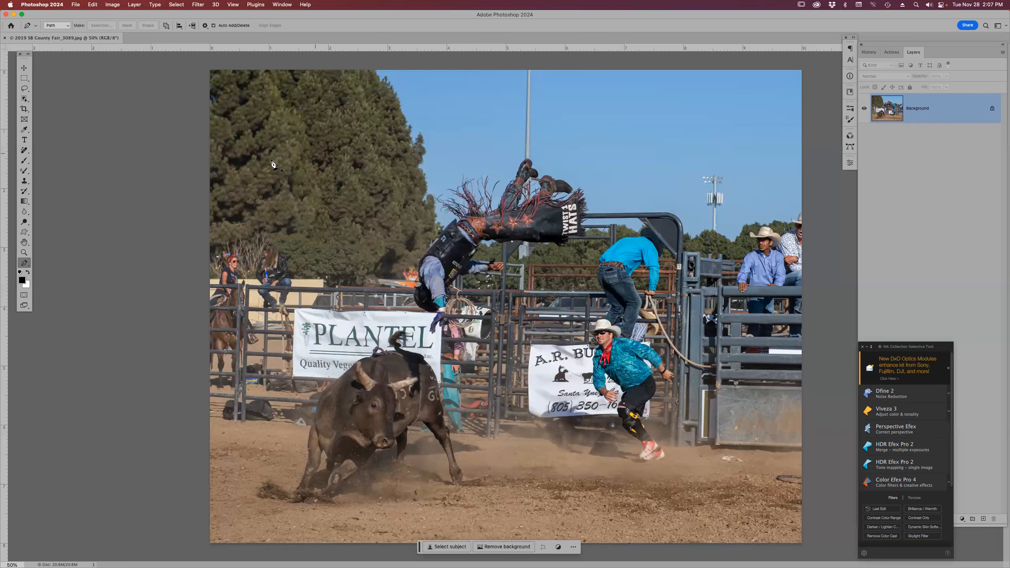
- Activate the Remove Tool and enlarge its brush to size 35
click(24, 150)
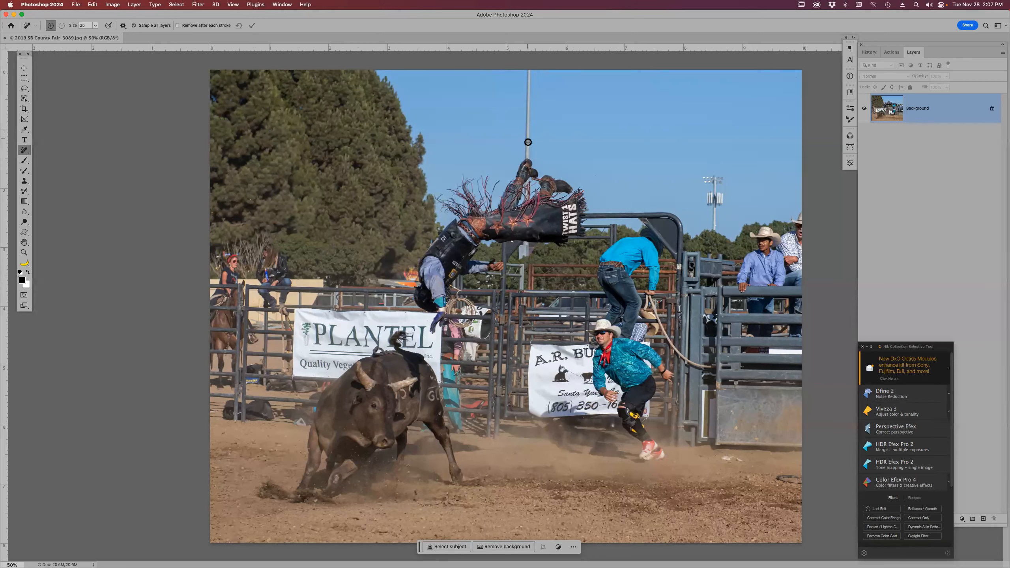
key(bracketright)
- Mark the pole above the airborne rider with a straight Remove Tool stroke, and undo the marking
drag(529, 70, 529, 87)
drag(529, 71, 528, 154)
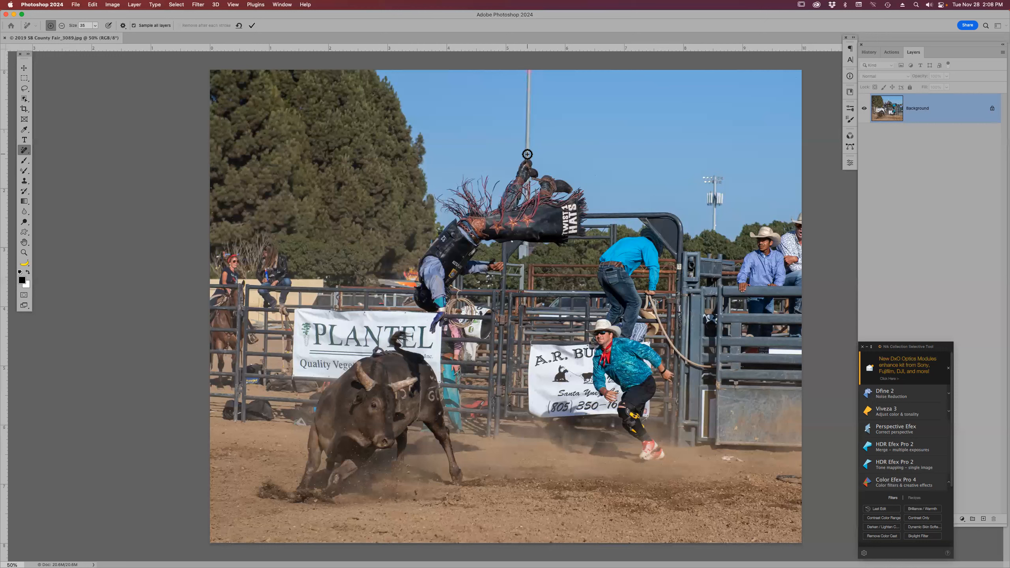
shift+click(528, 154)
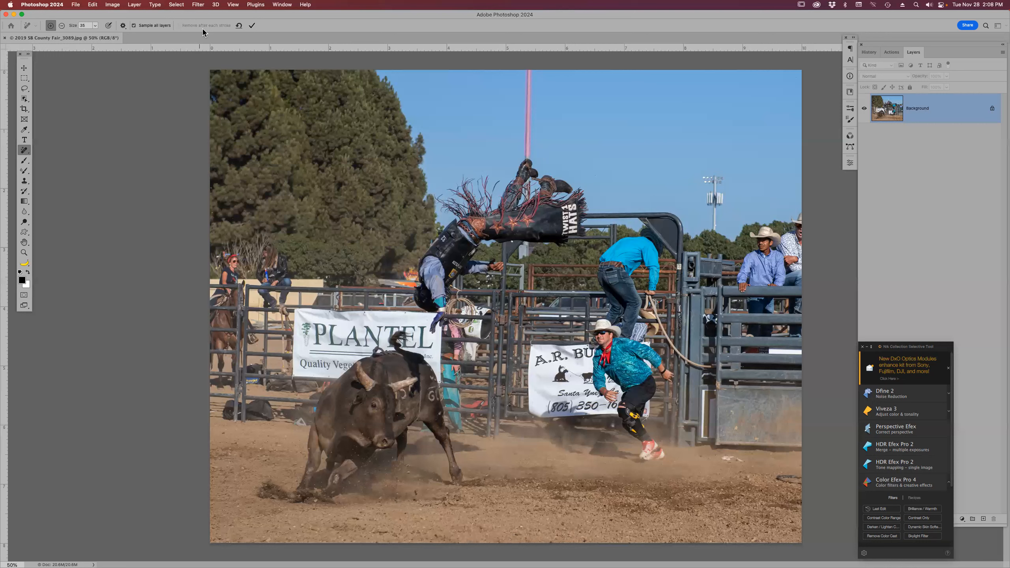
key(super+z)
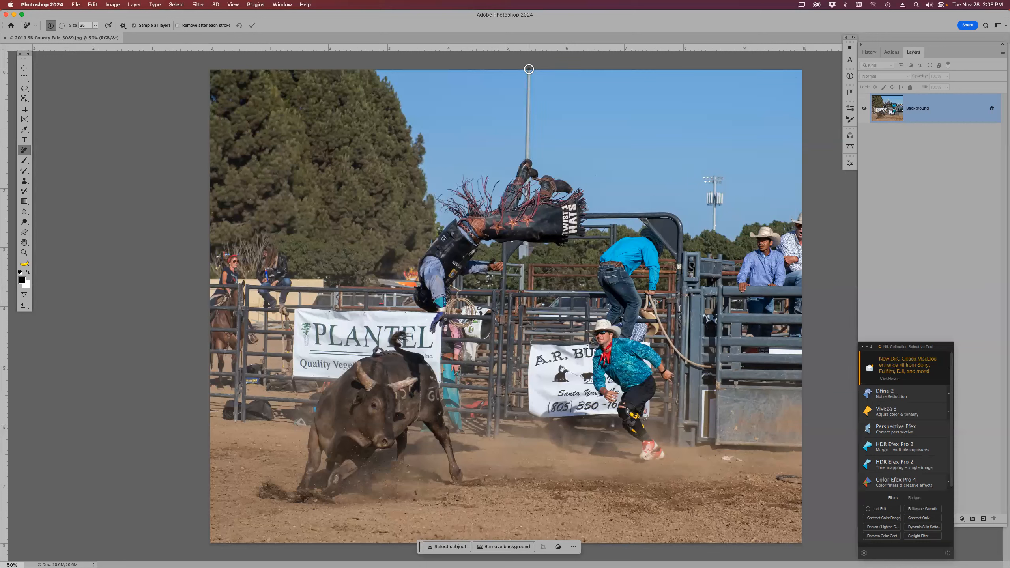
- Paint over the pole from the photo's upper edge down to the rider's boots and apply the removal
mouse_move(529, 68)
mouse_down()
mouse_move(517, 153)
mouse_move(526, 156)
mouse_up()
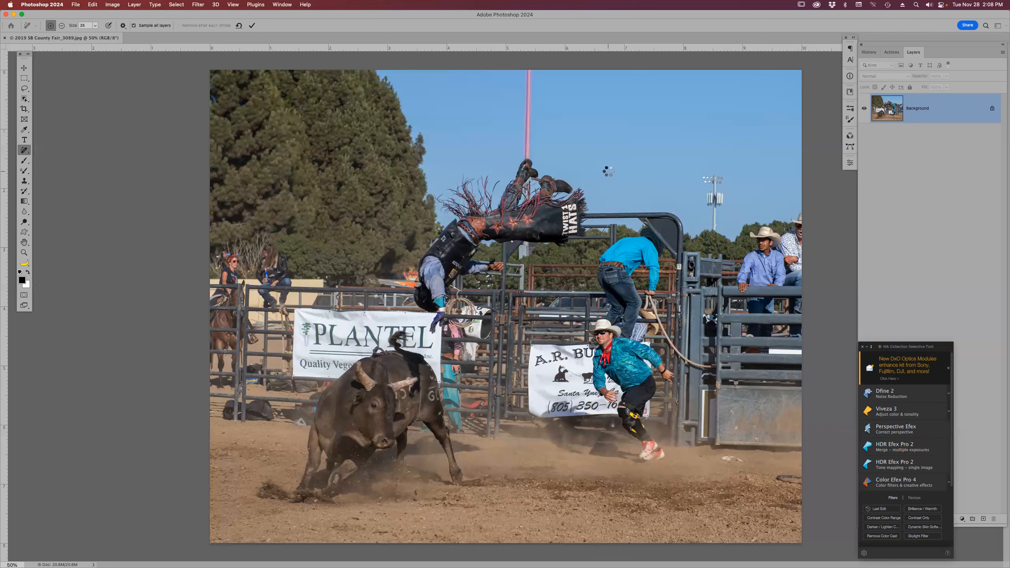
key(Return)
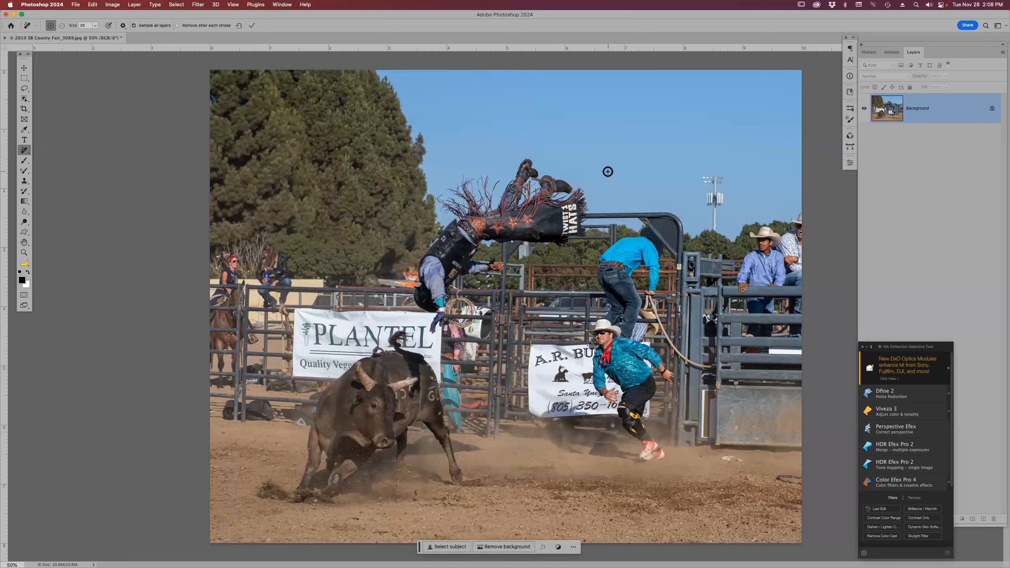
- Clean up the leftover pole traces in the sky just above the rider's boot using a smaller Remove Tool brush
key(z)
drag(458, 106, 585, 193)
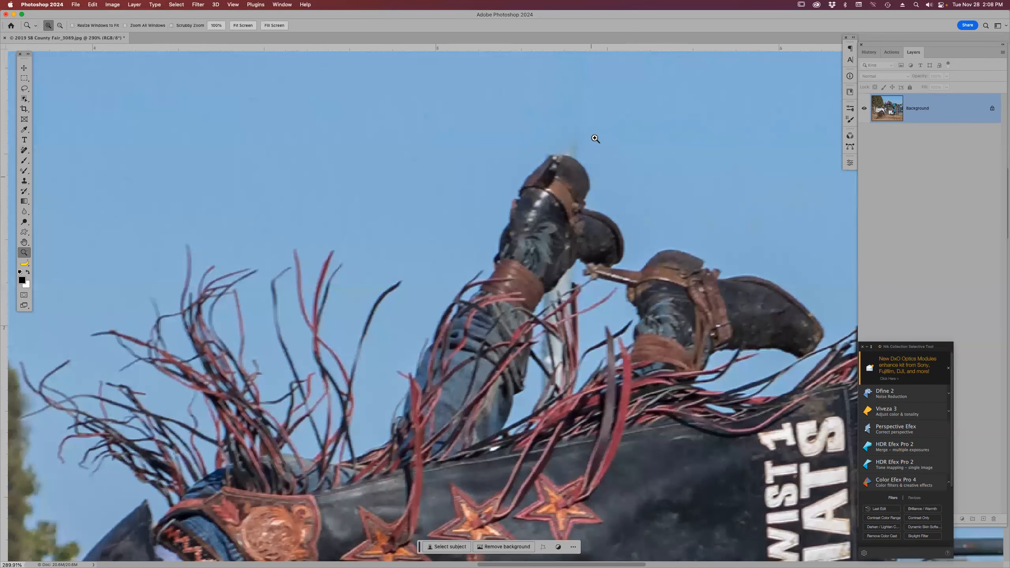
scroll(666, 157, up, 5)
scroll(665, 157, down, 4)
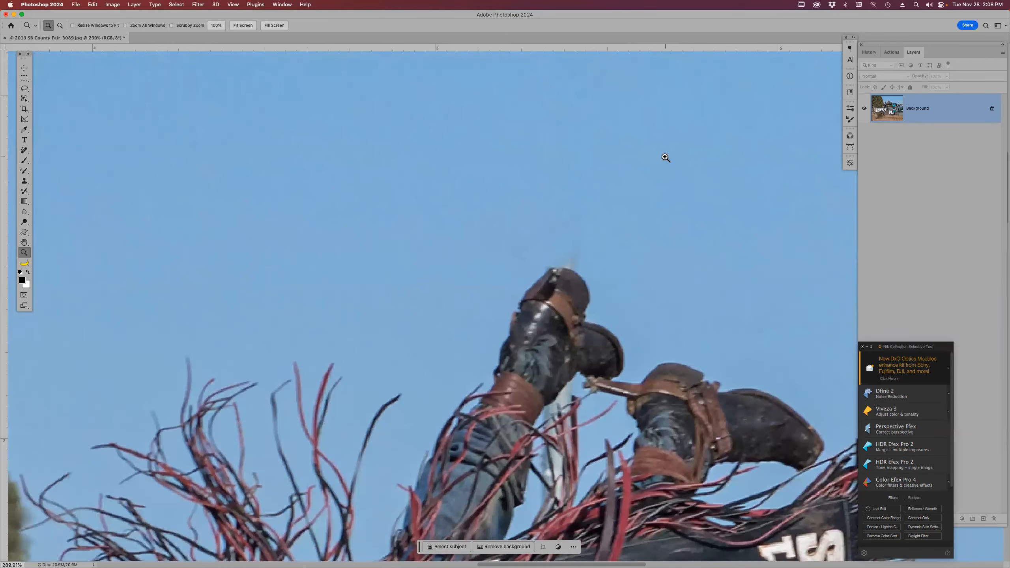
key(j)
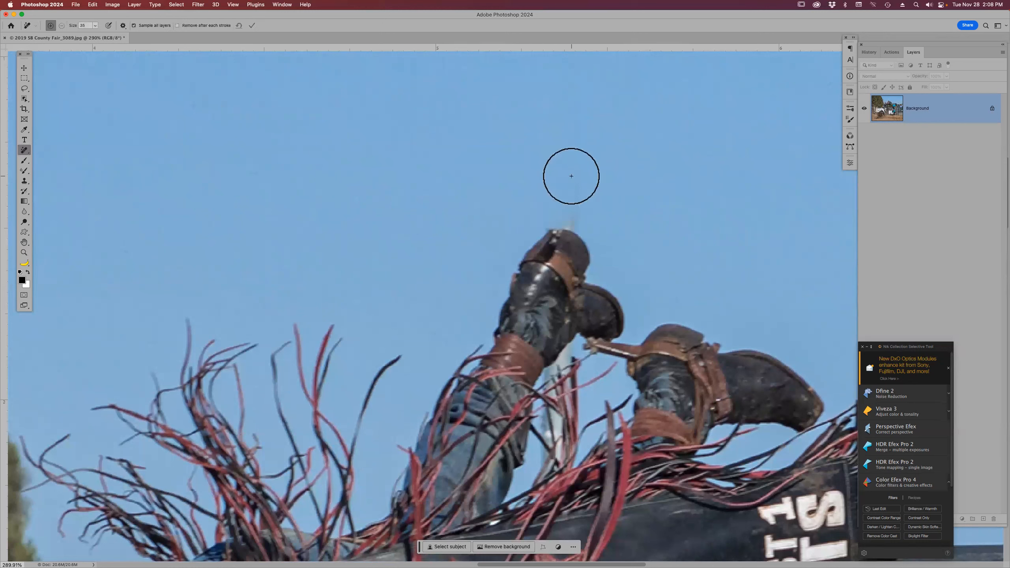
key(bracketleft)
key(bracketleft)
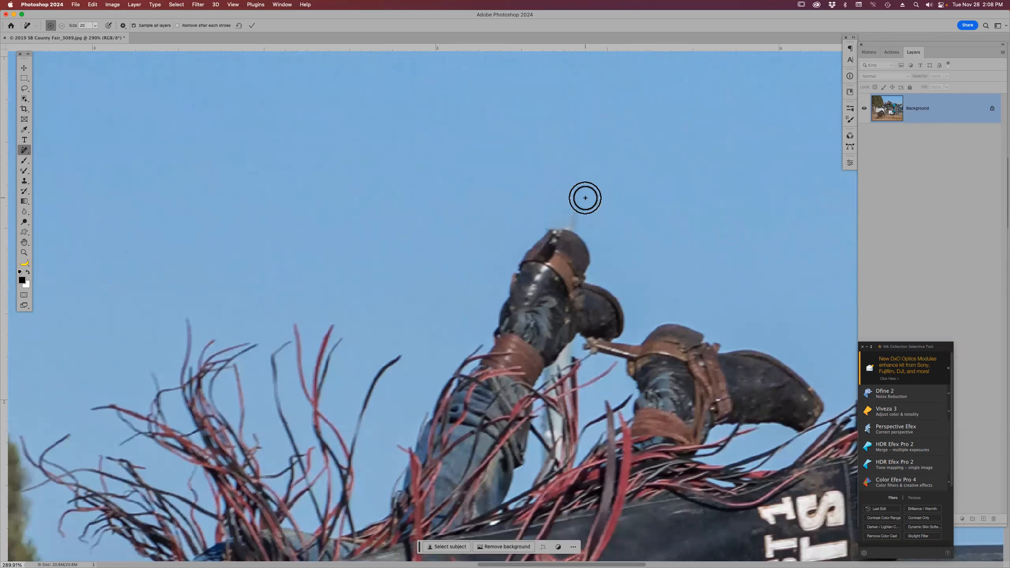
mouse_move(583, 228)
mouse_down()
mouse_move(551, 226)
mouse_move(537, 211)
mouse_move(535, 181)
mouse_up()
drag(583, 109, 575, 220)
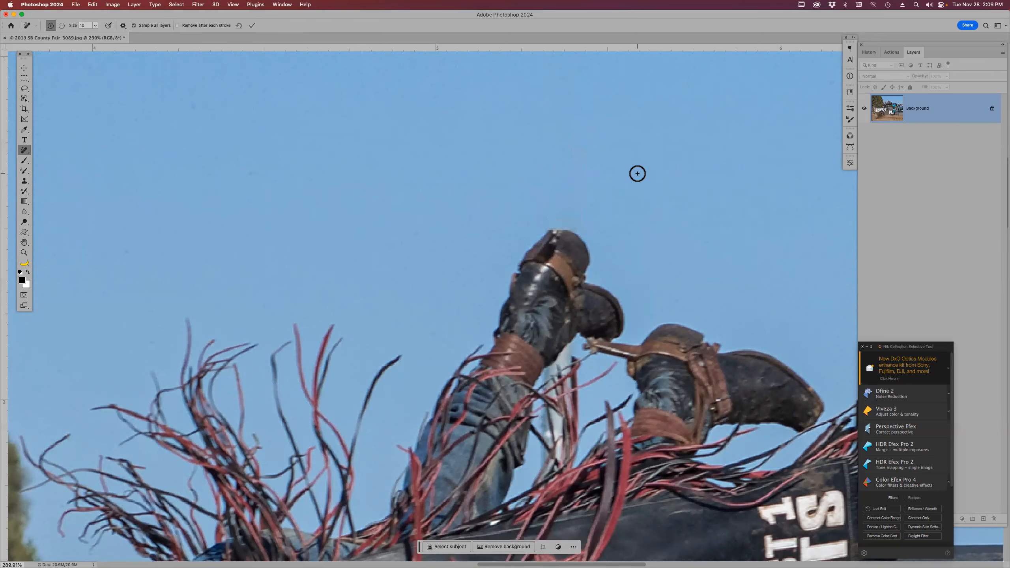
- Erase the light tower from the sky above the trees by outlining it with the Remove Tool
key(super+0)
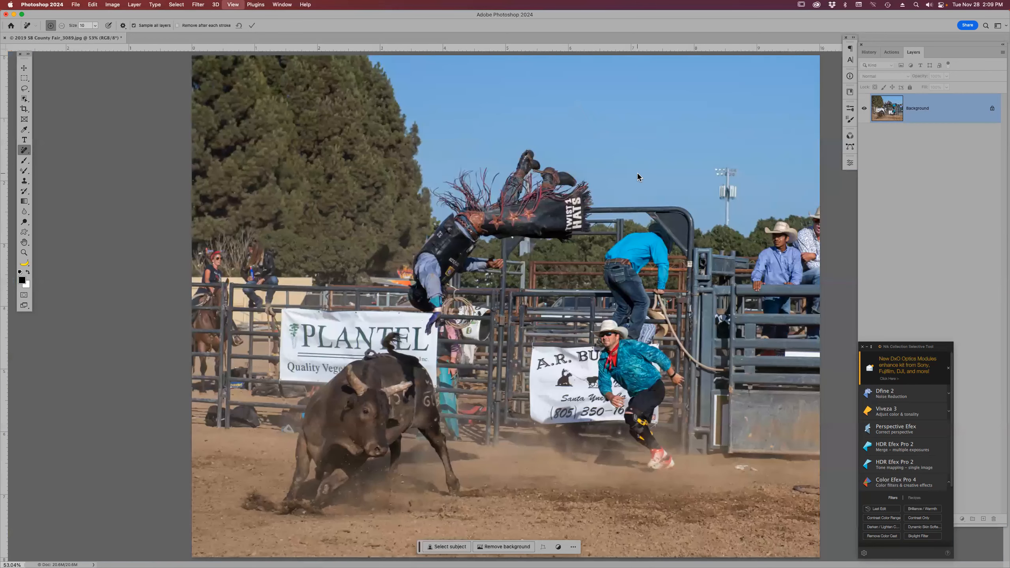
key(super+minus)
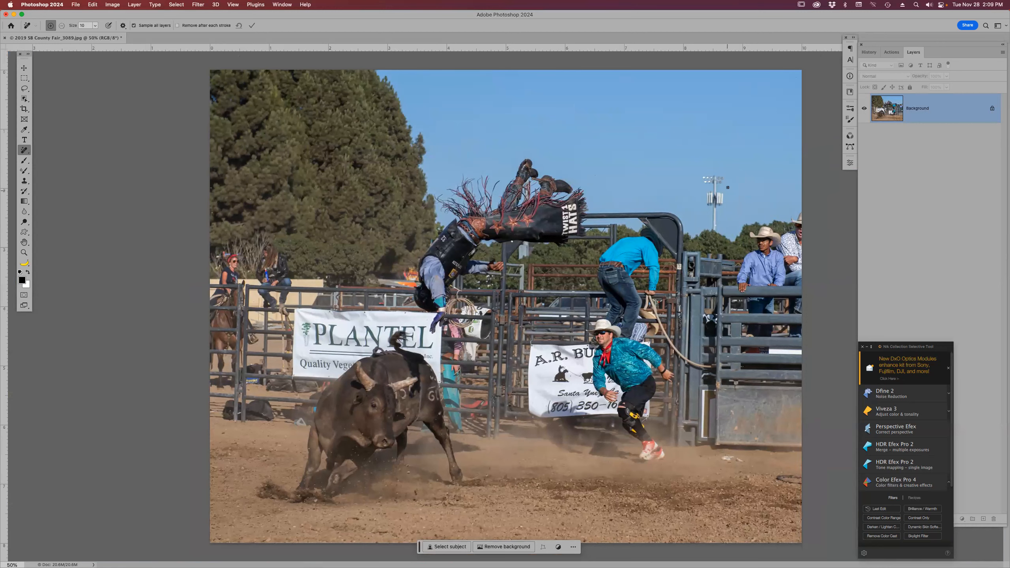
key(z)
drag(658, 133, 231, 468)
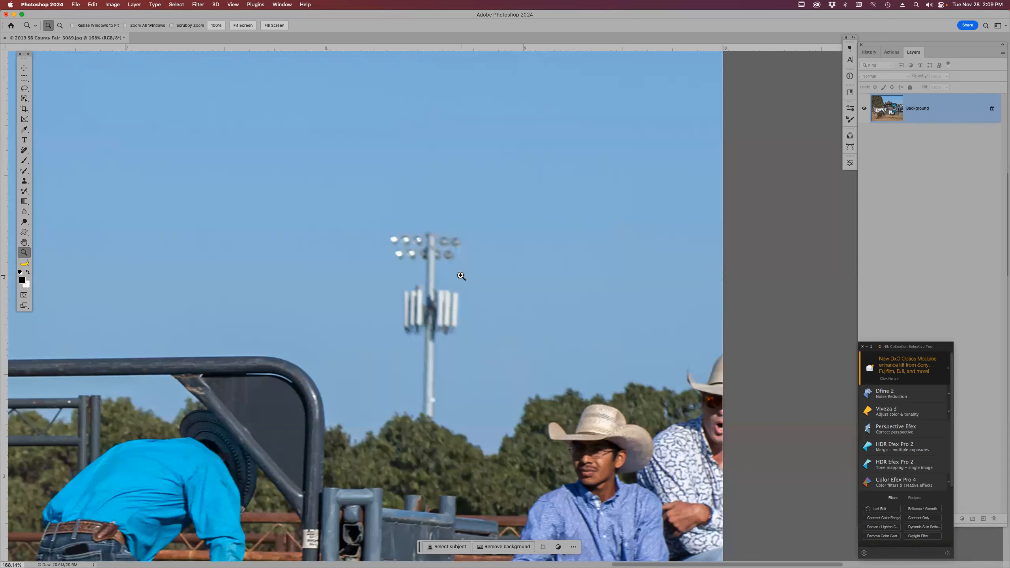
key(j)
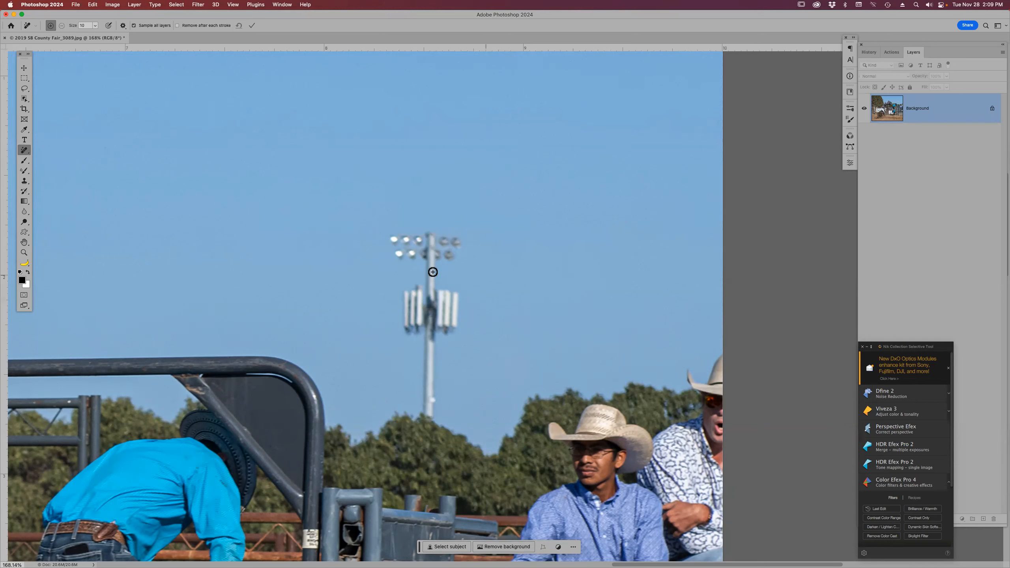
drag(422, 226, 360, 238)
mouse_move(400, 329)
mouse_down()
mouse_move(419, 415)
mouse_move(435, 420)
mouse_move(436, 369)
mouse_up()
mouse_move(461, 336)
mouse_down()
mouse_move(476, 305)
mouse_move(448, 281)
mouse_move(466, 239)
mouse_move(440, 228)
mouse_move(402, 237)
mouse_up()
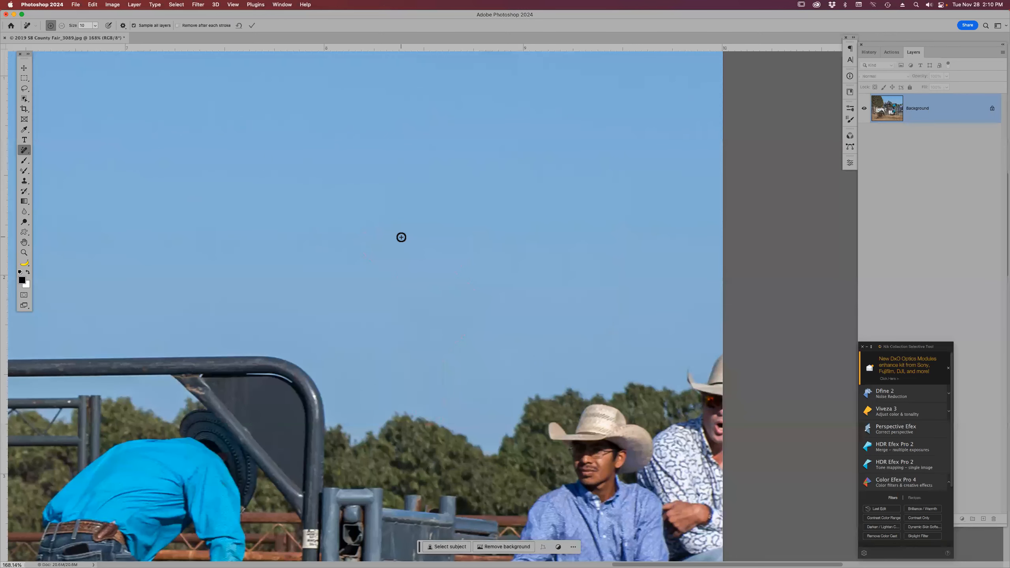
- Examine the retouched sky where the light tower stood, magnified up to 600%
key(z)
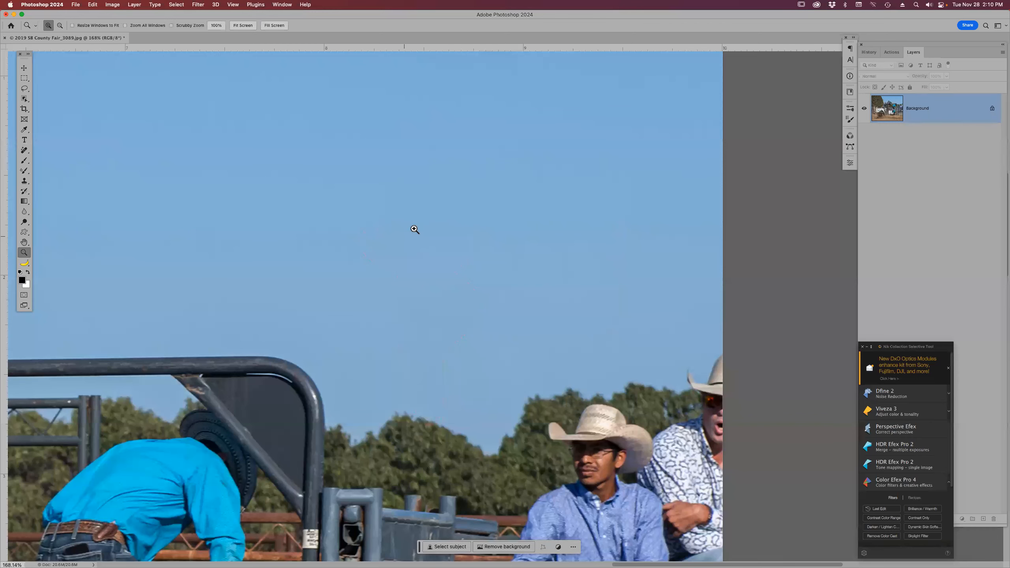
drag(373, 248, 531, 479)
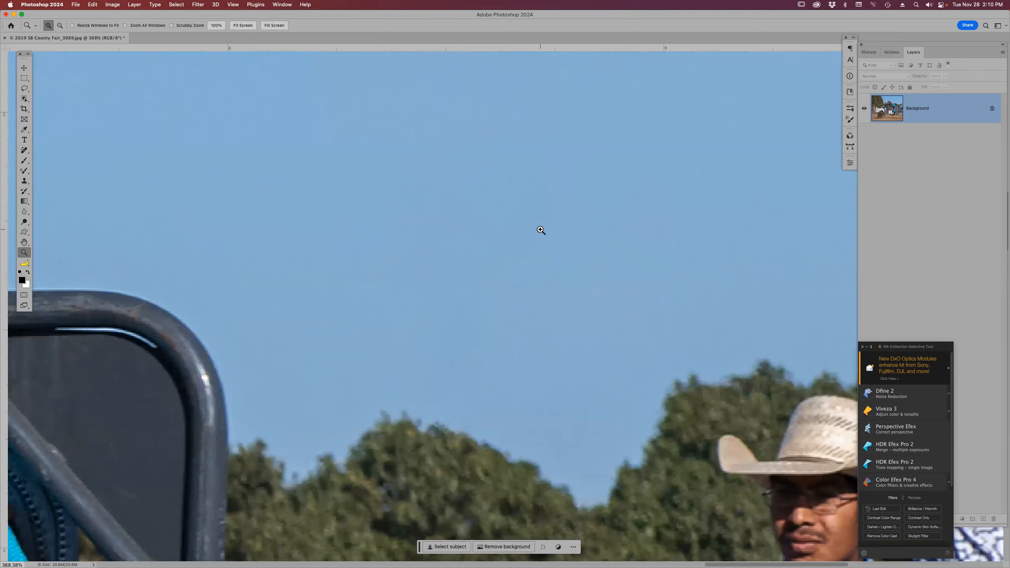
drag(537, 226, 505, 366)
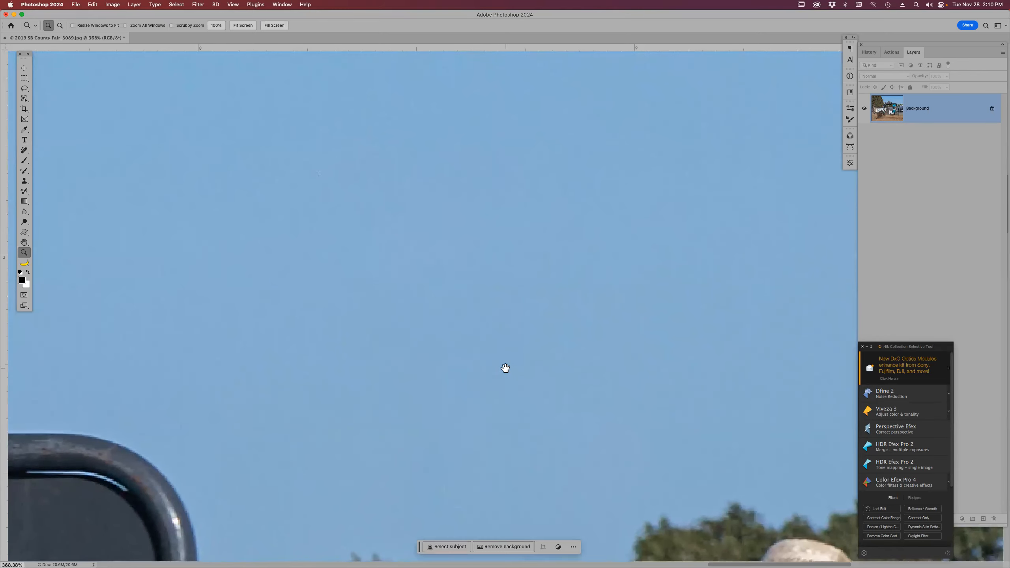
scroll(553, 355, down, 2)
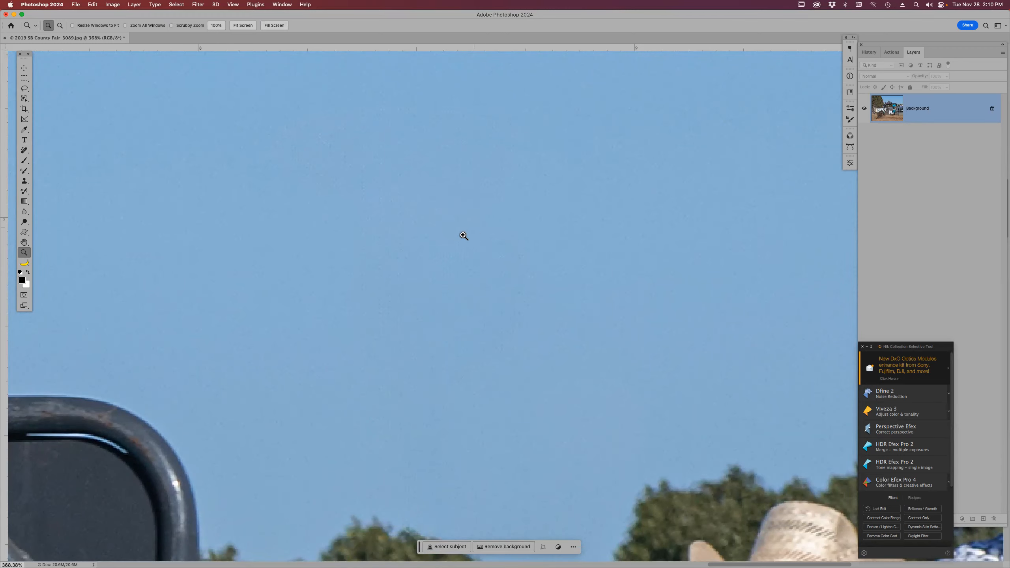
click(431, 258)
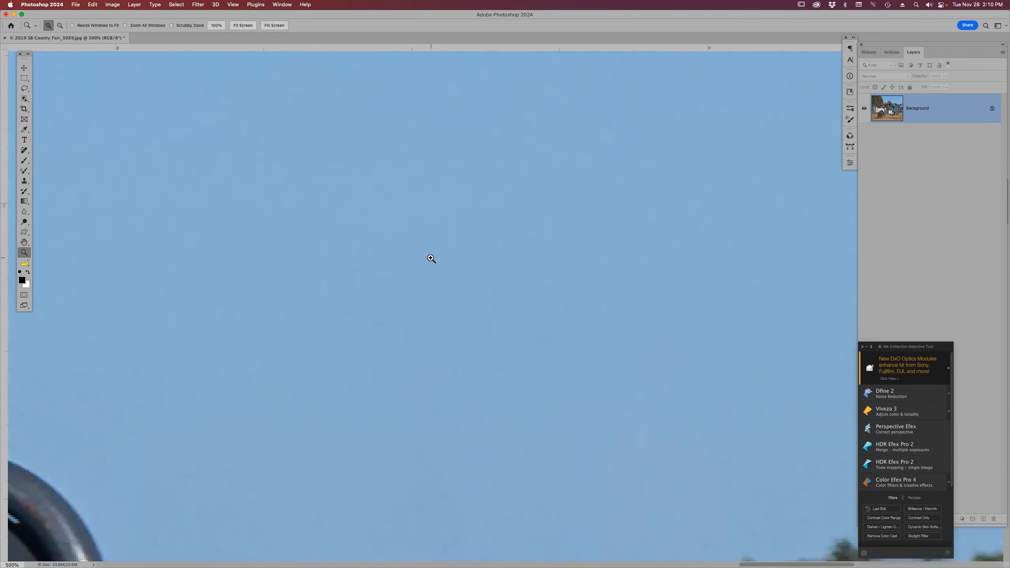
click(432, 258)
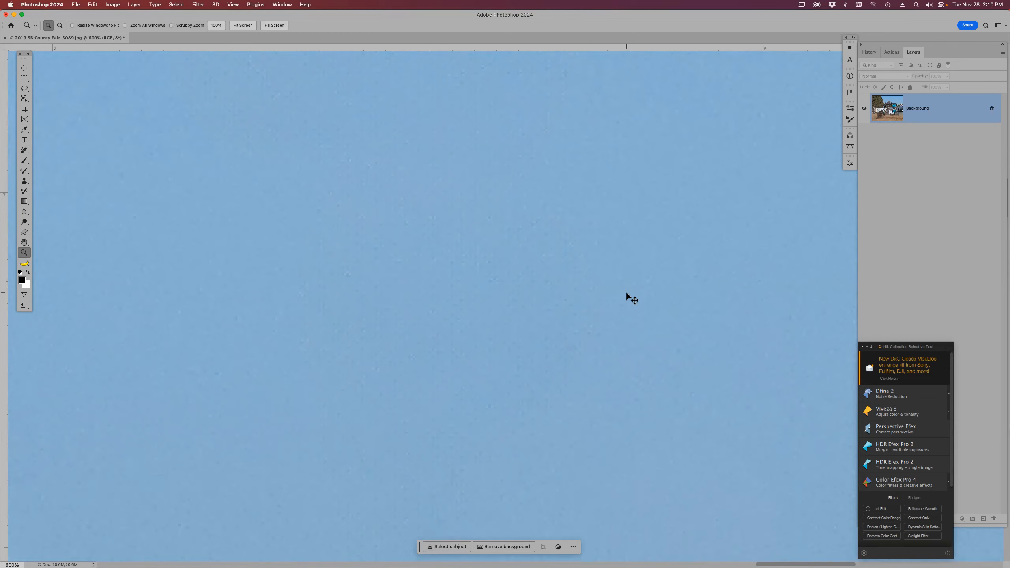
- Undo the light tower's removal and draw a loose Lasso selection around the whole tower down to the treetops
key(super+minus)
key(super+minus)
key(super+minus)
key(super+minus)
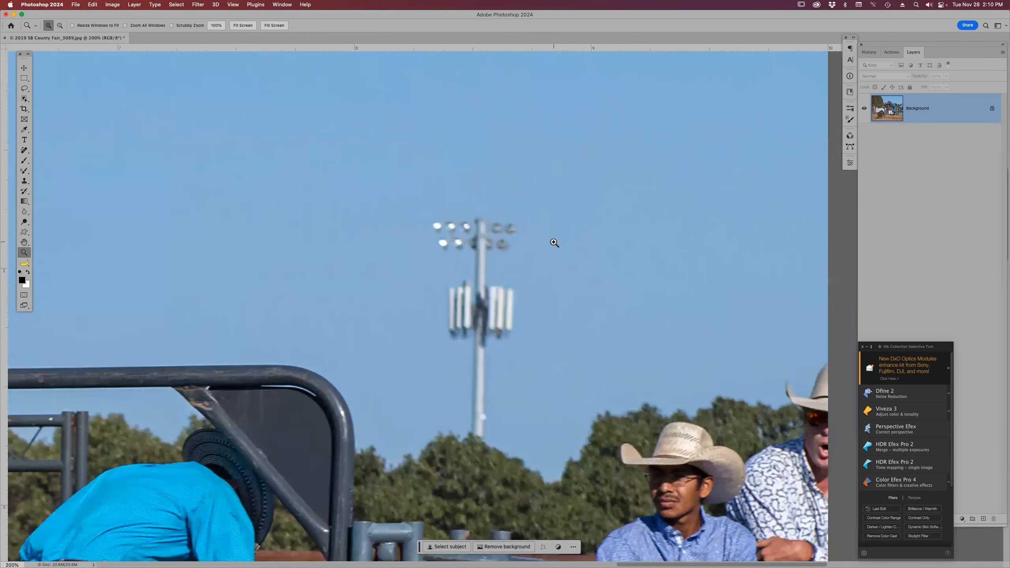
key(l)
mouse_move(466, 212)
mouse_down()
mouse_move(422, 223)
mouse_move(431, 248)
mouse_move(464, 259)
mouse_move(445, 296)
mouse_move(447, 351)
mouse_move(465, 387)
mouse_move(466, 432)
mouse_move(482, 443)
mouse_move(492, 348)
mouse_move(526, 322)
mouse_move(522, 279)
mouse_move(502, 271)
mouse_move(526, 223)
mouse_move(503, 206)
mouse_move(470, 209)
mouse_up()
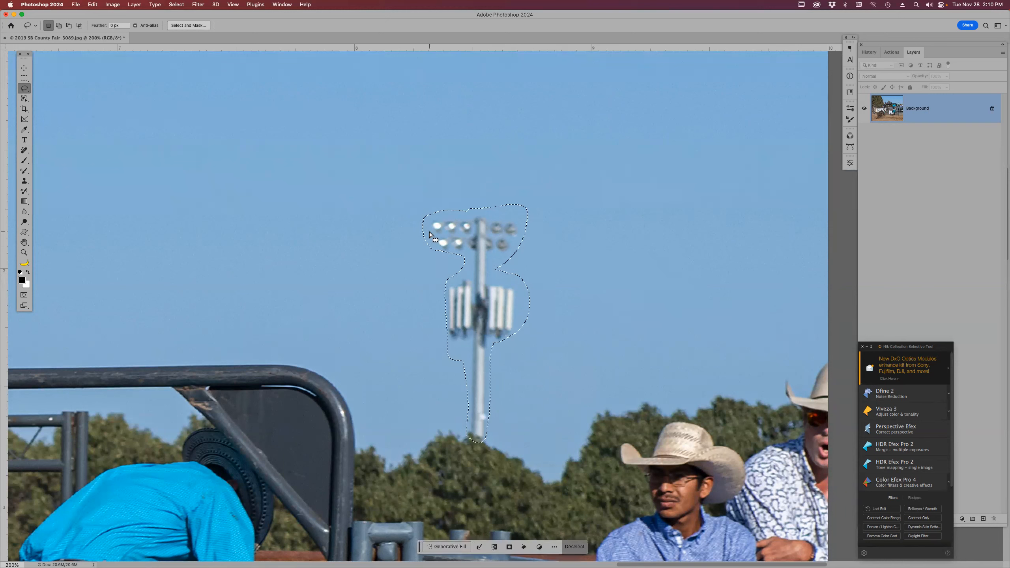
- Run Generative Fill with an empty prompt on the Lasso selection around the light tower
click(450, 547)
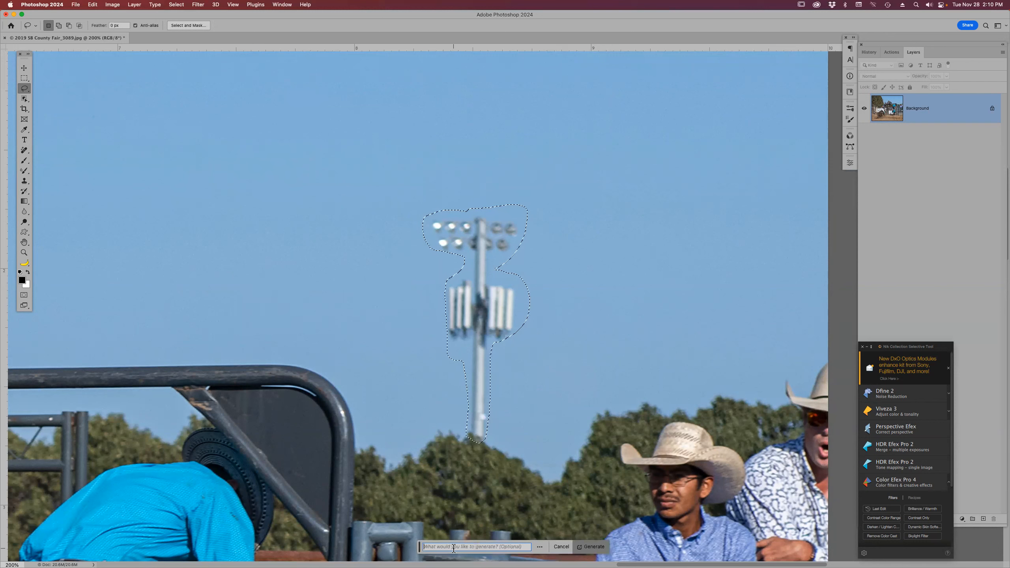
click(597, 546)
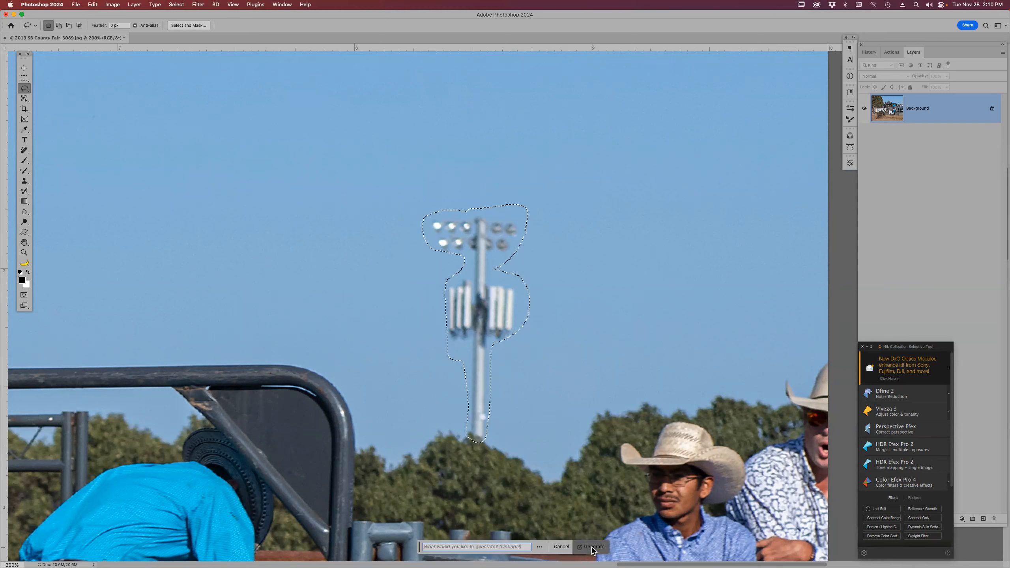
click(593, 547)
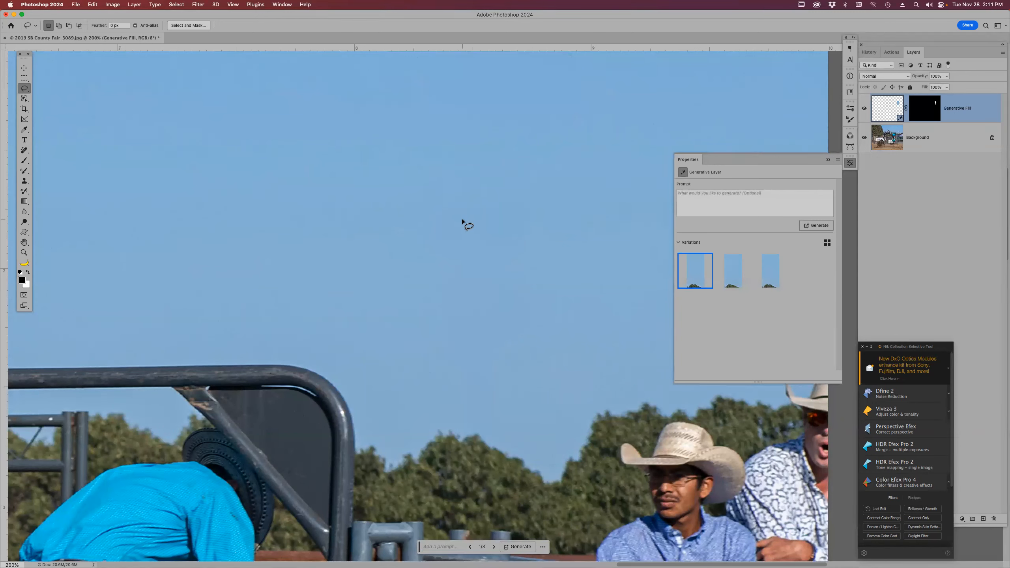
- Compare the three generated sky variations at 500% zoom and return to the first one
key(z)
mouse_move(373, 153)
mouse_down()
mouse_move(440, 259)
mouse_move(602, 440)
mouse_up()
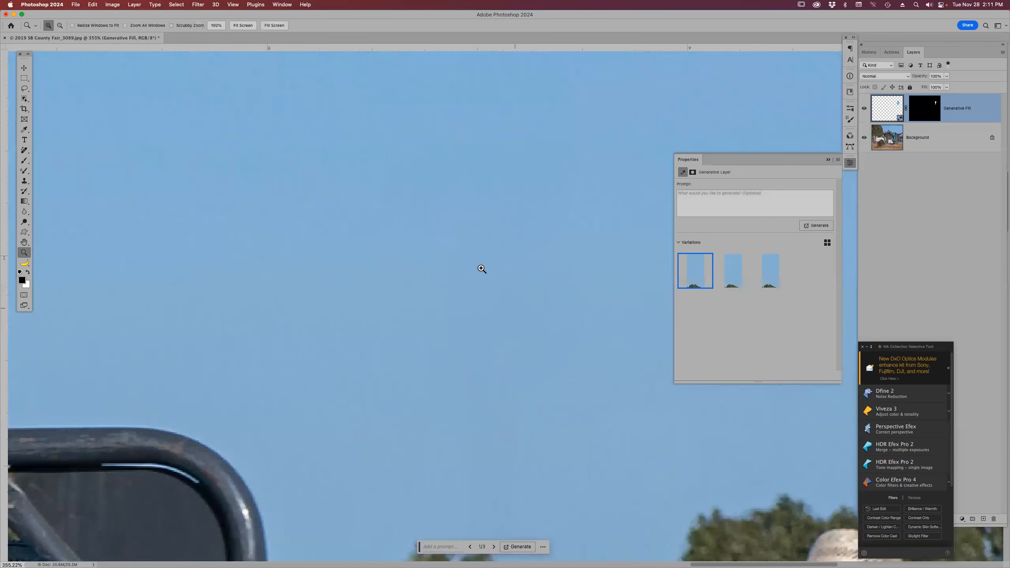
click(484, 278)
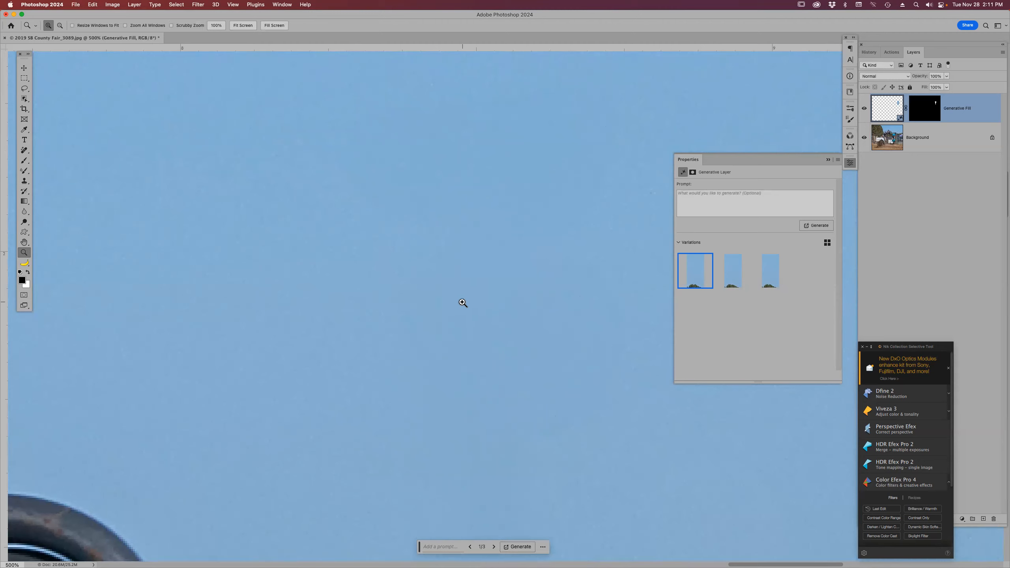
click(735, 273)
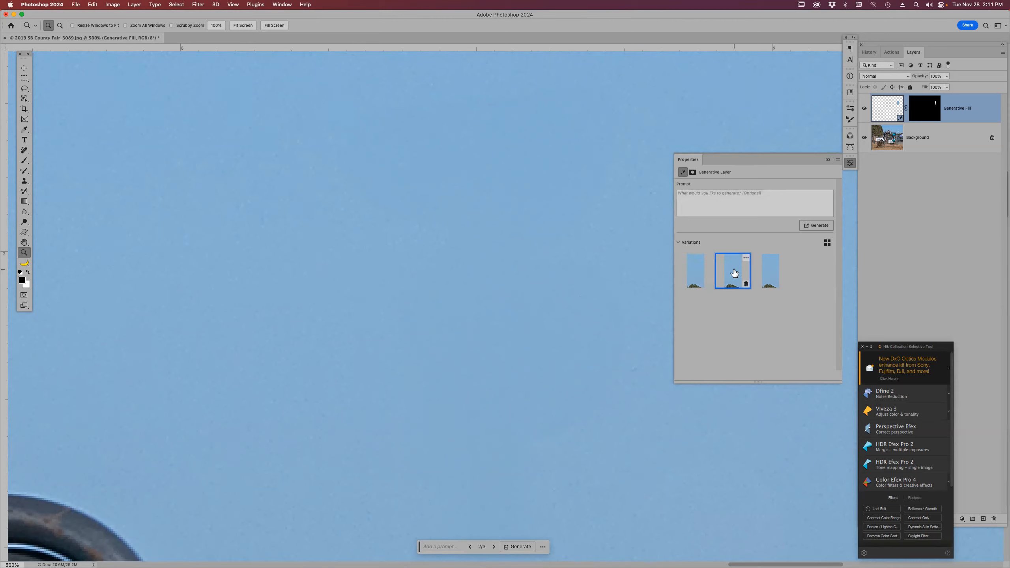
click(771, 274)
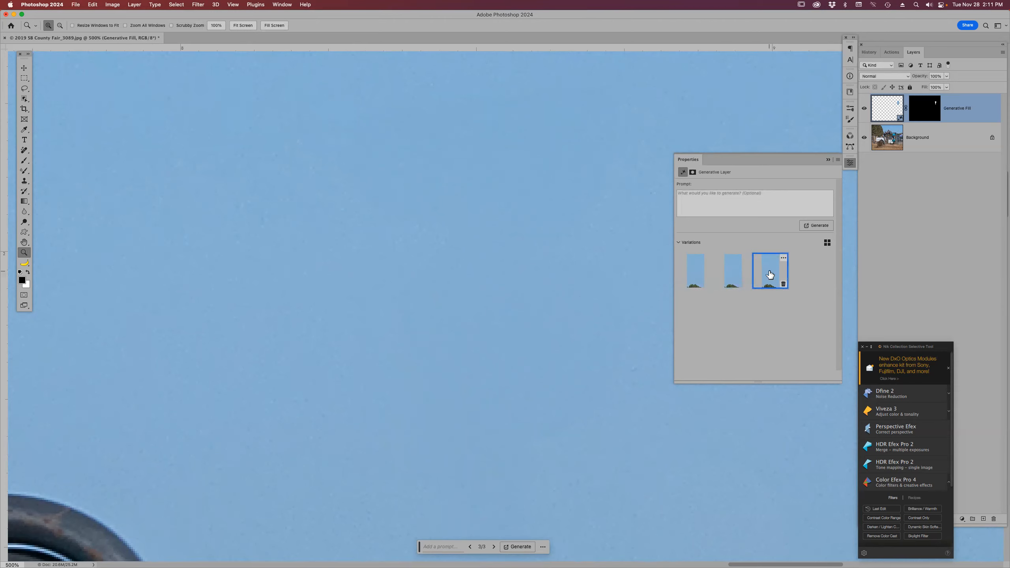
click(735, 273)
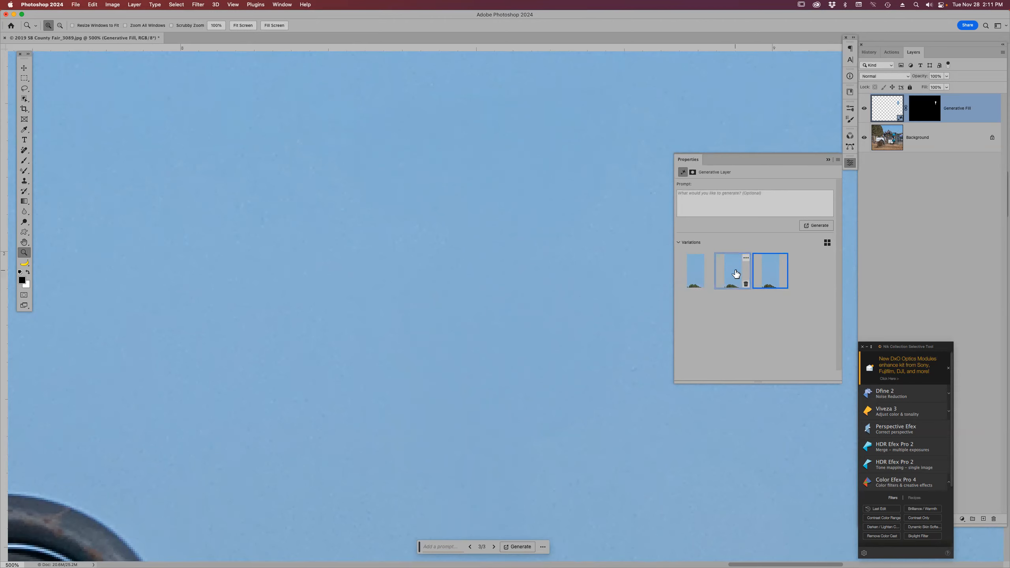
click(700, 275)
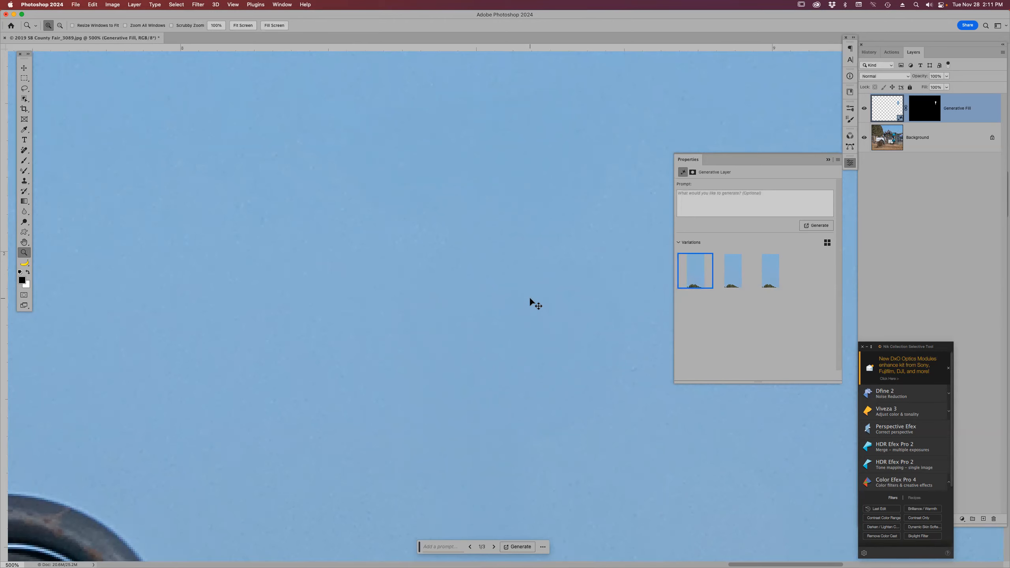
- Merge the light tower's Generative Fill layer into the Background layer
key(super+0)
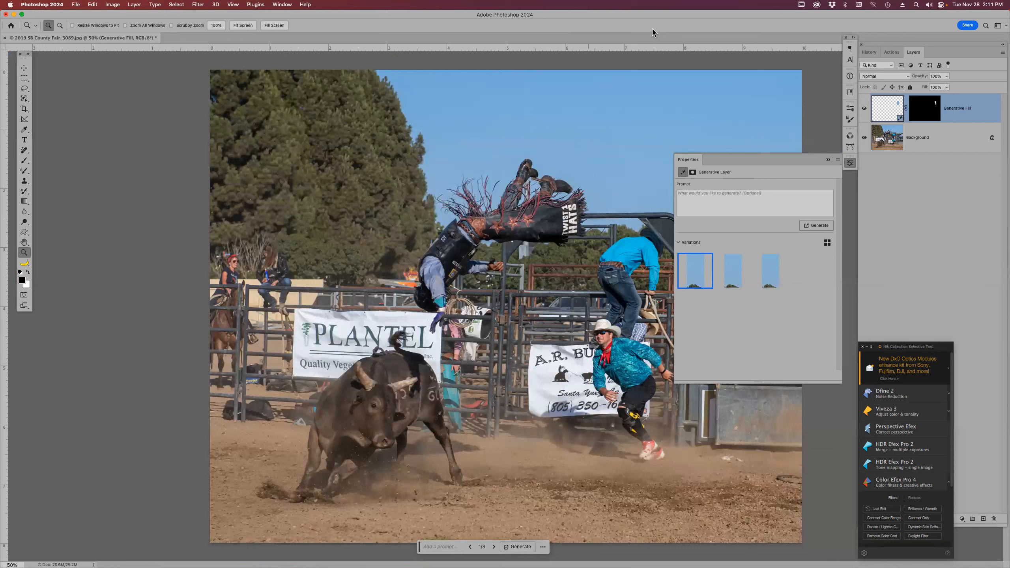
click(828, 160)
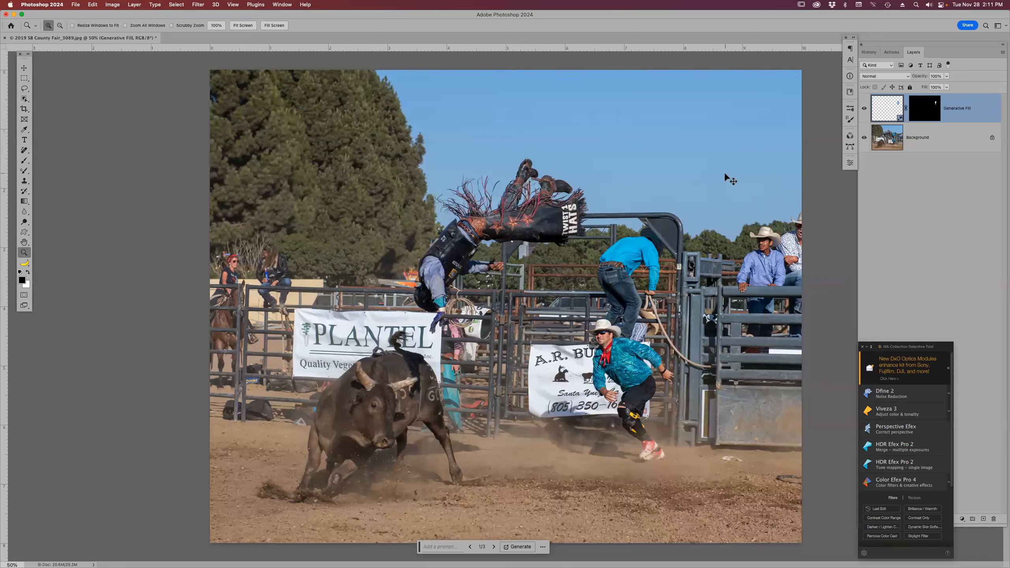
key(super+z)
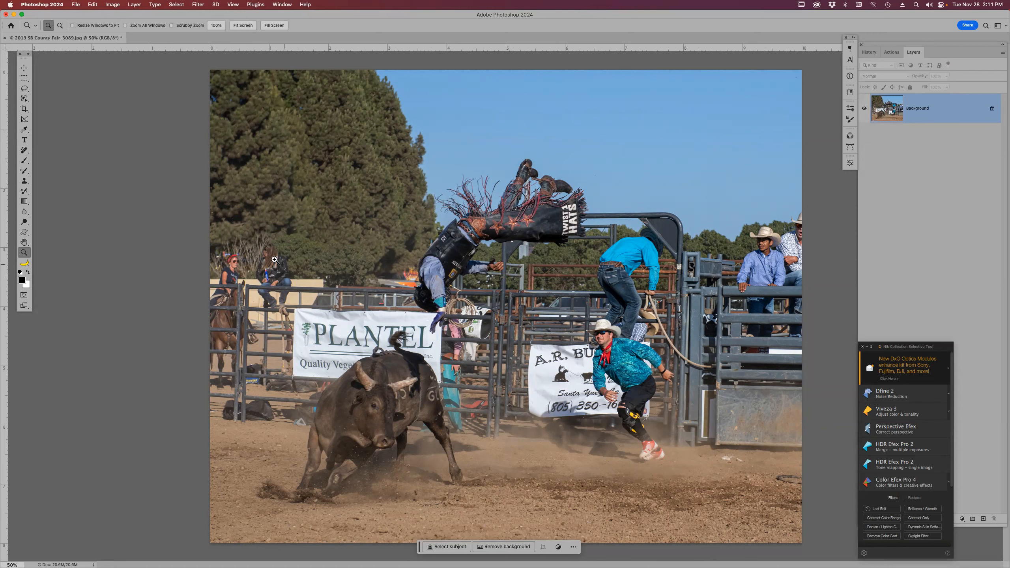
- Outline the person sitting on the fence behind the PLANTEL banner with the Remove Tool to mark the whole figure
drag(203, 195, 323, 430)
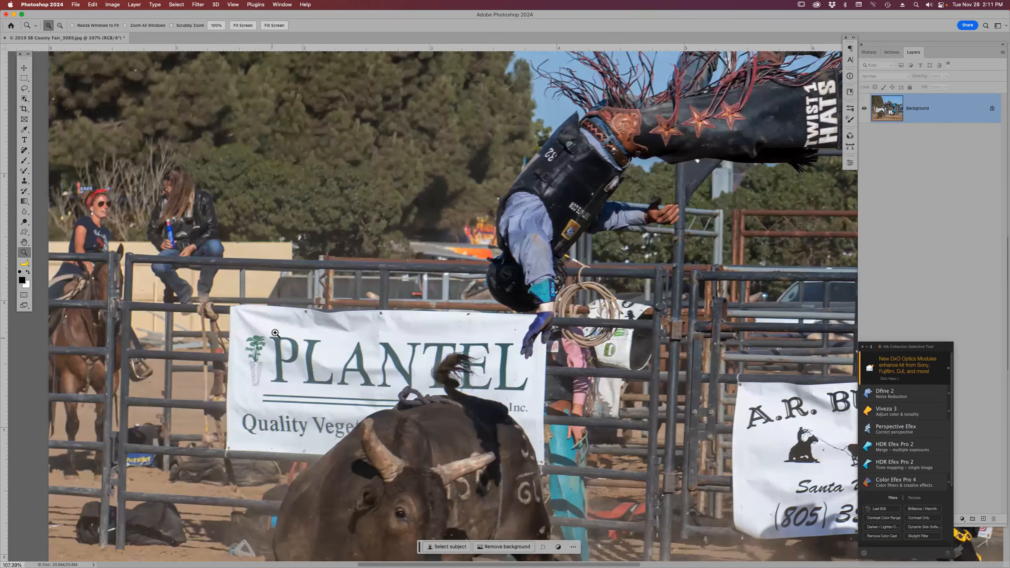
drag(346, 334, 415, 365)
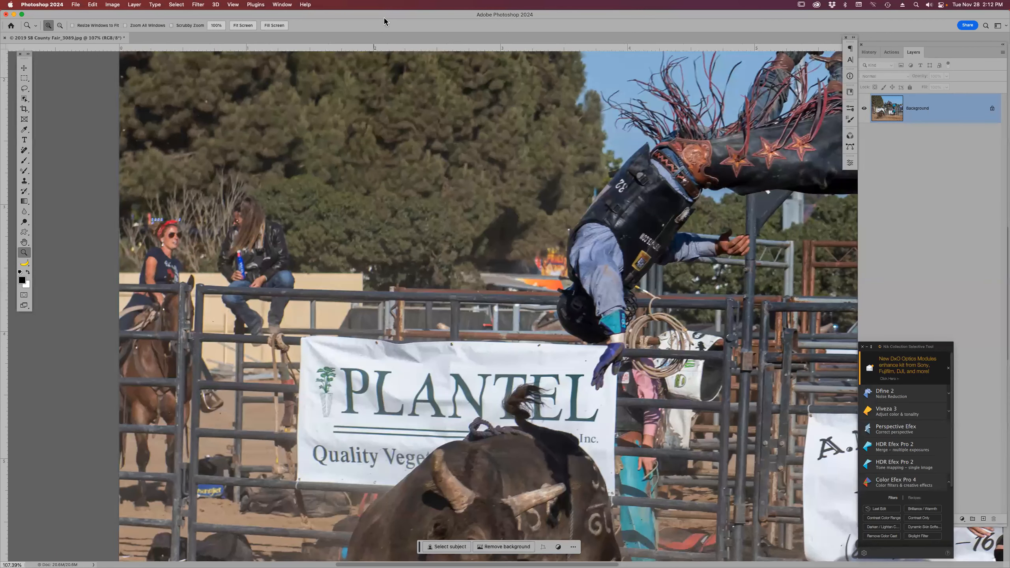
key(j)
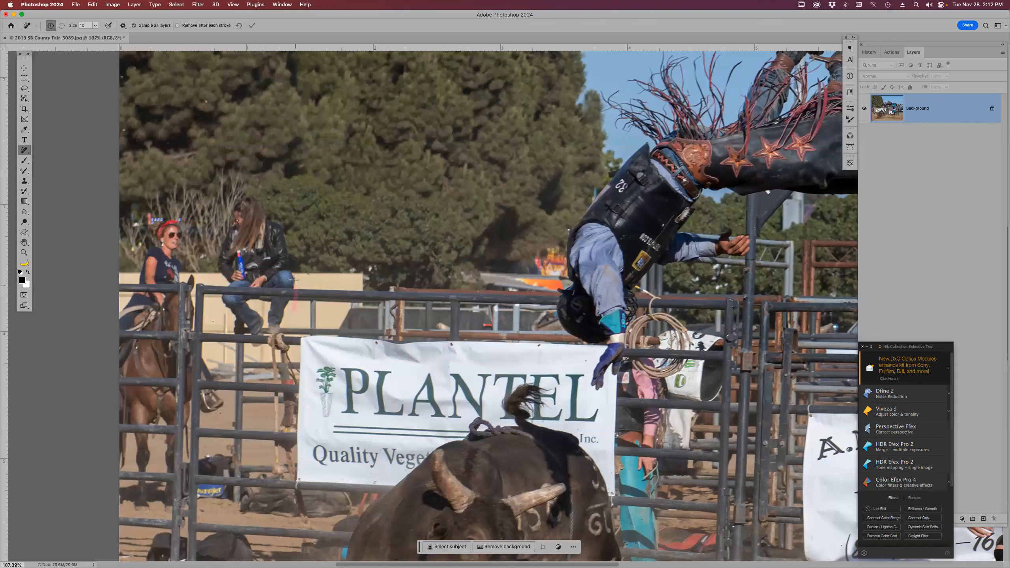
drag(291, 243, 264, 204)
mouse_move(219, 252)
mouse_down()
mouse_move(221, 304)
mouse_move(262, 353)
mouse_up()
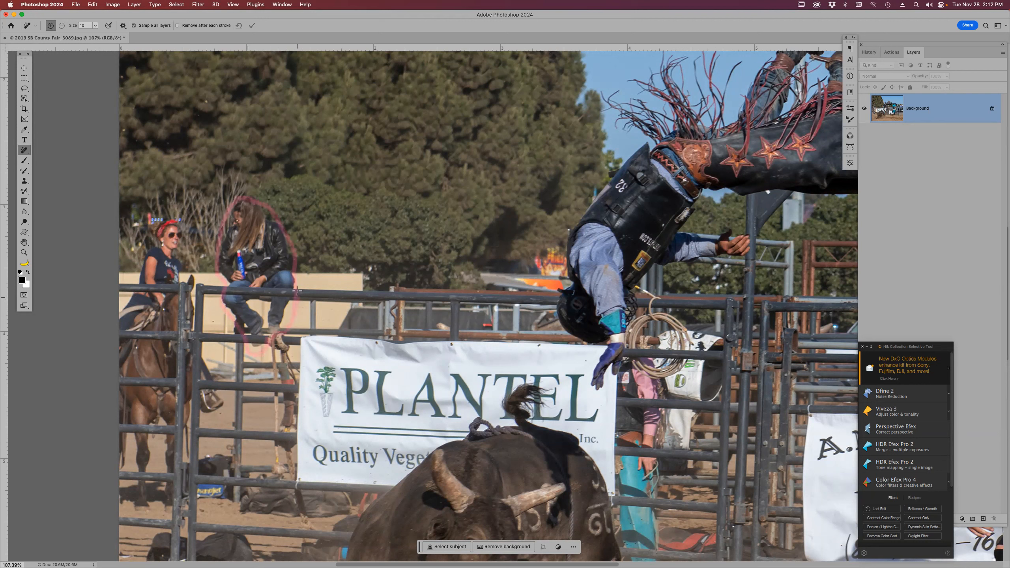
drag(297, 291, 298, 290)
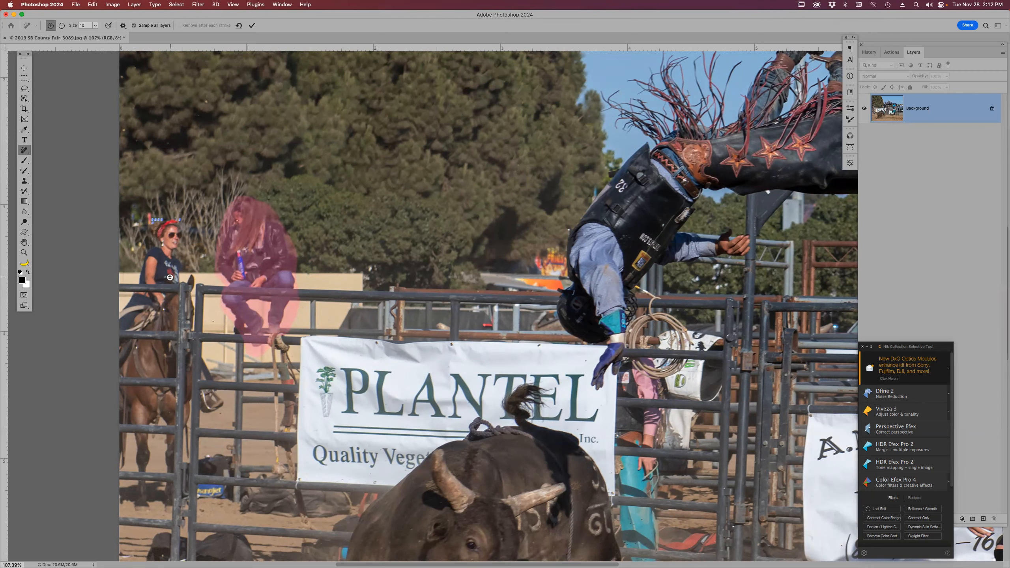
- Add the mounted rider and the horse at the photo's left edge to the Remove Tool area and apply the removal
click(62, 27)
click(50, 26)
drag(137, 279, 117, 314)
drag(136, 480, 141, 515)
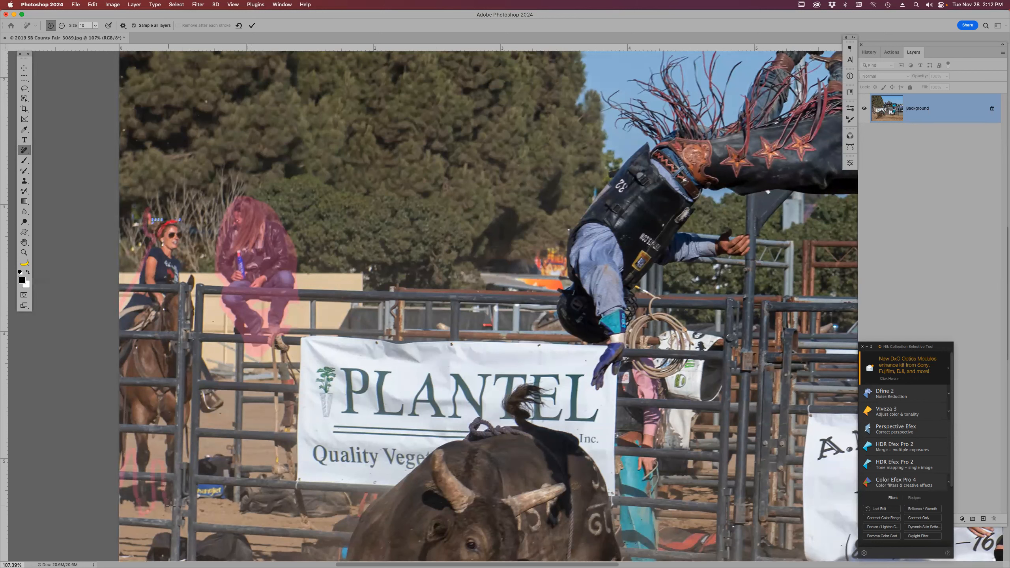
drag(226, 388, 210, 332)
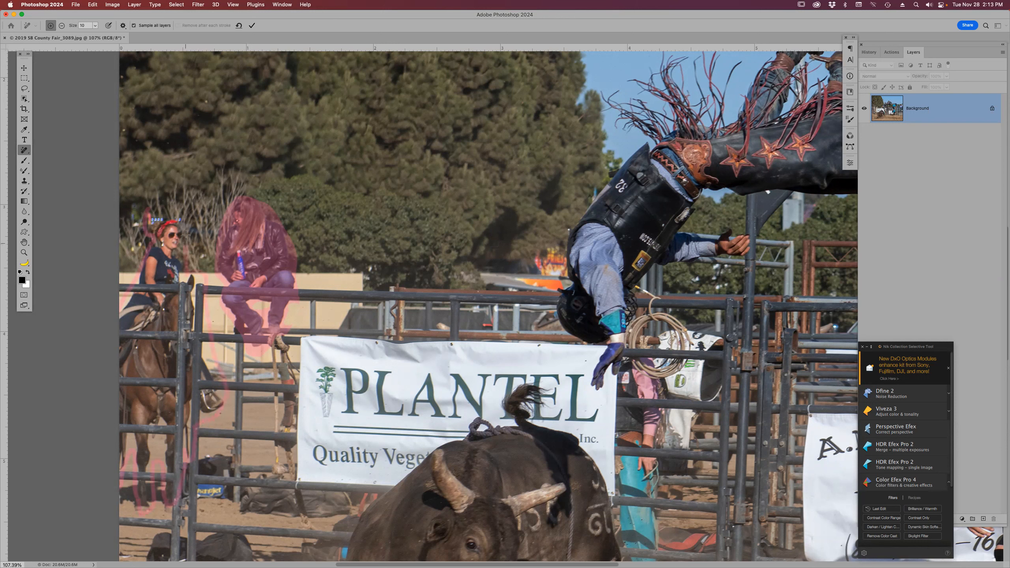
drag(145, 214, 144, 217)
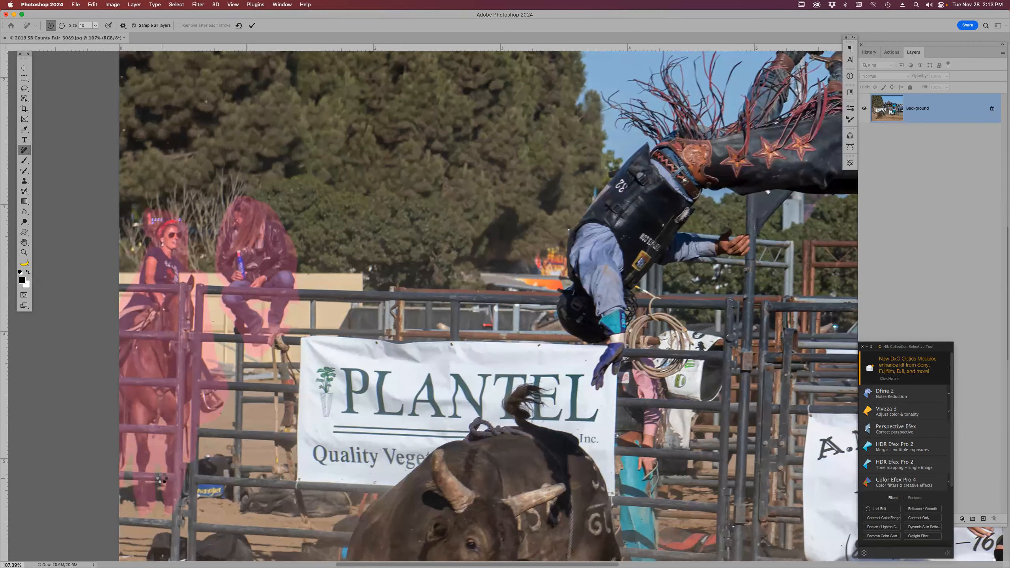
key(Return)
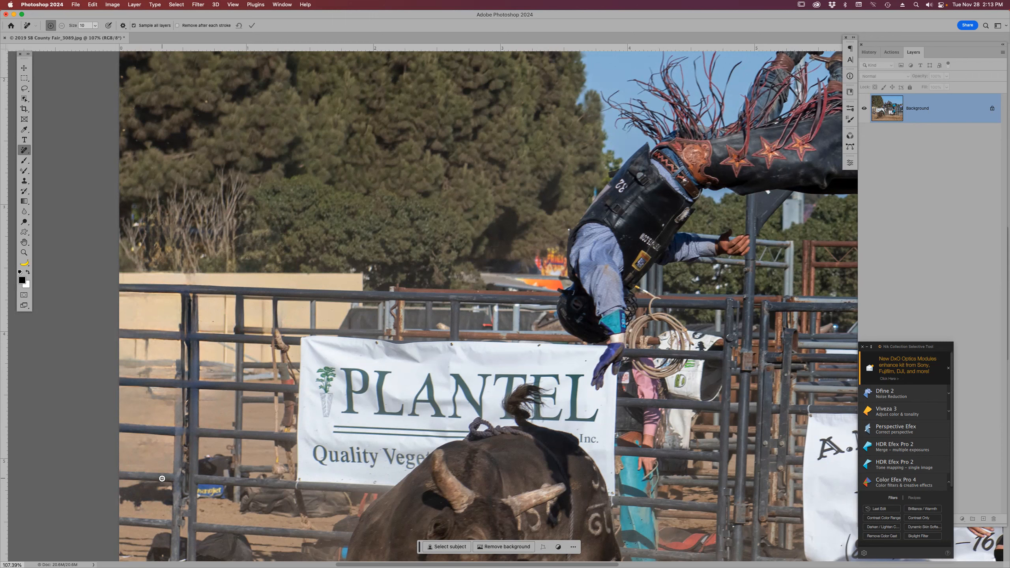
- Draw a Lasso selection around the two spectators in cowboy hats above the top rail at the photo's right edge
key(super+0)
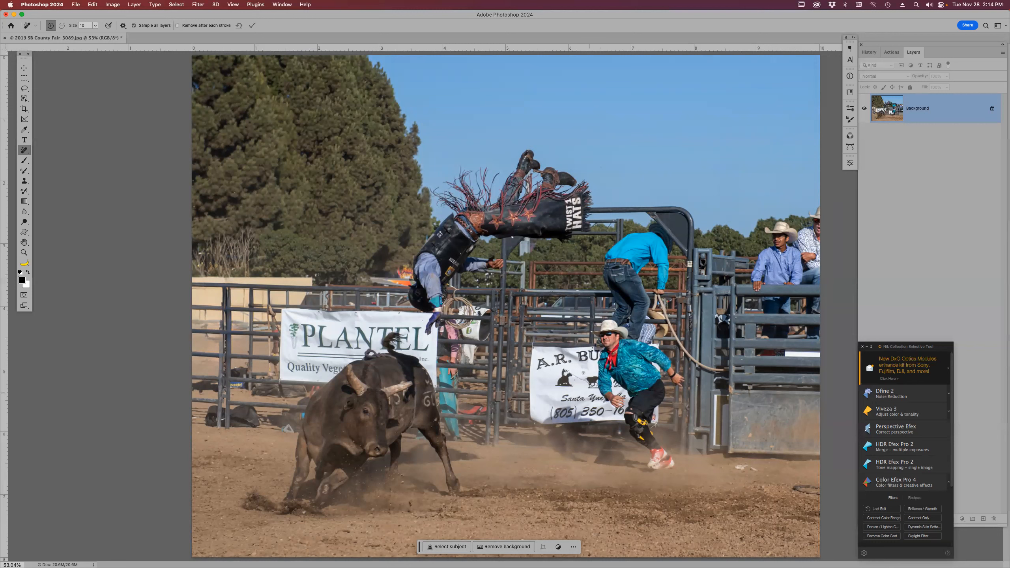
key(z)
drag(663, 156, 855, 427)
drag(760, 311, 320, 272)
key(l)
mouse_move(541, 124)
mouse_down()
mouse_move(516, 144)
mouse_move(496, 153)
mouse_move(441, 154)
mouse_move(433, 168)
mouse_move(440, 185)
mouse_move(412, 221)
mouse_move(405, 273)
mouse_move(422, 279)
mouse_move(442, 260)
mouse_move(537, 265)
mouse_move(552, 246)
mouse_move(566, 183)
mouse_up()
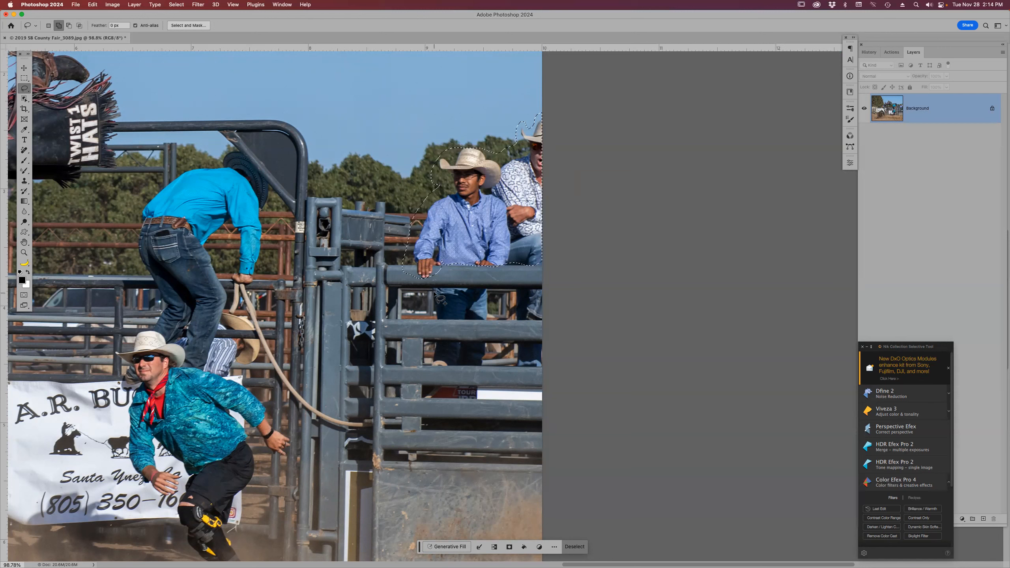
- Add the spectators' legs visible between the fence rails to the selection, leaving the rails themselves unselected
mouse_move(431, 286)
mouse_down()
mouse_move(437, 318)
mouse_move(491, 317)
mouse_move(494, 287)
mouse_move(432, 286)
mouse_up()
mouse_move(525, 287)
mouse_down()
mouse_move(535, 323)
mouse_move(552, 307)
mouse_move(535, 287)
mouse_up()
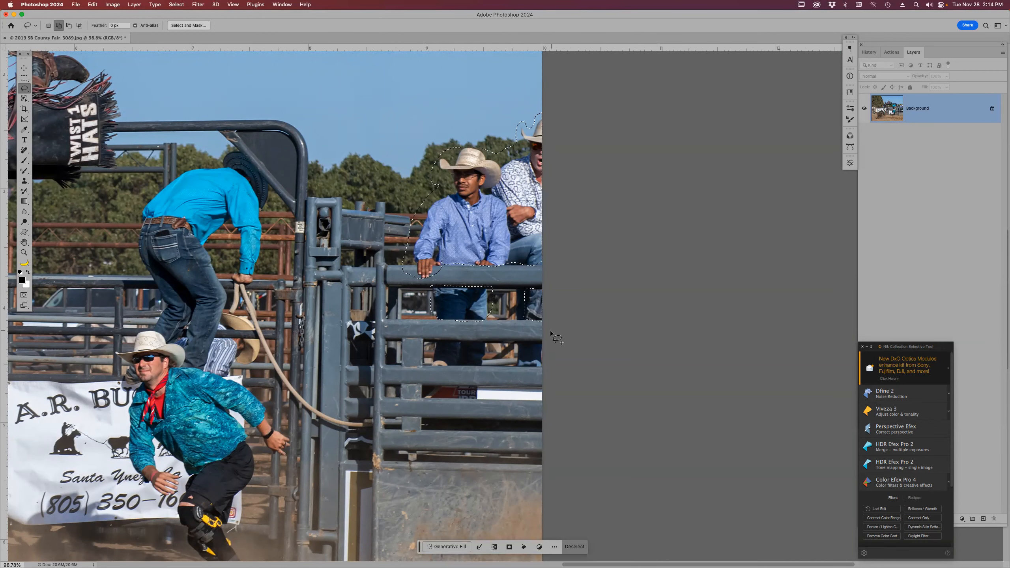
mouse_move(522, 341)
mouse_down()
mouse_move(515, 364)
mouse_move(540, 366)
mouse_move(545, 338)
mouse_move(514, 340)
mouse_move(516, 368)
mouse_move(552, 378)
mouse_up()
mouse_move(436, 339)
mouse_down()
mouse_move(437, 367)
mouse_move(476, 368)
mouse_move(485, 356)
mouse_move(485, 342)
mouse_move(435, 339)
mouse_up()
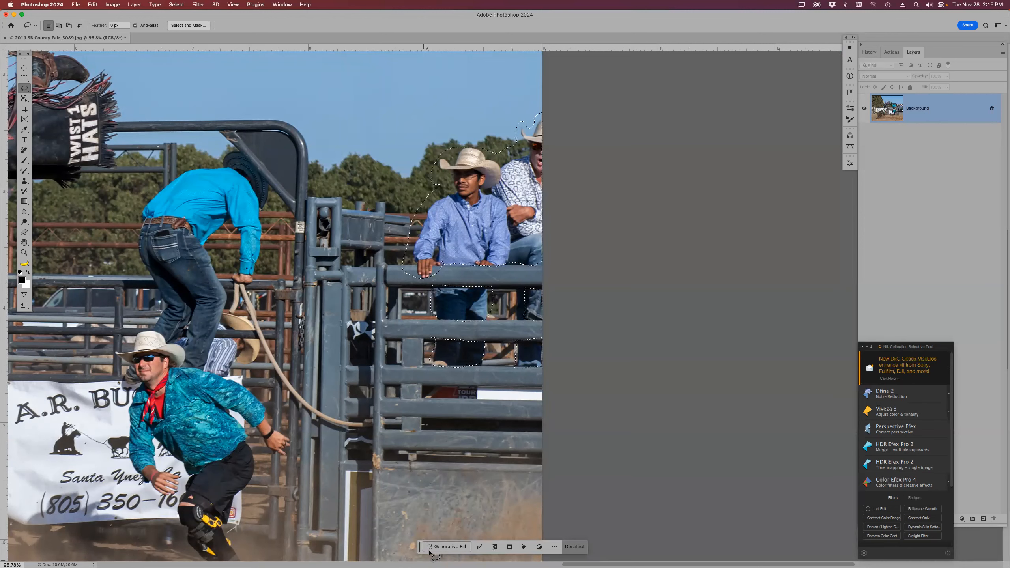
- Run Generative Fill with an empty prompt on the selected spectators and collapse the layer properties
click(451, 547)
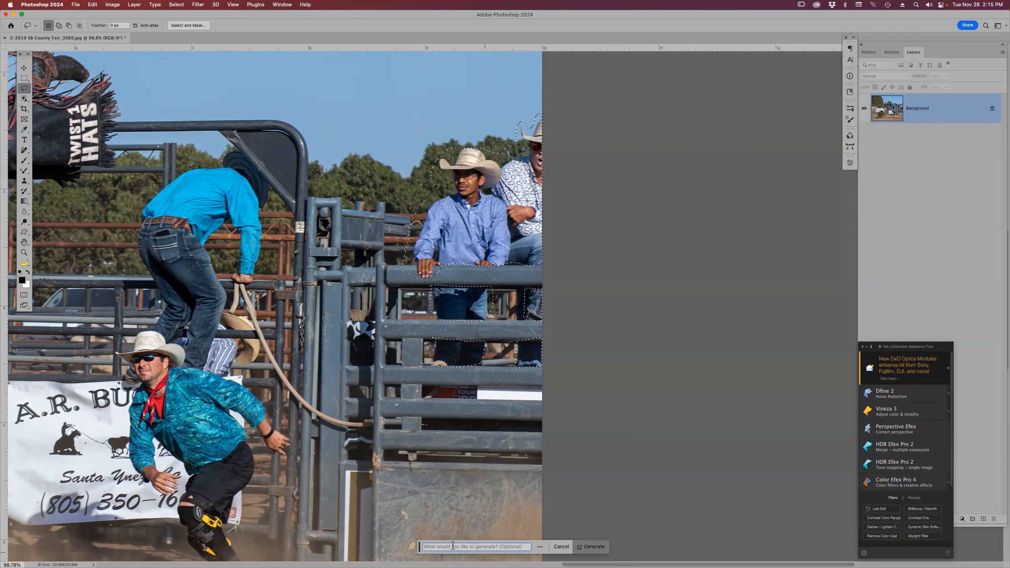
click(590, 548)
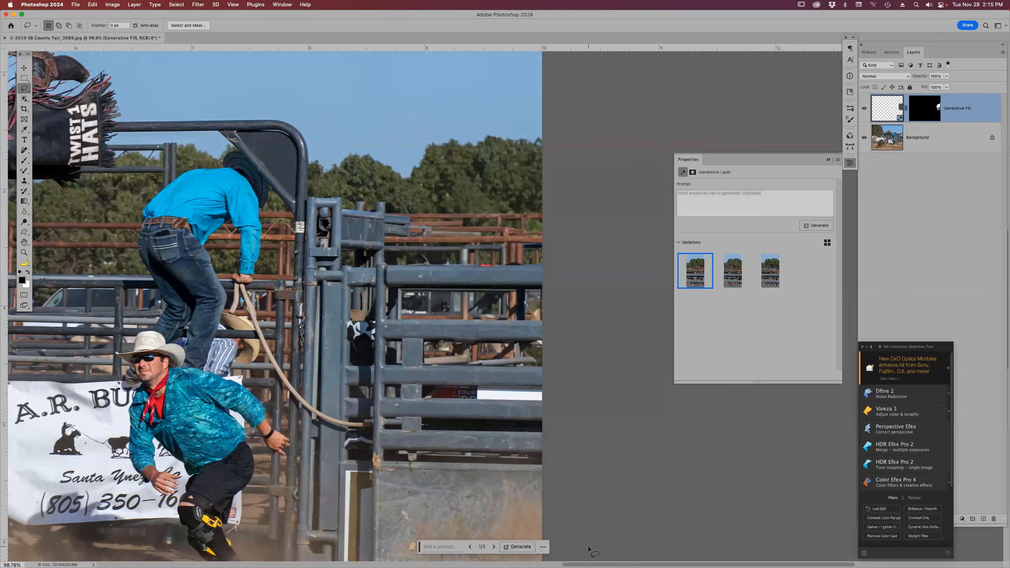
key(super+0)
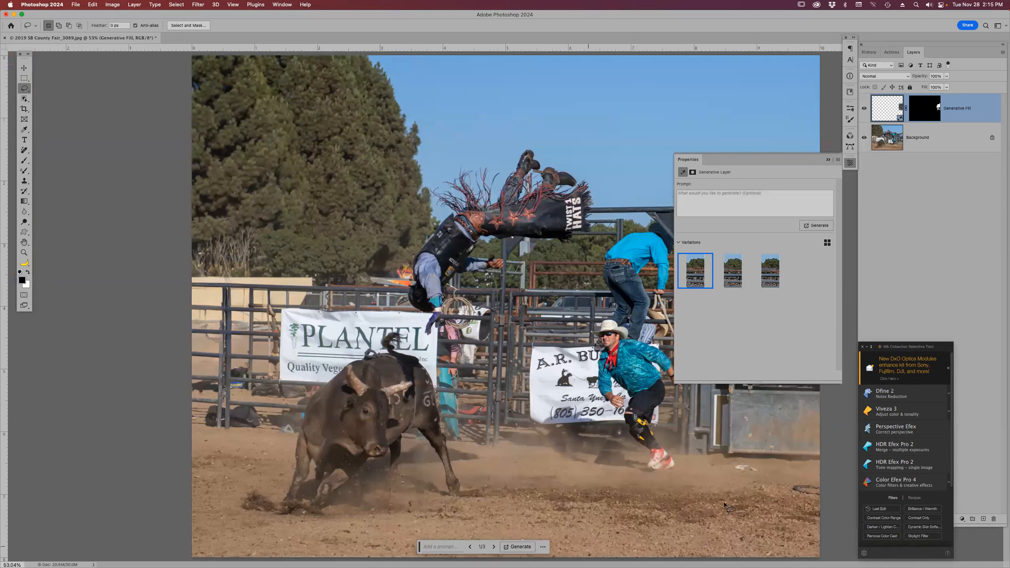
click(828, 160)
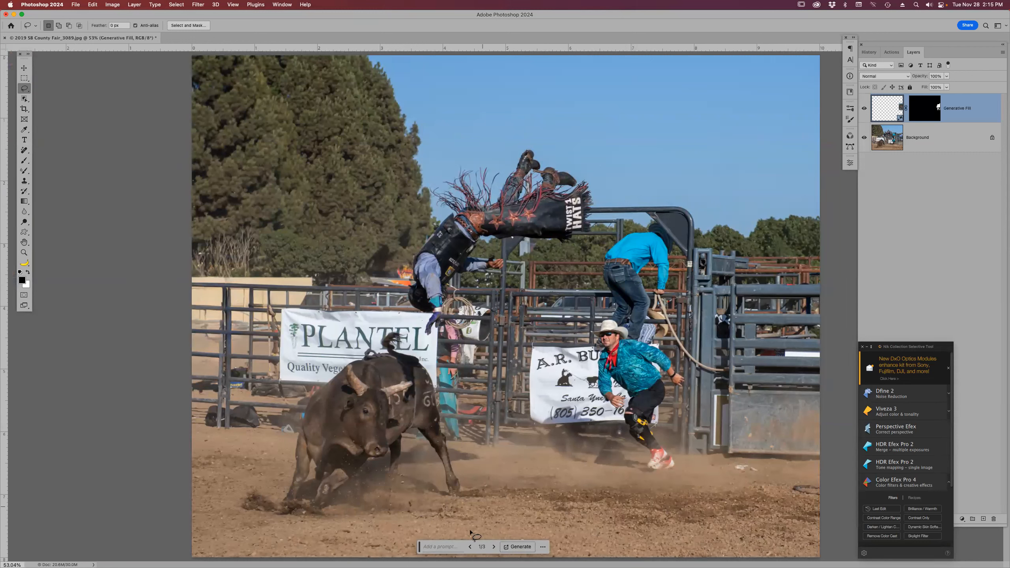
- Compare the three fence variations, choose the second, and inspect the filled rails up close
click(494, 547)
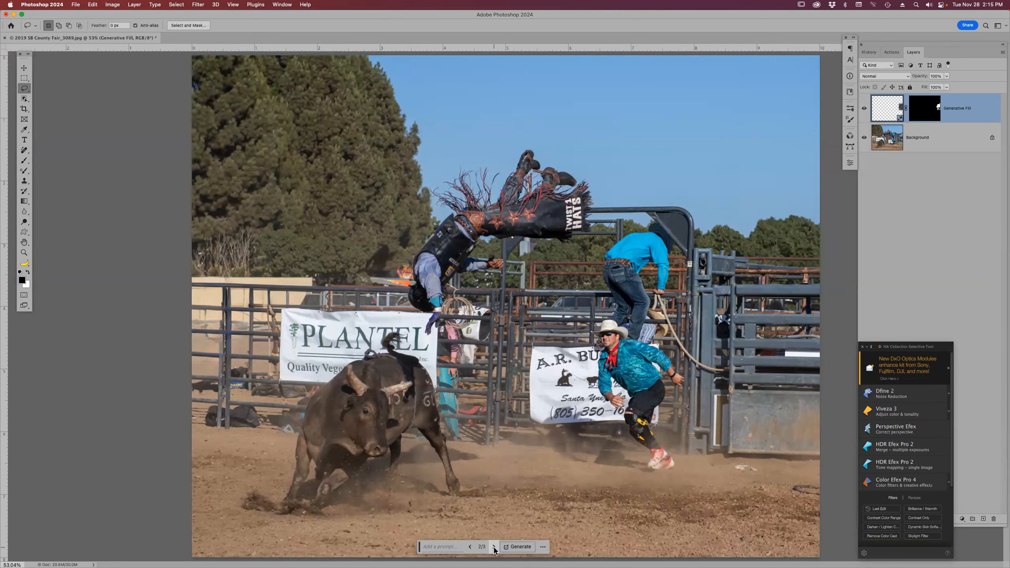
click(494, 548)
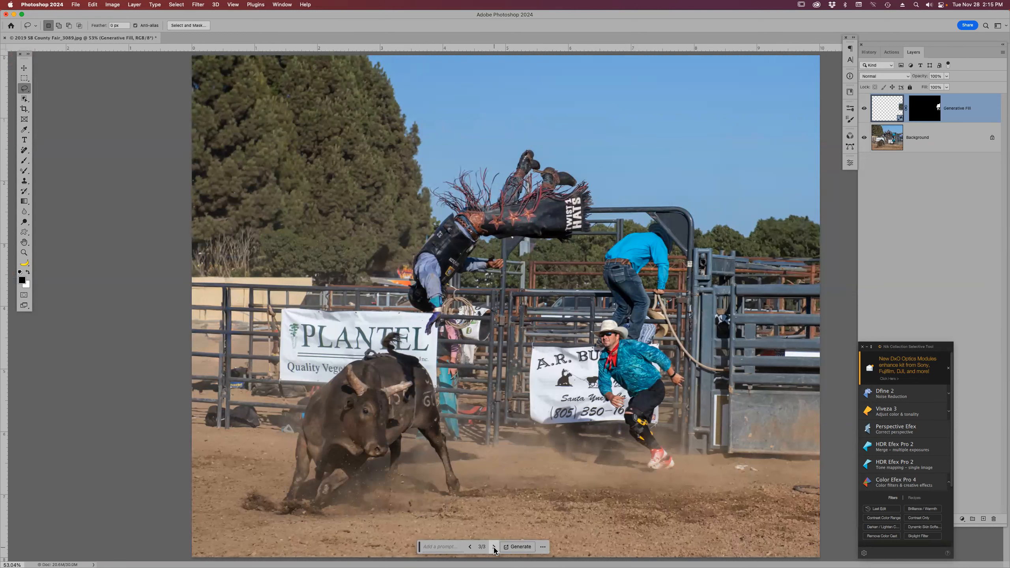
click(470, 548)
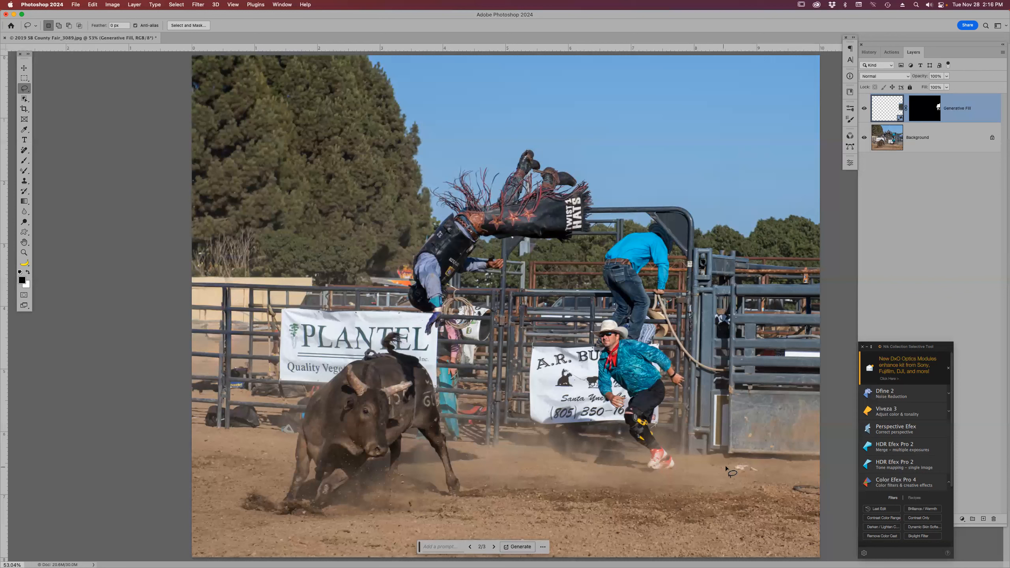
key(z)
drag(729, 225, 844, 356)
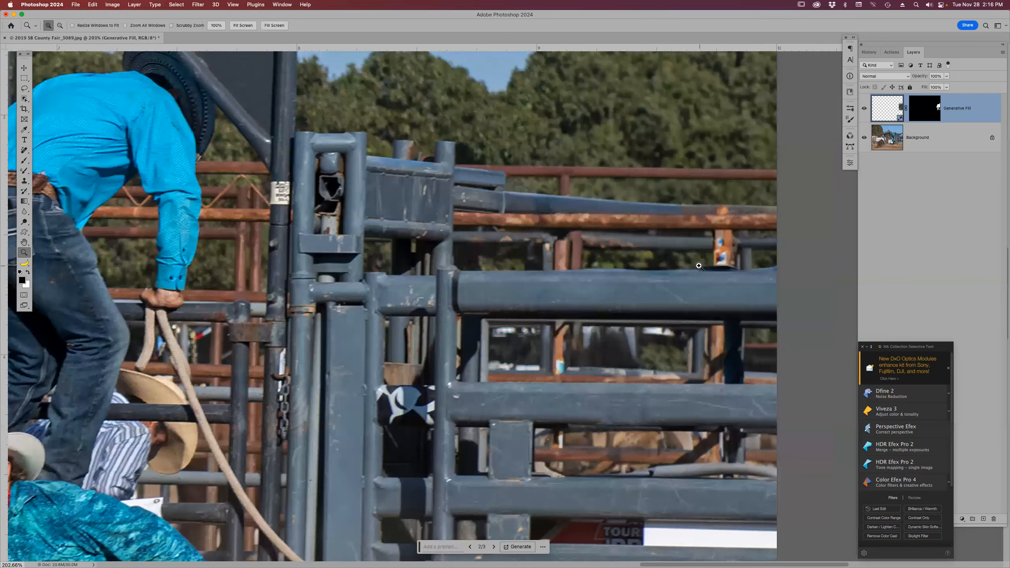
- Merge the Generative Fill layer replacing the spectators into the Background layer
key(super+0)
key(super+minus)
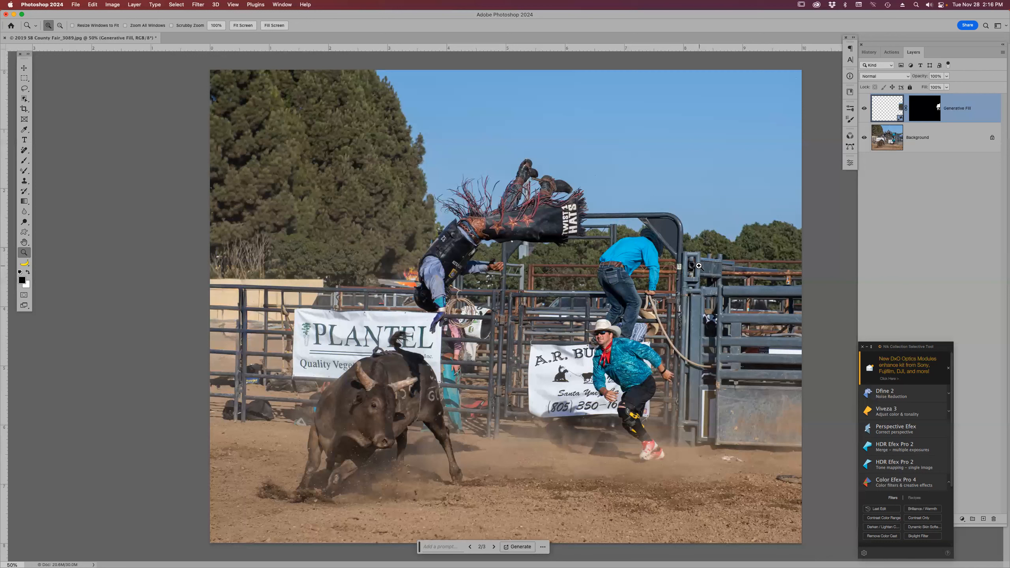
key(super+z)
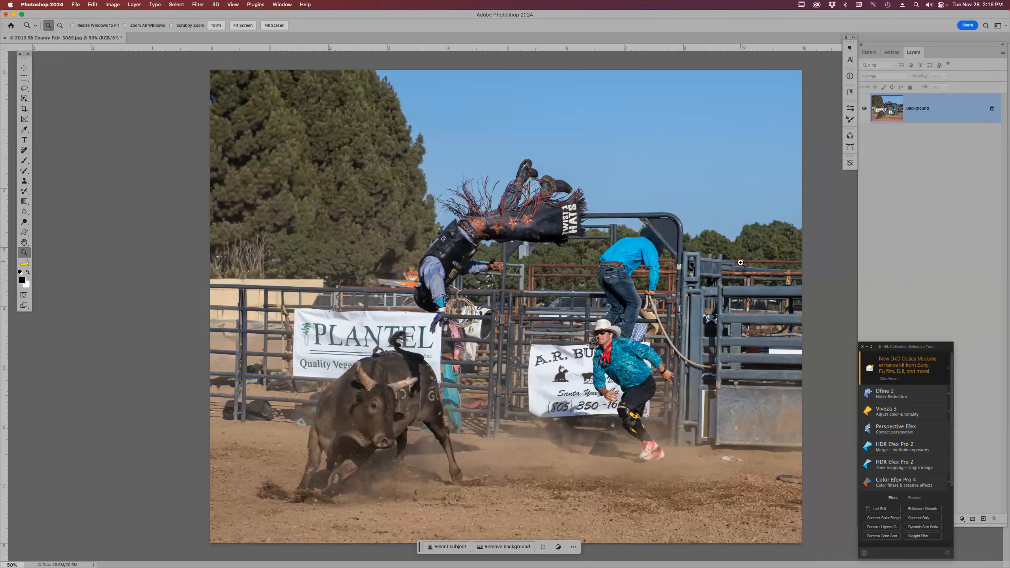
- Compare the original rodeo photo with the edited version through its first and latest history states
click(870, 53)
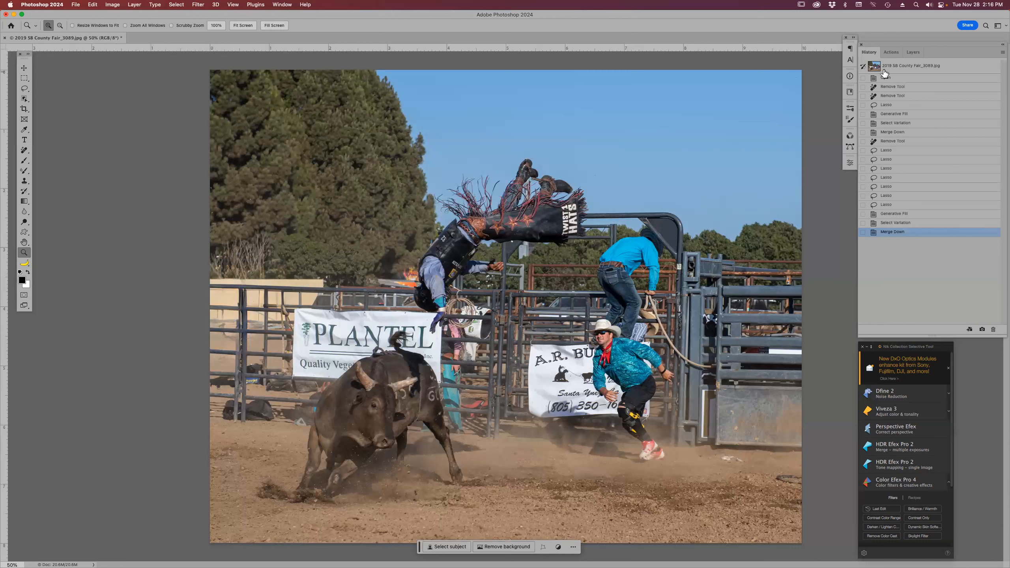
click(912, 69)
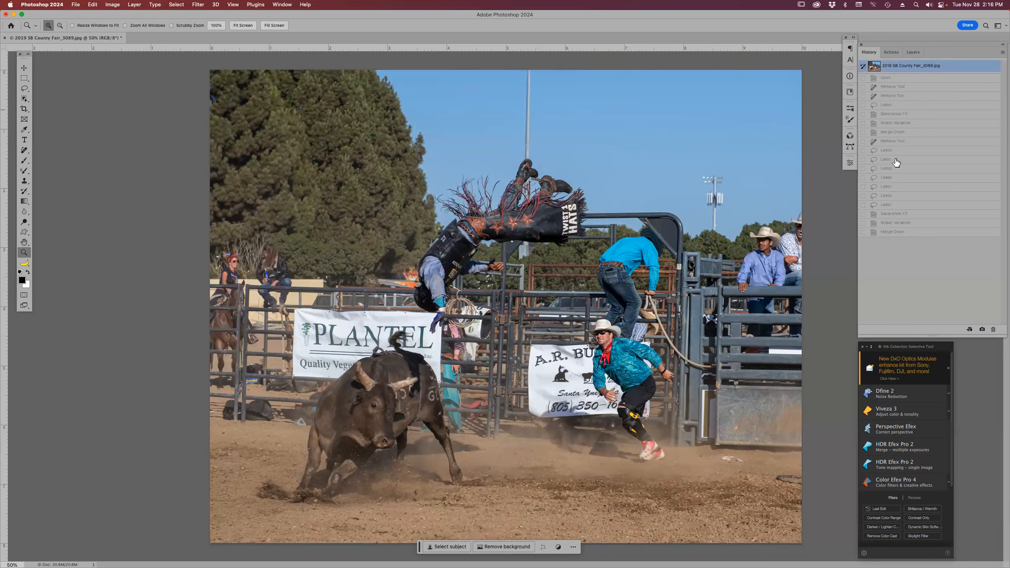
click(896, 234)
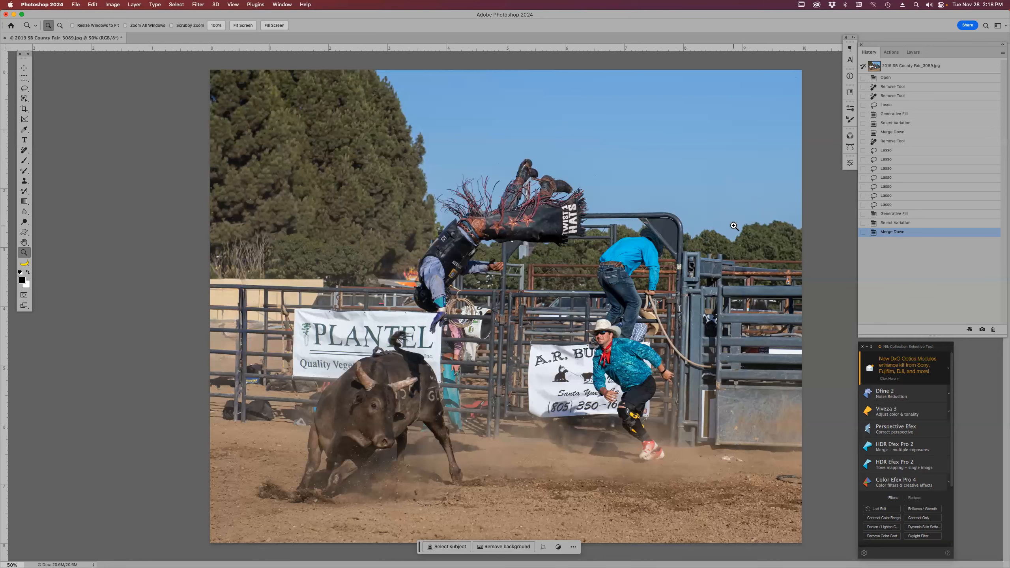
- Inspect the generated fence rails and trees beside the chute, where the spectators stood, at up to 400% magnification
drag(707, 209, 827, 375)
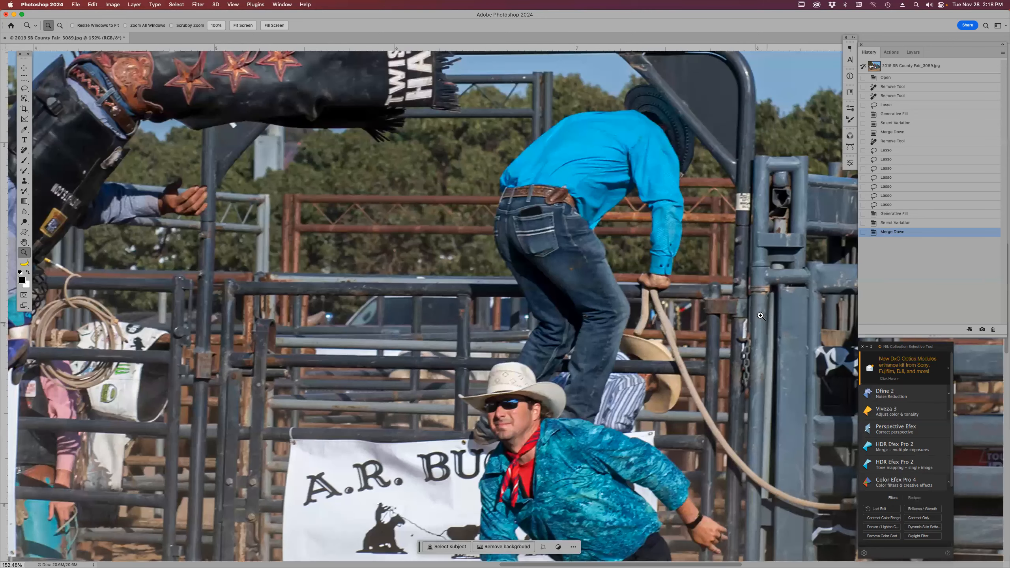
key(v)
click(766, 310)
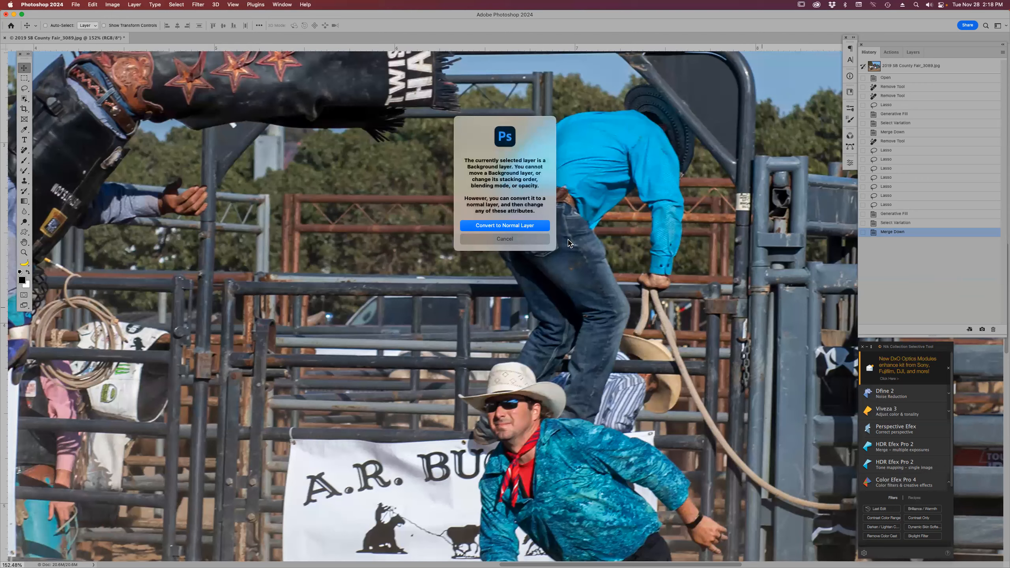
click(502, 239)
drag(474, 182, 119, 132)
drag(455, 255, 503, 234)
key(z)
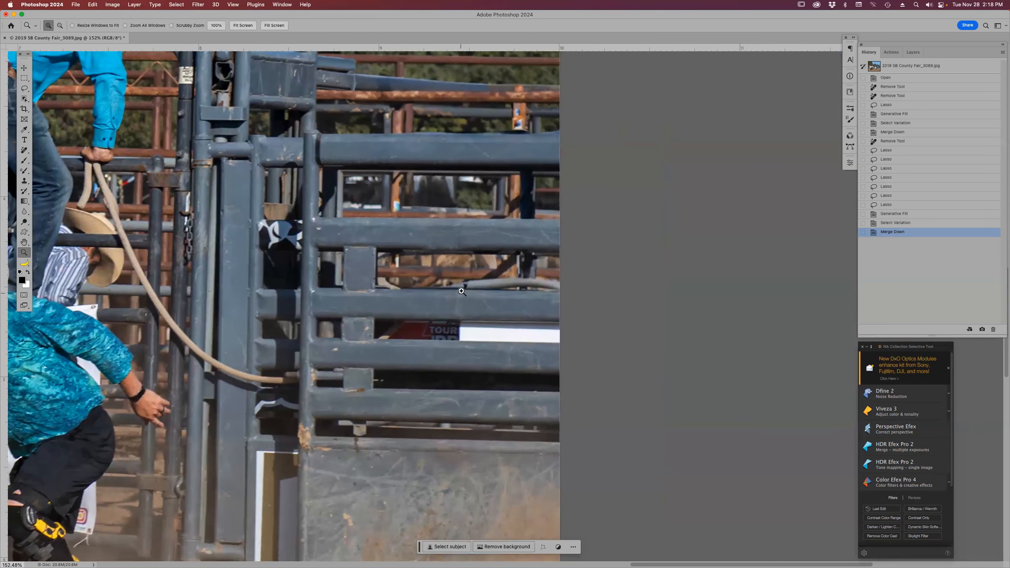
click(465, 271)
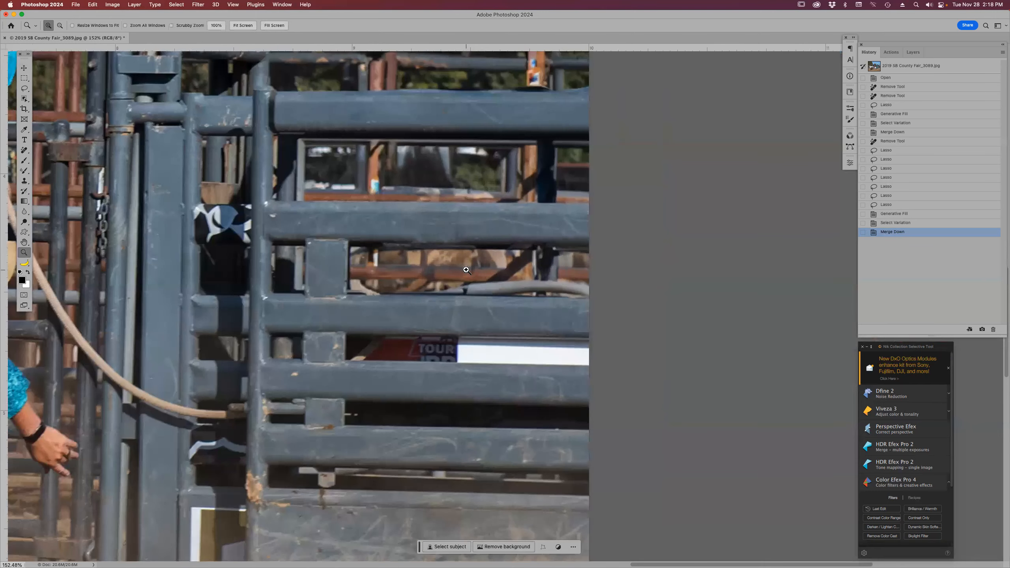
scroll(466, 270, up, 5)
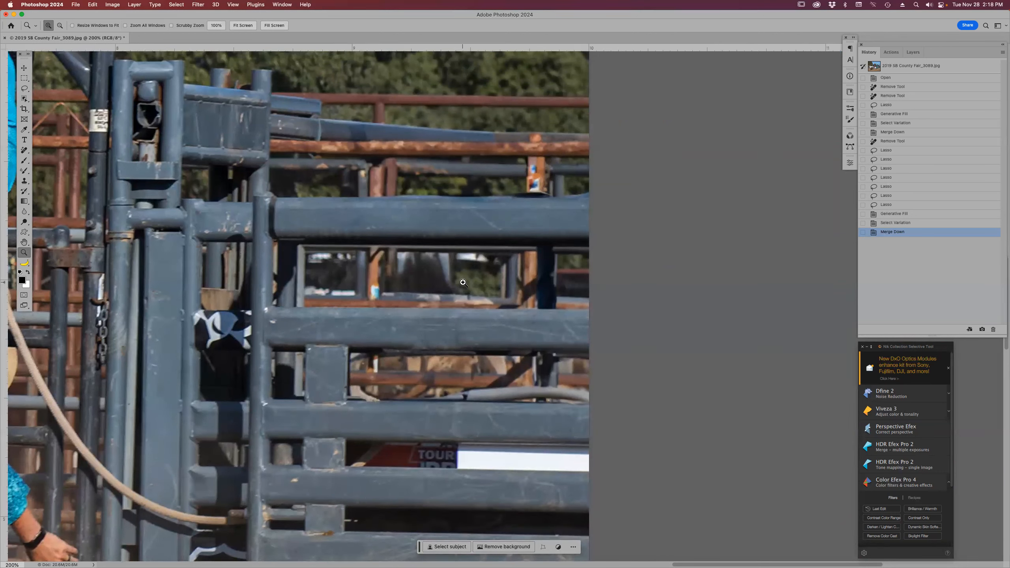
click(463, 283)
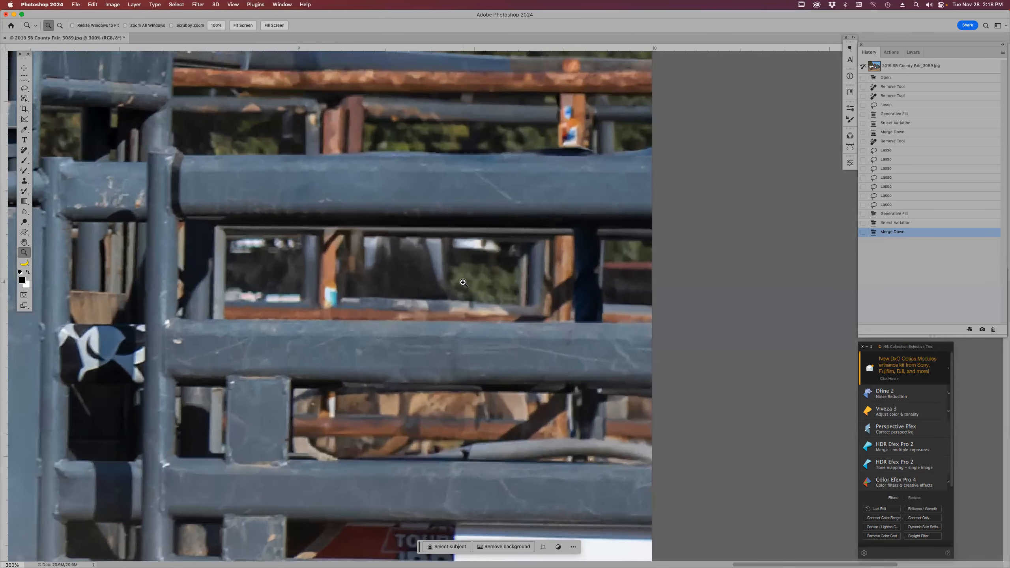
click(463, 283)
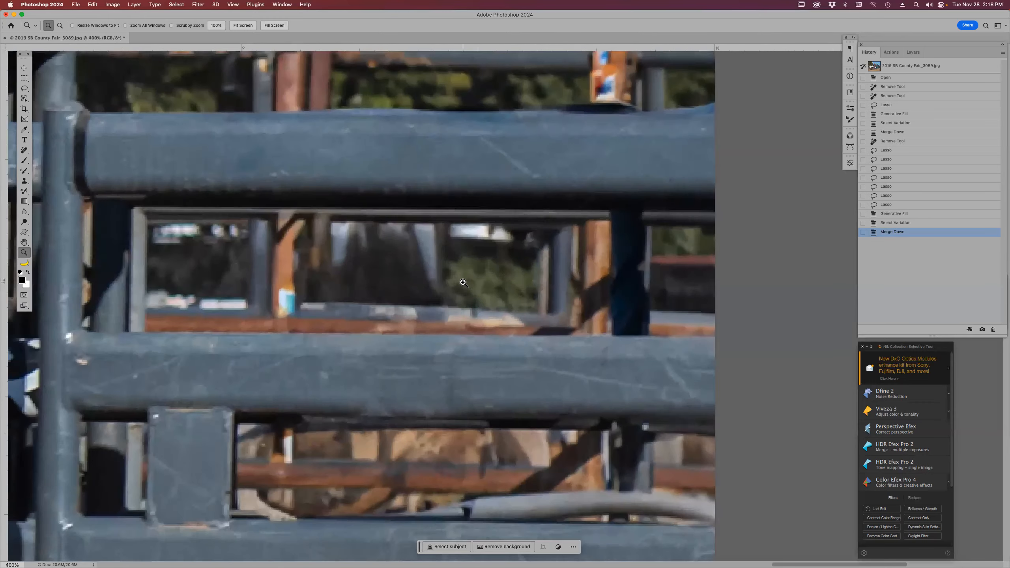
drag(442, 246, 499, 343)
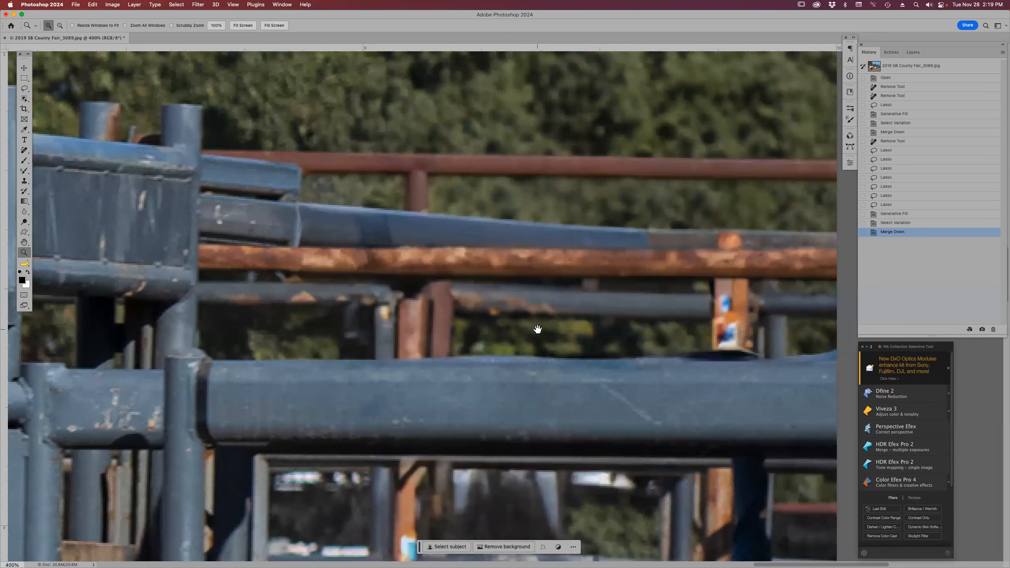
key(super+0)
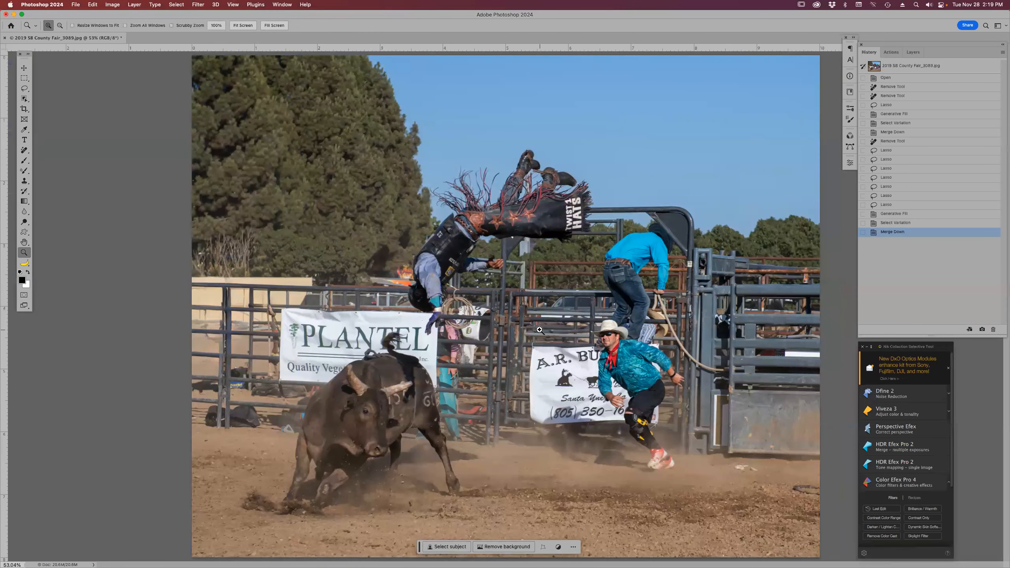
- Erase the small dark speck in the sky beside the thrown rider's boot with the Remove Tool
drag(575, 94, 754, 259)
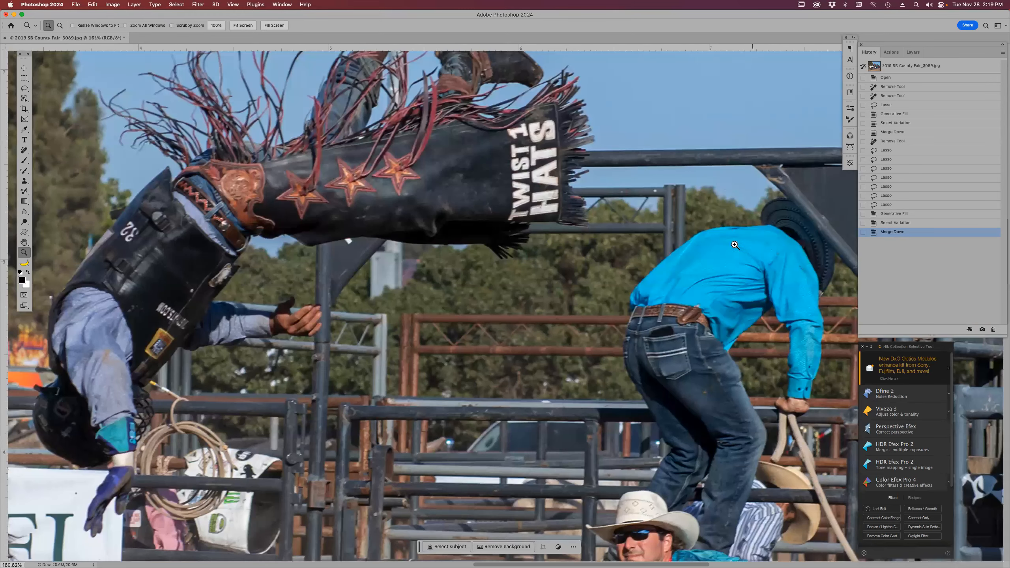
drag(713, 182, 288, 566)
drag(358, 530, 481, 493)
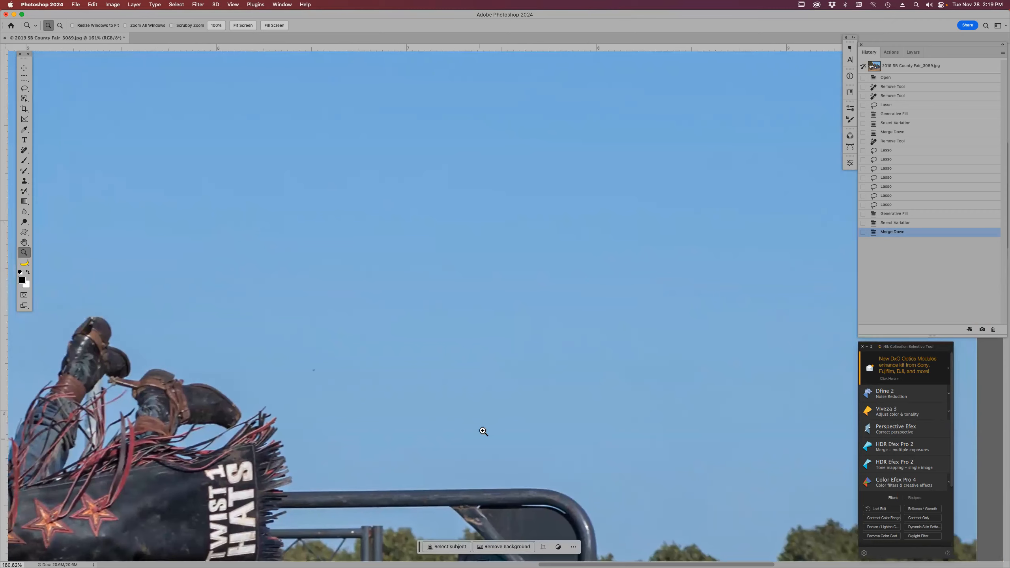
click(536, 336)
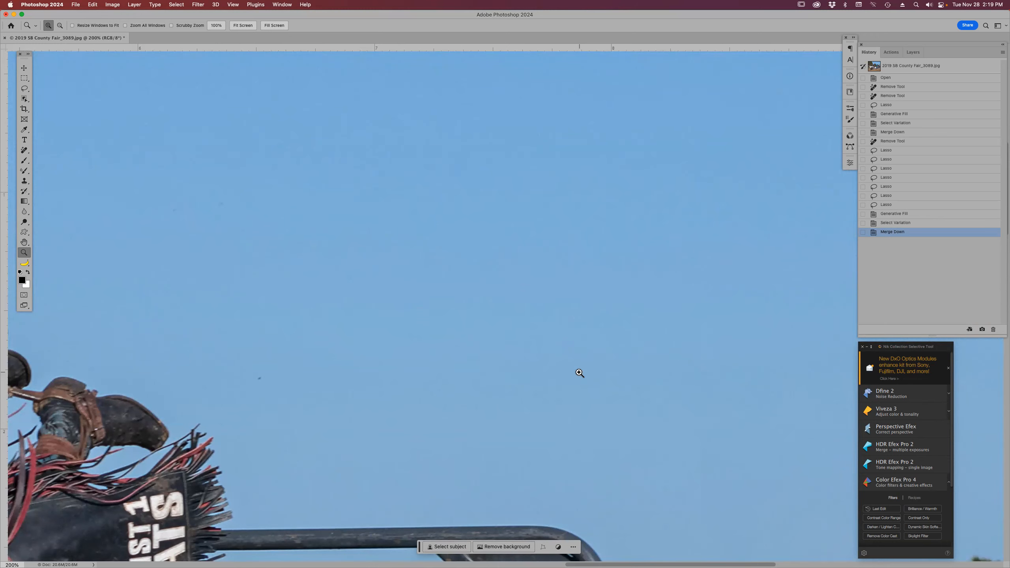
click(522, 340)
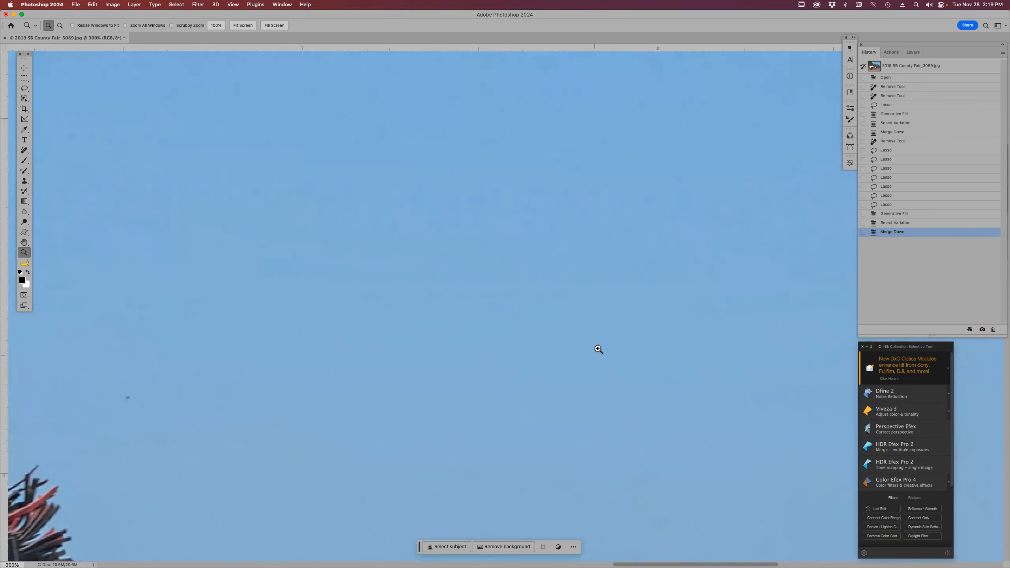
drag(603, 316, 685, 277)
drag(421, 365, 496, 327)
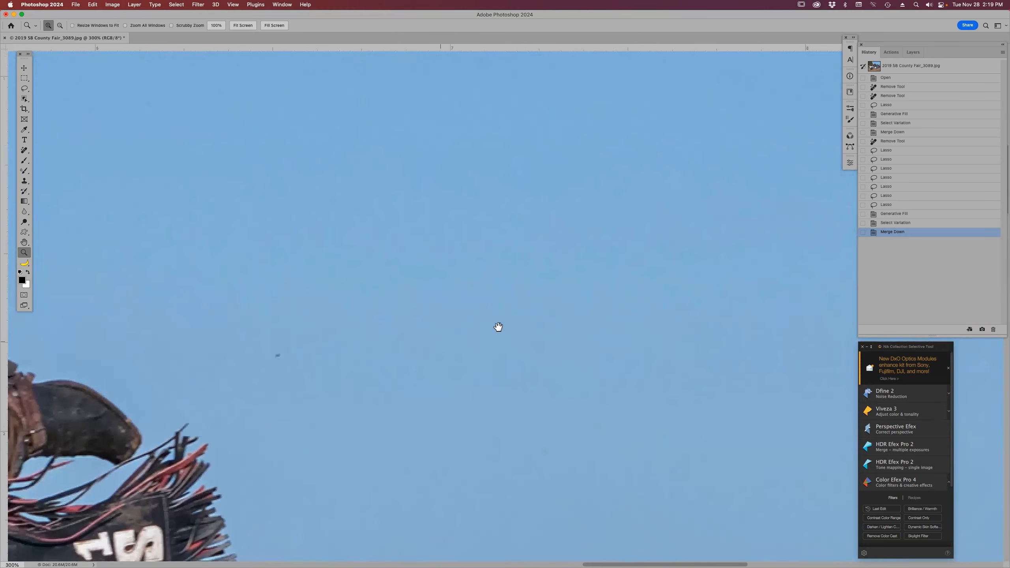
key(j)
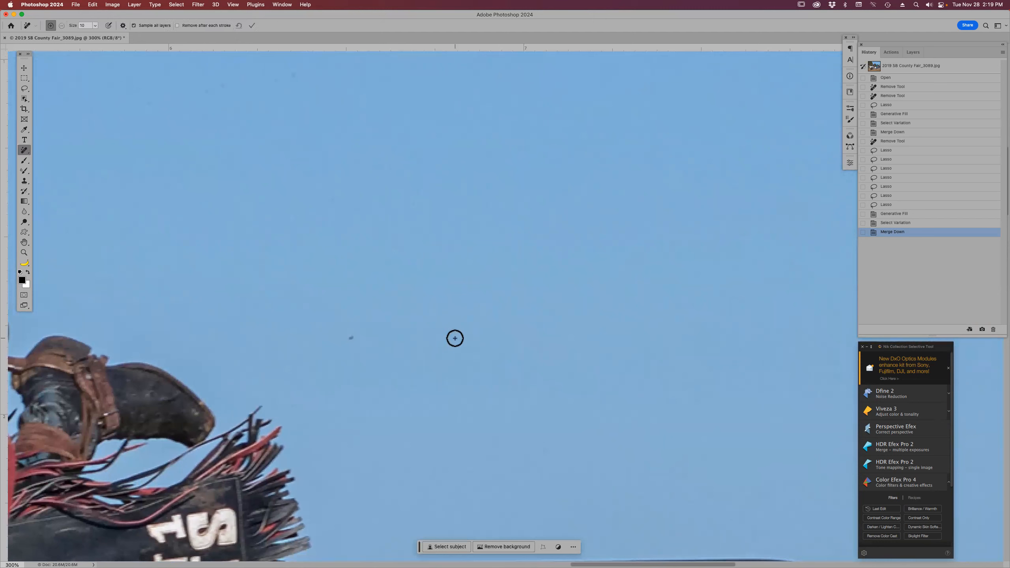
click(351, 338)
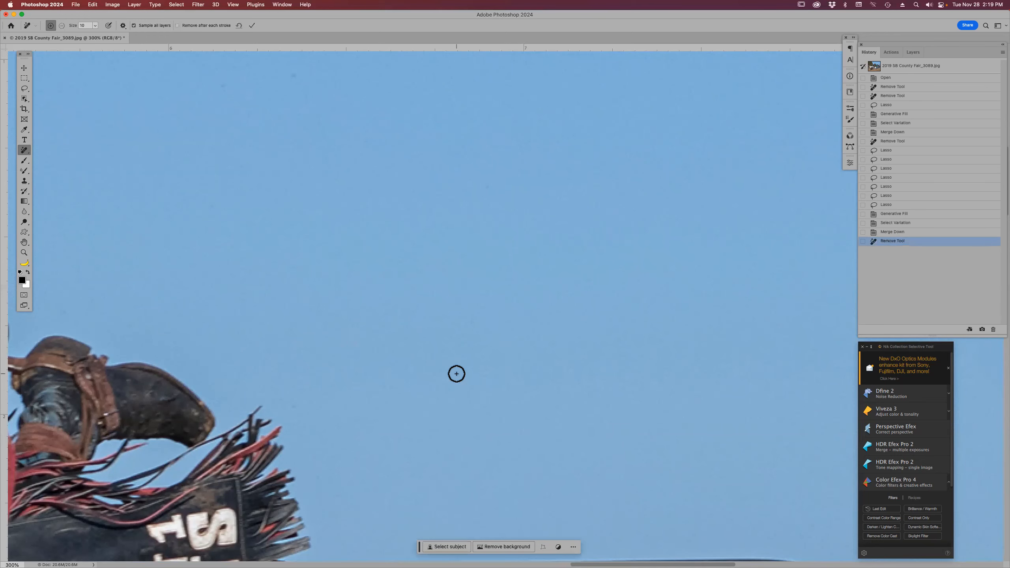
- Close the edited rodeo photo without saving its changes
key(super+0)
key(super+minus)
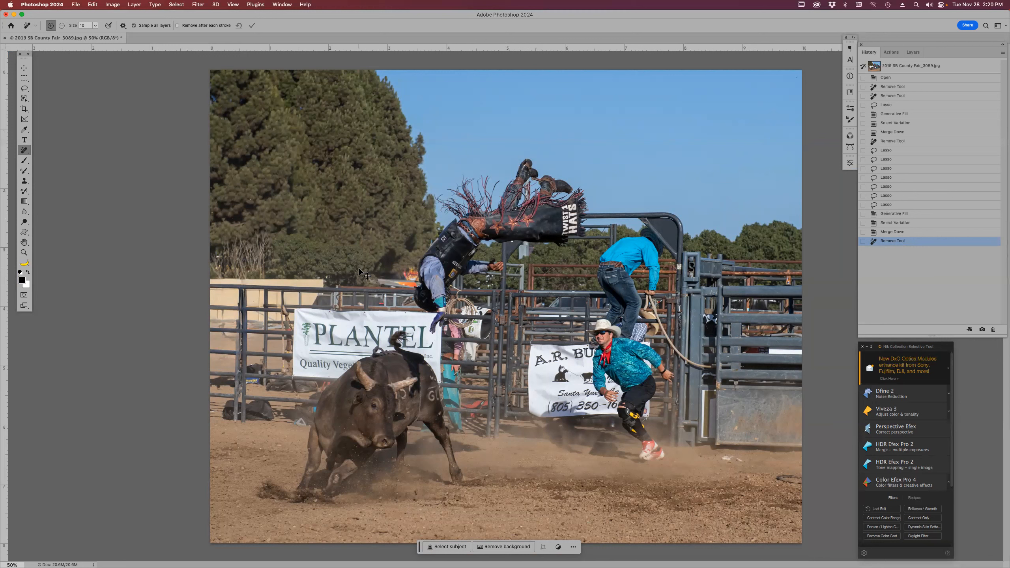
key(super+w)
click(470, 211)
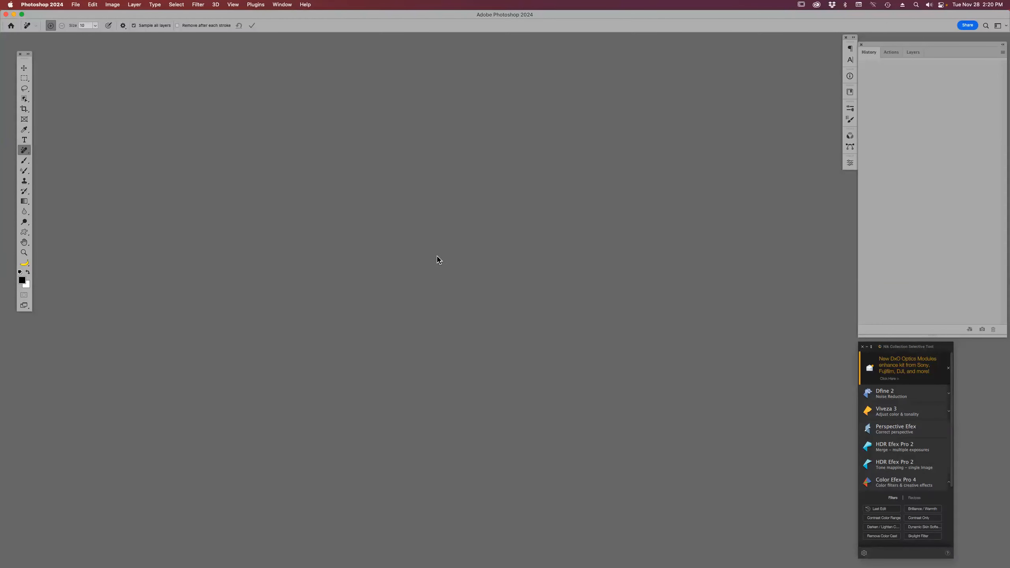
- Switch to Adobe Bridge, open the group photo DDH_6548 NIK Cropped.jpg in Photoshop, and close the Nik Collection palette
key(super+Tab)
click(438, 261)
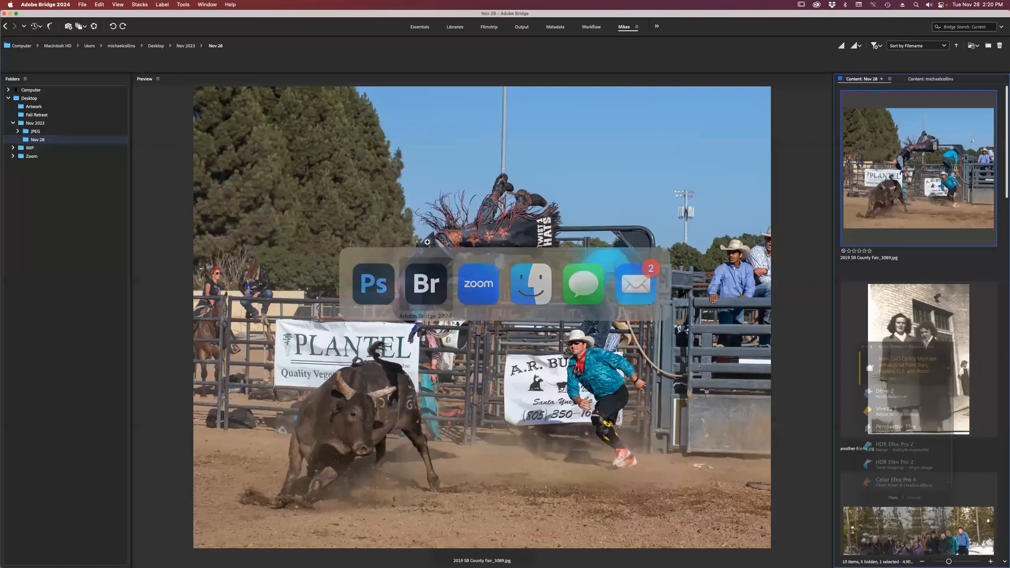
click(902, 359)
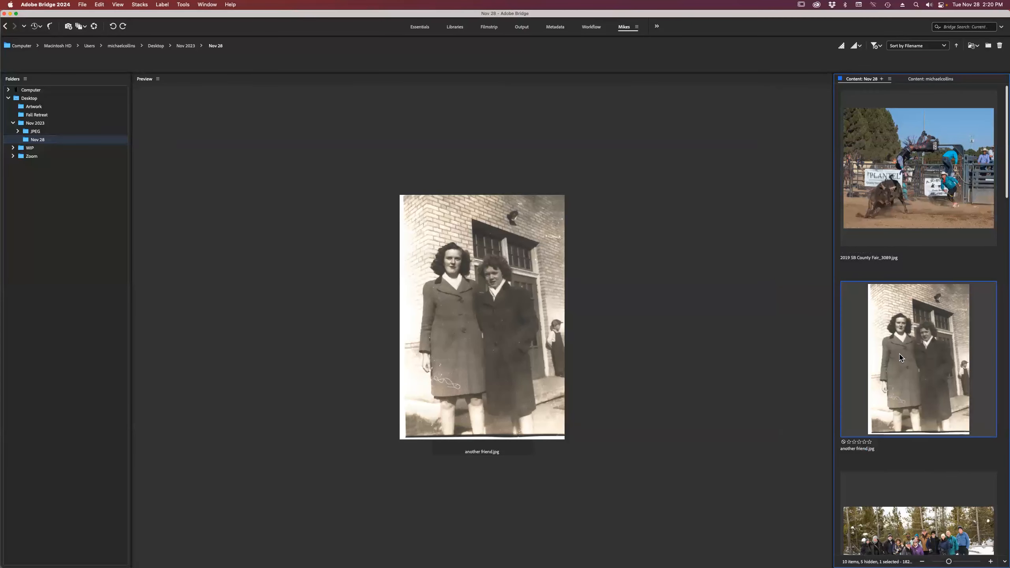
key(Down)
key(Return)
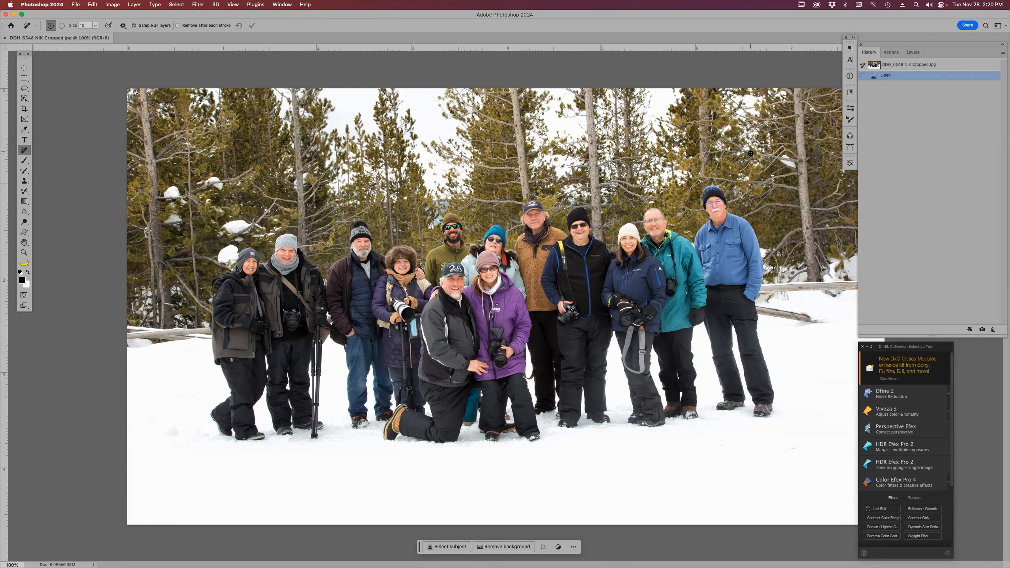
click(864, 349)
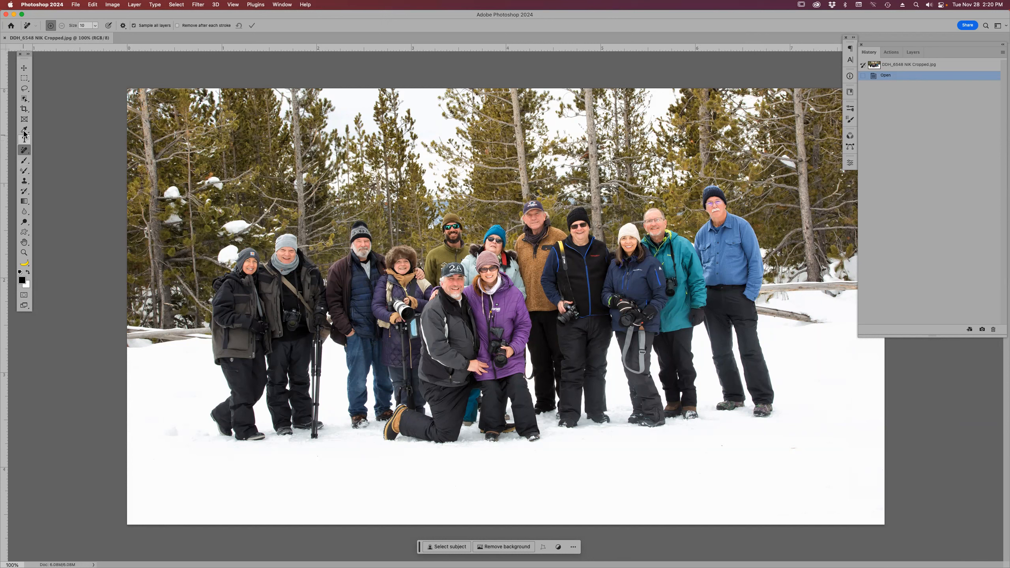
- Lasso everyone except the man in the blue shirt, run Generative Fill with an empty prompt, and collapse the layer properties
click(24, 88)
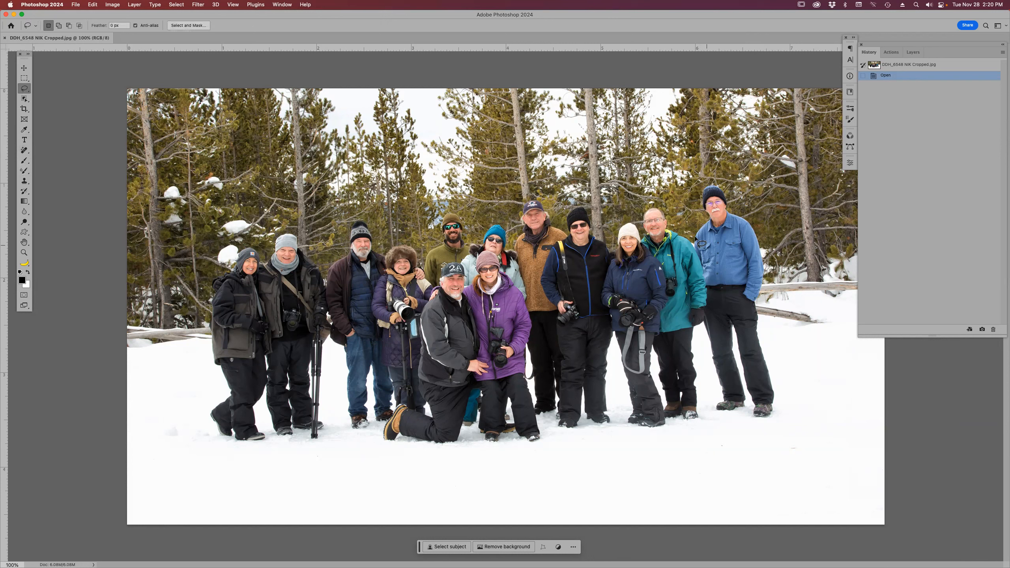
mouse_move(699, 245)
mouse_down()
mouse_move(712, 315)
mouse_move(698, 340)
mouse_move(704, 417)
mouse_move(693, 430)
mouse_move(500, 454)
mouse_move(225, 447)
mouse_move(199, 431)
mouse_move(189, 349)
mouse_move(218, 259)
mouse_move(302, 224)
mouse_move(320, 259)
mouse_move(349, 220)
mouse_move(377, 221)
mouse_move(380, 247)
mouse_move(427, 245)
mouse_move(465, 210)
mouse_move(473, 232)
mouse_move(512, 226)
mouse_move(520, 204)
mouse_move(549, 202)
mouse_move(565, 225)
mouse_move(605, 213)
mouse_move(609, 230)
mouse_move(632, 221)
mouse_move(647, 230)
mouse_move(653, 206)
mouse_move(682, 211)
mouse_move(692, 245)
mouse_up()
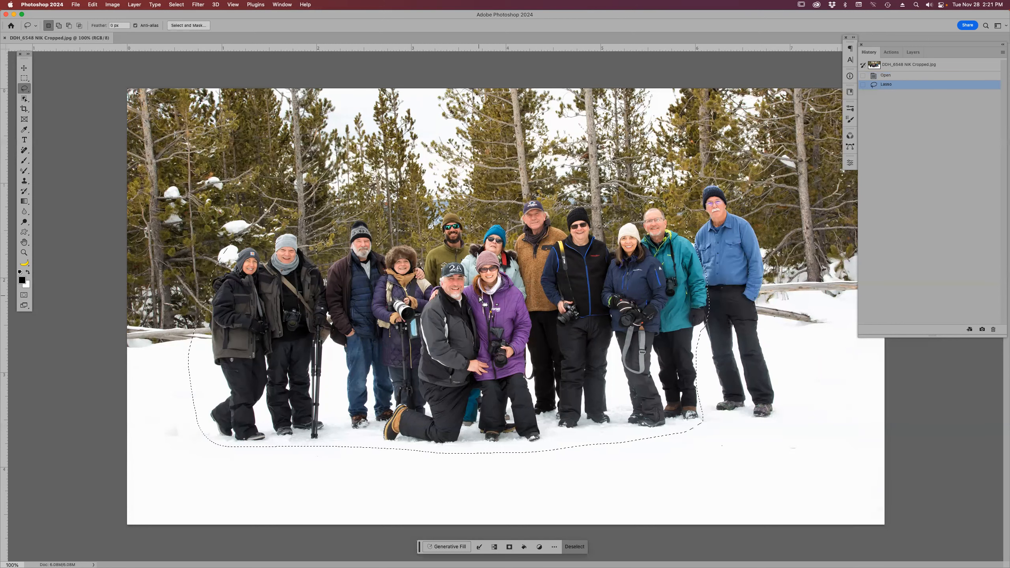
click(452, 551)
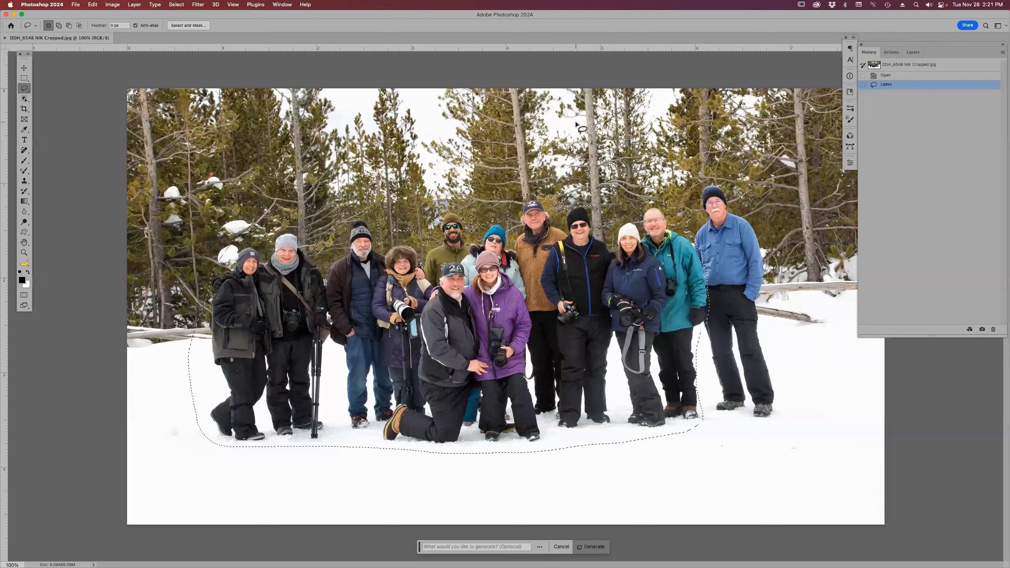
click(593, 547)
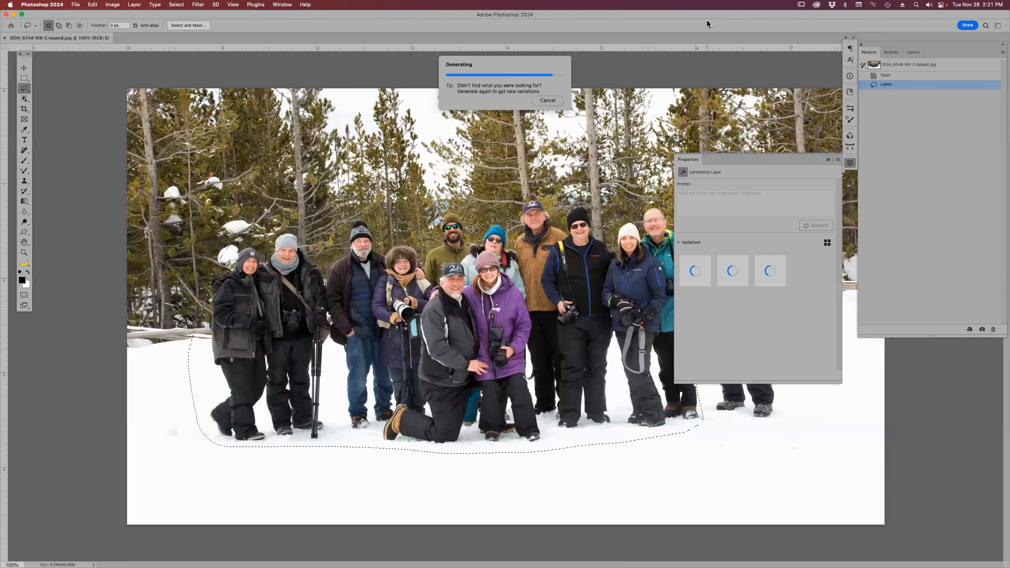
key(super+minus)
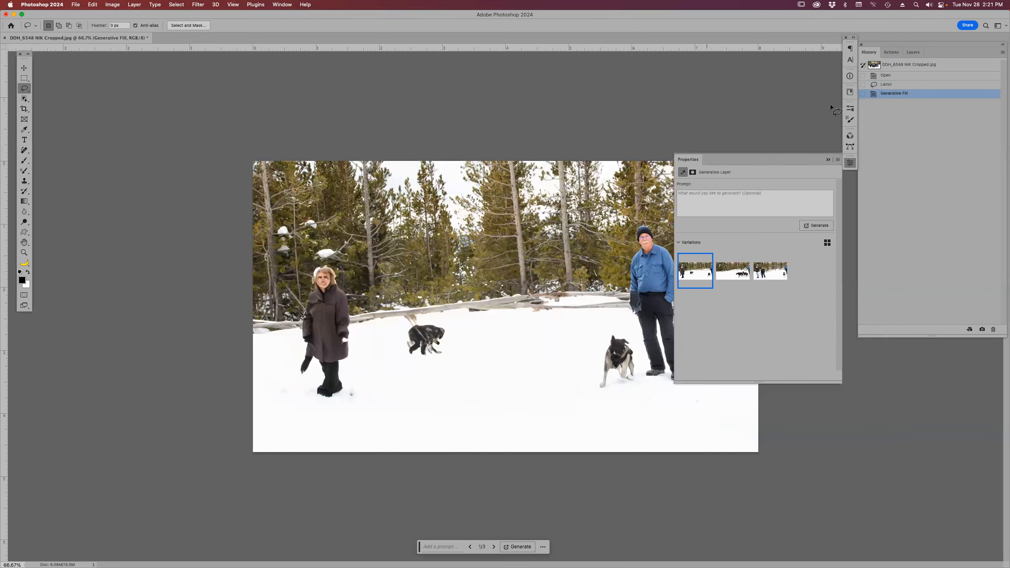
click(828, 160)
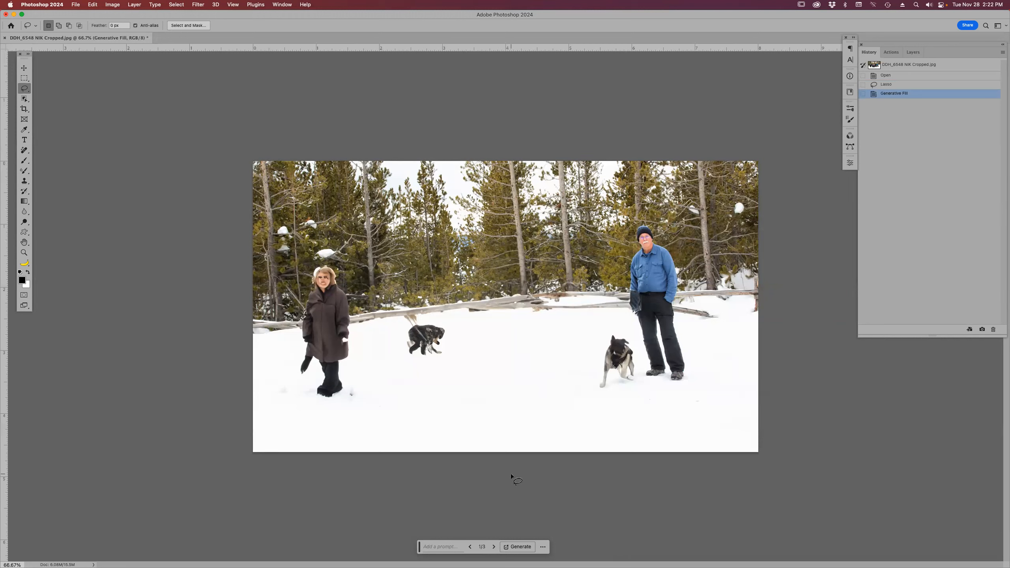
- Compare the three variations replacing the group, and revert the photo to its opened state
click(493, 548)
click(494, 548)
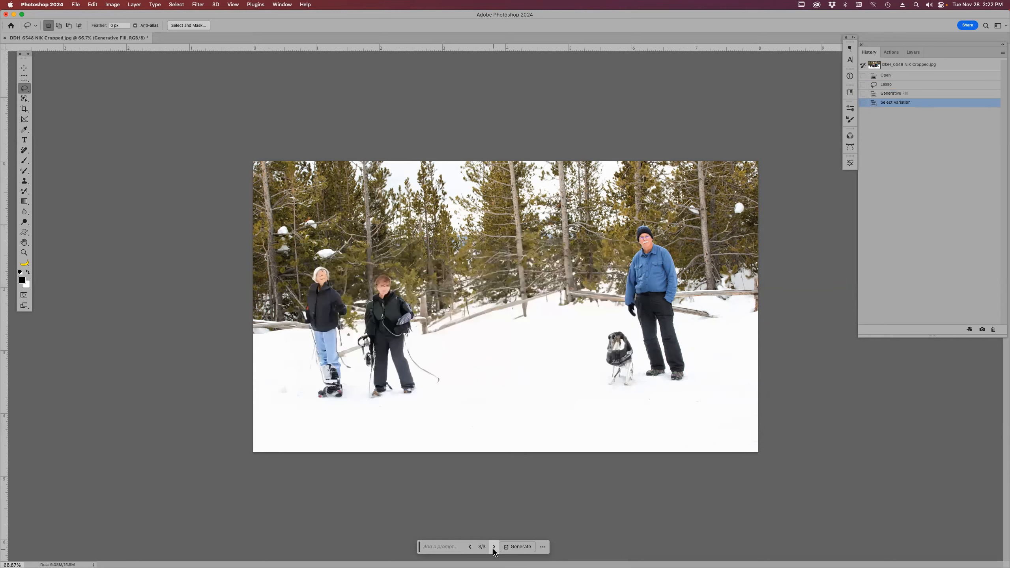
click(470, 547)
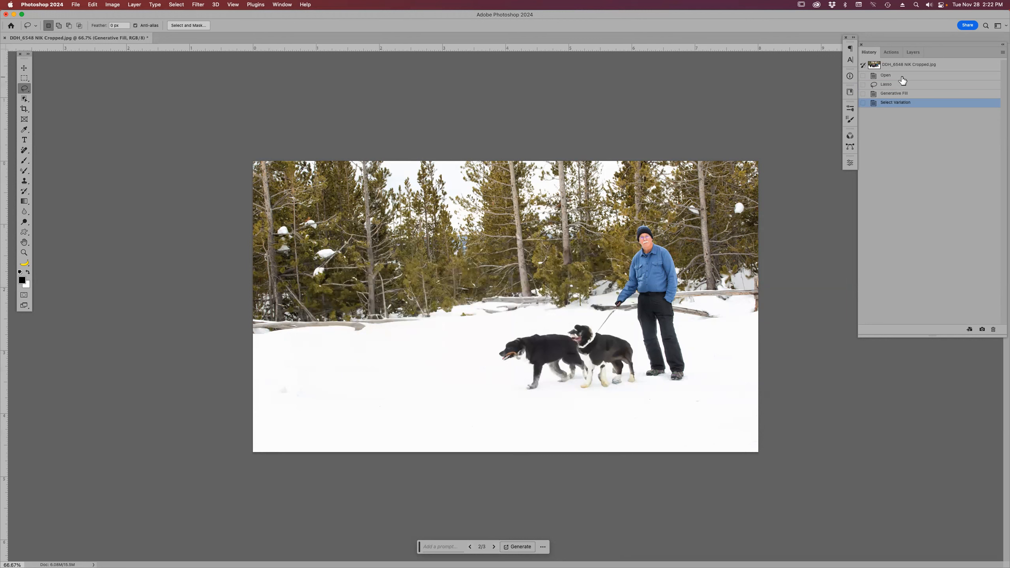
click(900, 76)
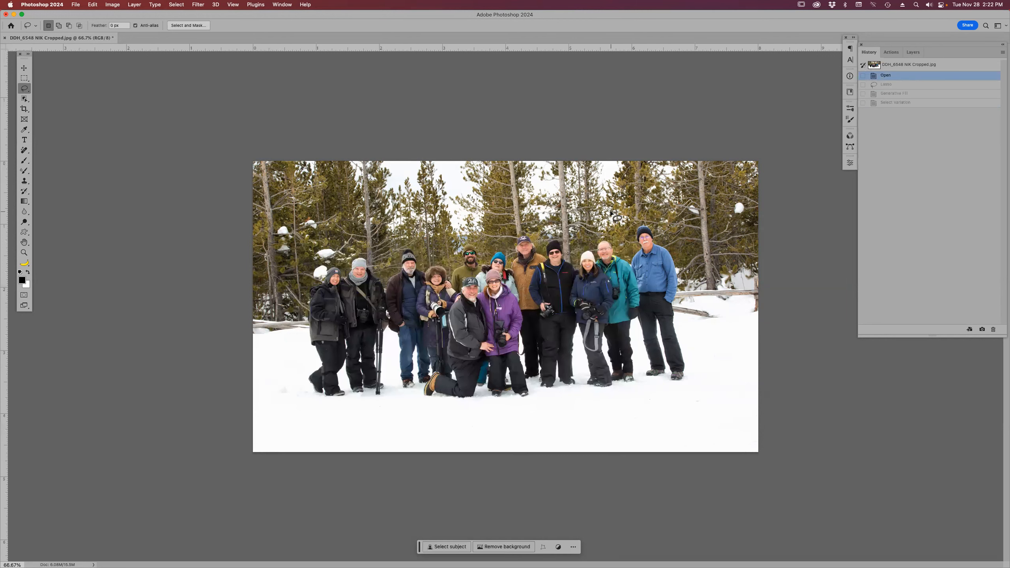
- Set the Remove Tool brush size to 60 and remove everyone except the man in the blue shirt
key(j)
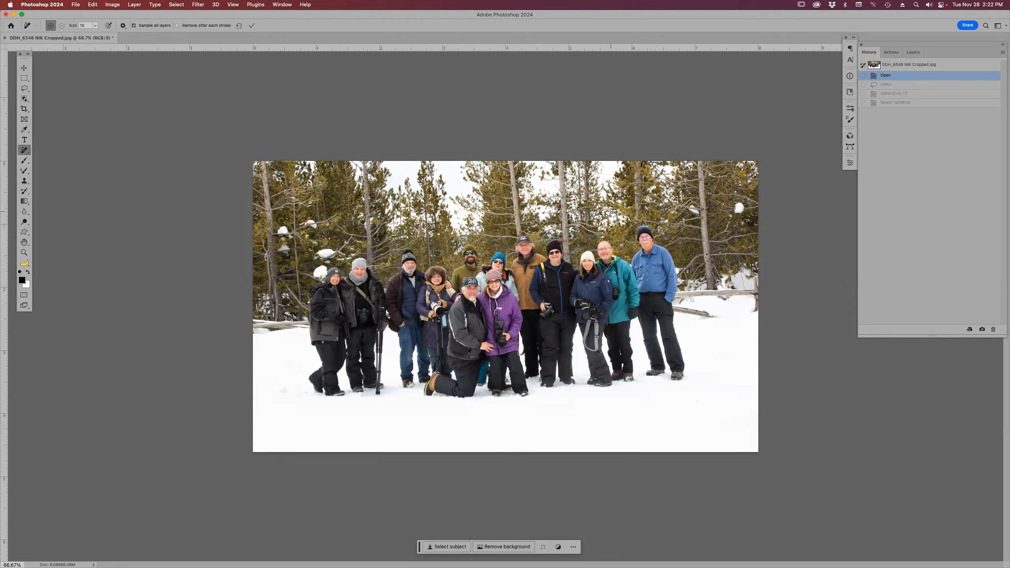
key(bracketright)
key(bracketright)
key(bracketright)
key(bracketright)
key(bracketright)
mouse_move(635, 293)
mouse_down()
mouse_move(630, 381)
mouse_move(538, 402)
mouse_move(321, 392)
mouse_move(315, 294)
mouse_move(342, 266)
mouse_move(412, 256)
mouse_move(449, 270)
mouse_move(544, 241)
mouse_move(611, 246)
mouse_up()
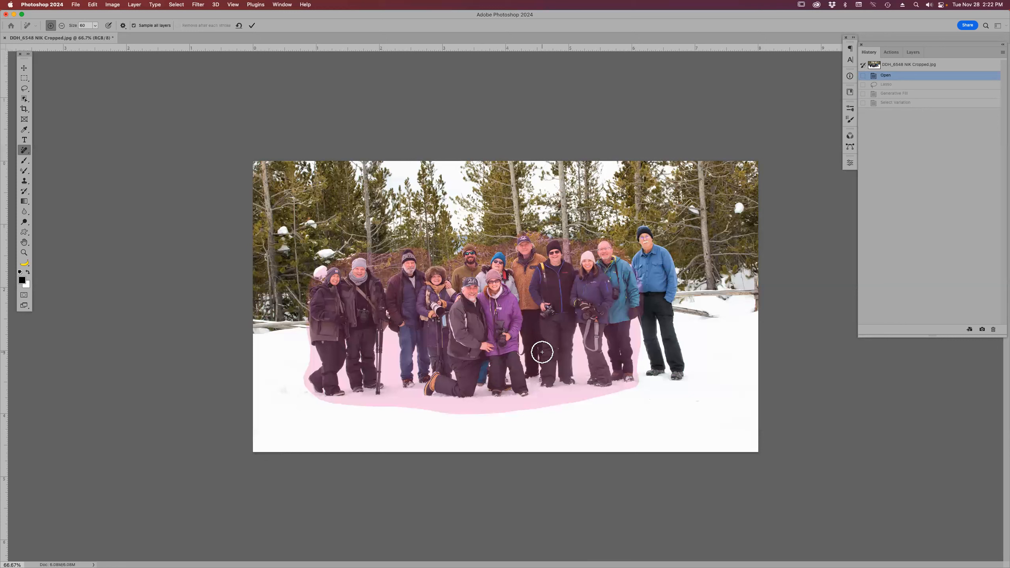
key(Return)
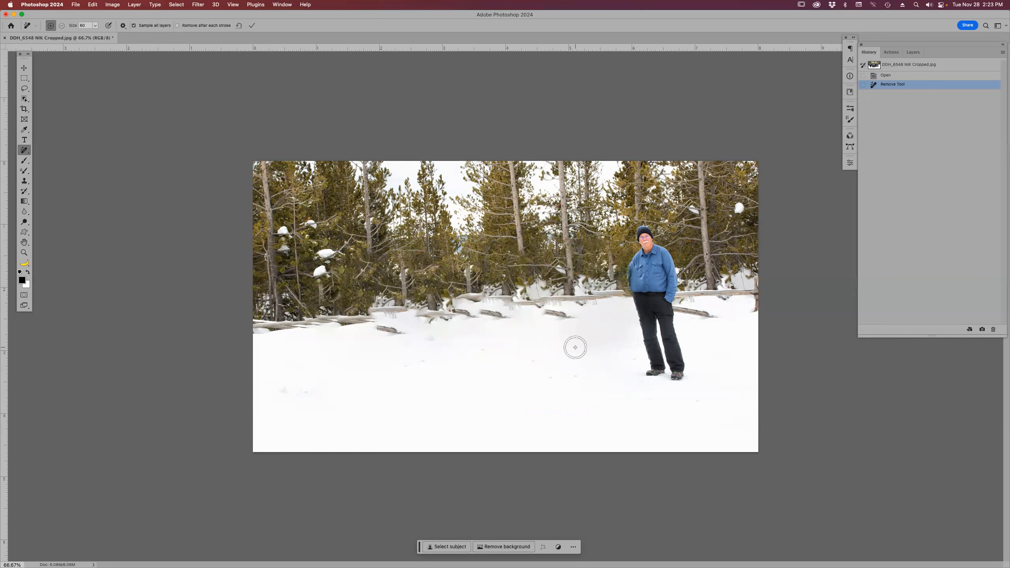
- Remove the stray log pieces and spots from the snow with the Remove Tool, and compare against the opened state
drag(548, 312, 566, 315)
drag(482, 314, 514, 317)
drag(388, 330, 407, 339)
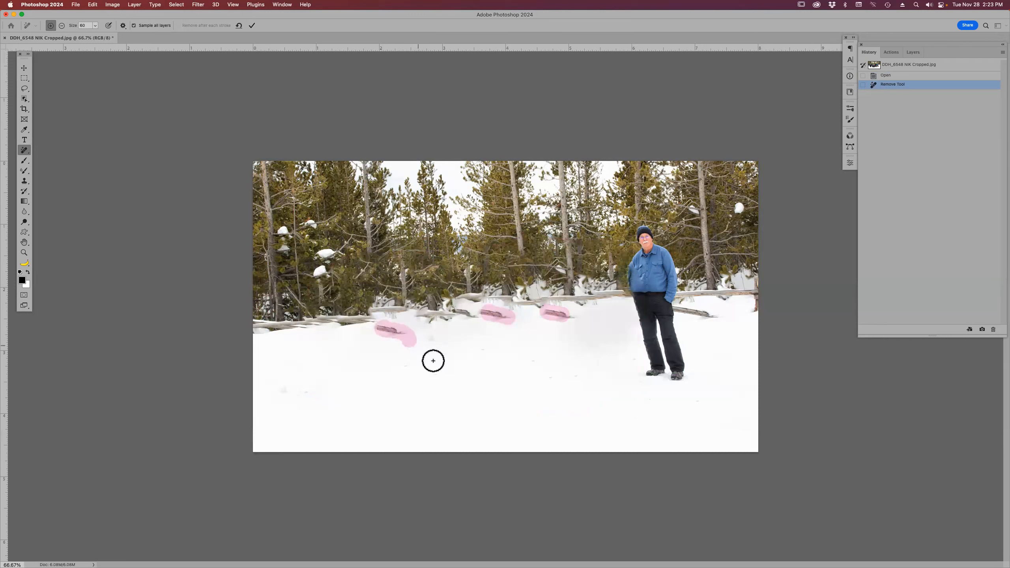
drag(563, 316, 571, 319)
click(434, 340)
click(533, 363)
click(553, 376)
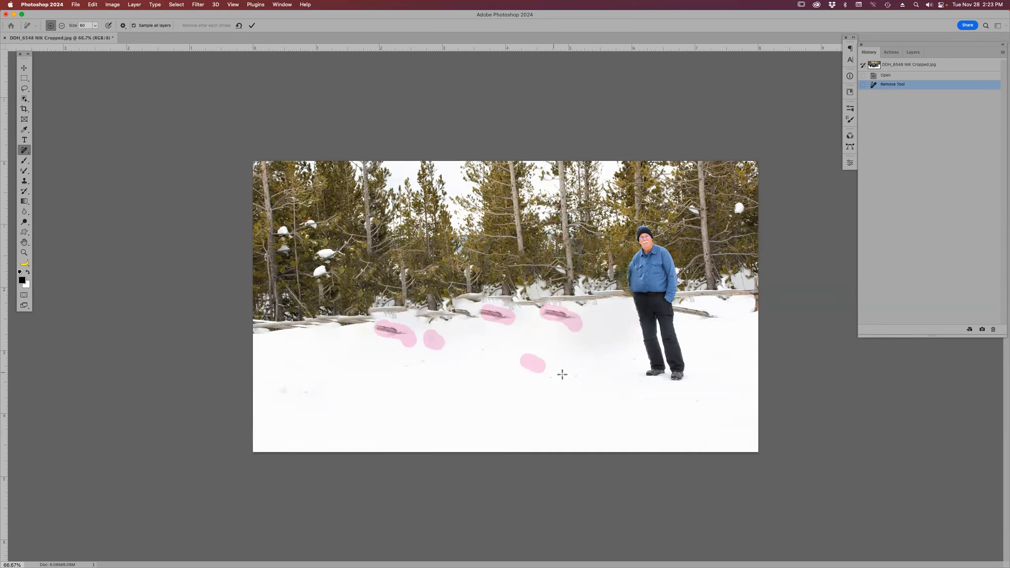
click(579, 372)
click(484, 353)
click(426, 363)
click(407, 367)
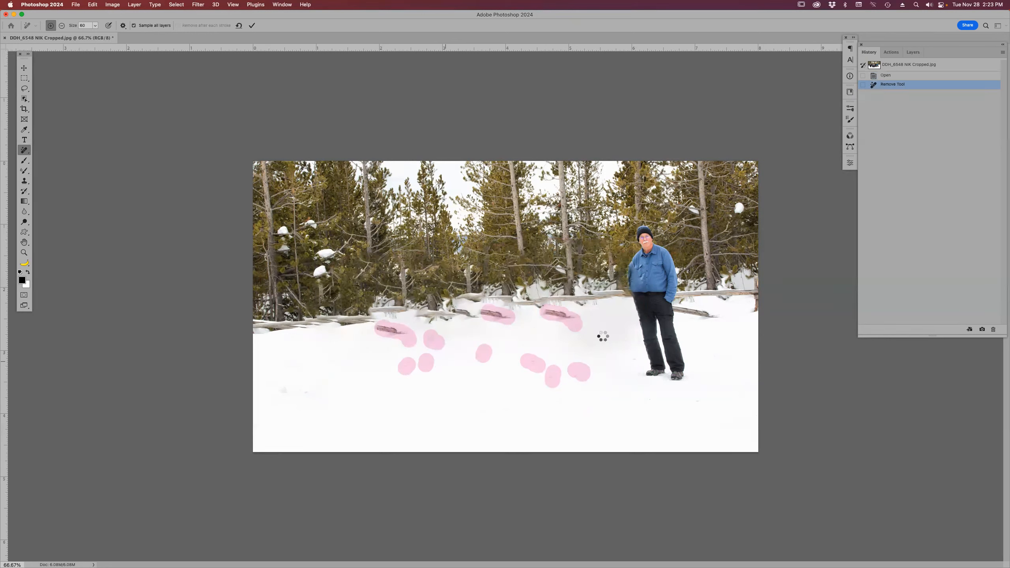
key(Return)
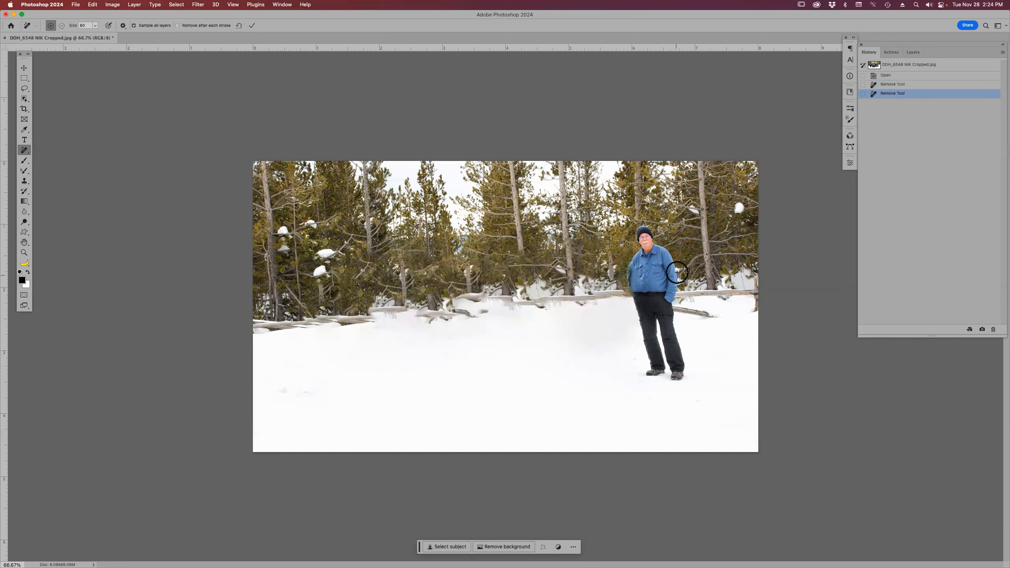
click(891, 77)
click(890, 96)
- Lasso the damaged arm edge of the man's blue shirt and run Generative Fill with an empty prompt
key(z)
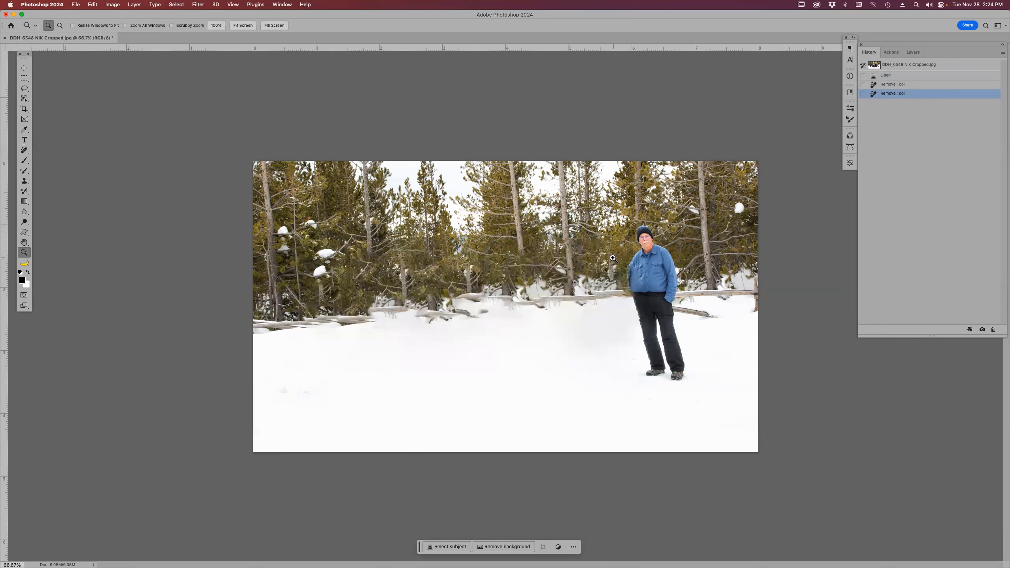
drag(600, 237, 677, 339)
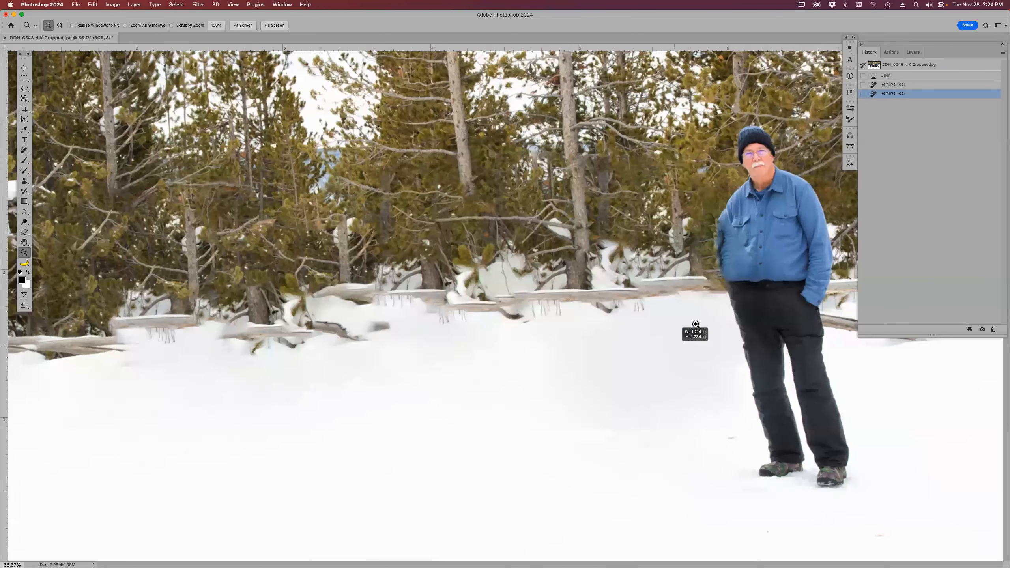
drag(804, 284, 561, 279)
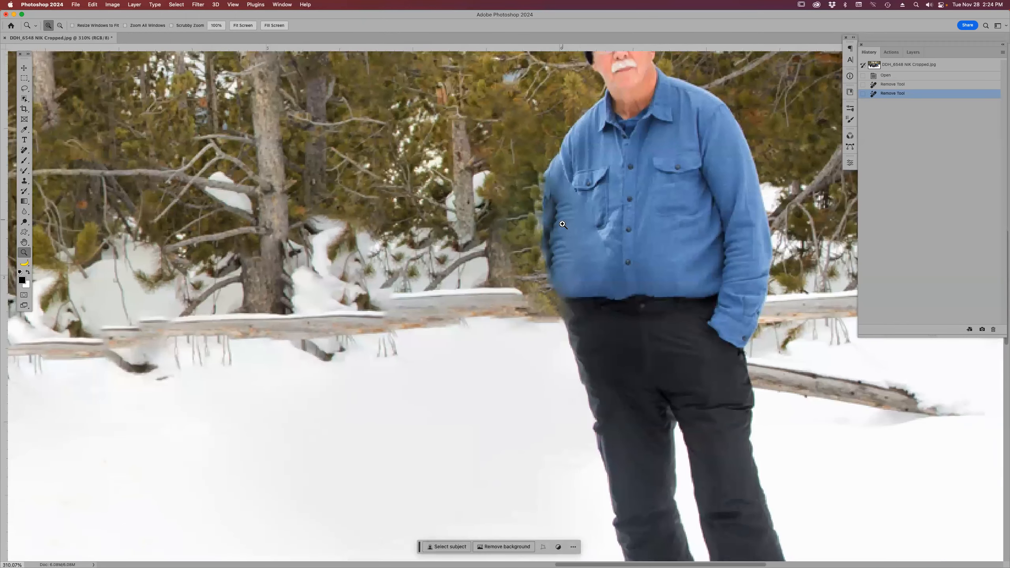
key(l)
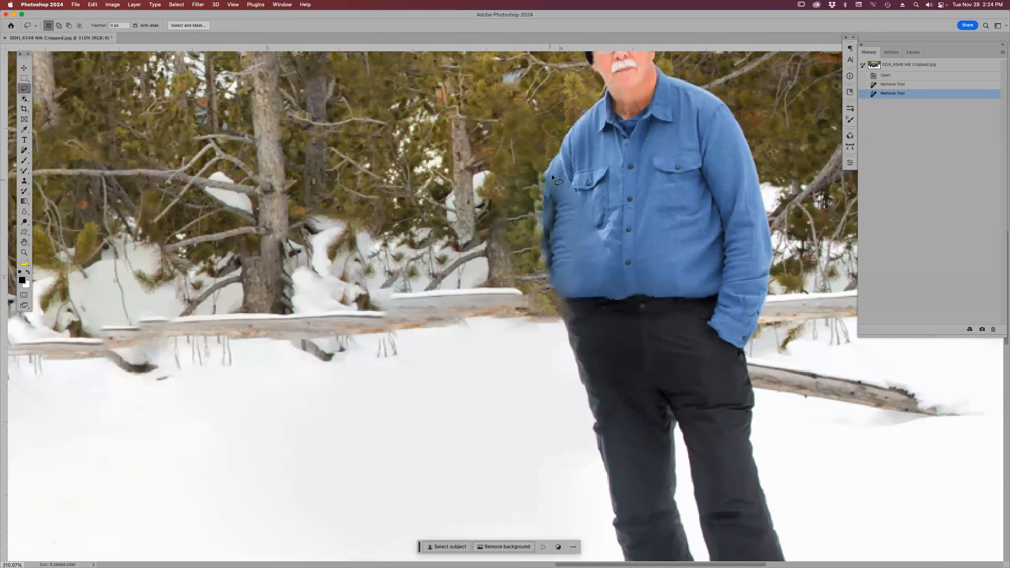
mouse_move(553, 169)
mouse_down()
mouse_move(530, 299)
mouse_move(535, 318)
mouse_move(557, 329)
mouse_move(583, 297)
mouse_move(586, 206)
mouse_move(591, 216)
mouse_move(577, 191)
mouse_move(549, 170)
mouse_up()
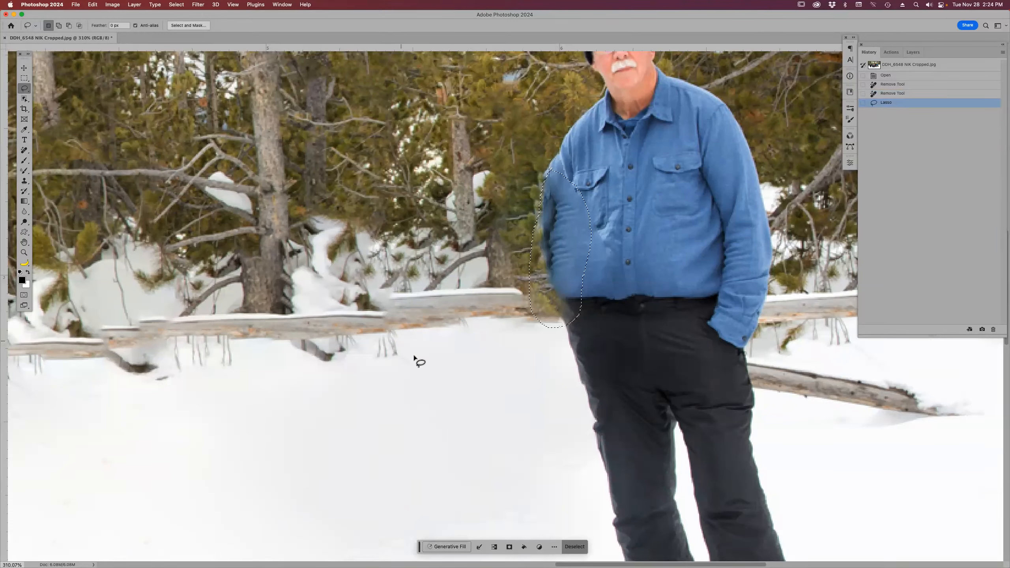
click(449, 548)
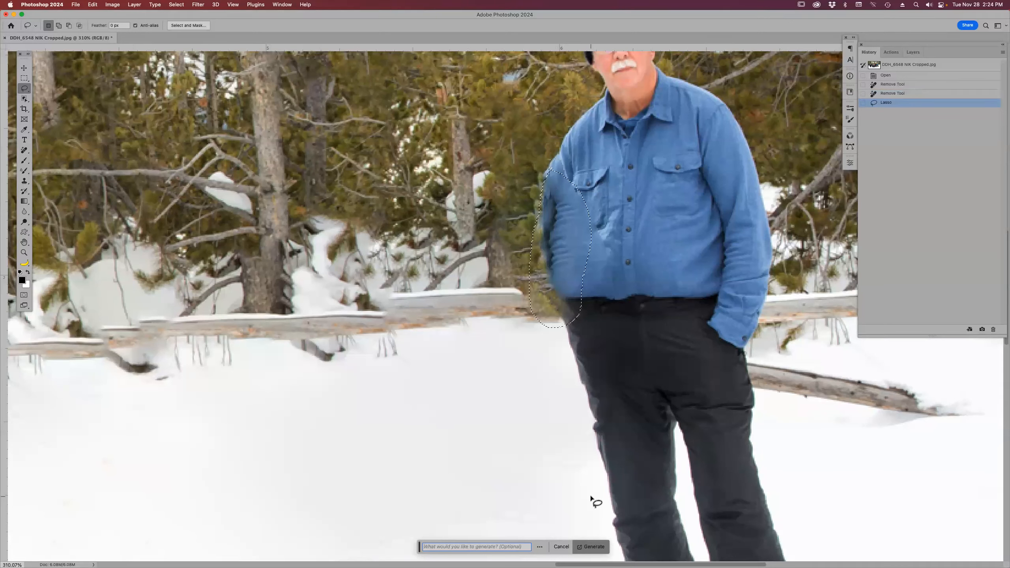
click(593, 547)
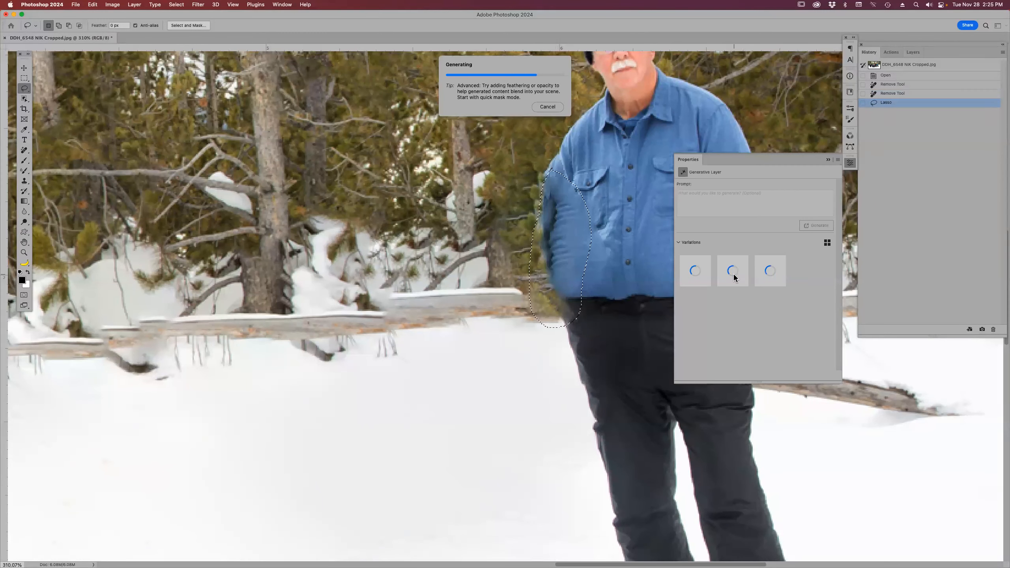
- Compare the arm variations, keep the third one, and collapse the layer properties
click(734, 277)
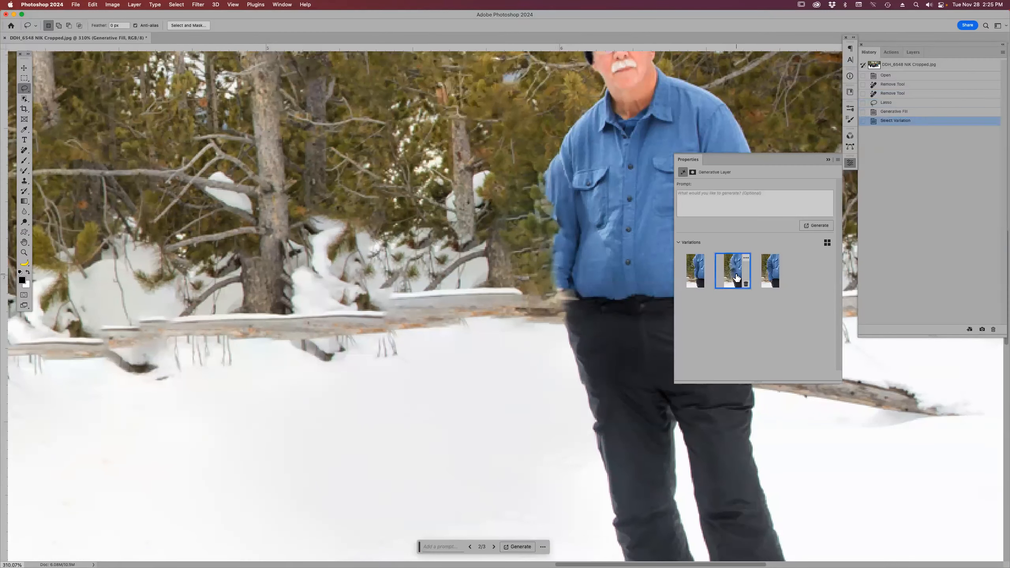
click(767, 274)
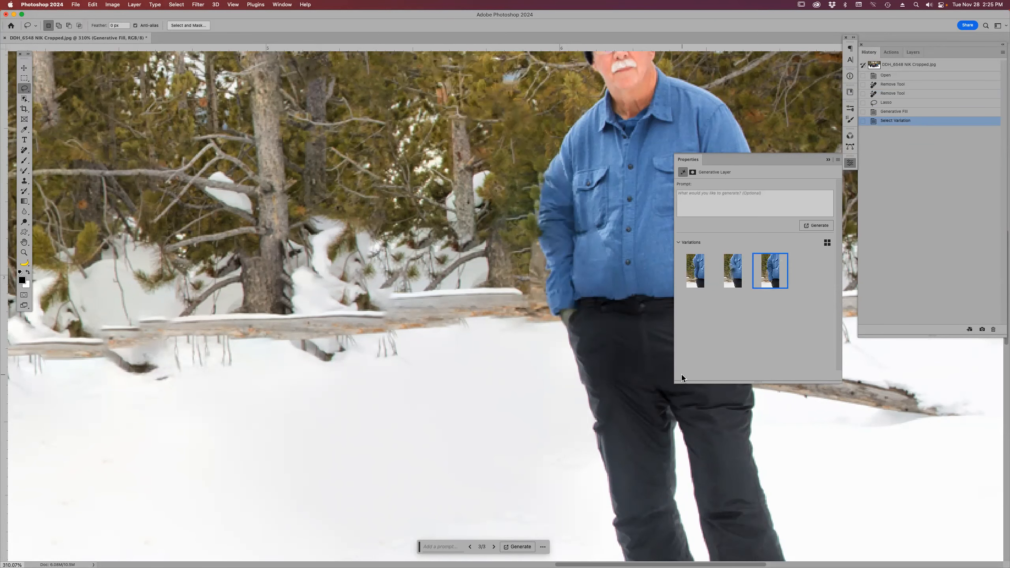
key(super+0)
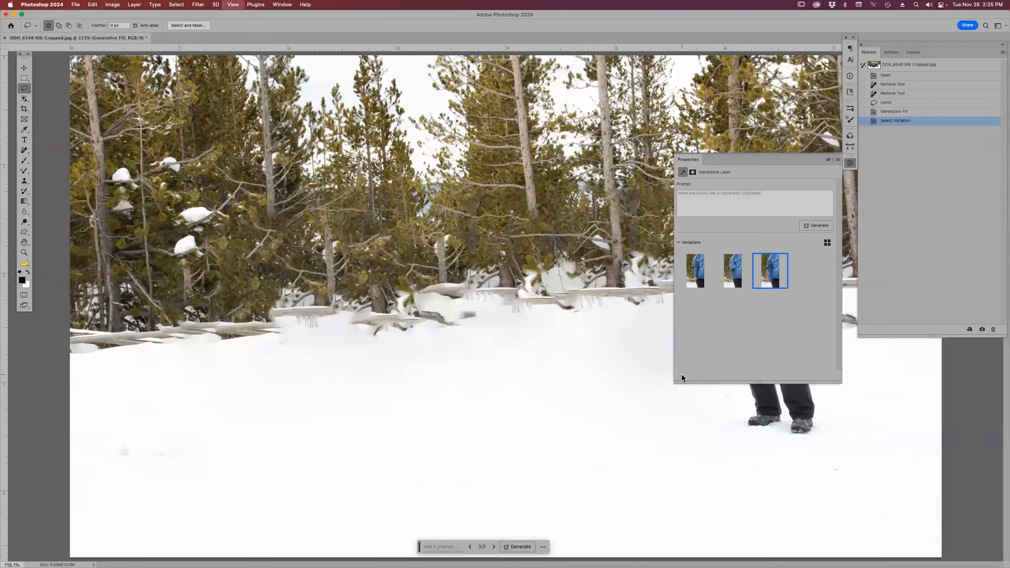
click(829, 159)
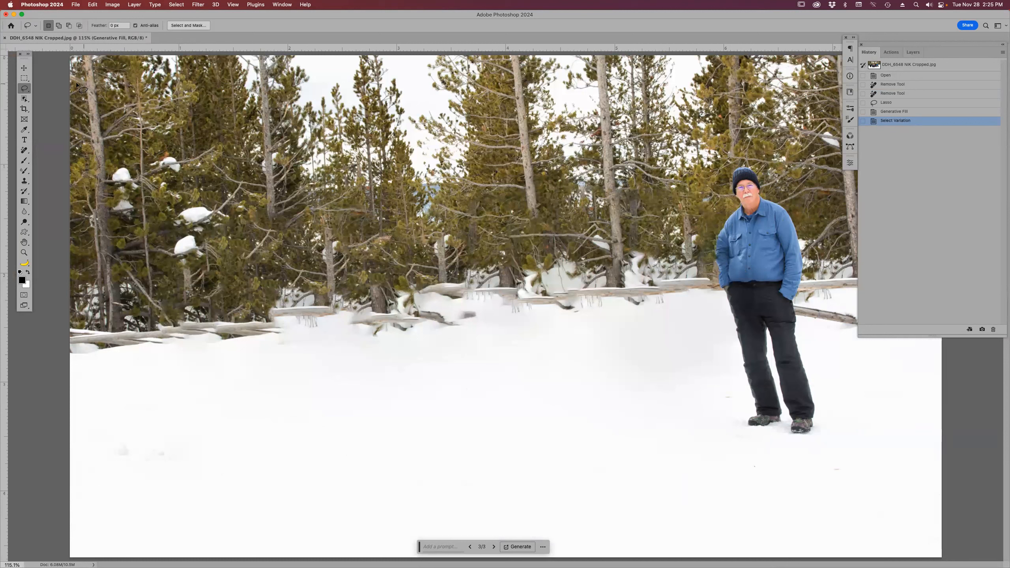
- Select the man's blue shirt with the Object Selection Tool and run Generative Fill with the prompt "White shirt blue tie"
click(24, 100)
click(24, 102)
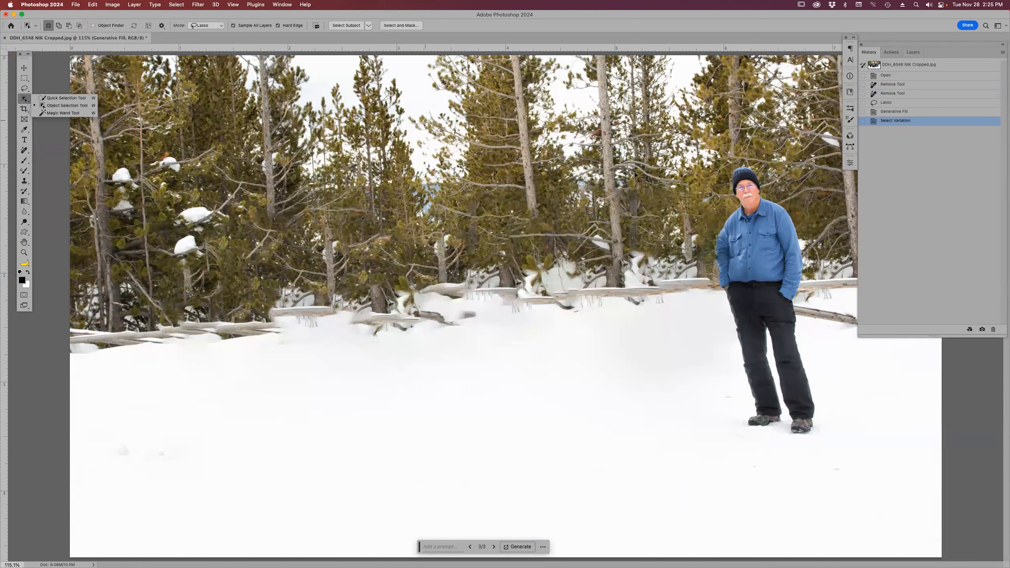
mouse_move(736, 204)
mouse_down()
mouse_move(712, 250)
mouse_move(719, 290)
mouse_move(776, 287)
mouse_move(774, 296)
mouse_move(796, 302)
mouse_move(809, 283)
mouse_move(805, 219)
mouse_move(772, 193)
mouse_move(735, 213)
mouse_up()
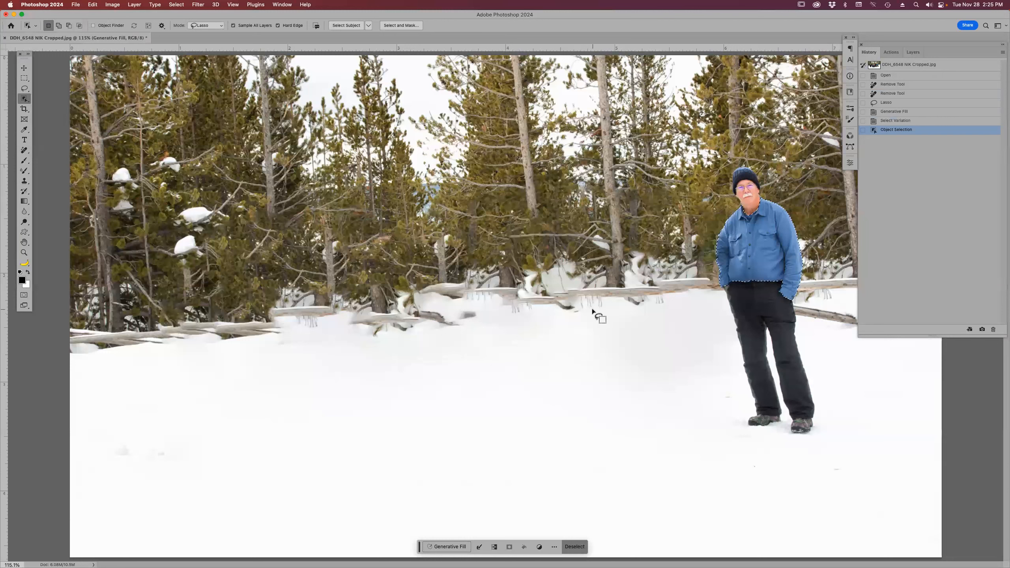
click(455, 545)
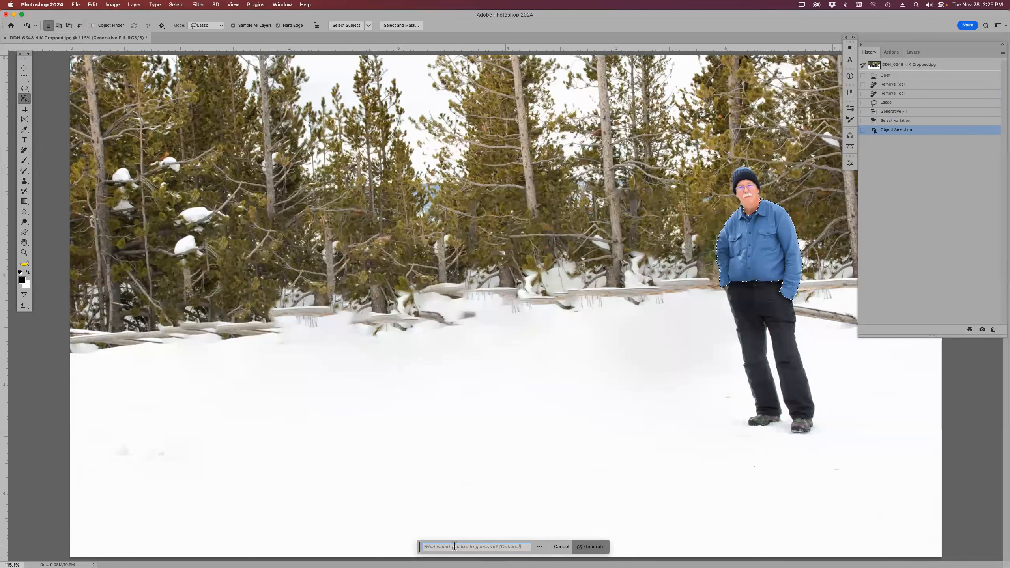
text(White shirt blue tie)
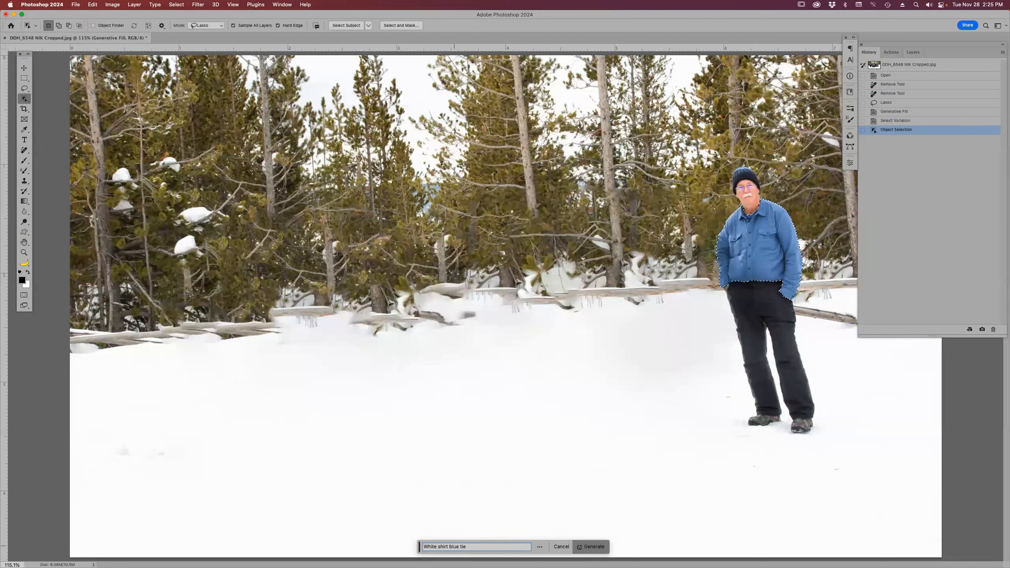
key(Return)
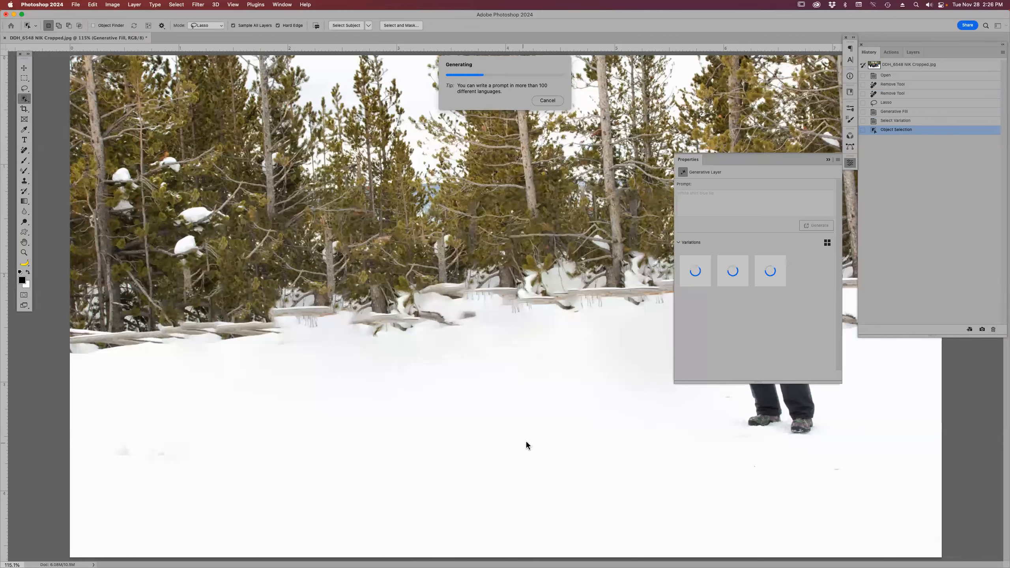
- Move the layer properties clear of the man and preview the second and third clothing variations
drag(689, 161, 415, 155)
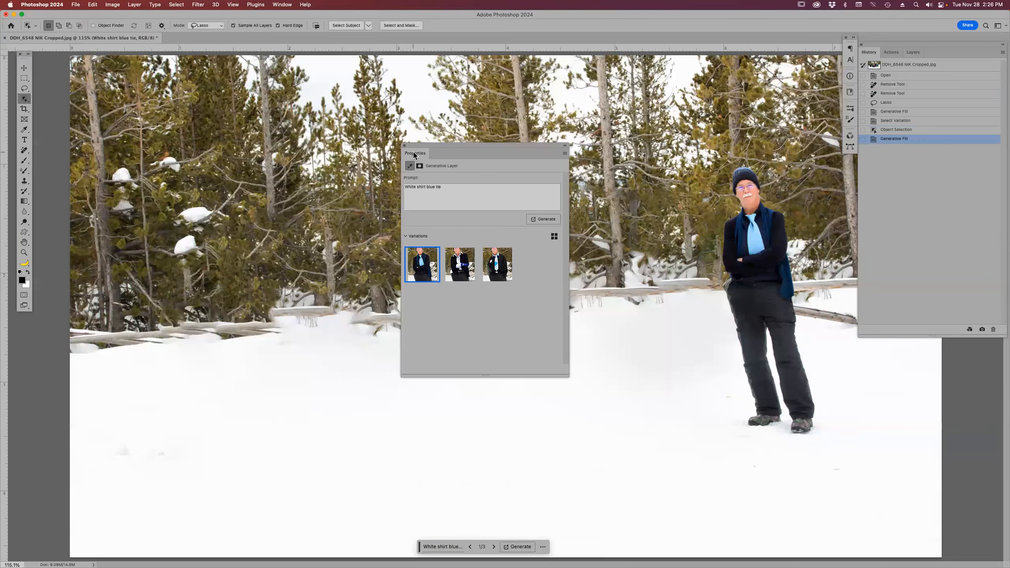
click(460, 273)
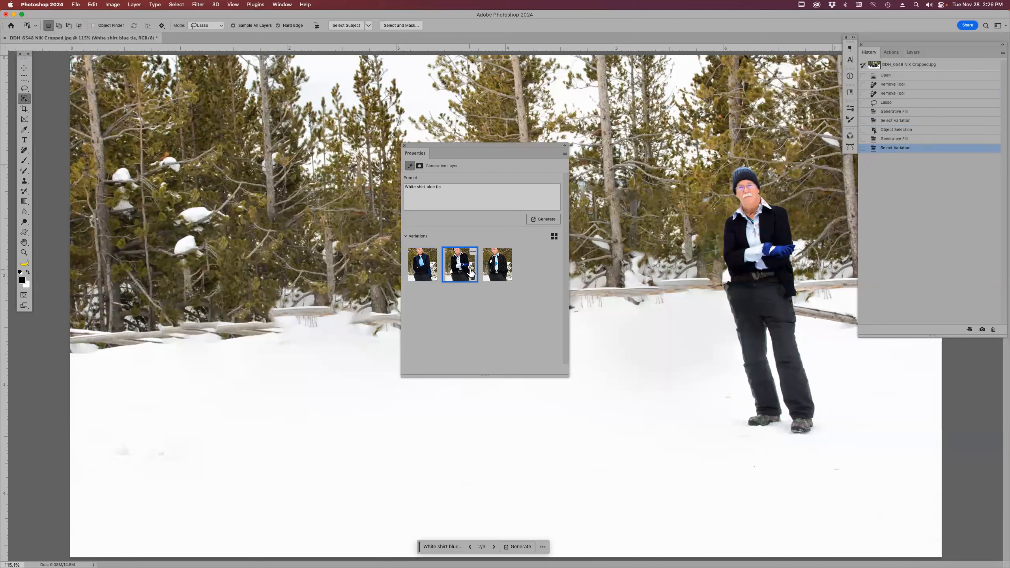
click(501, 275)
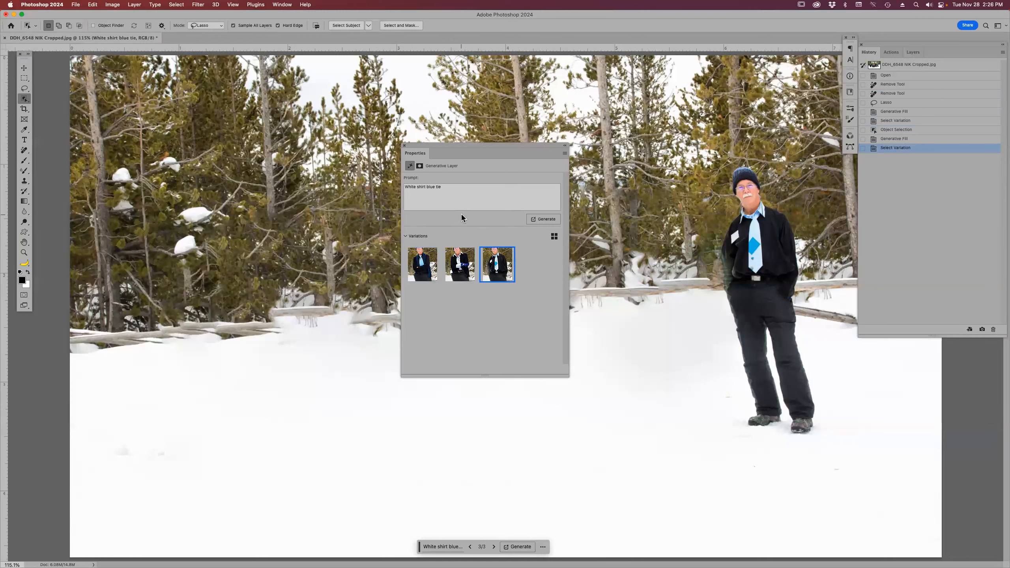
- Generate another set of clothing variations, choose the second one with the blue sweater, and collapse the layer properties
click(540, 221)
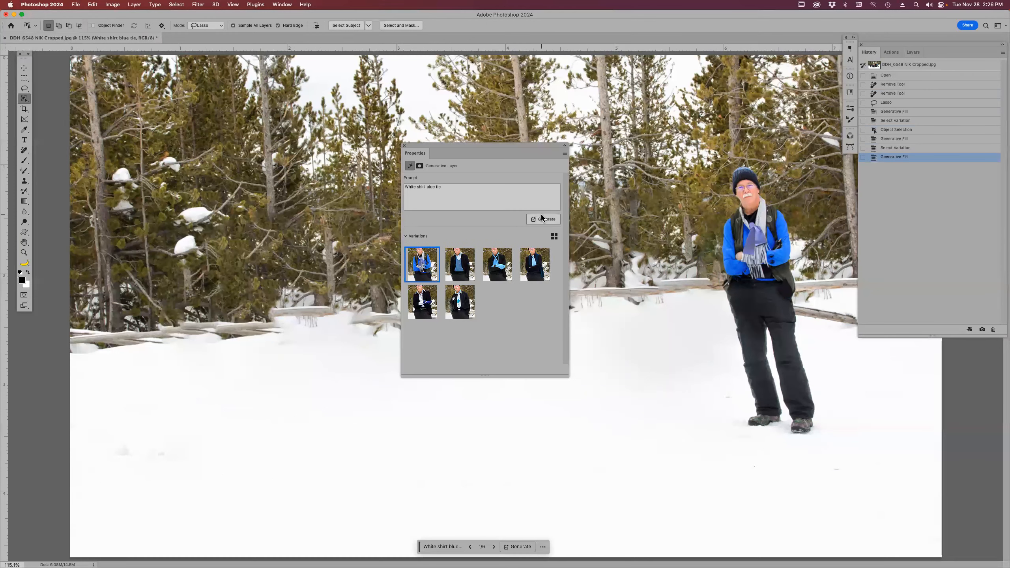
click(500, 267)
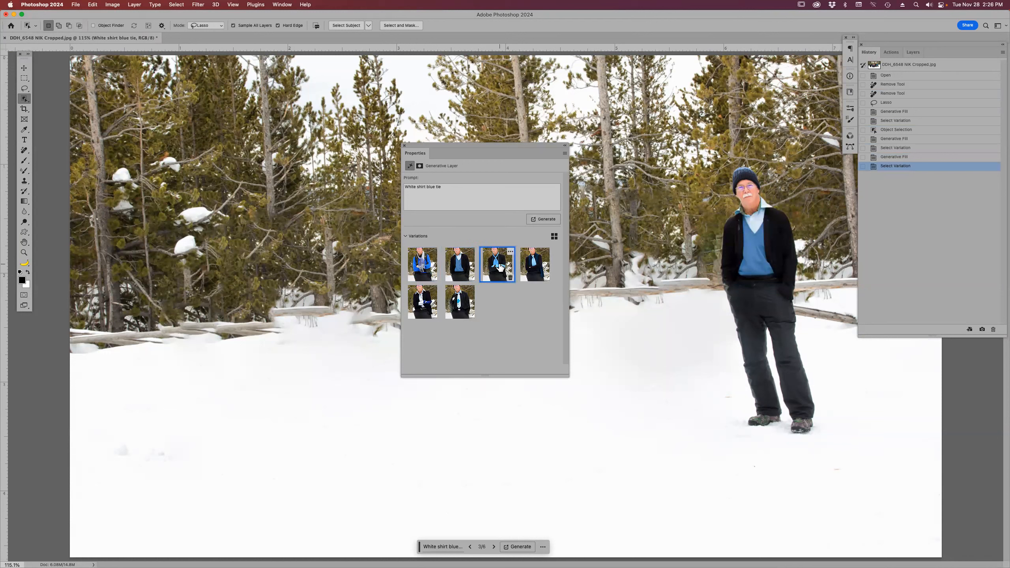
click(461, 258)
click(565, 145)
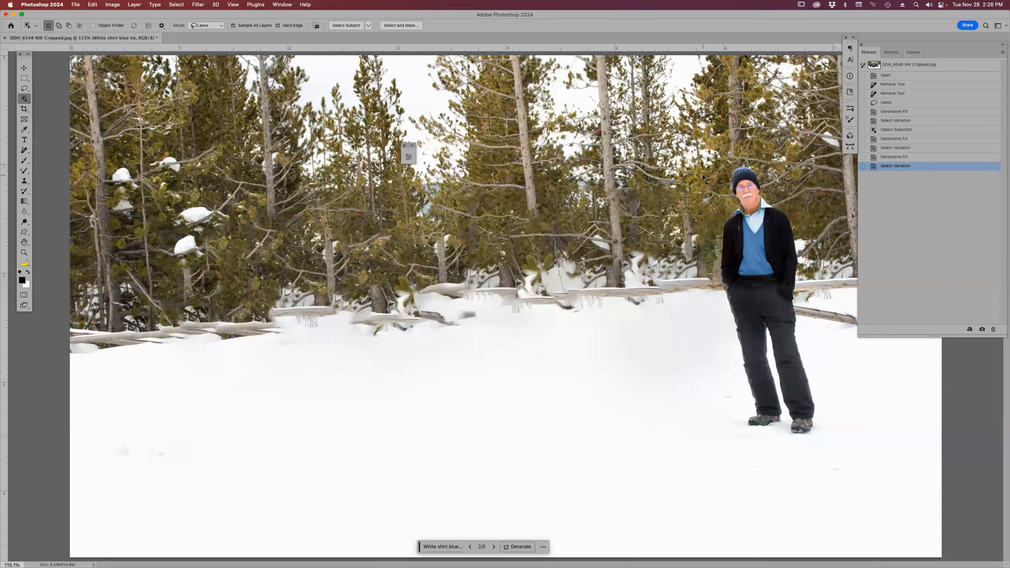
- Revert the group photo to its opened state and remove the man in the blue shirt with the Remove Tool
key(super+1)
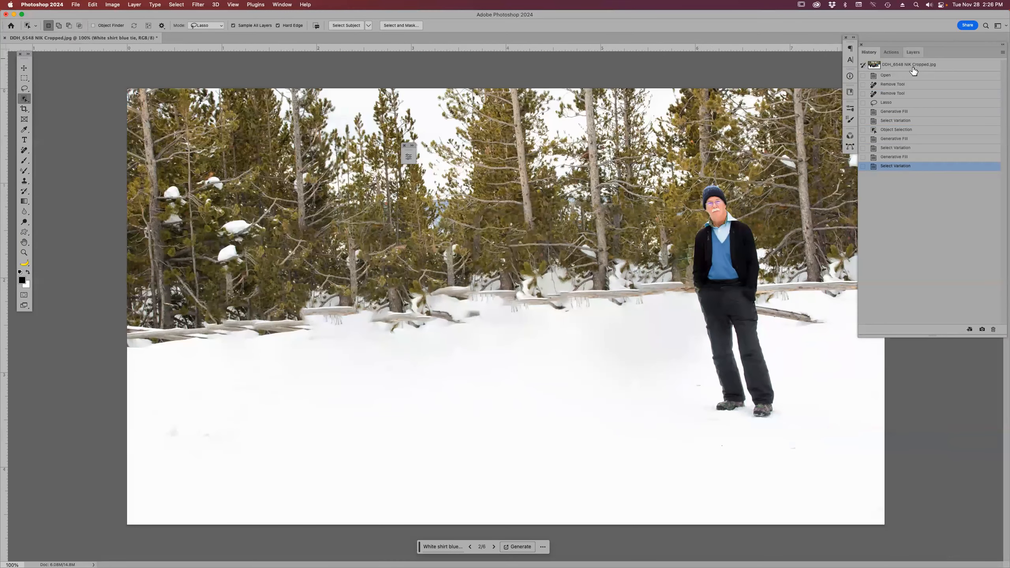
click(906, 80)
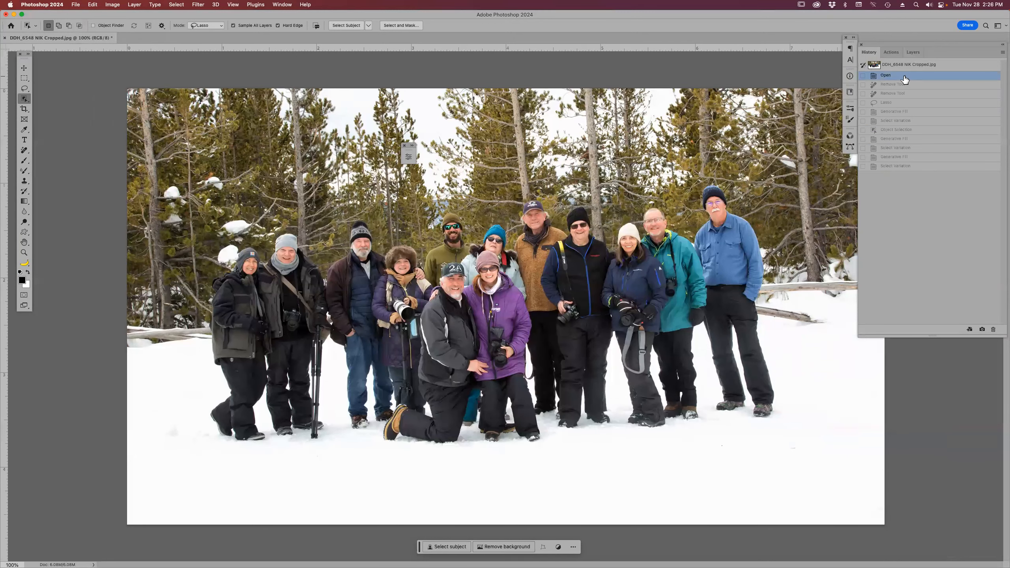
key(j)
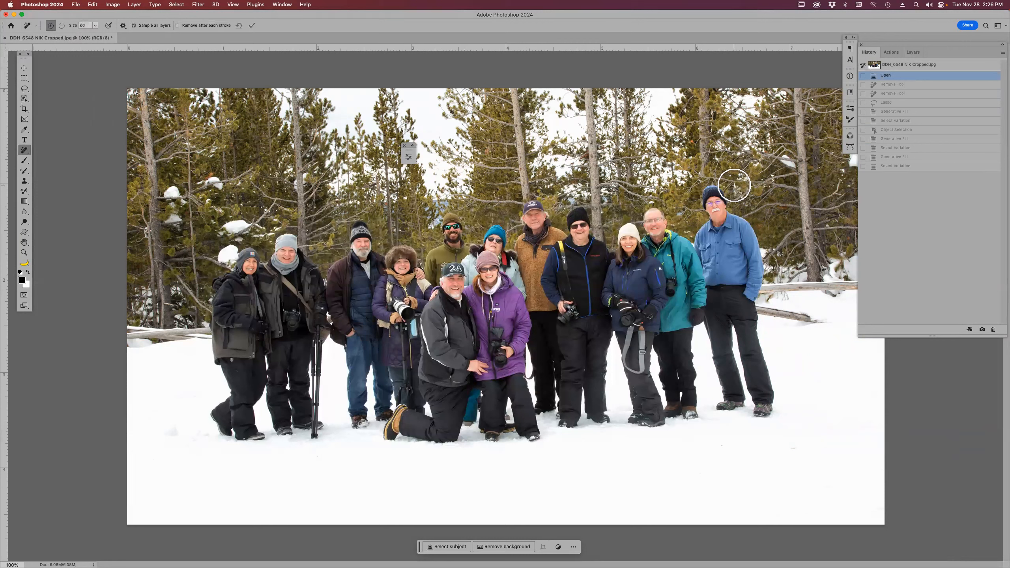
drag(721, 193, 700, 239)
mouse_move(710, 279)
mouse_down()
mouse_move(705, 361)
mouse_move(716, 398)
mouse_move(754, 420)
mouse_move(771, 392)
mouse_move(768, 333)
mouse_move(758, 231)
mouse_move(736, 198)
mouse_move(735, 231)
mouse_up()
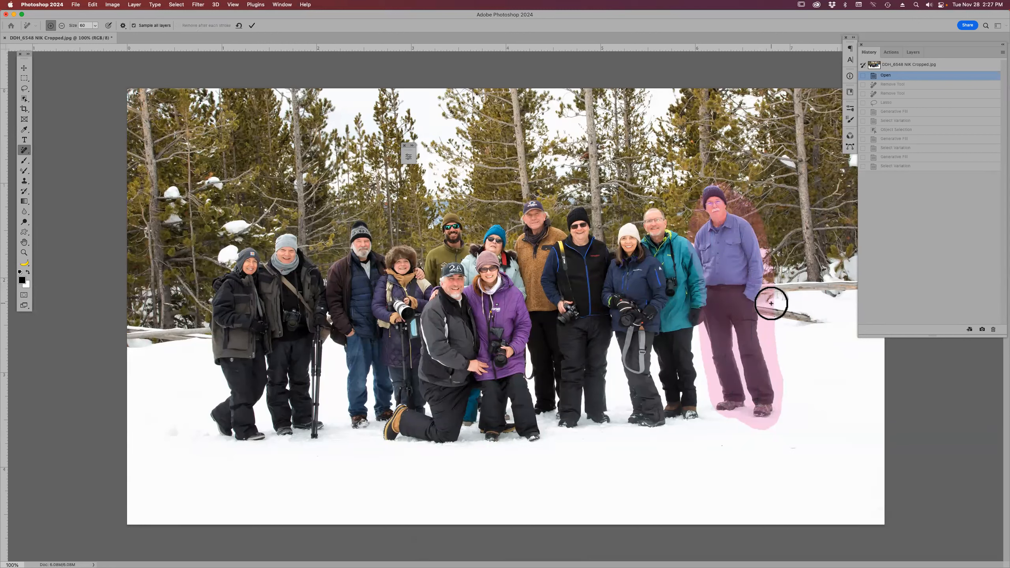
key(Return)
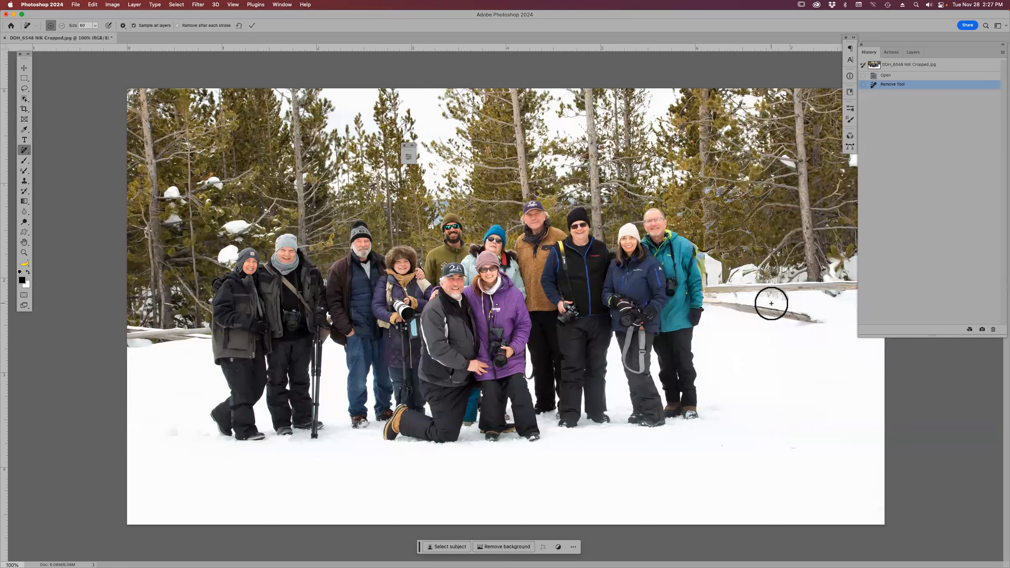
- Inspect the removal artifacts beside the man in the teal jacket, and dock the collapsed Properties panel with the other panel icons
key(z)
drag(675, 238, 698, 273)
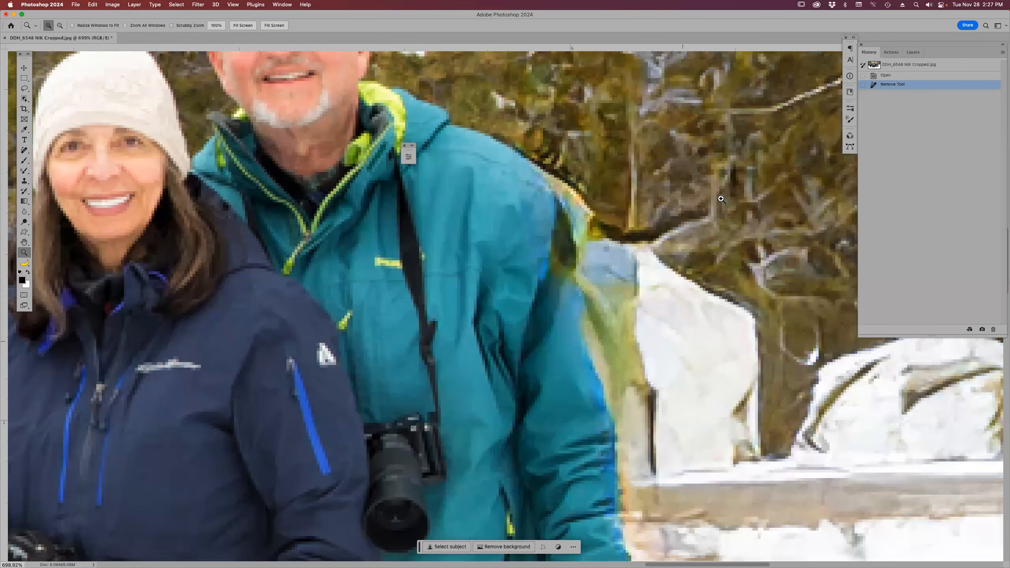
key(super+0)
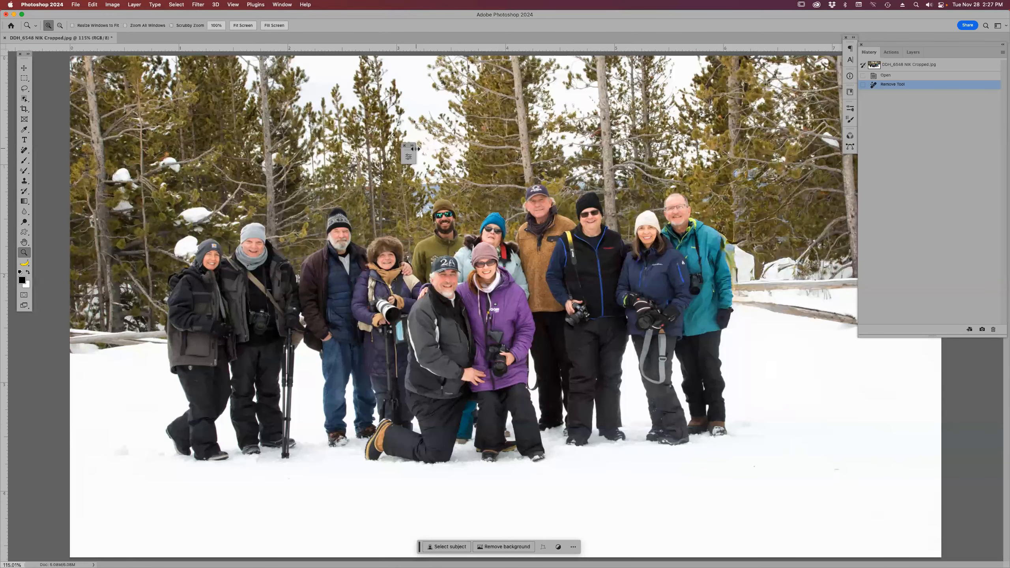
drag(413, 151, 859, 162)
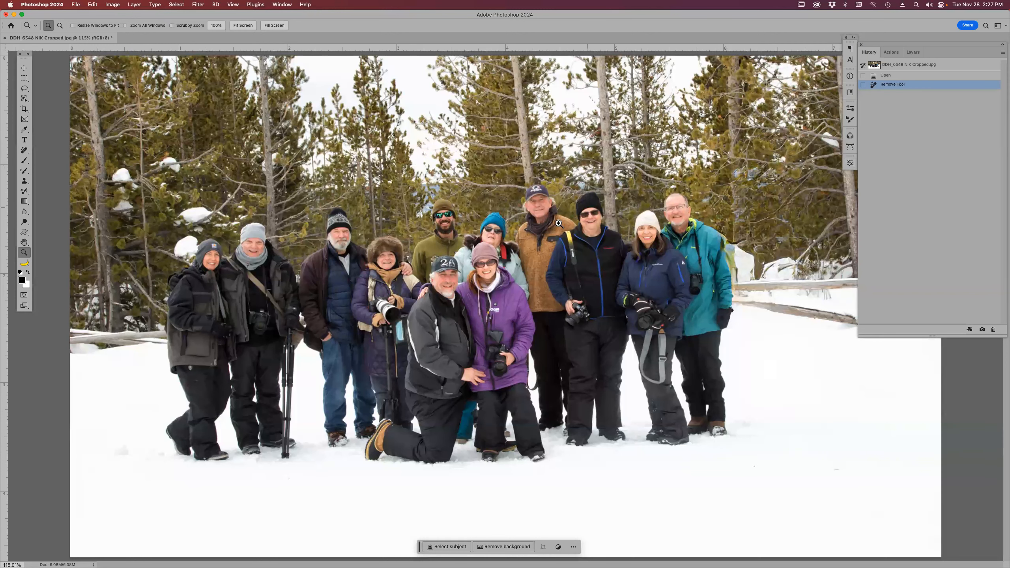
key(super+0)
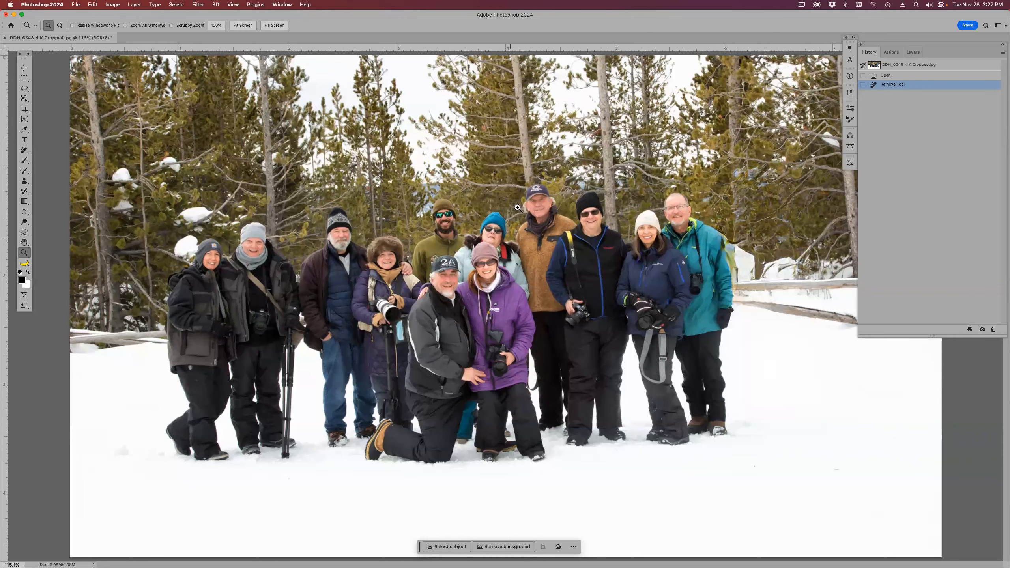
- Close the group photo without saving, switch to Adobe Bridge and open "another friend.jpg" in Photoshop
key(super+w)
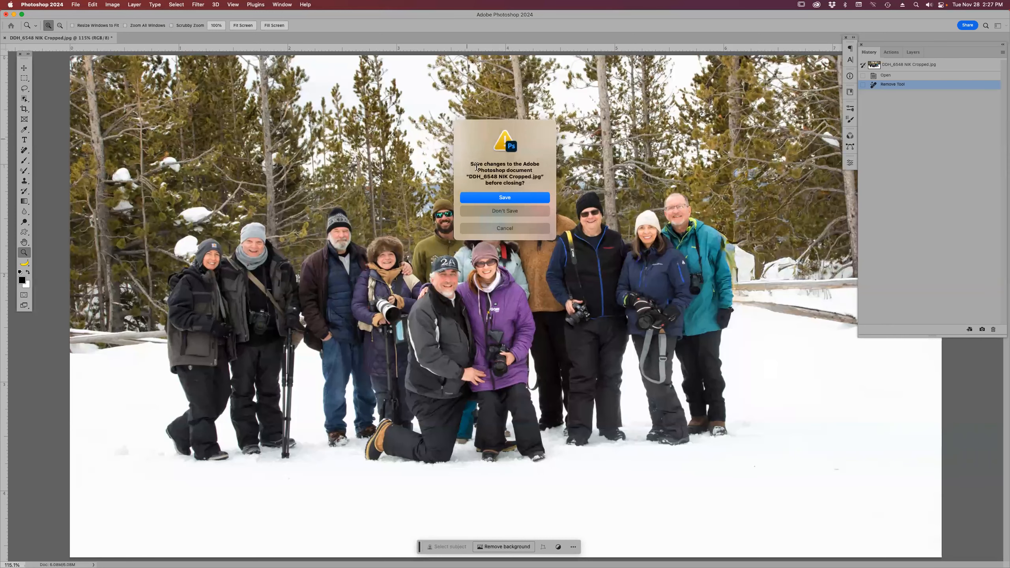
click(501, 211)
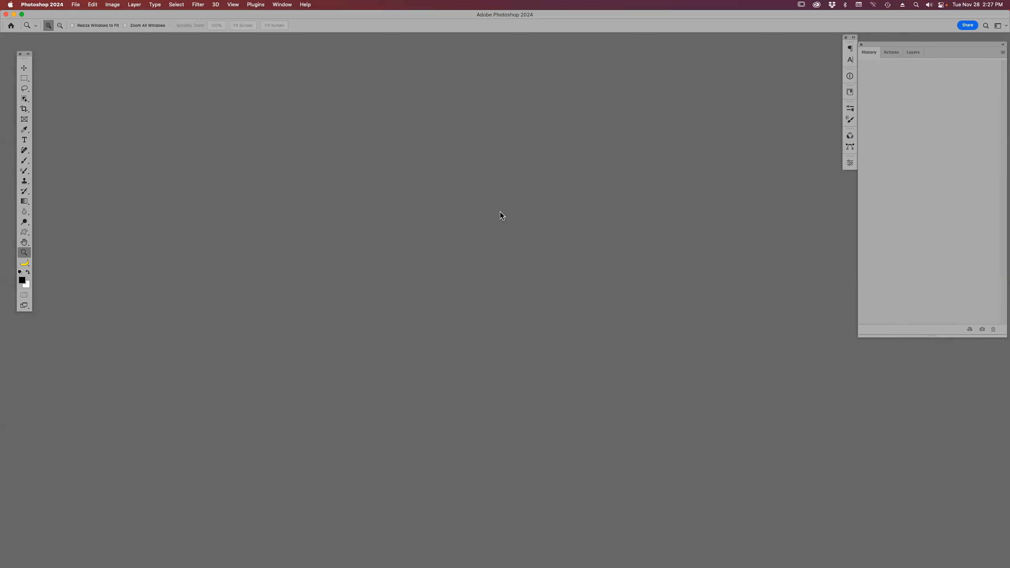
key(super+Tab)
click(911, 256)
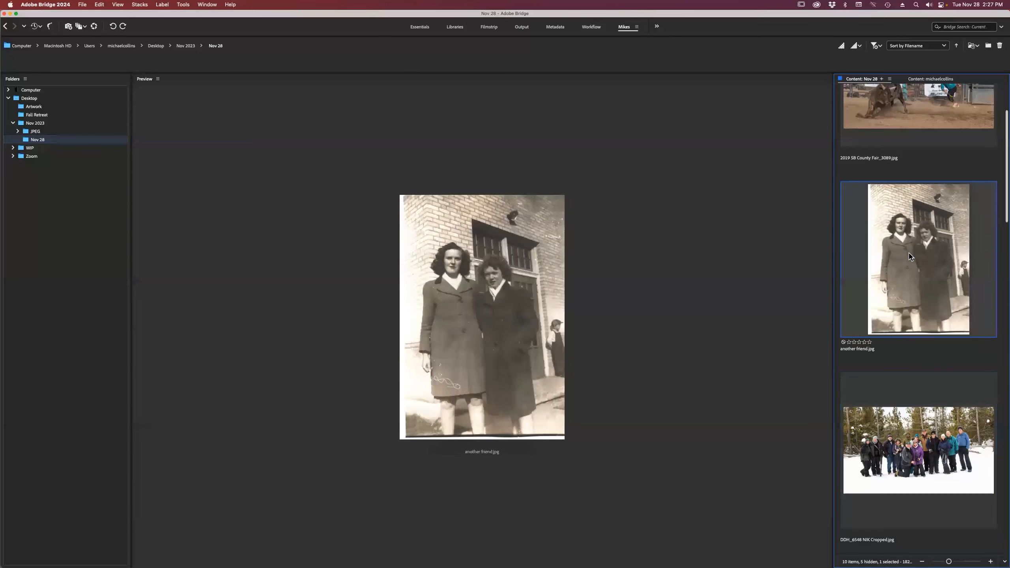
double_click(911, 256)
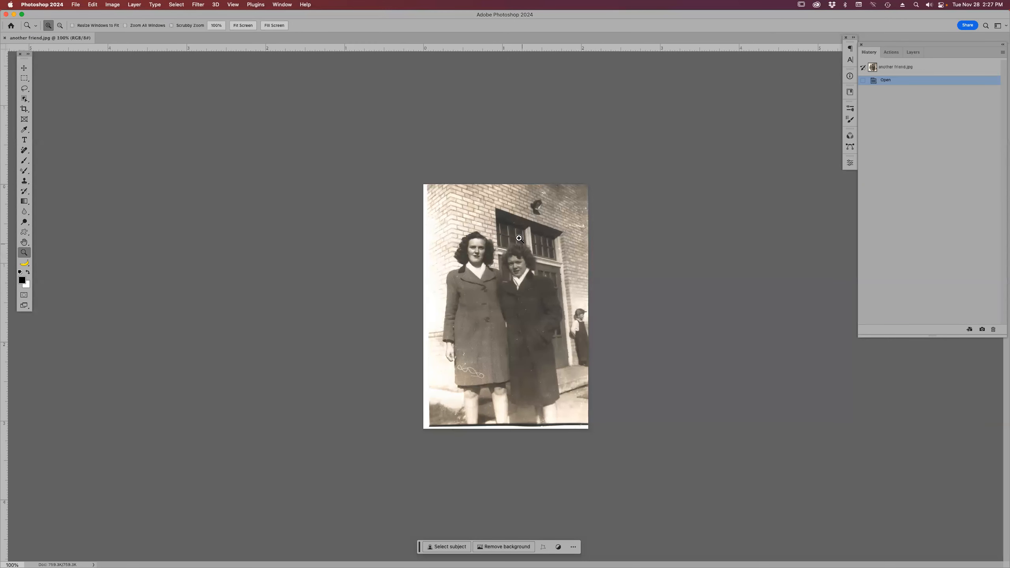
- Crop away the white borders along the left and bottom edges of the old photo of two women
key(c)
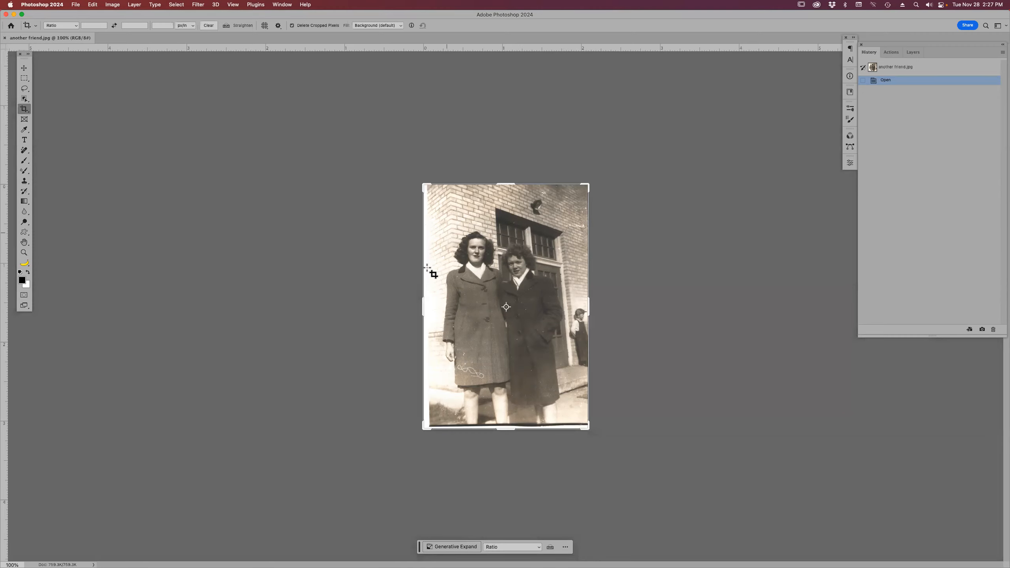
drag(425, 307, 427, 308)
drag(510, 426, 509, 427)
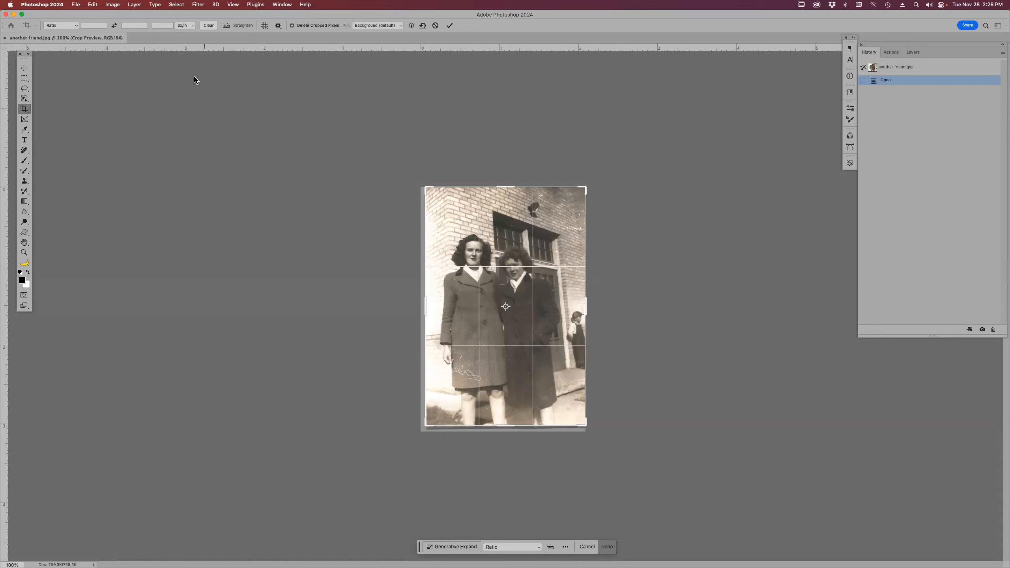
key(Return)
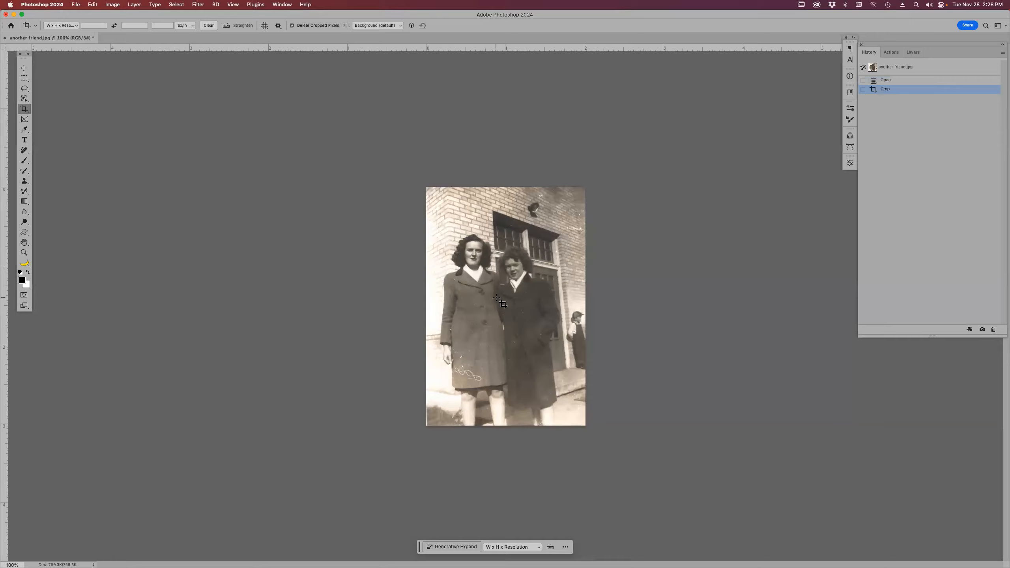
- Extend the canvas below and to the right of the photo and fill it using Generative Expand without a prompt
click(502, 304)
drag(504, 427, 505, 458)
drag(588, 303, 596, 301)
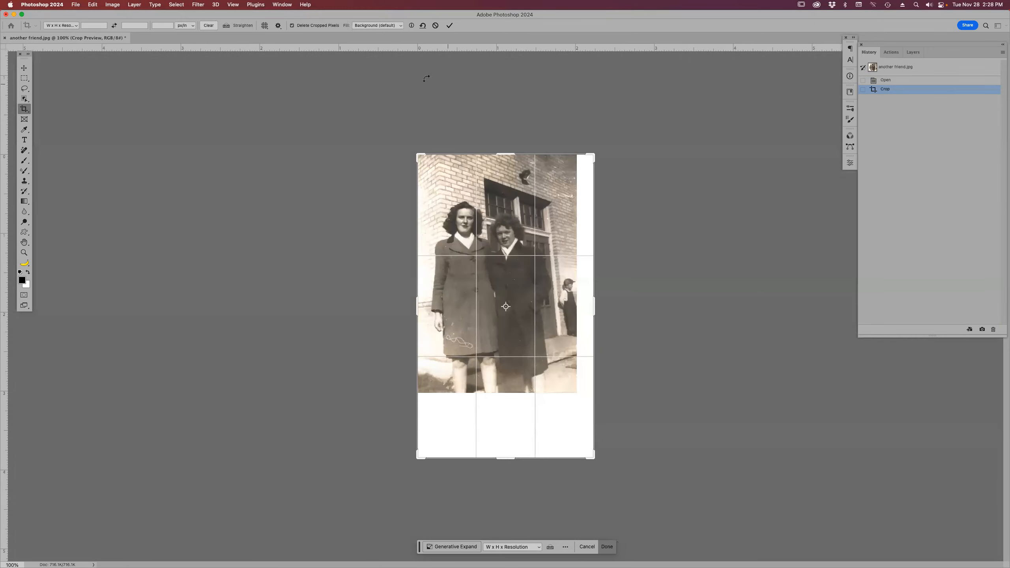
click(399, 25)
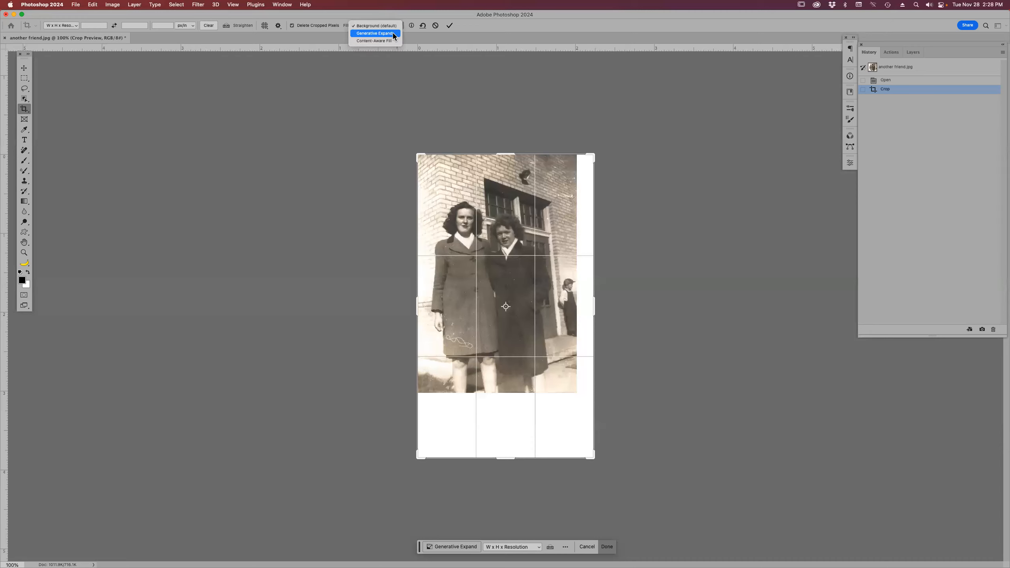
click(393, 33)
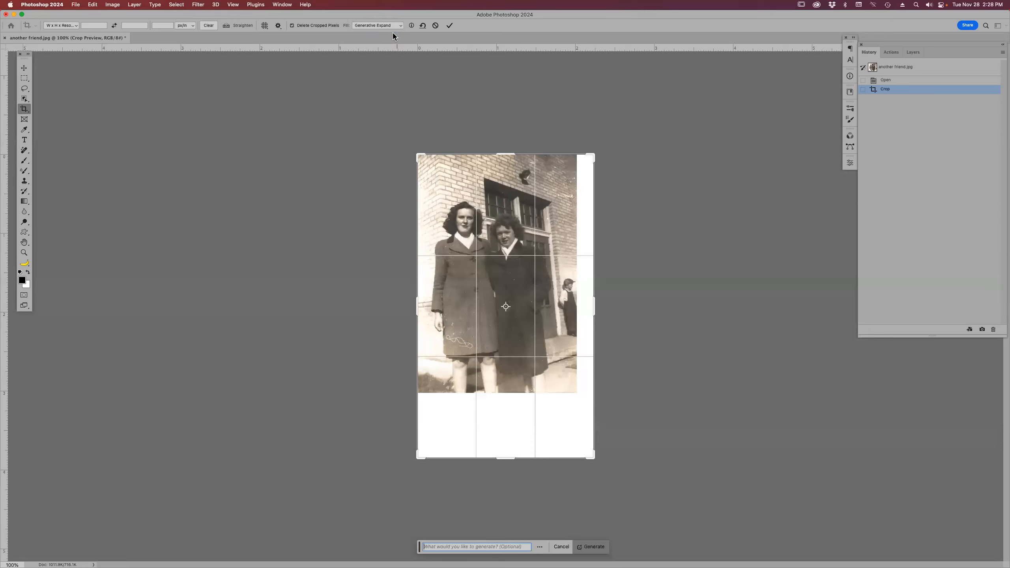
click(450, 26)
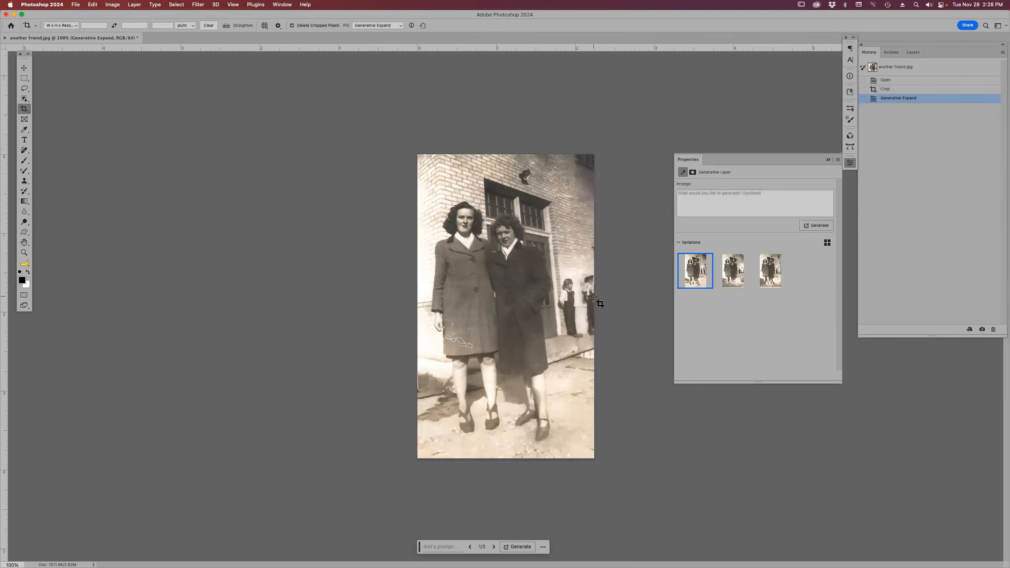
- Compare the three Generative Expand variations and choose the third, with dark shoes on both women
click(734, 265)
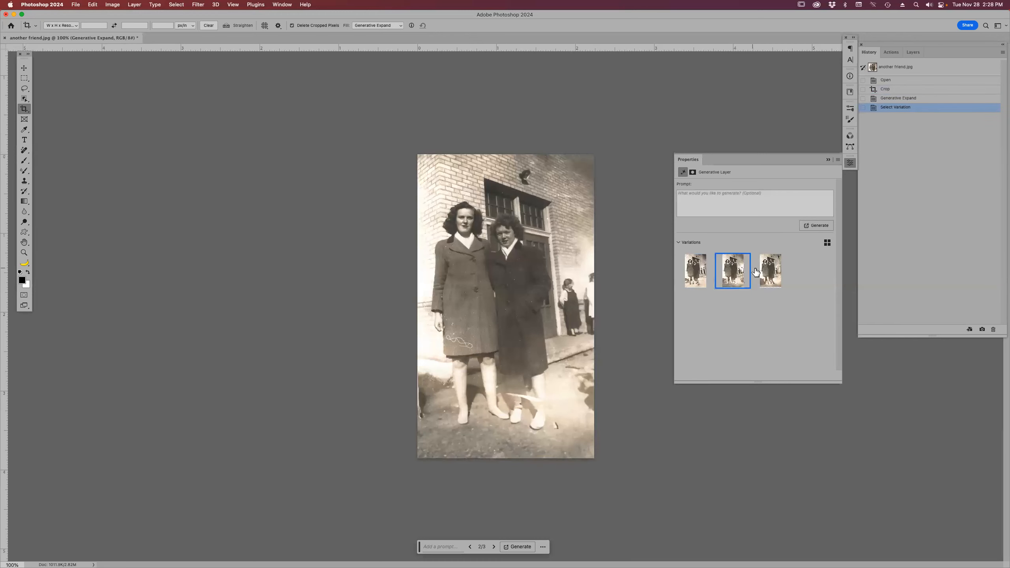
click(767, 272)
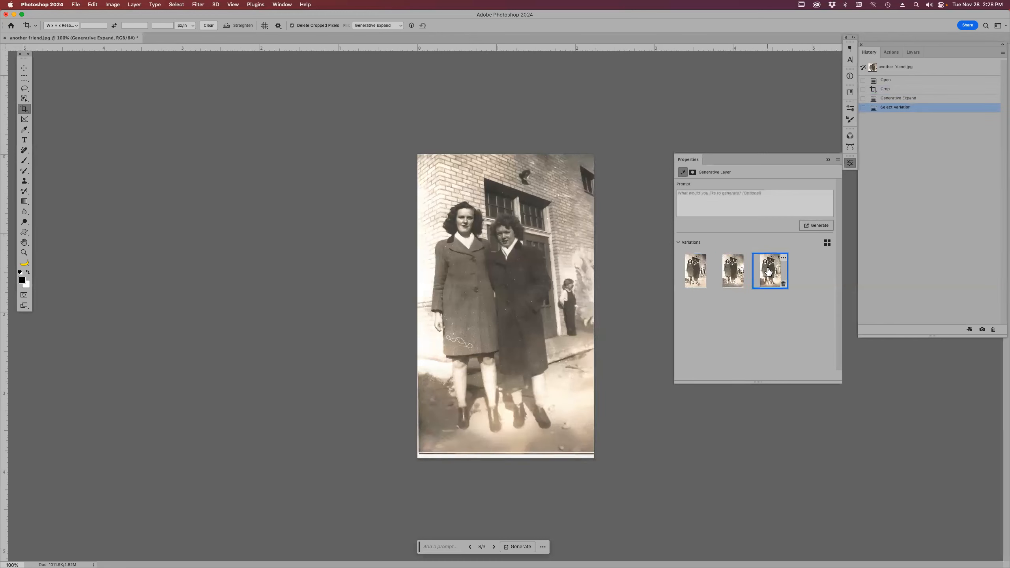
click(695, 274)
click(733, 278)
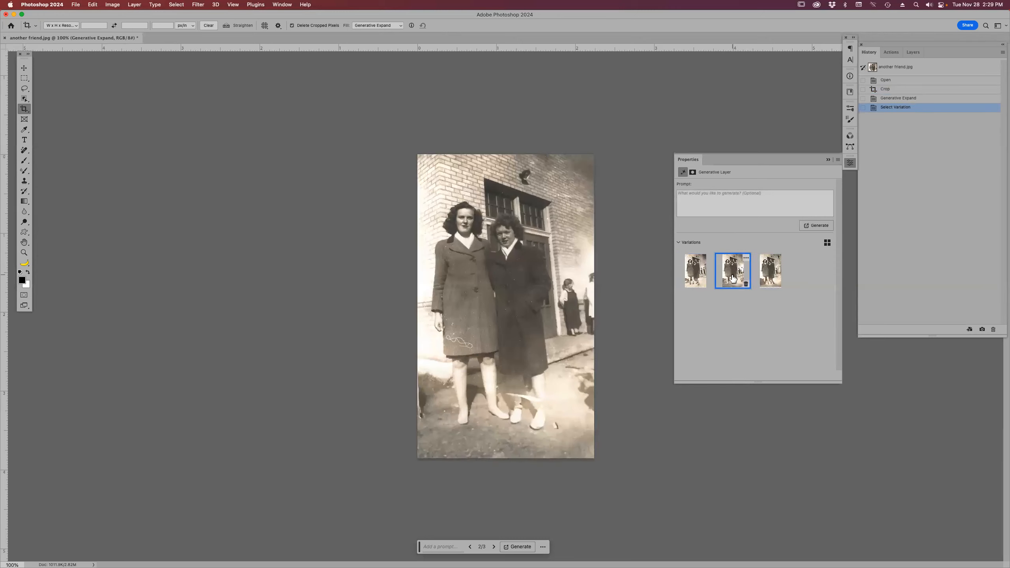
click(772, 273)
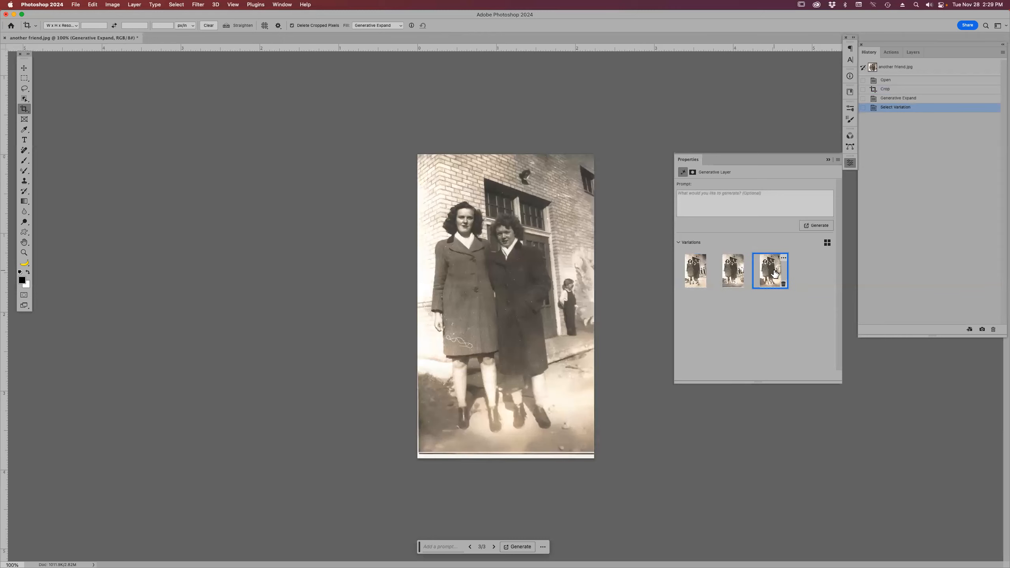
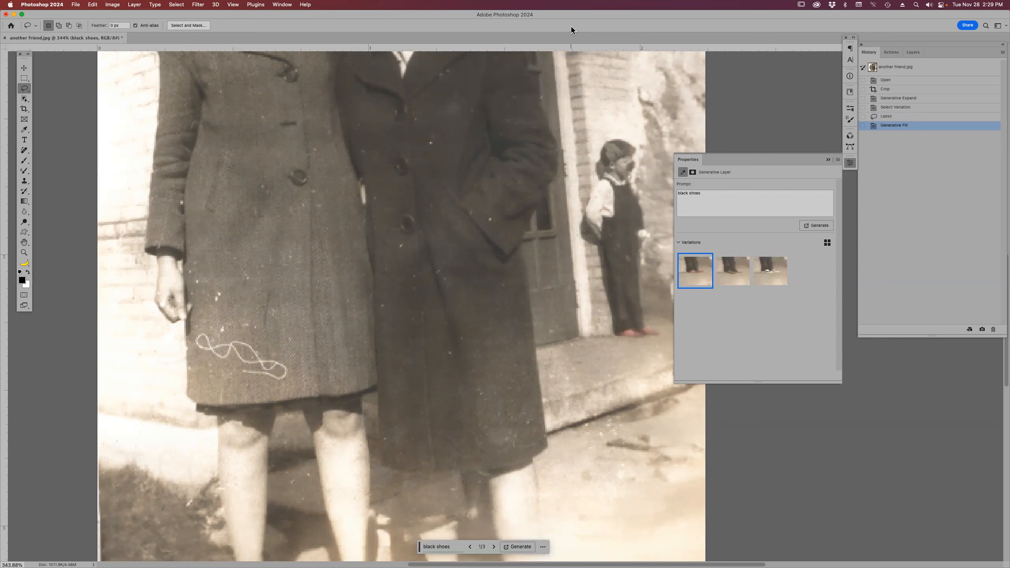
- Compare the second and third "black shoes" variations for the child in the background and choose the second
click(735, 282)
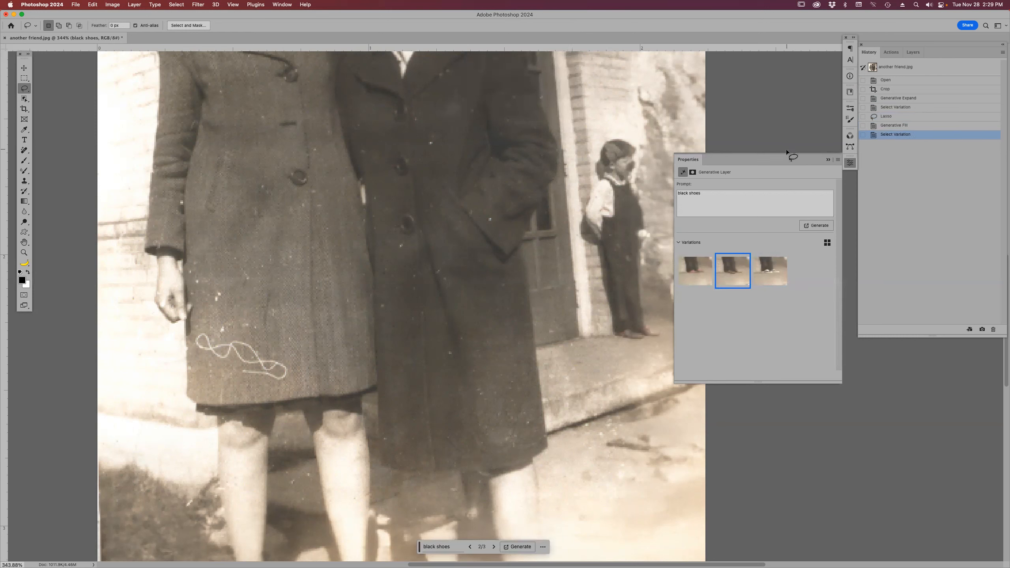
click(766, 277)
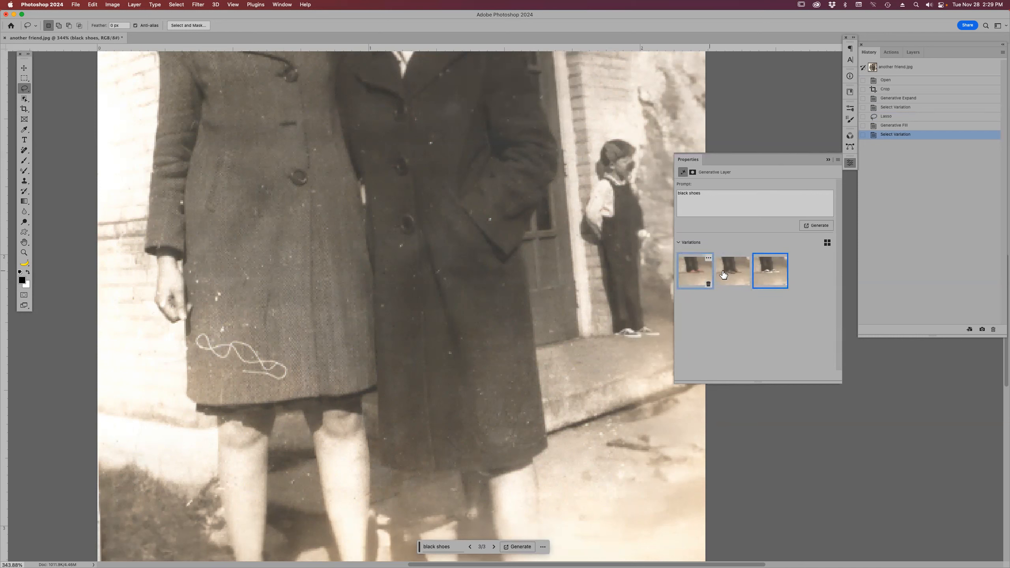
click(729, 274)
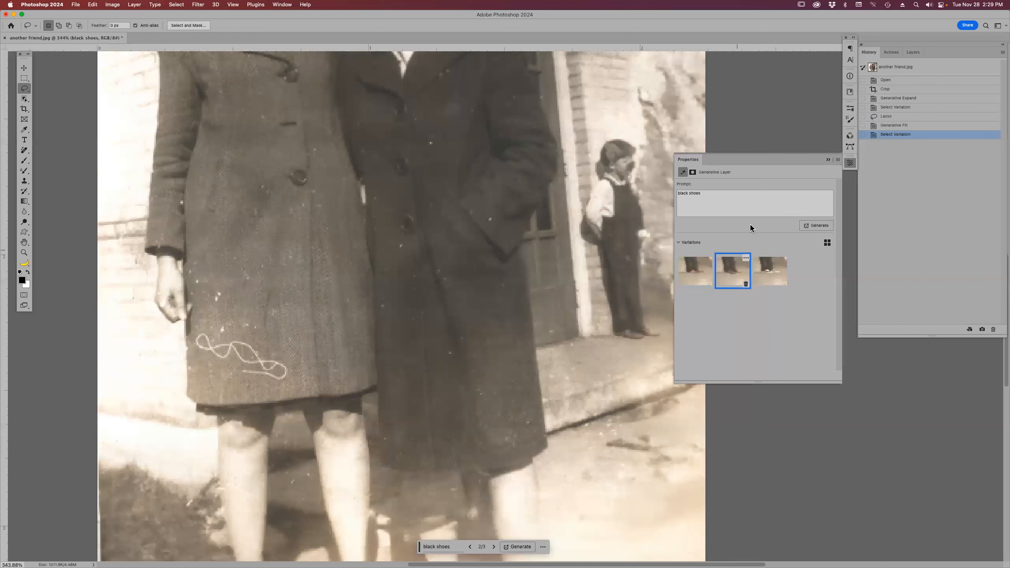
- Generate more "black shoes" variations for the child, choose the second after comparing it with the third, and collapse the layer properties
click(817, 224)
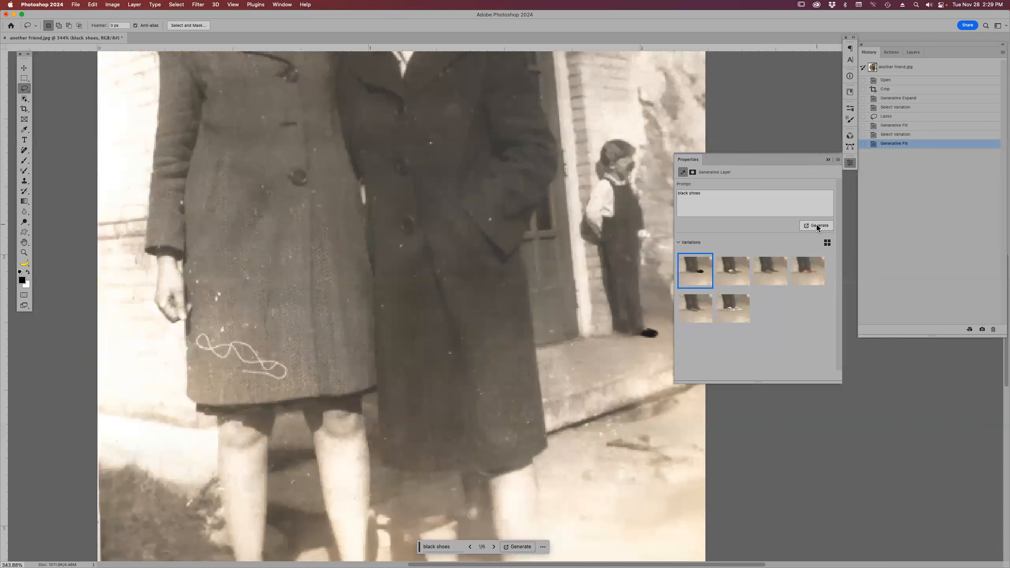
click(736, 277)
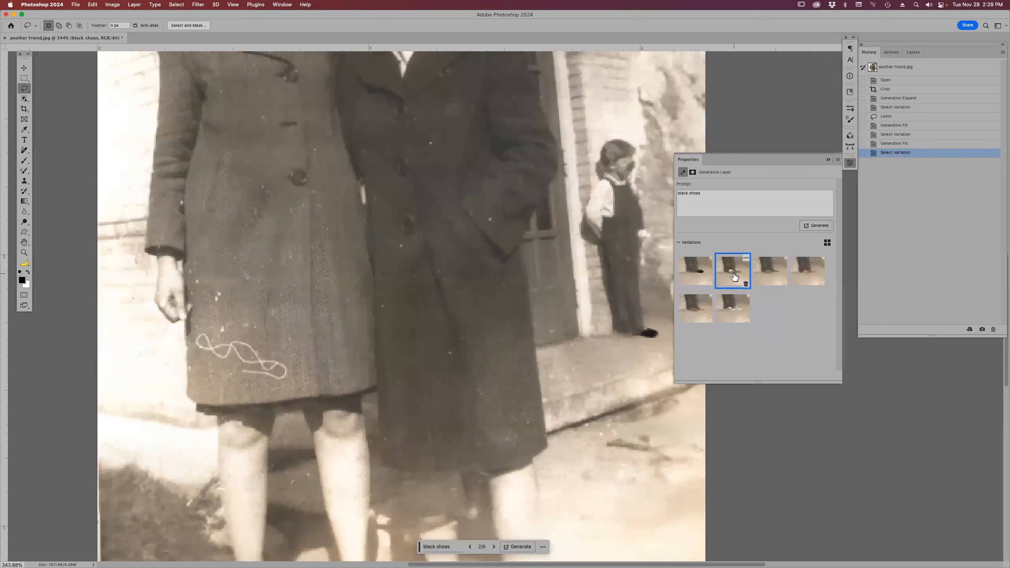
click(773, 271)
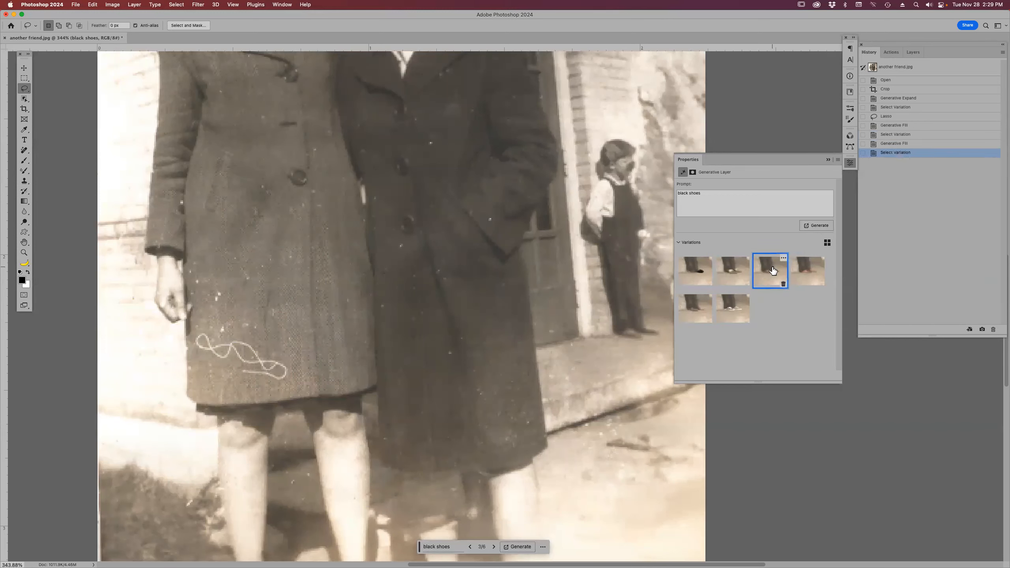
click(730, 273)
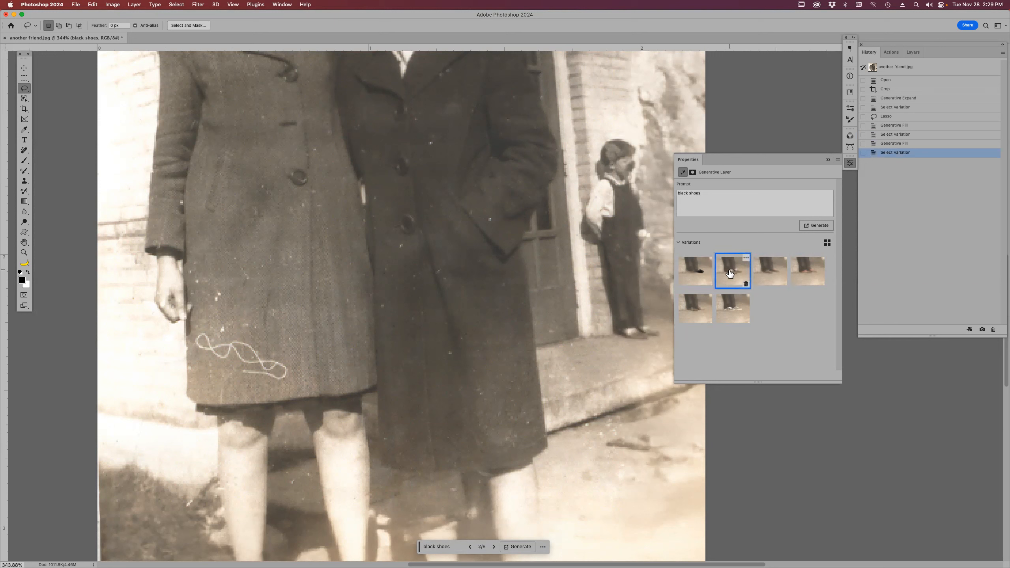
click(768, 276)
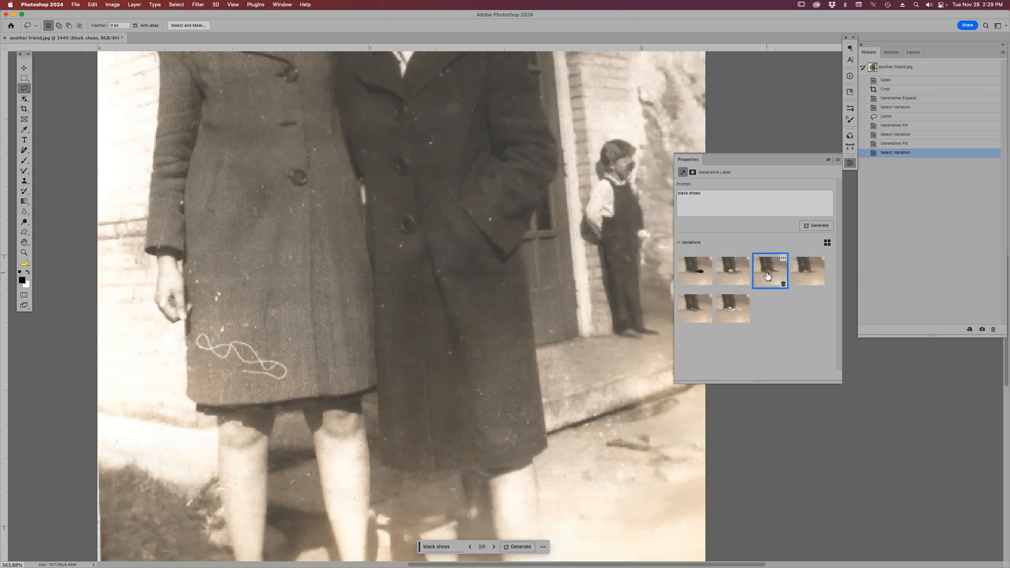
click(729, 268)
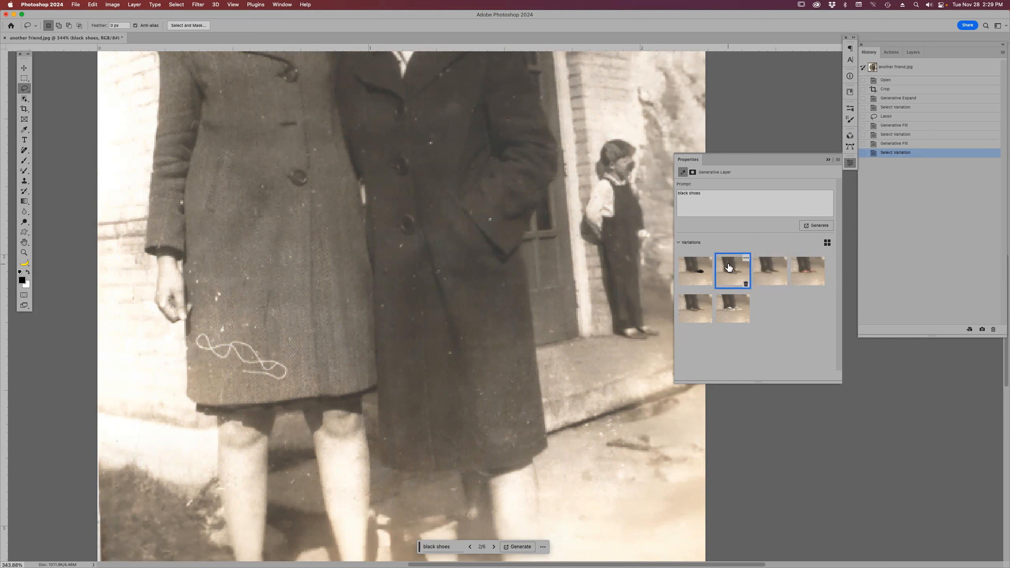
click(828, 160)
- Lasso the lower legs and feet of the woman in the dark coat and run Generative Fill without a prompt
key(super+0)
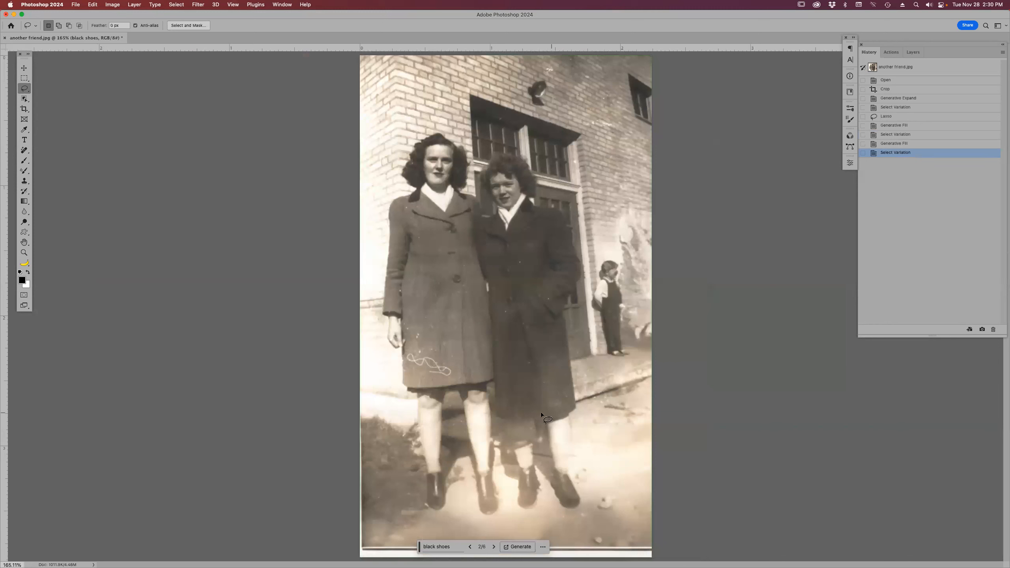
mouse_move(509, 405)
mouse_down()
mouse_move(500, 487)
mouse_move(525, 516)
mouse_move(584, 521)
mouse_move(594, 482)
mouse_move(588, 428)
mouse_move(516, 389)
mouse_up()
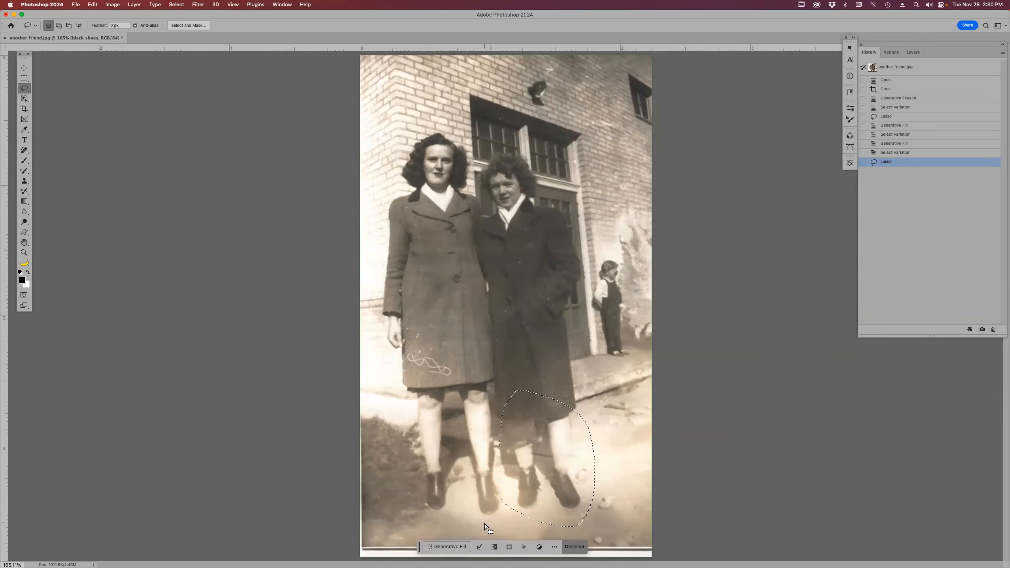
click(456, 548)
click(593, 548)
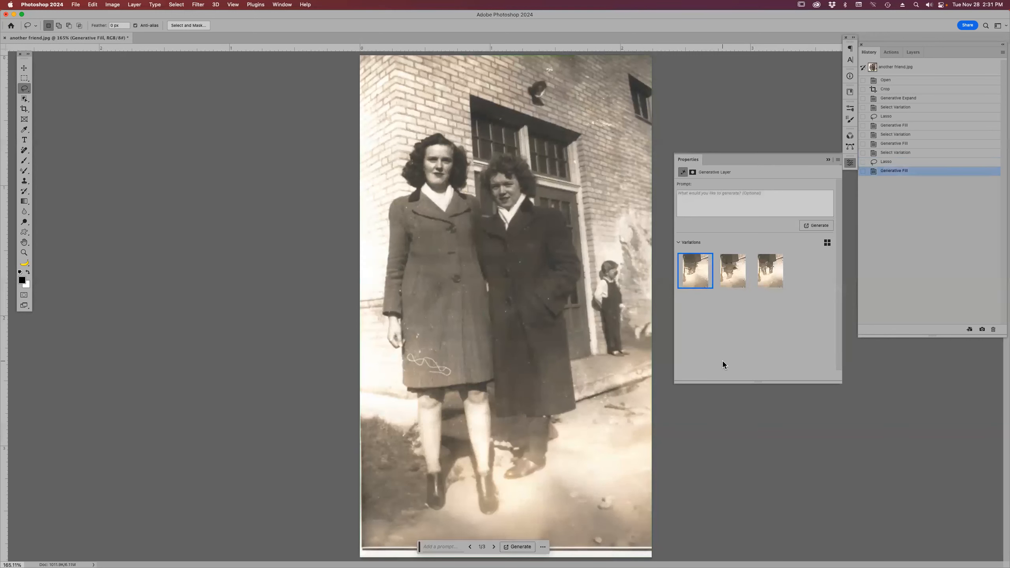
- Compare the generated leg and shoe variations for the woman in the dark coat and choose the first
click(736, 272)
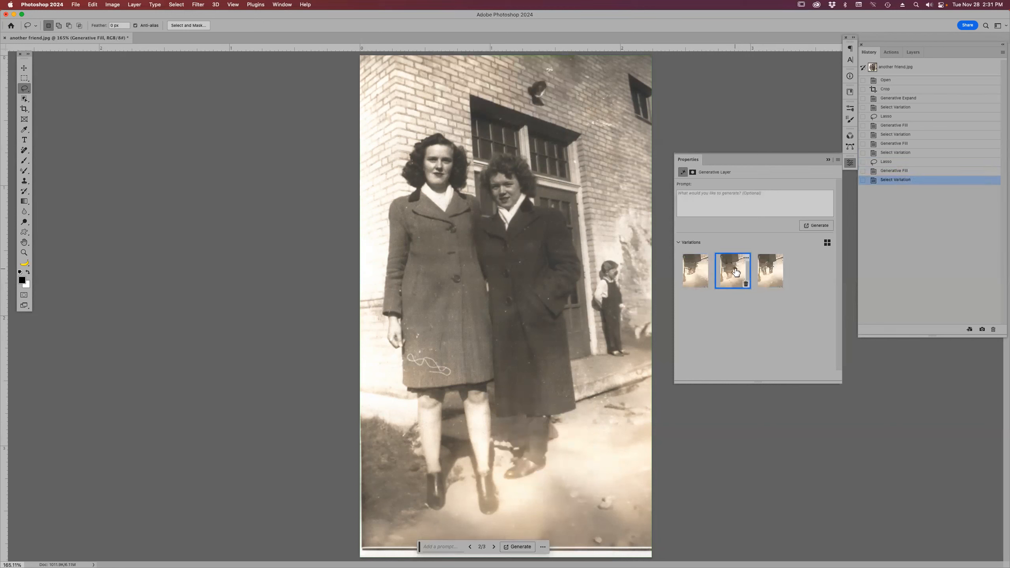
click(763, 276)
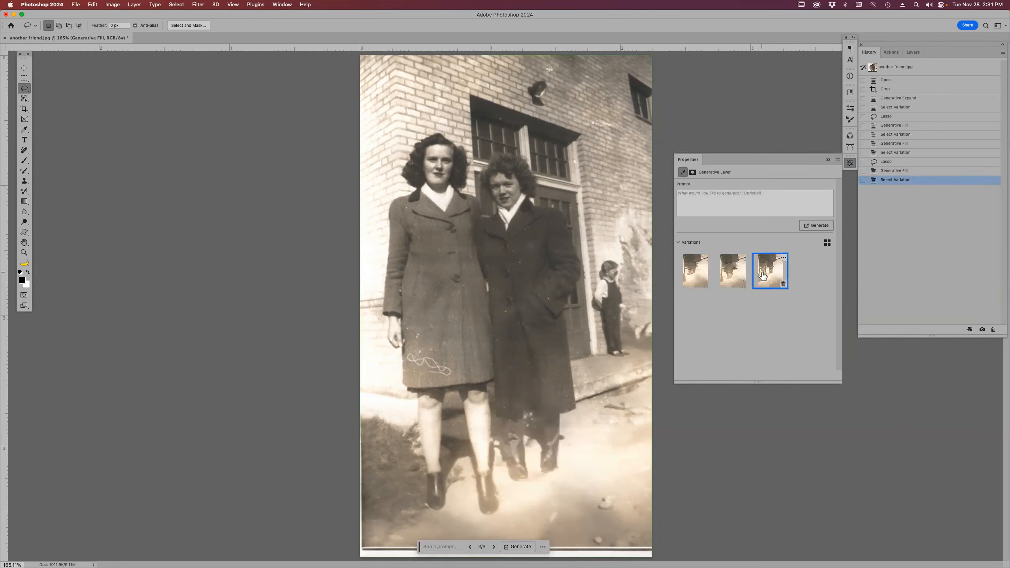
click(695, 271)
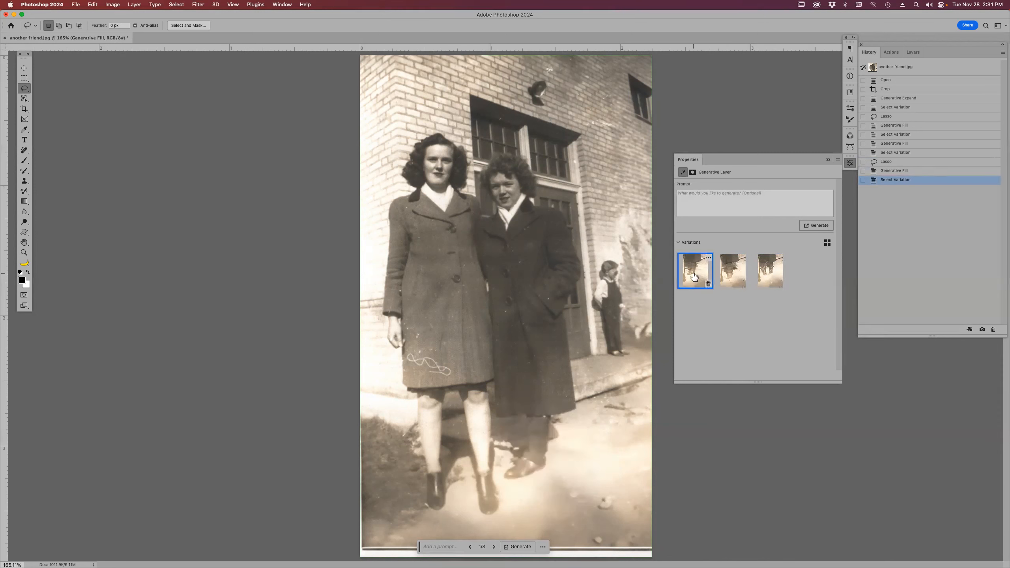
- Step back in the history to the lasso selection made before the dark-coated woman's leg fill, and remove the selection
click(721, 273)
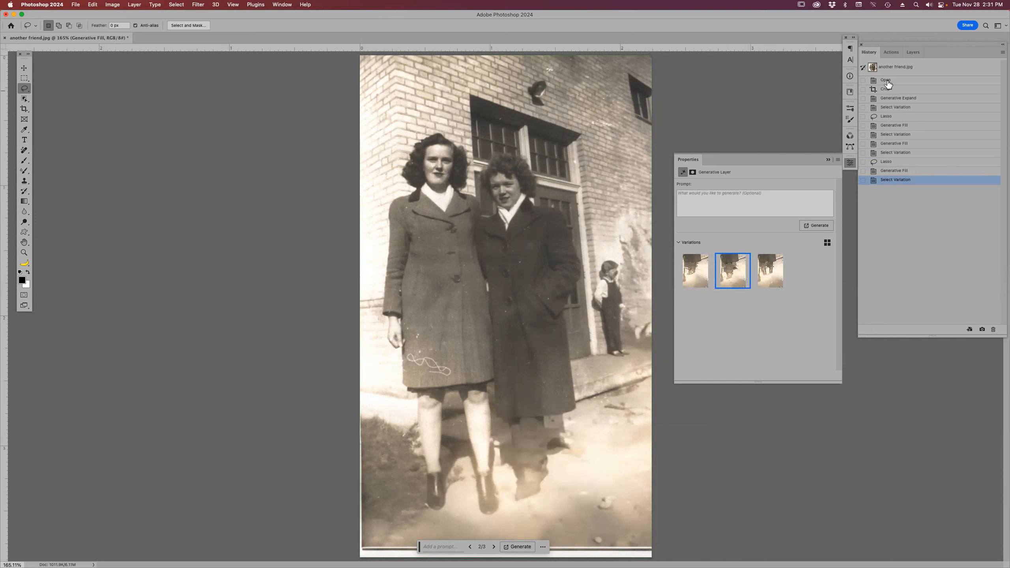
click(899, 170)
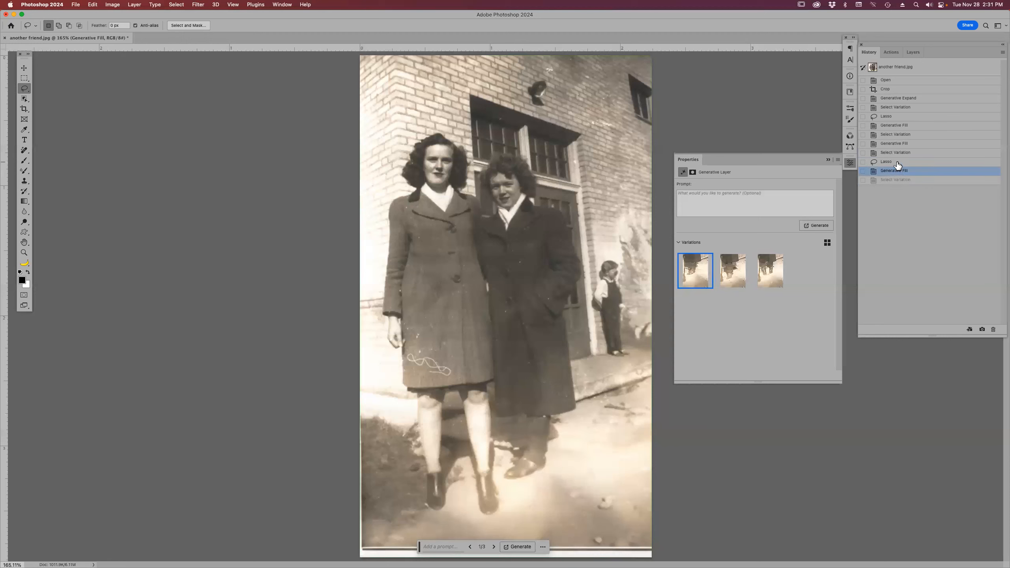
click(898, 163)
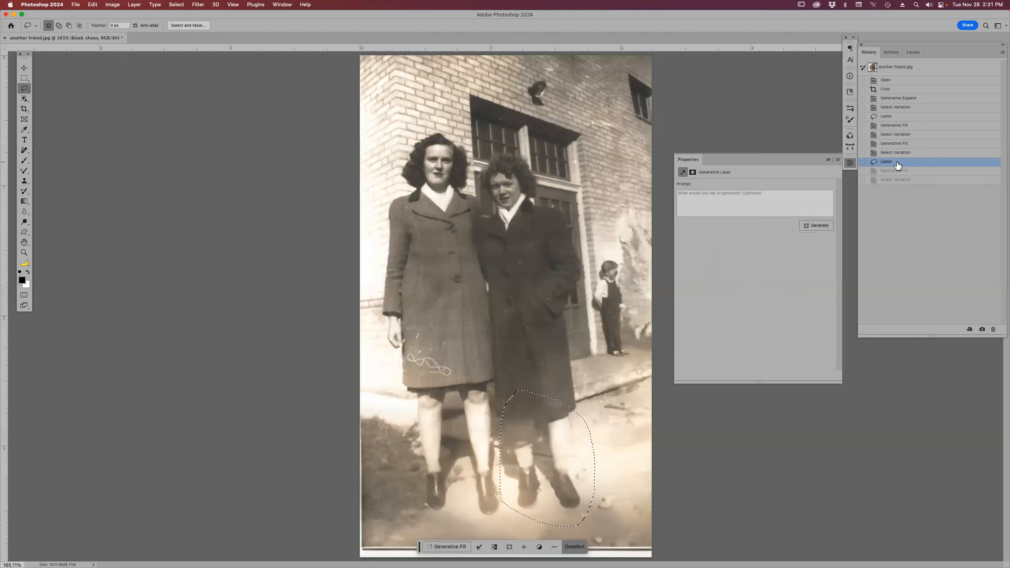
click(659, 373)
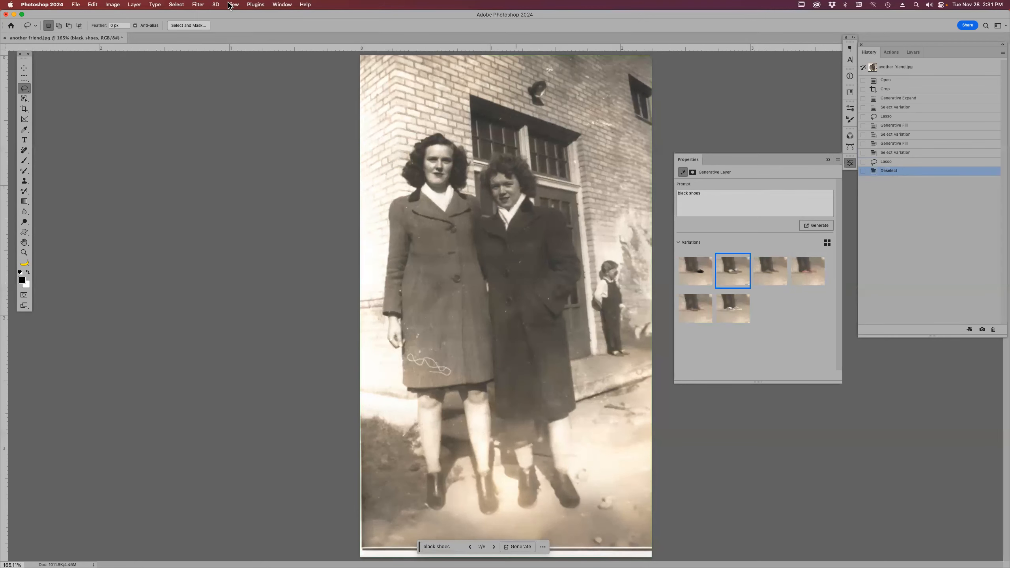
click(199, 5)
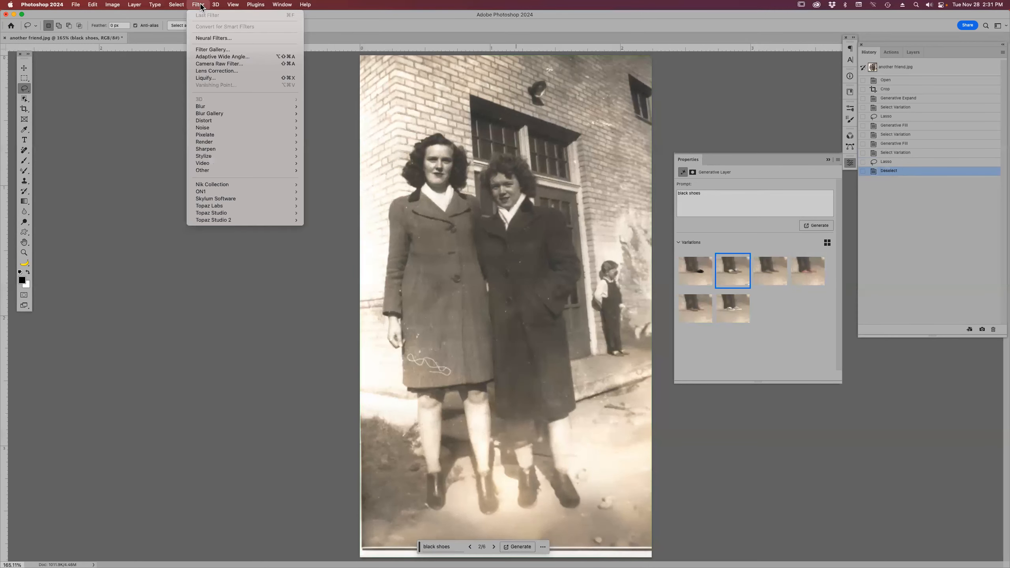
click(208, 37)
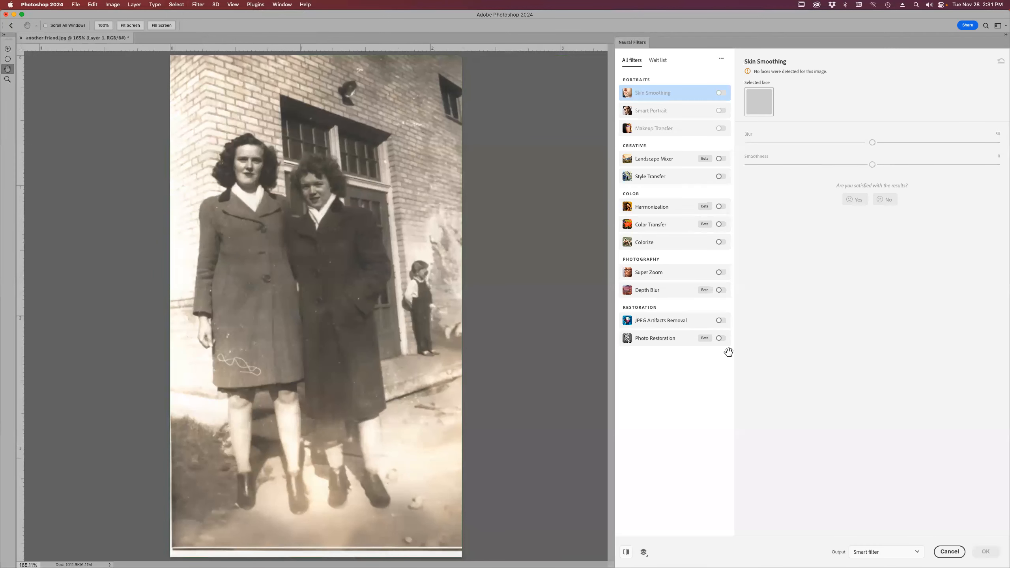
click(723, 339)
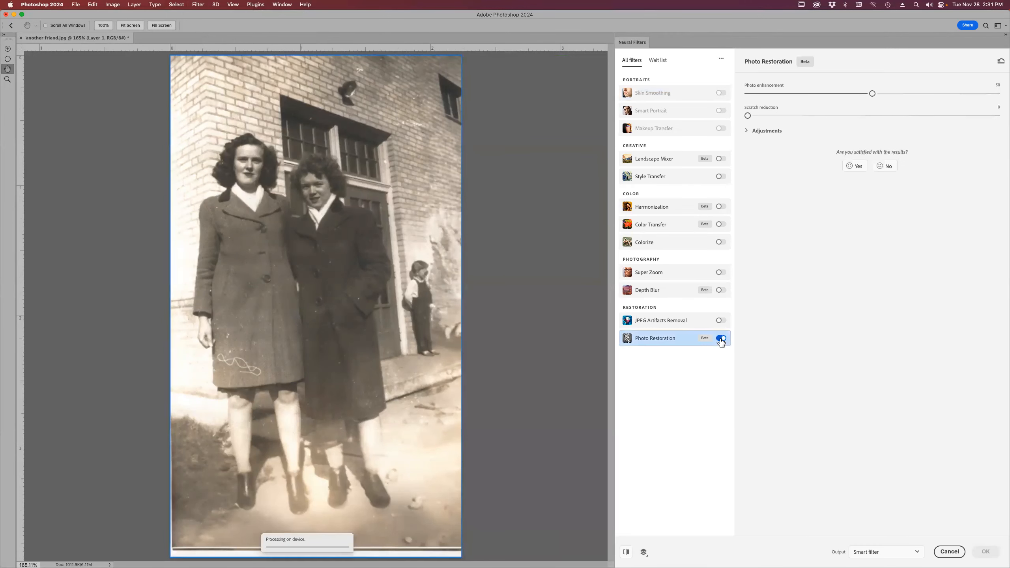
click(874, 115)
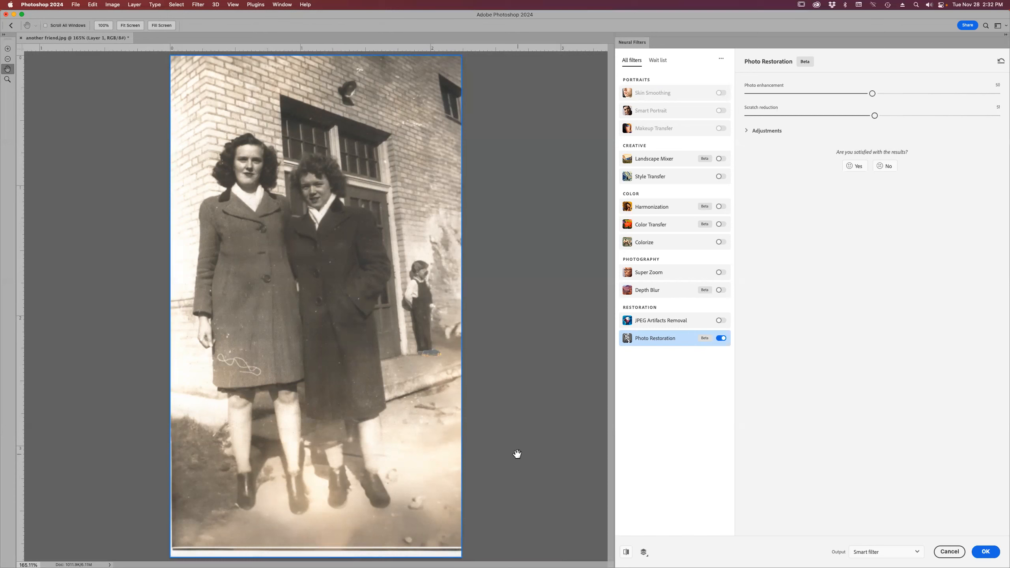
click(745, 133)
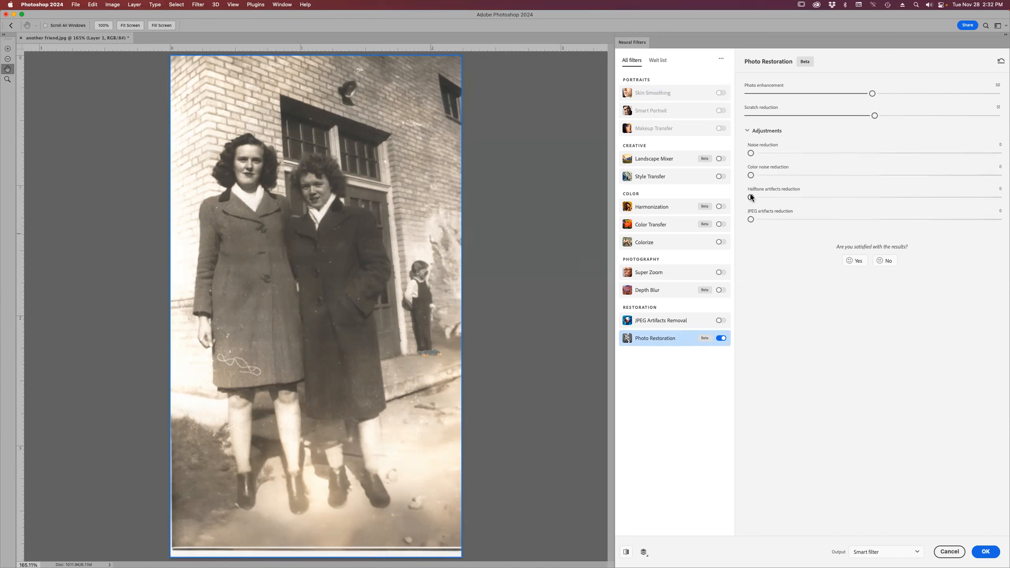
click(748, 131)
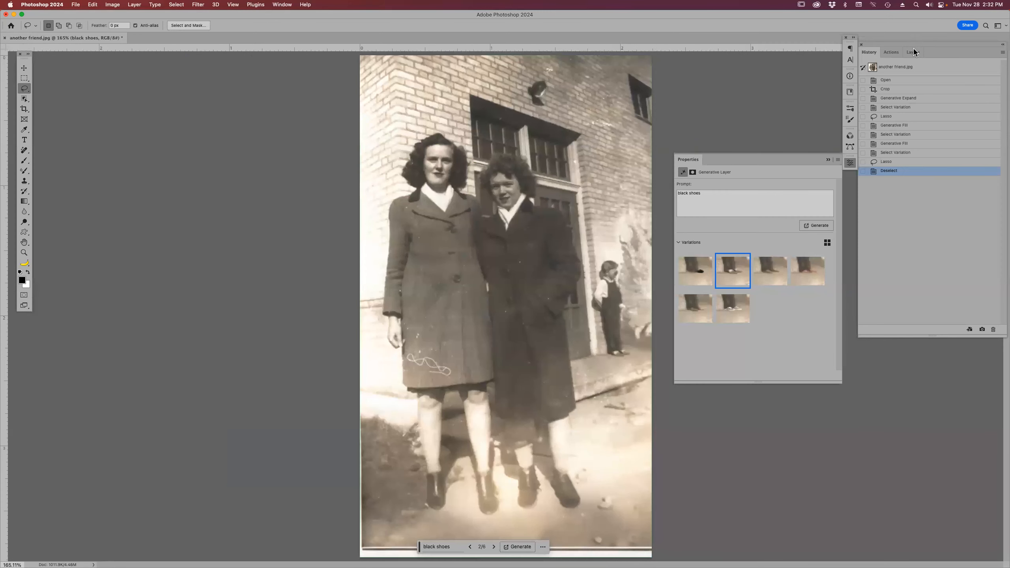
- Flatten the black shoes, Generative Expand and Background layers into a single image
click(914, 52)
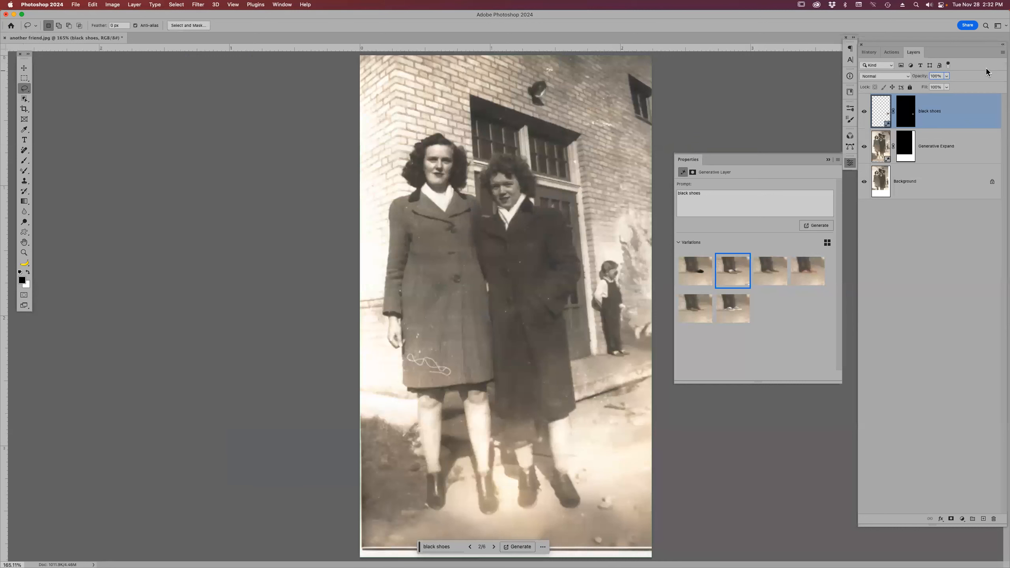
click(1003, 53)
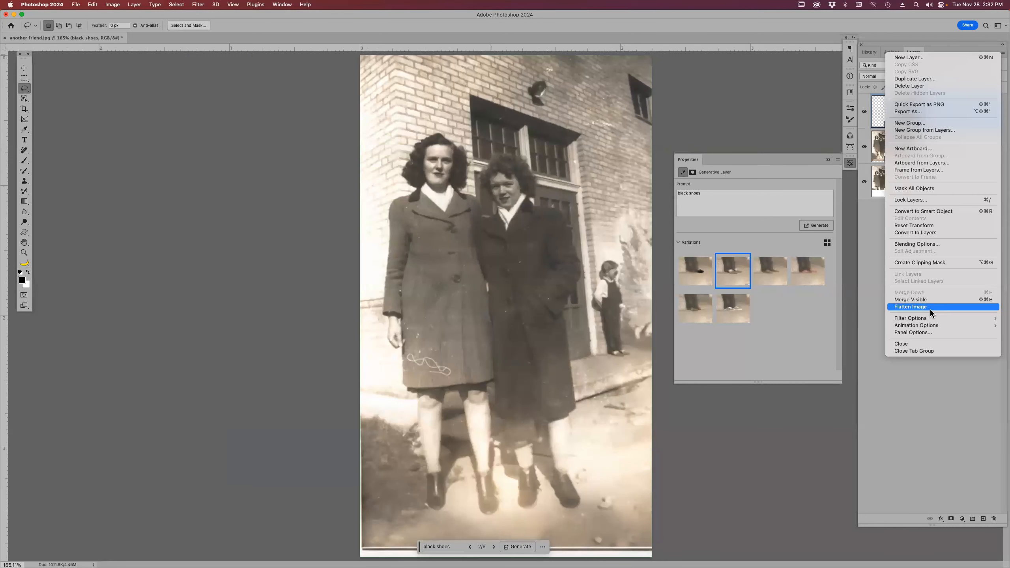
mouse_move(928, 325)
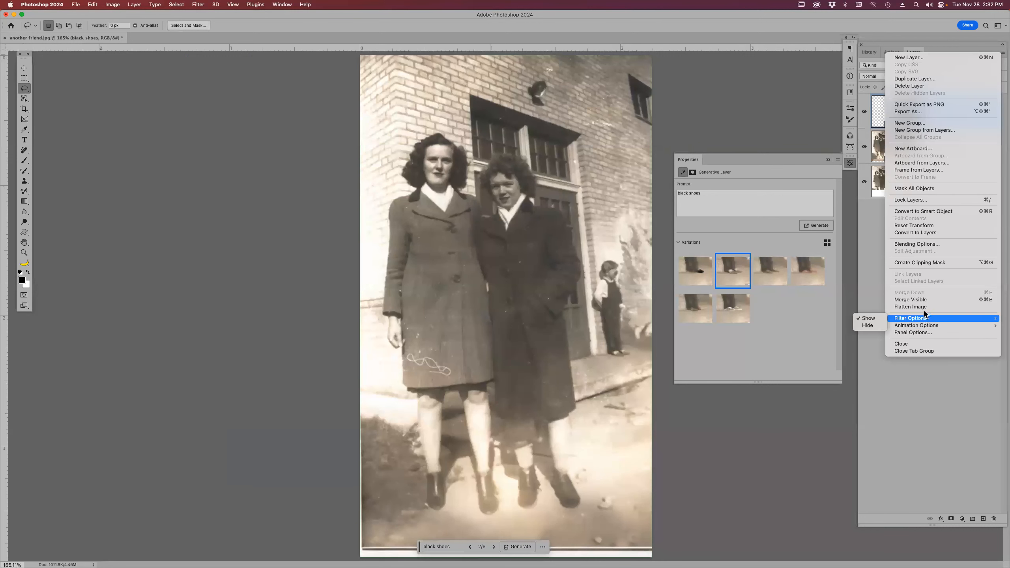
click(924, 307)
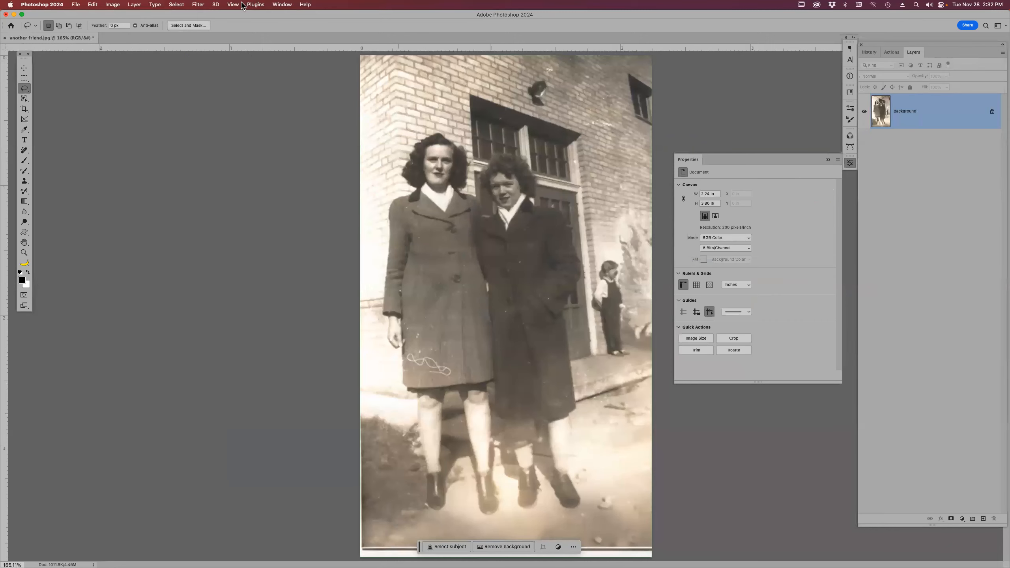
- Enable the Photo Restoration neural filter on the flattened photo, with Scratch reduction at 43 and Enhance face at 10
click(198, 5)
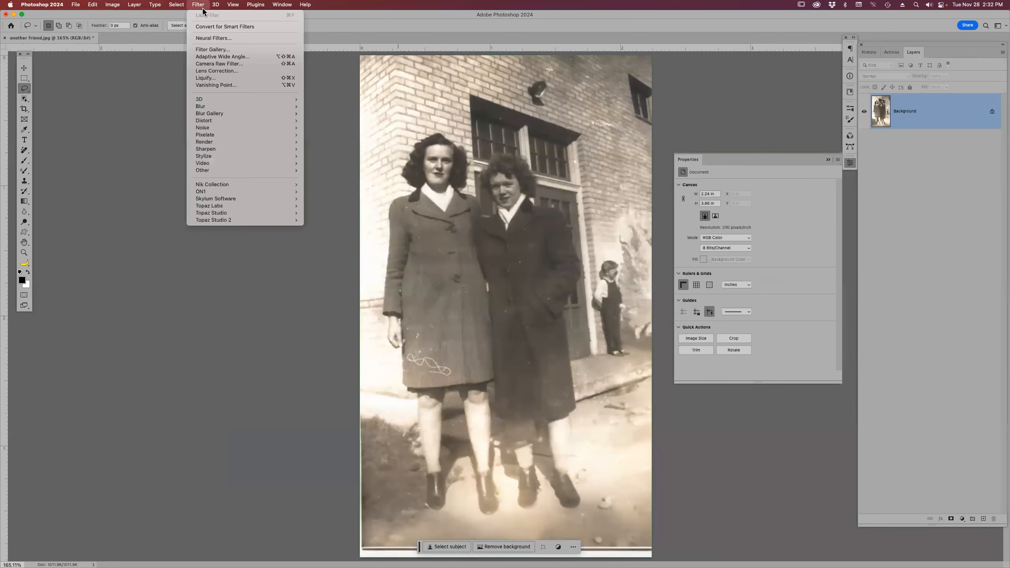
mouse_move(235, 116)
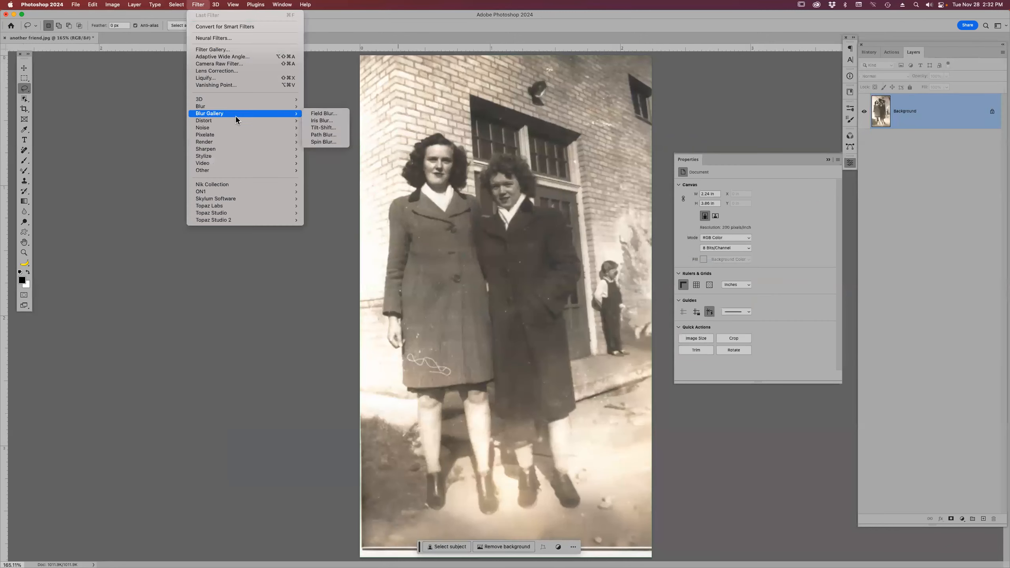
click(239, 38)
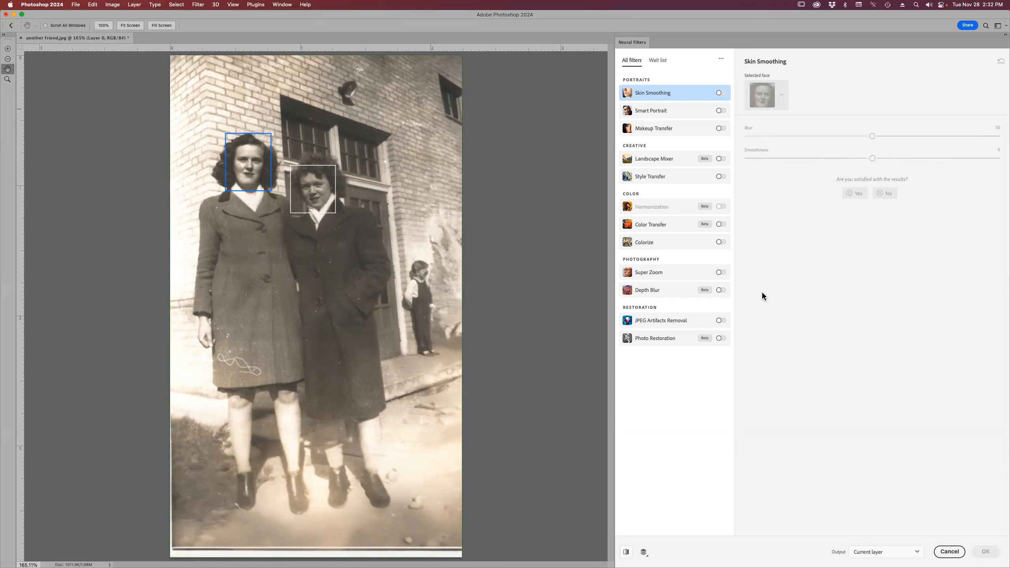
click(721, 338)
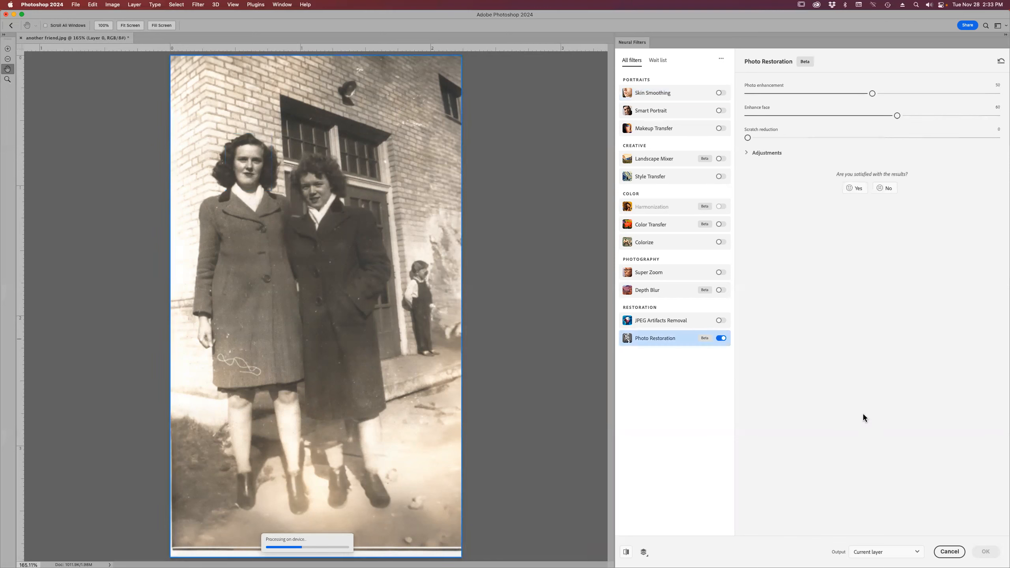
click(856, 139)
drag(812, 116, 799, 116)
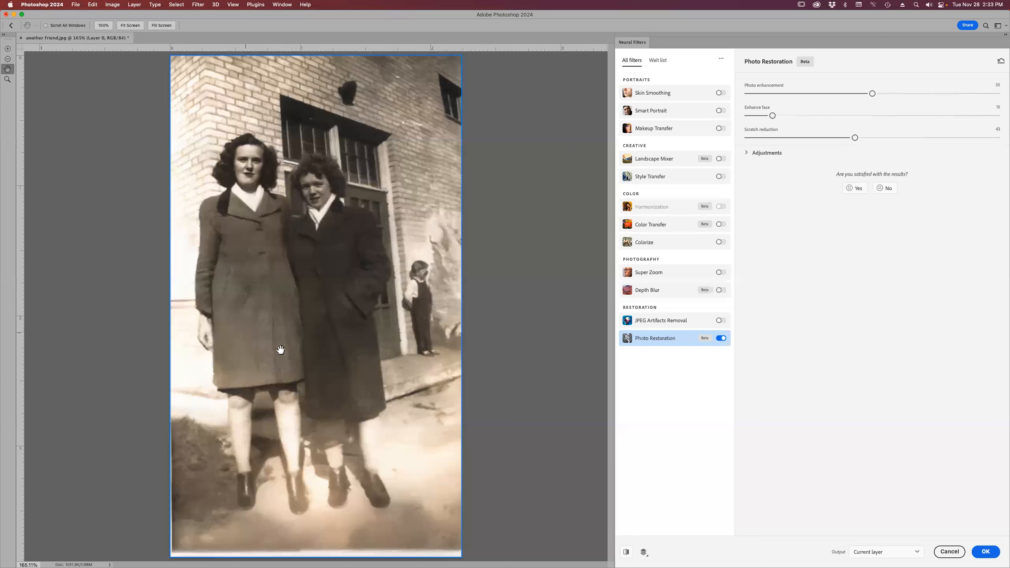
- Output the Photo Restoration result to a new layer and apply the filter
click(918, 553)
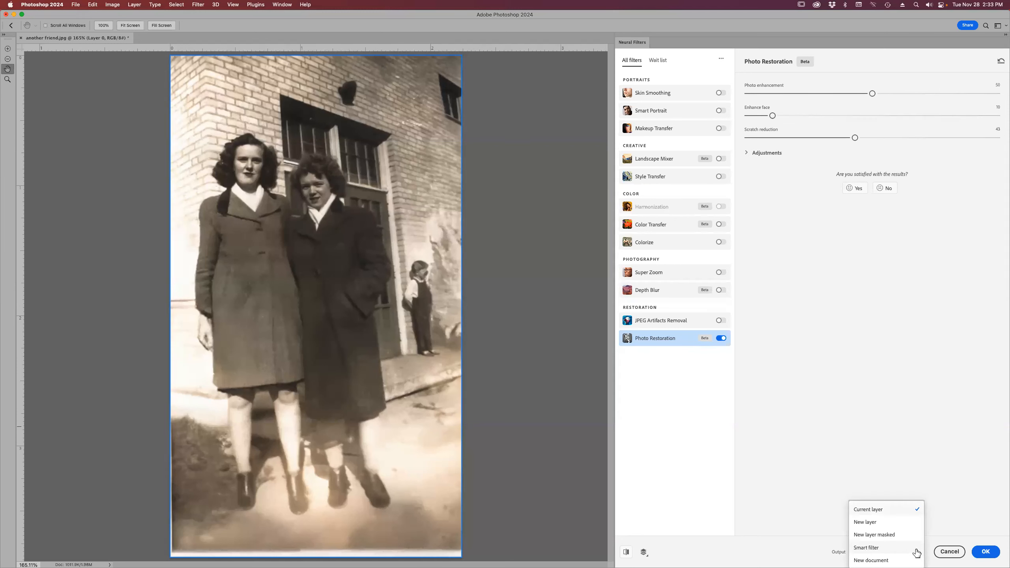
click(892, 527)
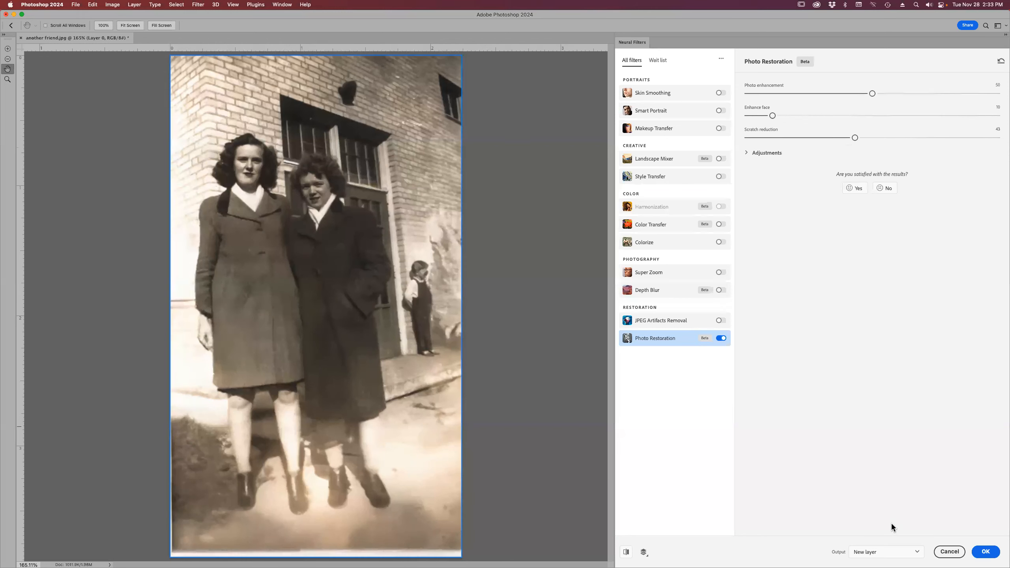
click(983, 553)
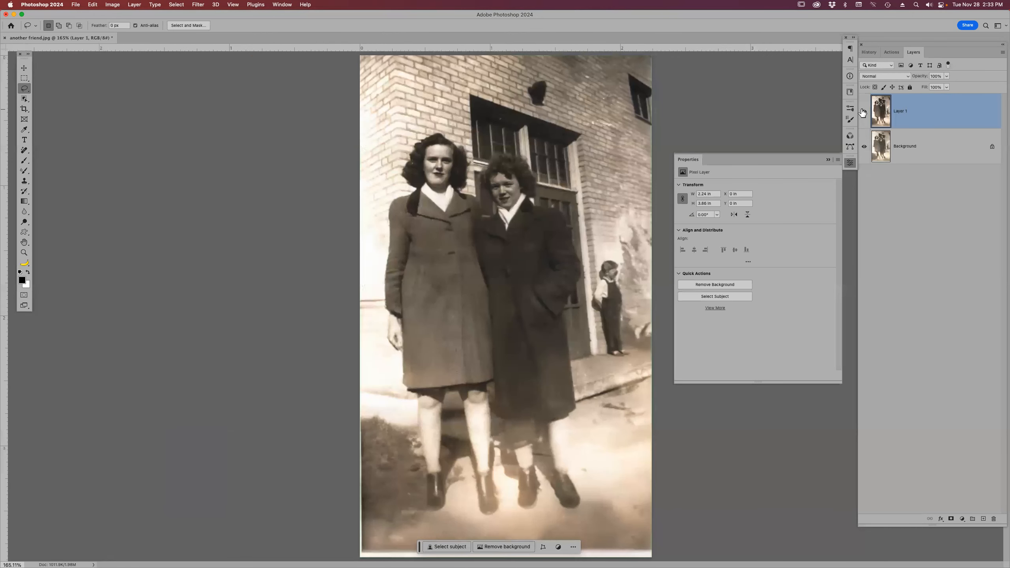
- Toggle the visibility of Layer 1 repeatedly to compare the restored photo with the original, leaving the layer hidden
click(864, 111)
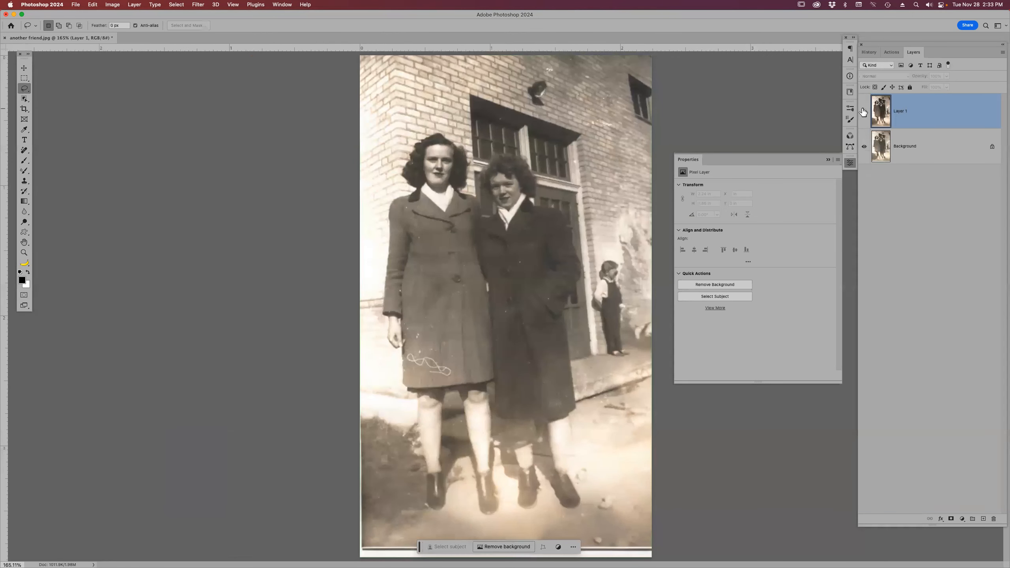
click(864, 112)
click(865, 111)
click(864, 111)
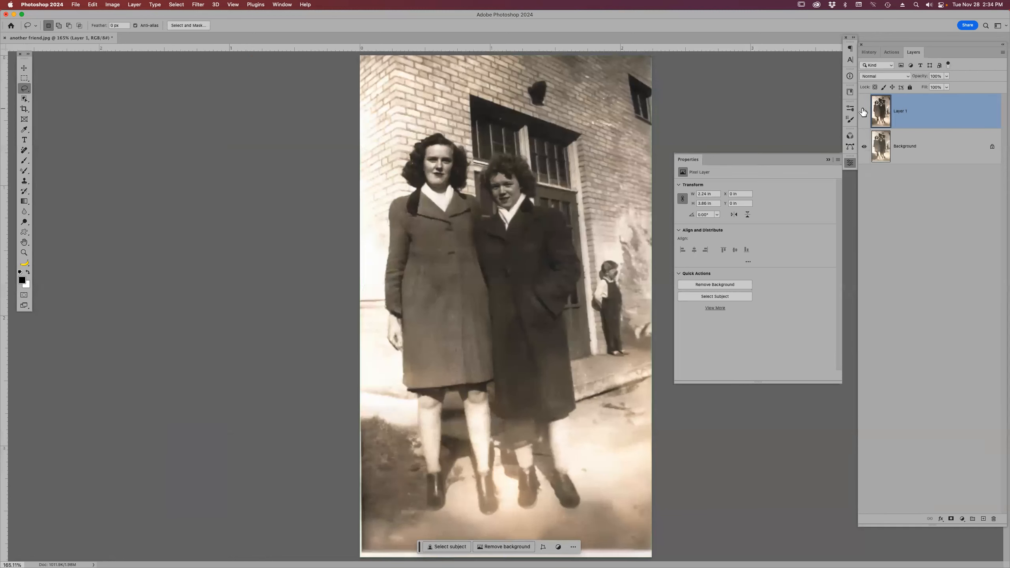
click(864, 111)
click(864, 111)
click(864, 111)
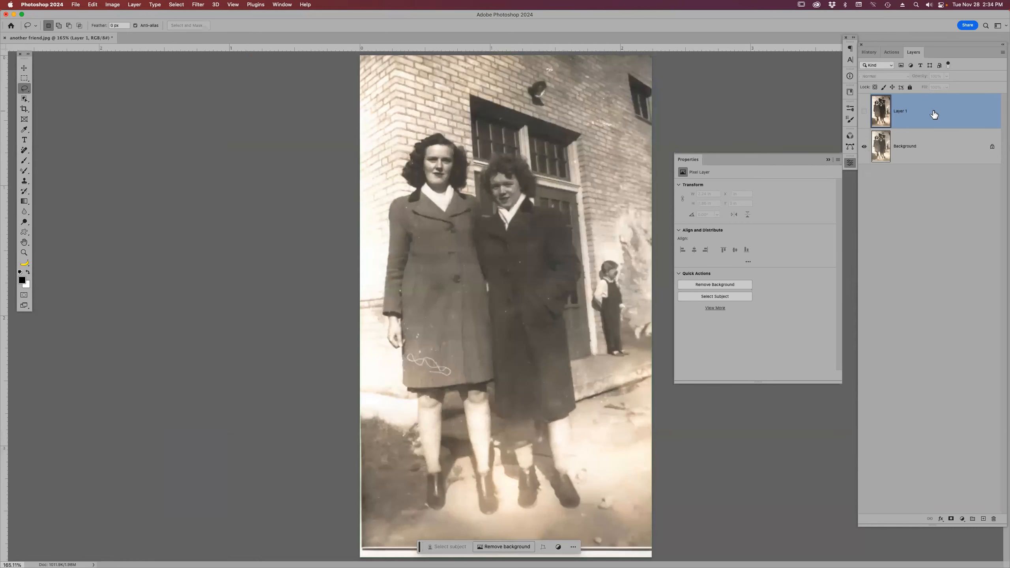
- Add a layer mask to Layer 1 and make the layer visible again with the Brush tool active
click(951, 519)
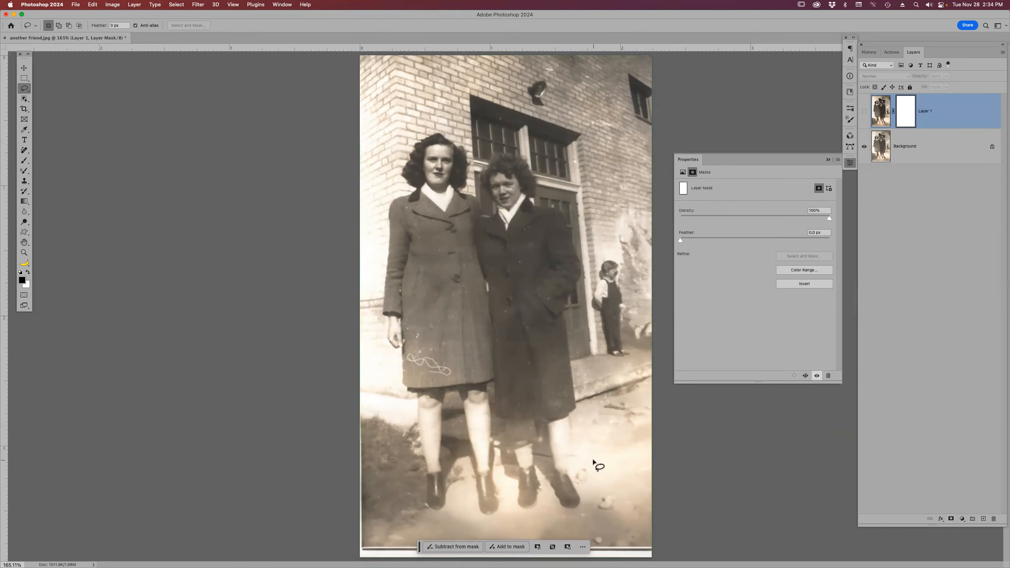
key(b)
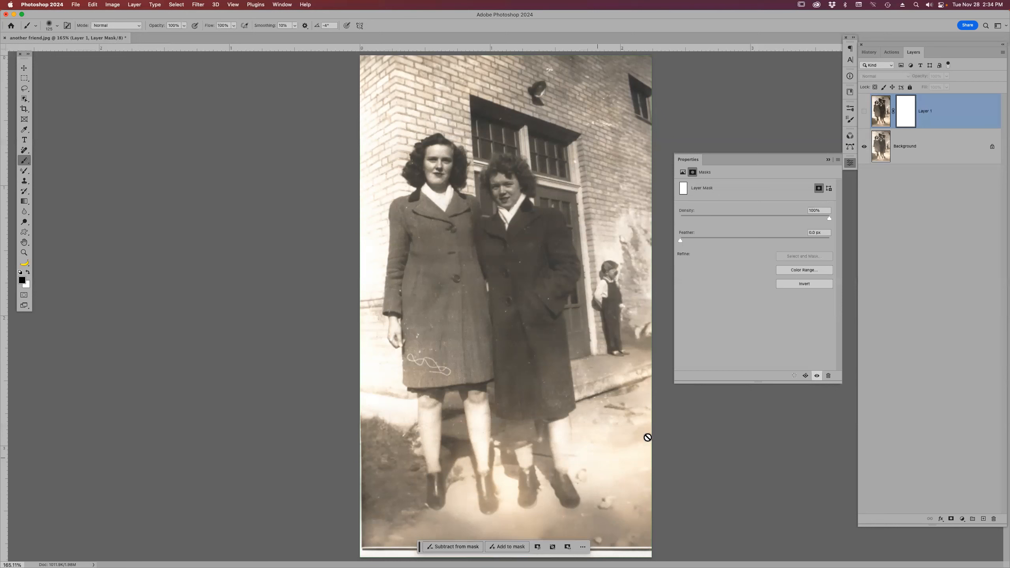
click(865, 112)
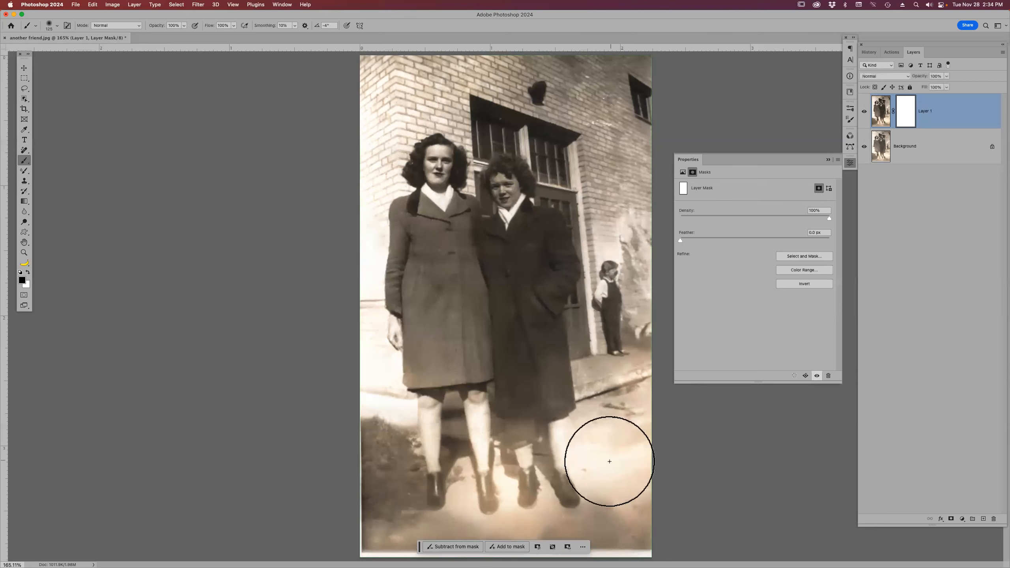
- Paint black with a smaller brush on Layer 1's mask over the ground beside the dark-coated woman's feet to bring back the original detail
key(bracketleft)
key(bracketleft)
key(bracketleft)
key(bracketleft)
key(bracketleft)
key(bracketleft)
key(bracketleft)
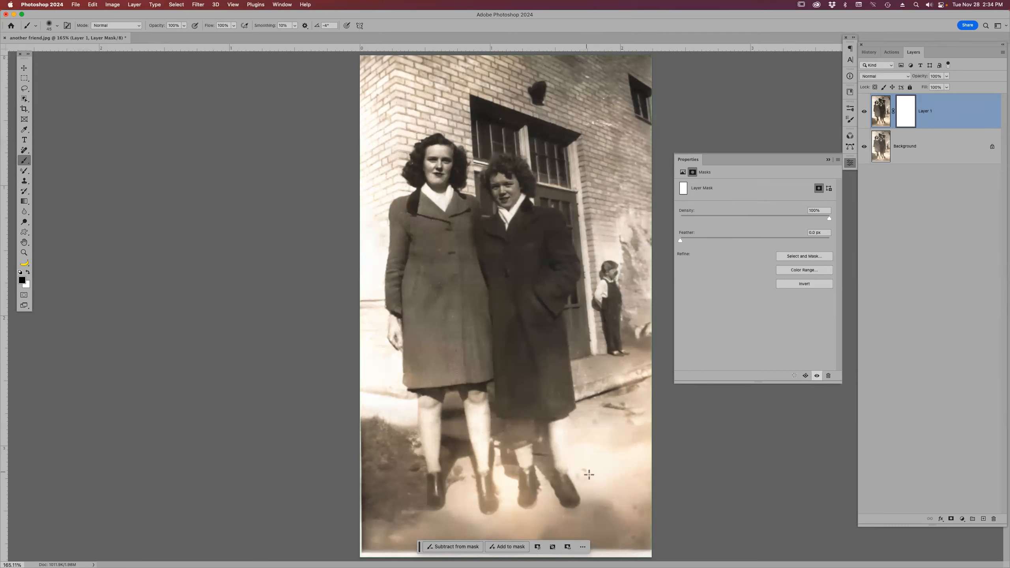
click(584, 475)
drag(607, 512, 639, 501)
drag(587, 480, 641, 500)
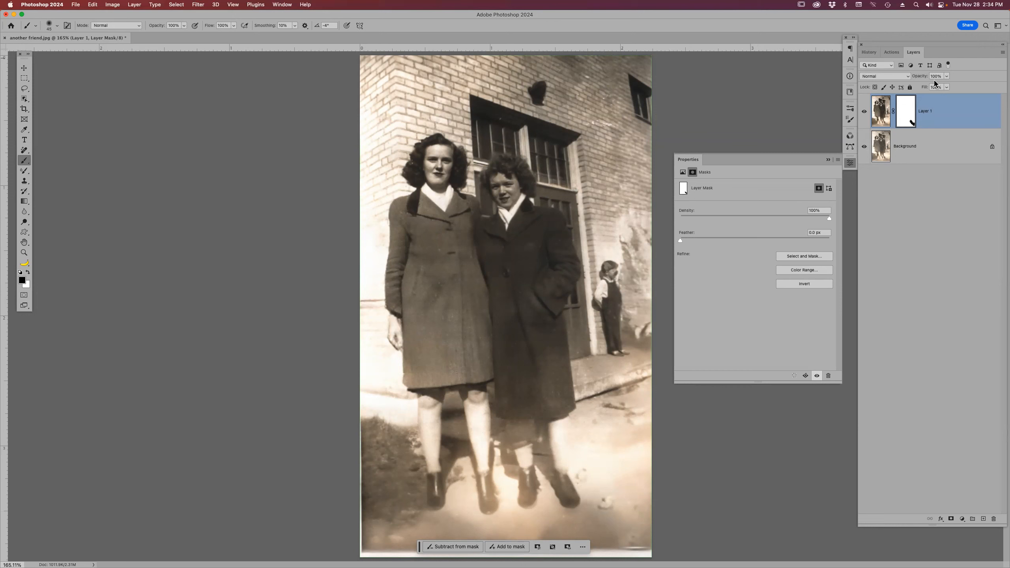
- Toggle the masked Layer 1 off and on to compare the photo before and after restoration
click(863, 114)
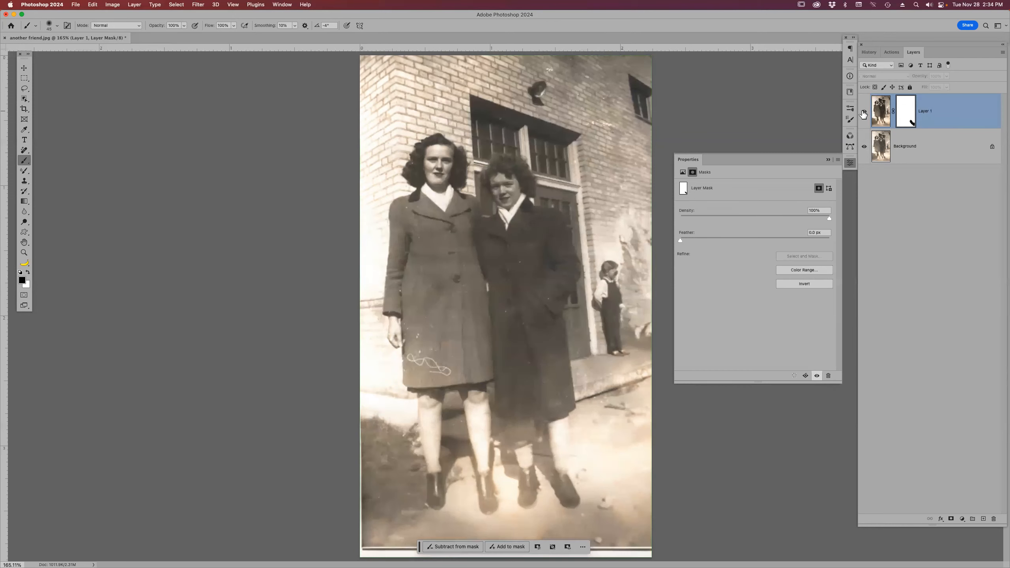
click(864, 114)
click(864, 114)
click(863, 114)
click(862, 114)
click(863, 115)
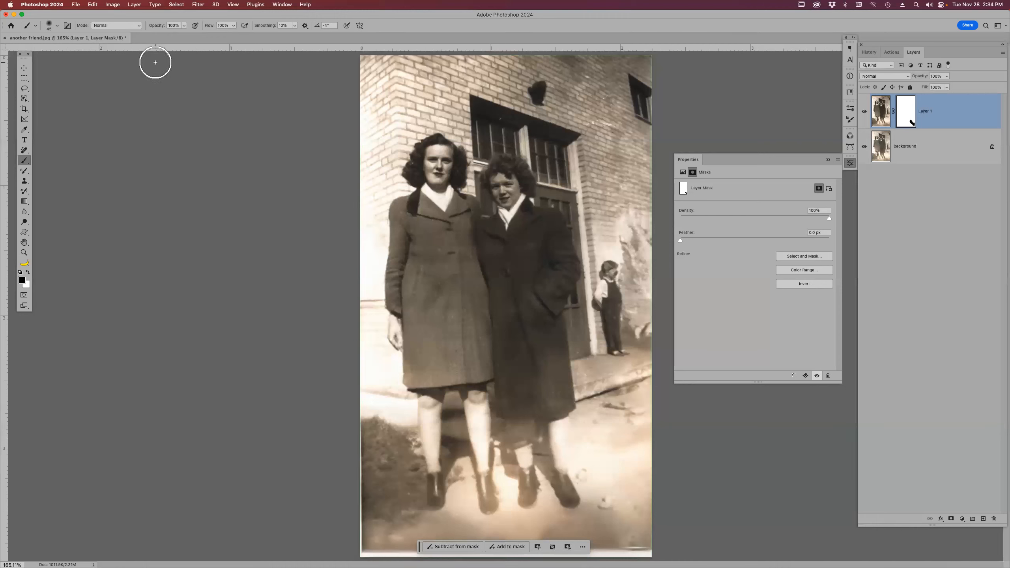
- Close another friend.jpg without saving the changes and switch to Adobe Bridge
key(super+w)
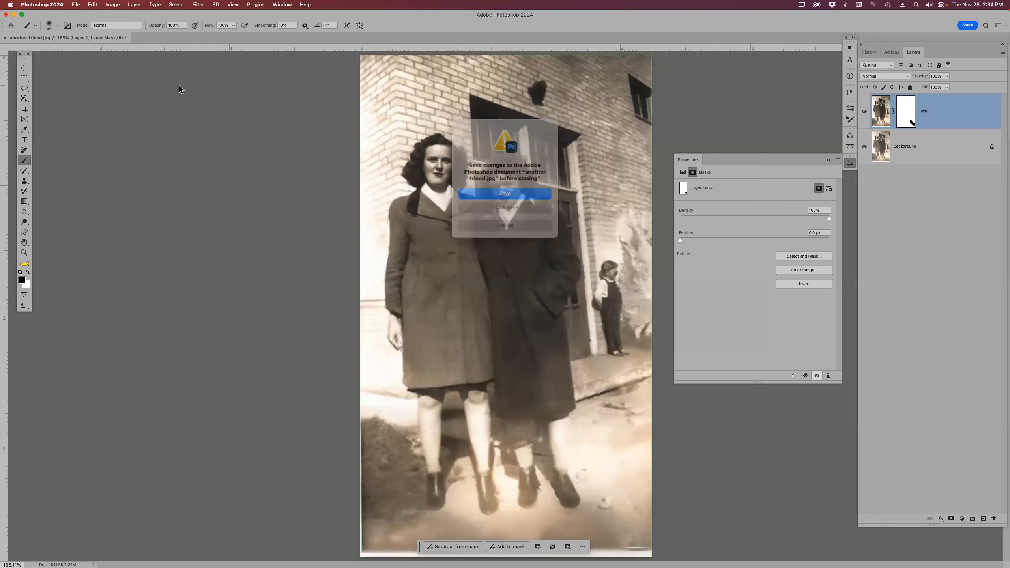
click(485, 206)
key(super+Tab)
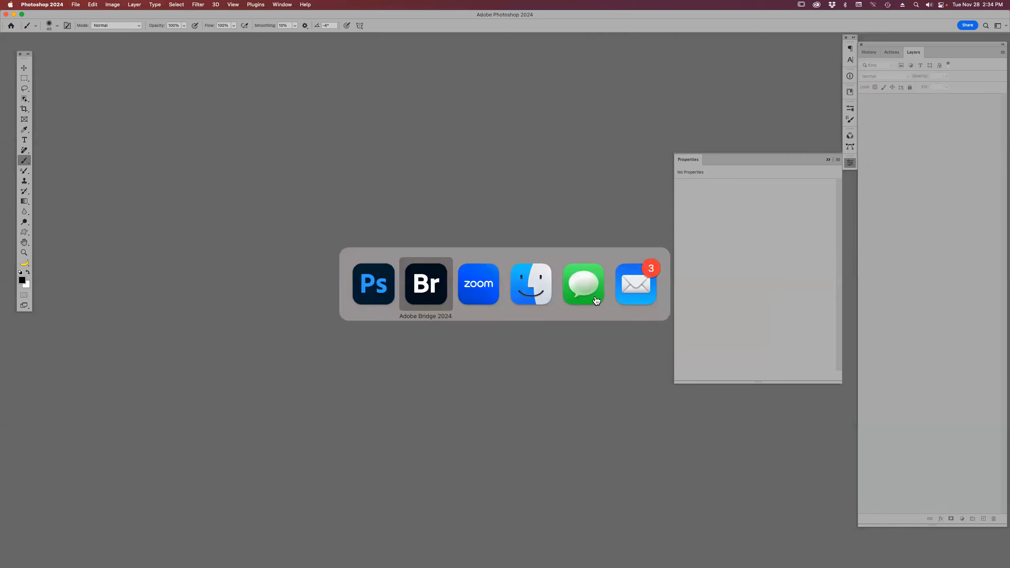
click(428, 280)
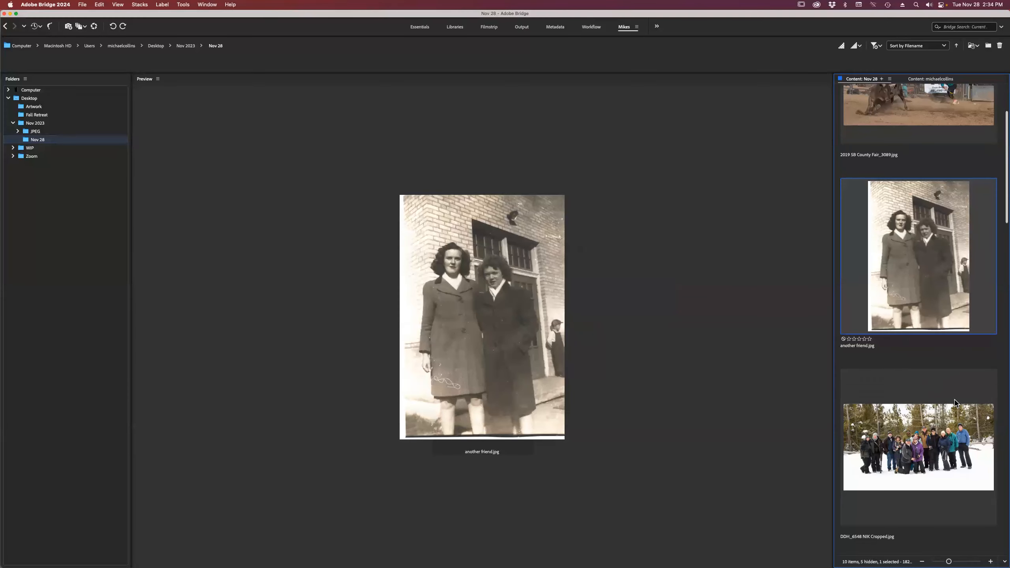
- Open the photo of Santa reading to a girl beside the John Deere tractor in Photoshop and collapse the Properties panel
scroll(955, 401, down, 10)
scroll(941, 402, down, 3)
click(911, 405)
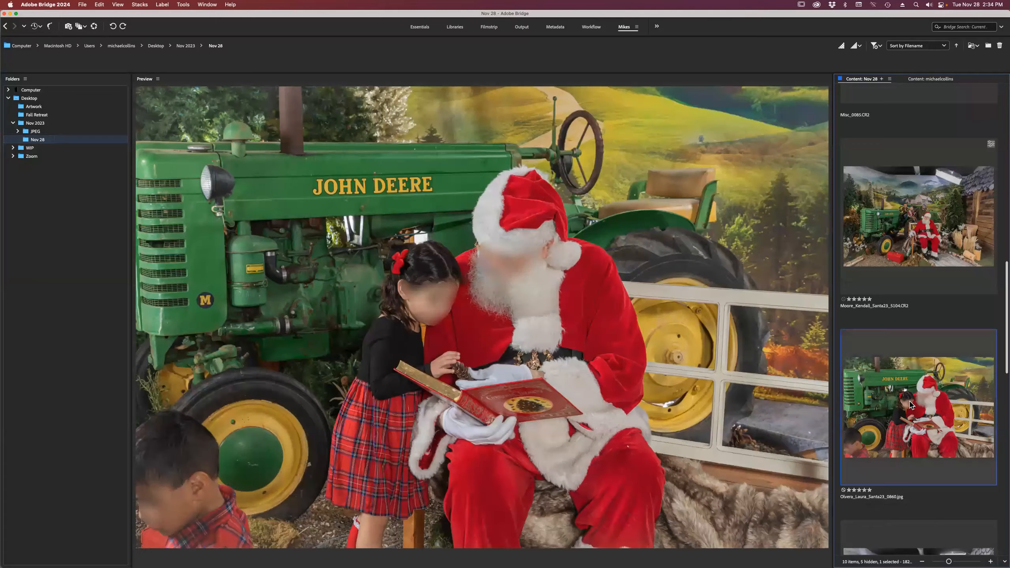
double_click(891, 396)
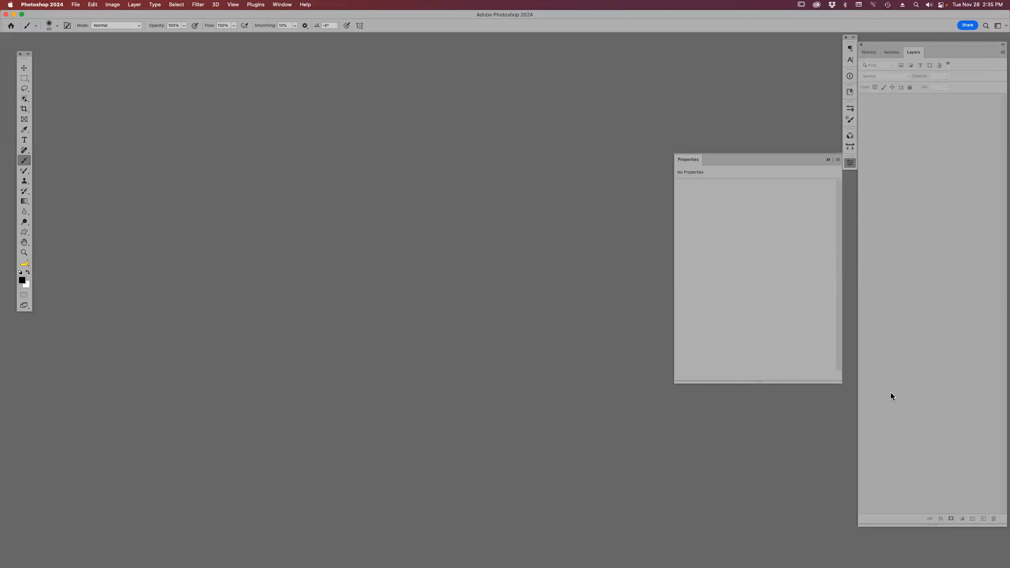
click(828, 159)
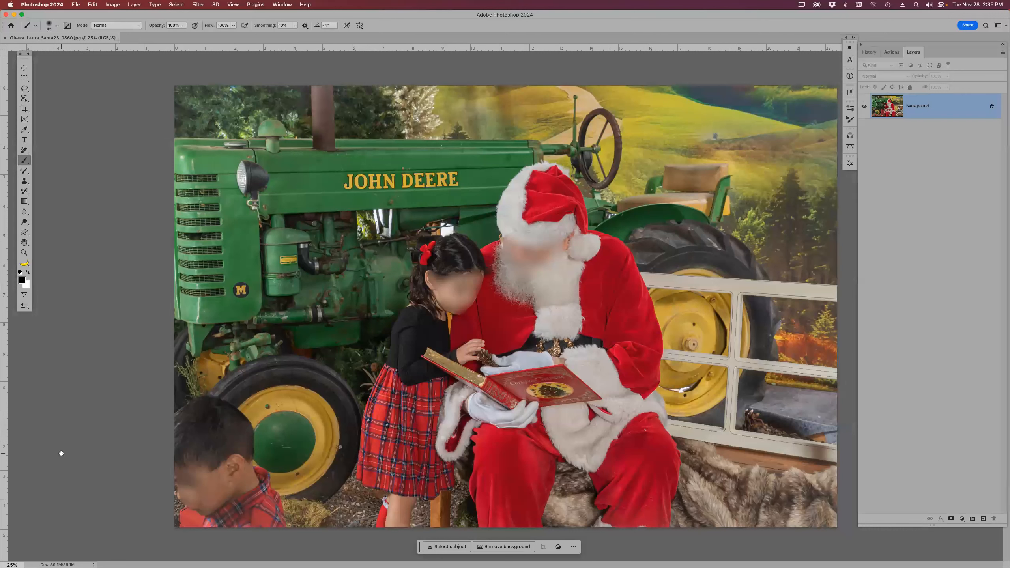
- Lasso the boy in the photo's lower corner and remove him using Generative Fill with an empty prompt
key(l)
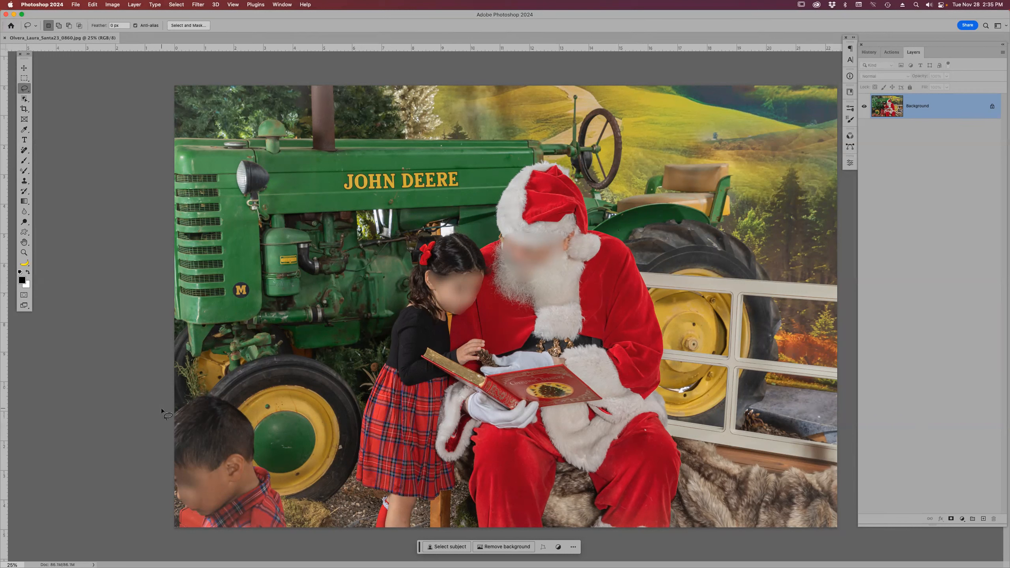
mouse_move(162, 408)
mouse_down()
mouse_move(194, 388)
mouse_move(250, 405)
mouse_move(287, 459)
mouse_move(307, 541)
mouse_move(141, 551)
mouse_move(166, 467)
mouse_move(170, 405)
mouse_up()
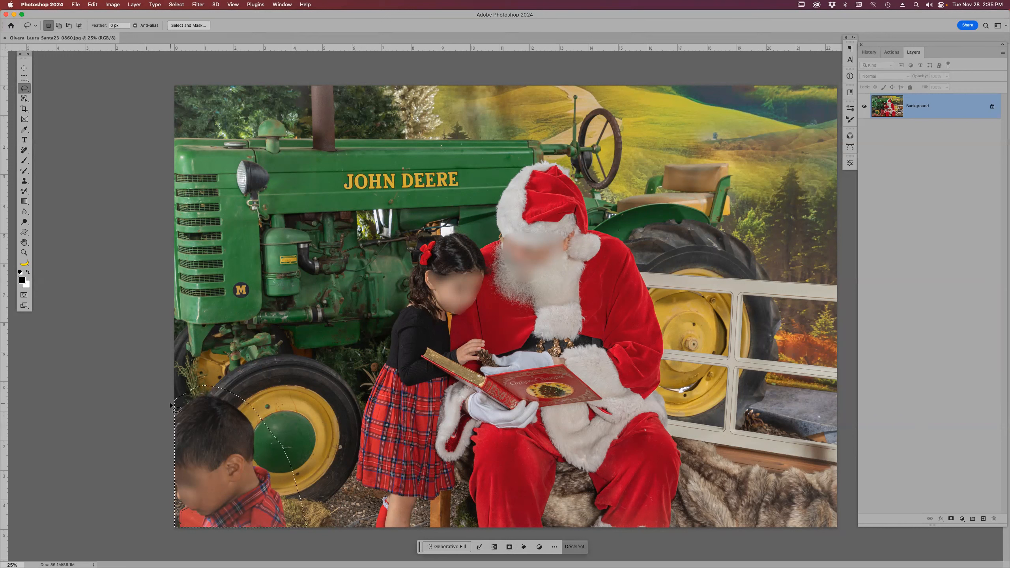
click(447, 547)
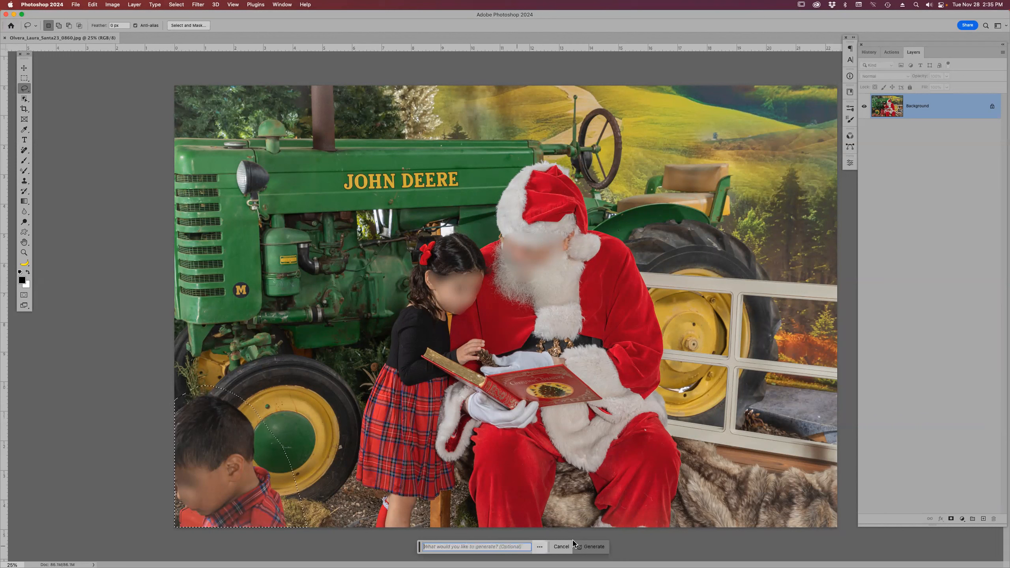
click(597, 547)
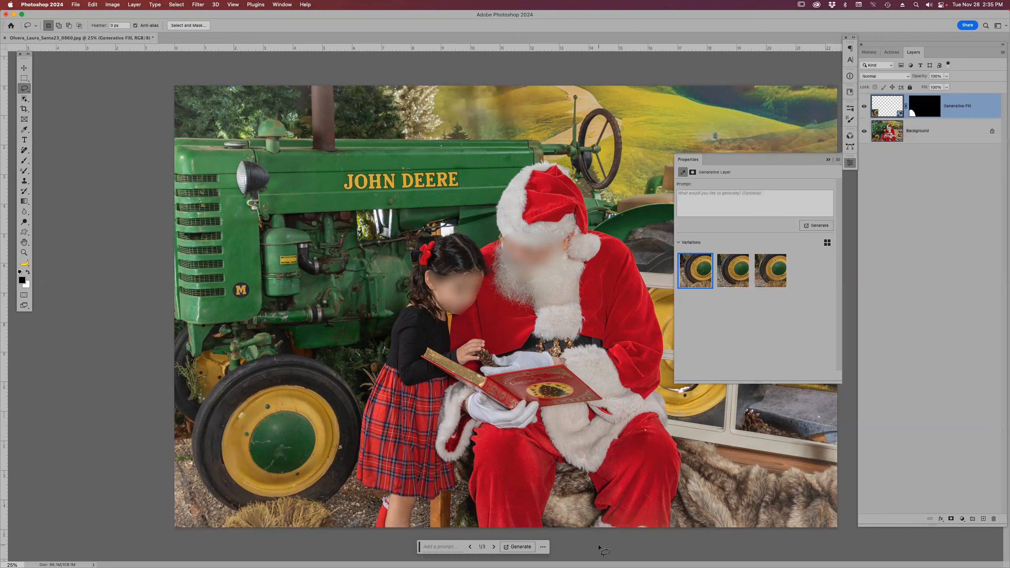
- Compare the three Generative Fill variations of the tractor wheel area and select the second one
click(734, 270)
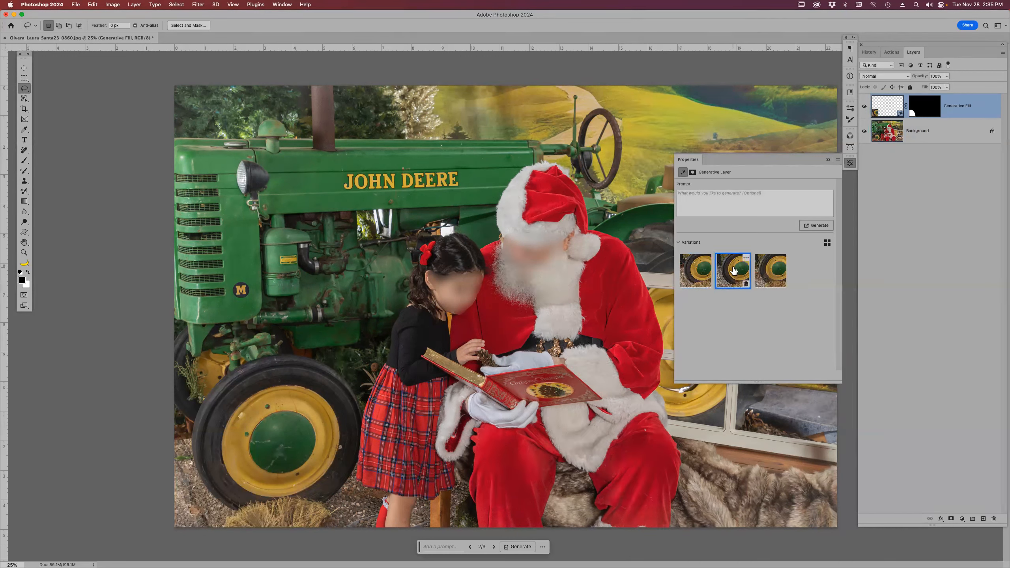
click(784, 271)
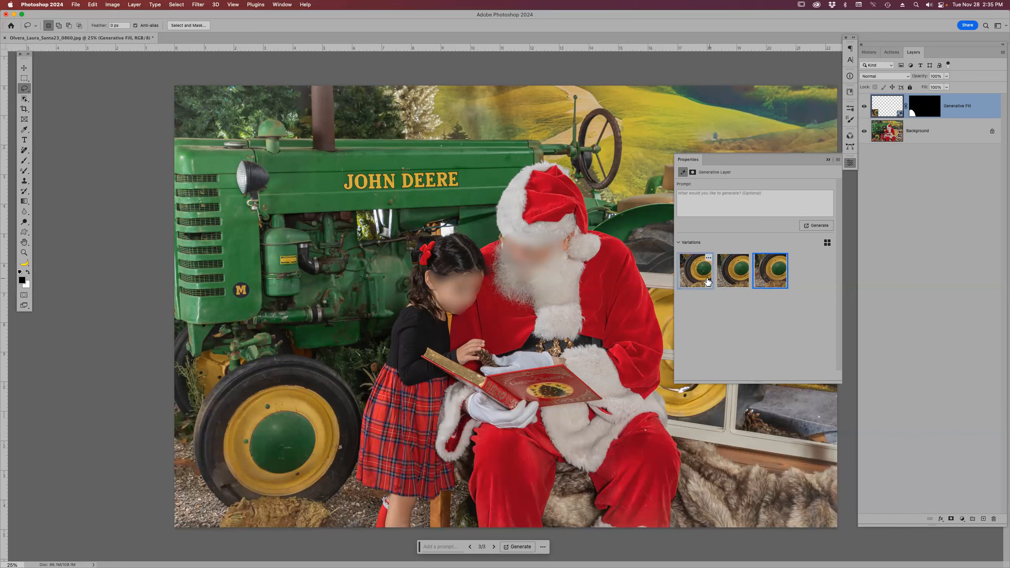
click(696, 272)
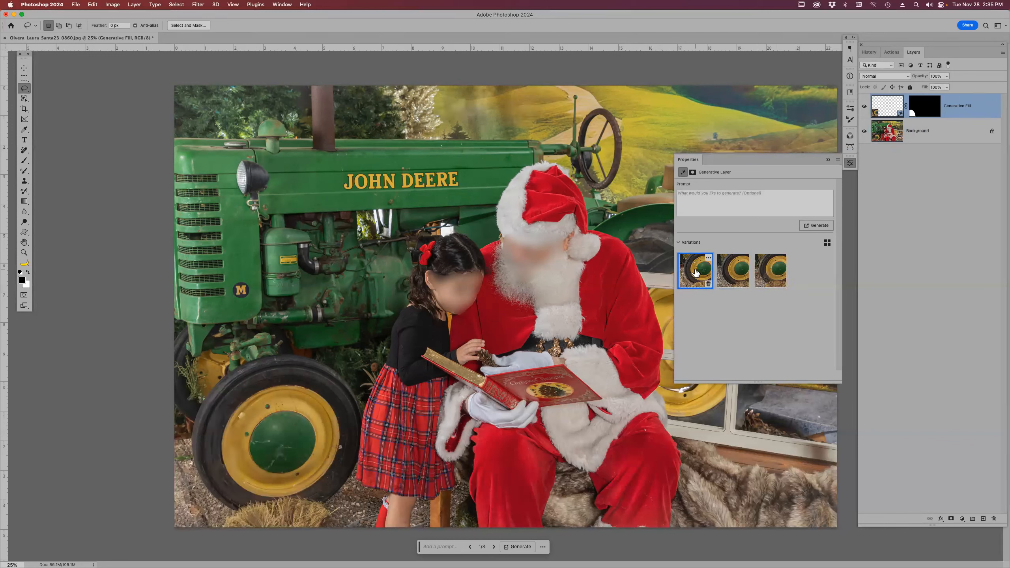
click(731, 274)
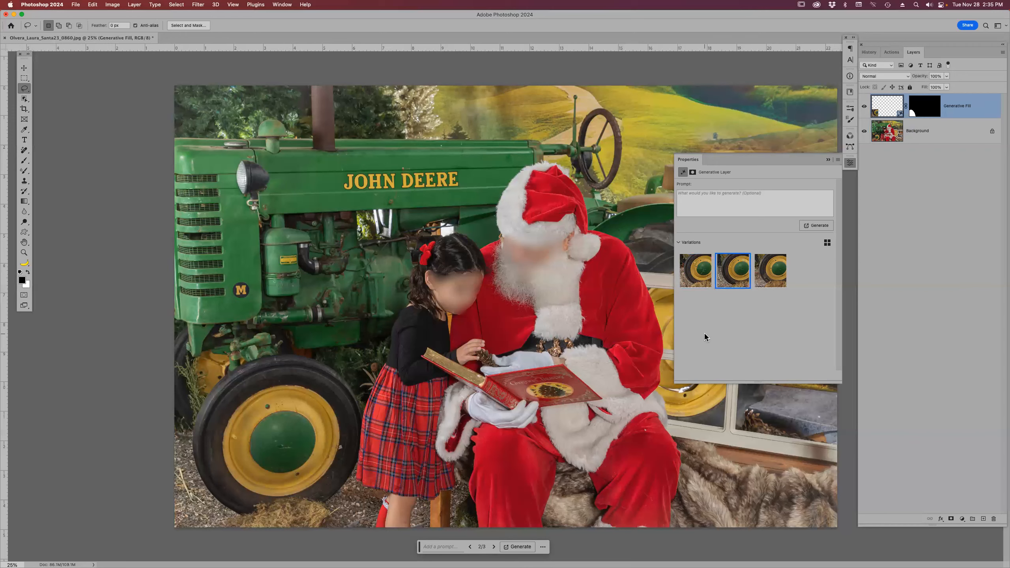
- Close the Santa photo without saving the changes and switch to Adobe Bridge
key(super+w)
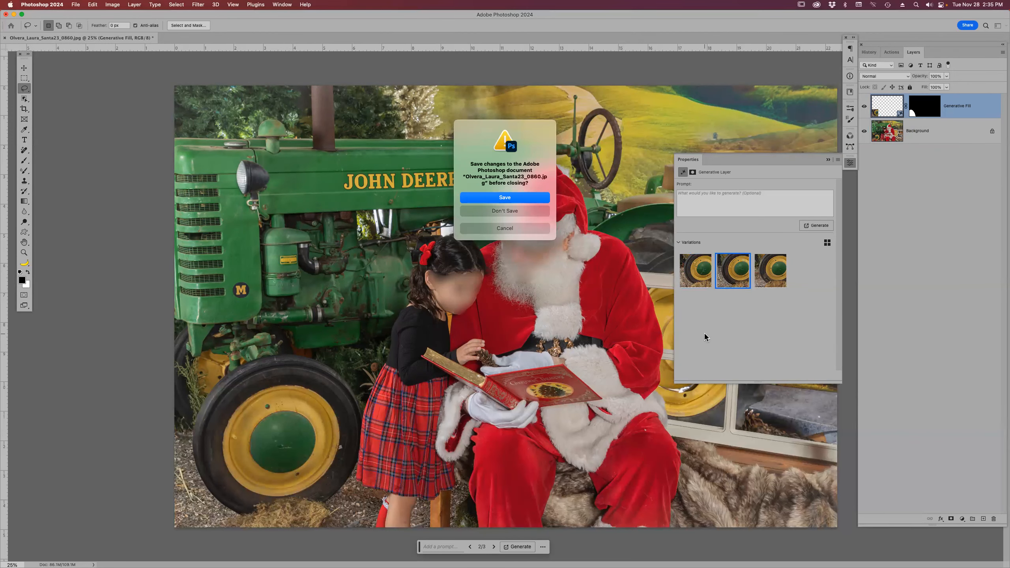
key(super+d)
key(super+Tab)
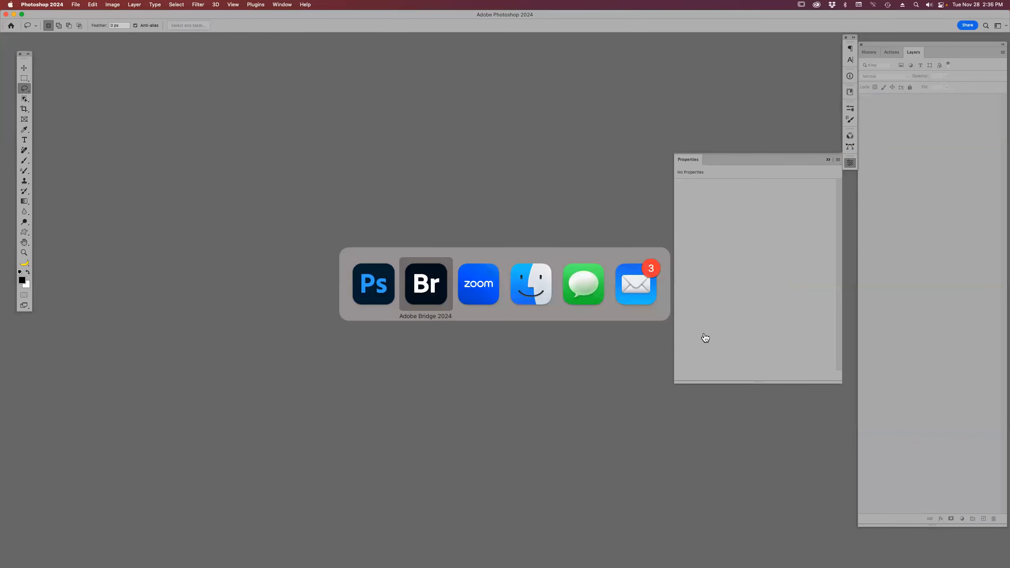
- Open Slot.jpg from the Nov 28 folder in Photoshop and collapse the Properties panel
scroll(898, 382, down, 10)
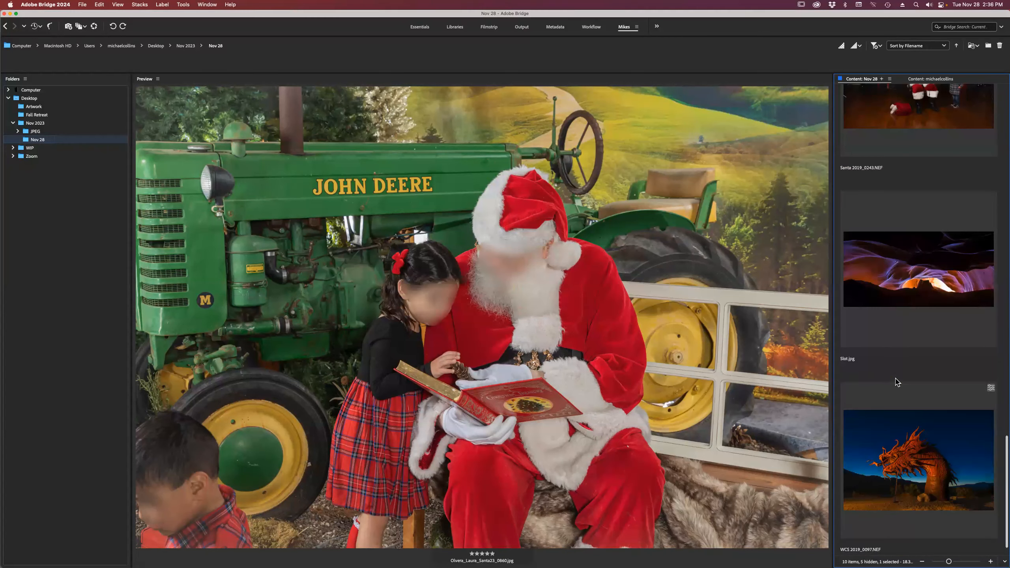
click(900, 286)
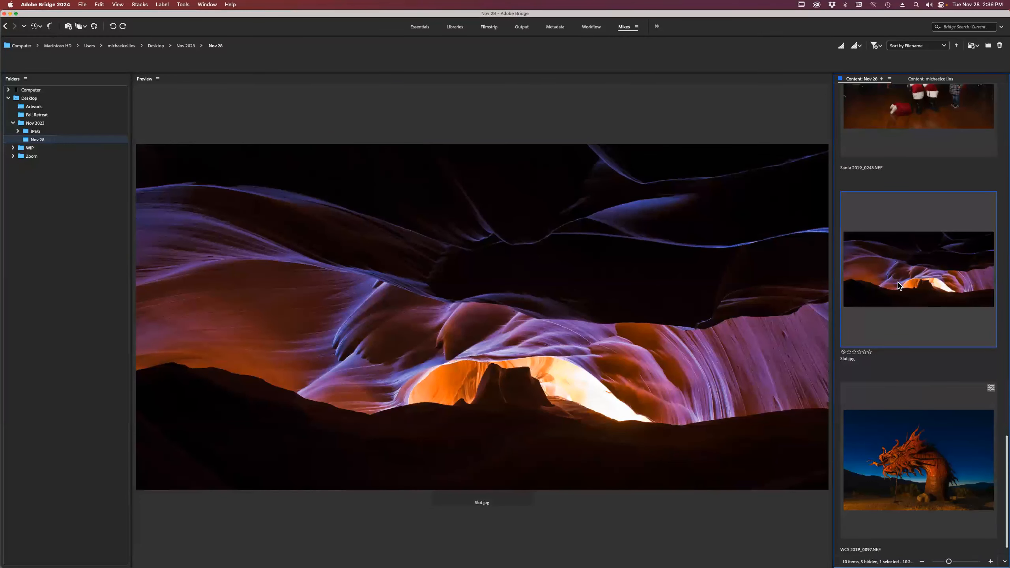
double_click(900, 286)
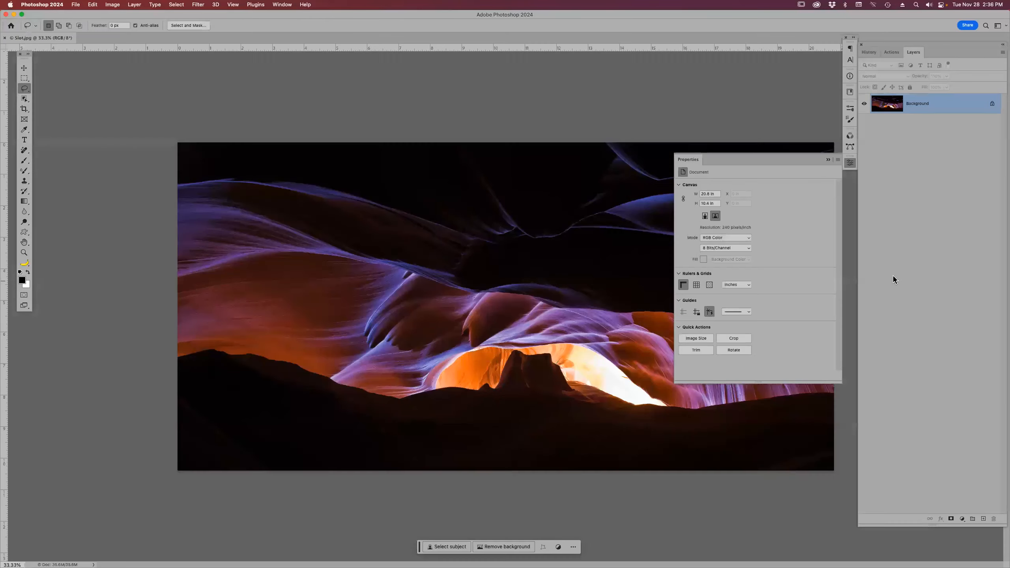
click(828, 159)
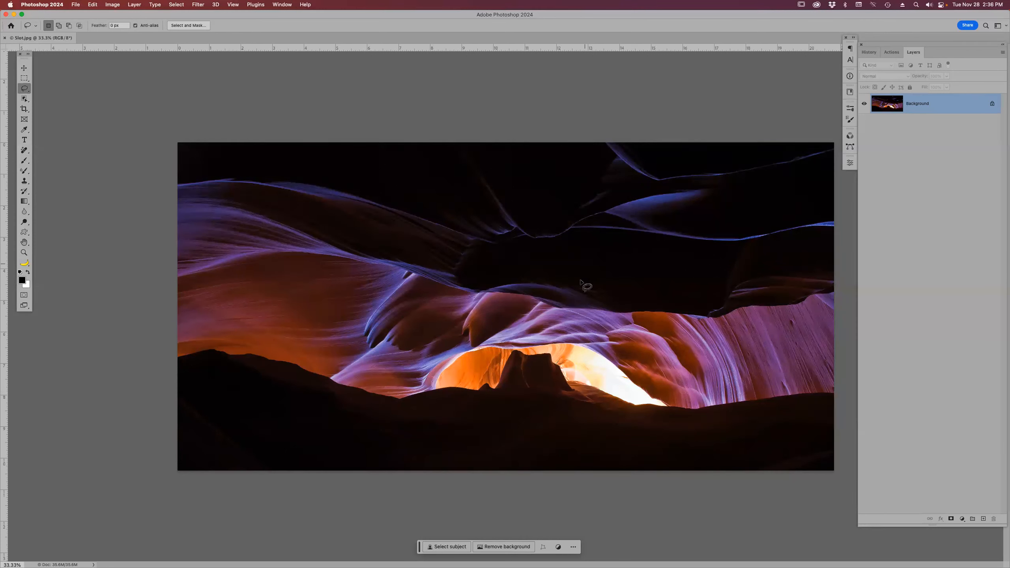
- Lasso the blown-out white area of the canyon opening and replace it using Generative Fill with an empty prompt
mouse_move(573, 382)
mouse_down()
mouse_move(666, 405)
mouse_move(599, 345)
mouse_move(570, 344)
mouse_move(566, 385)
mouse_up()
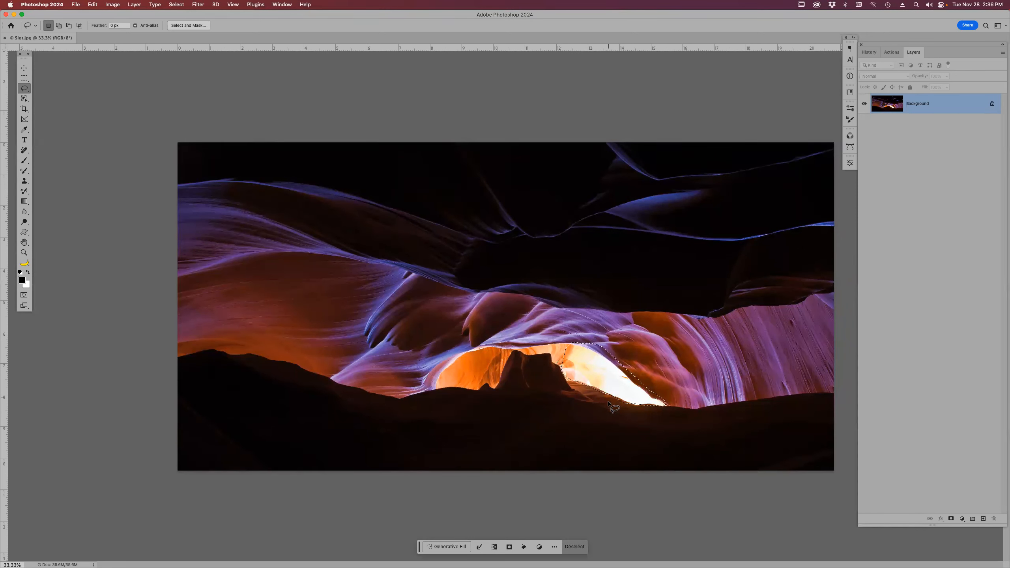
click(453, 549)
click(590, 546)
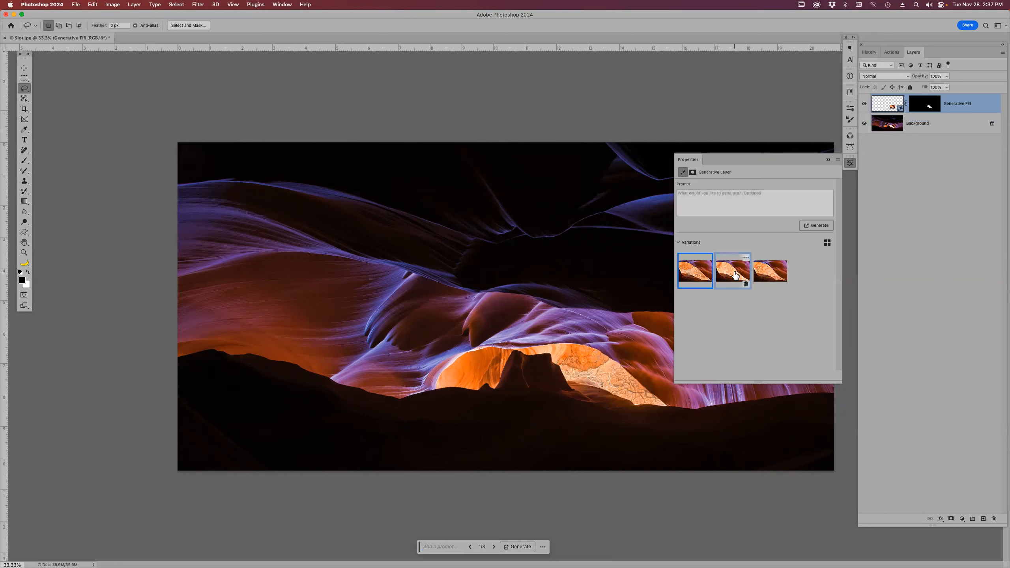
- Compare the canyon fill variations, choose the third one, and merge the Generative Fill layer down into the Background
click(734, 274)
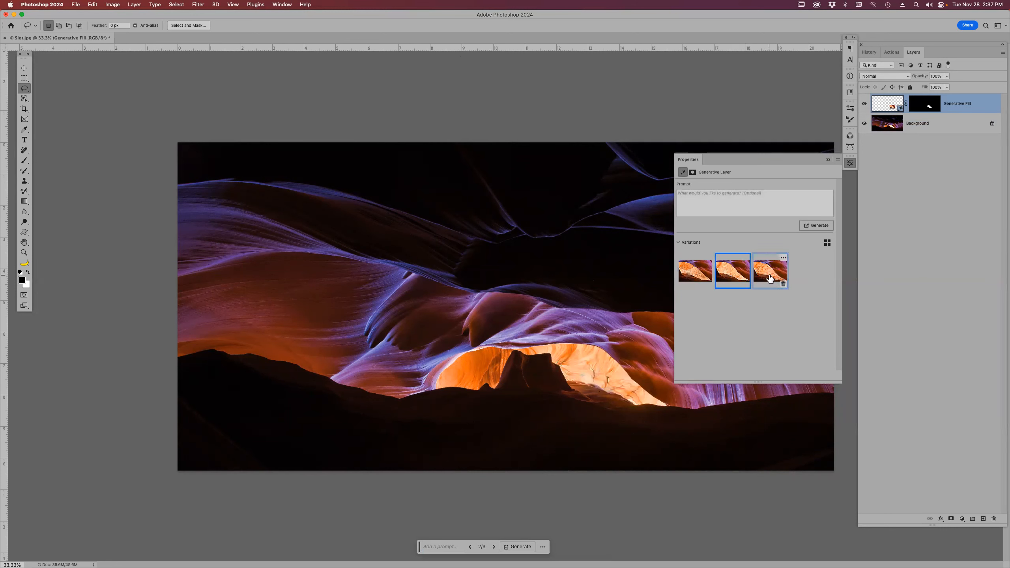
click(770, 279)
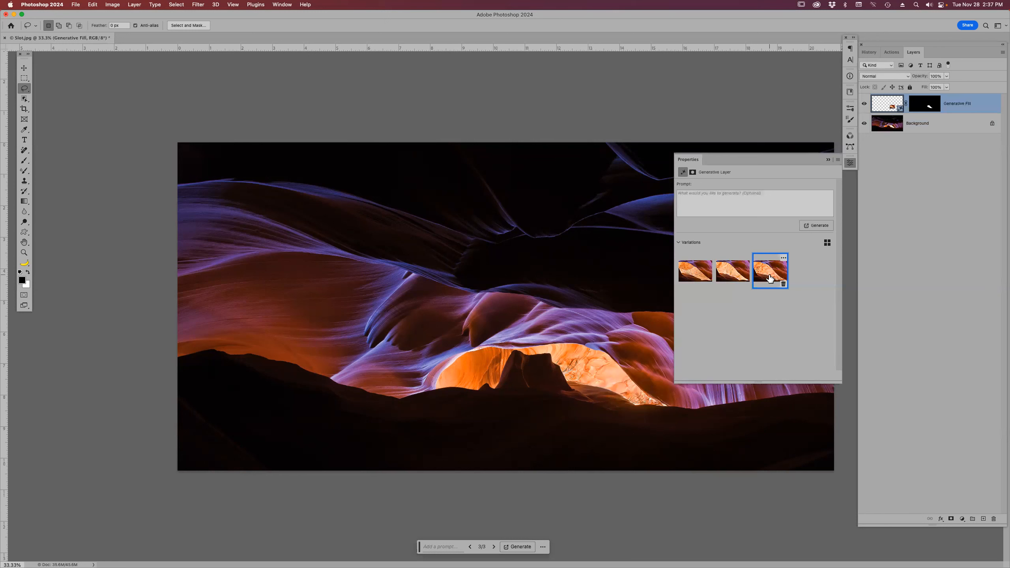
click(829, 159)
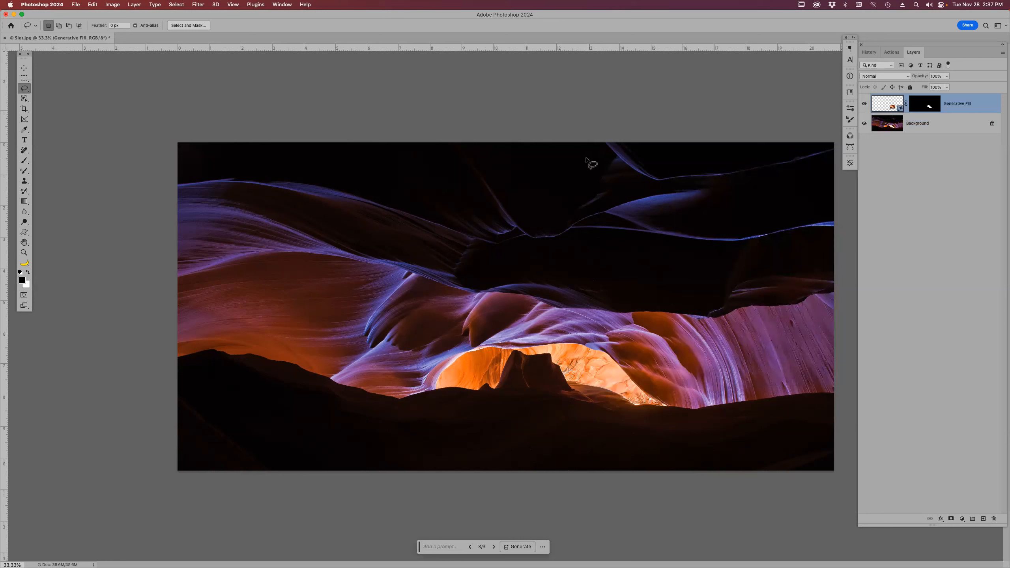
key(BackSpace)
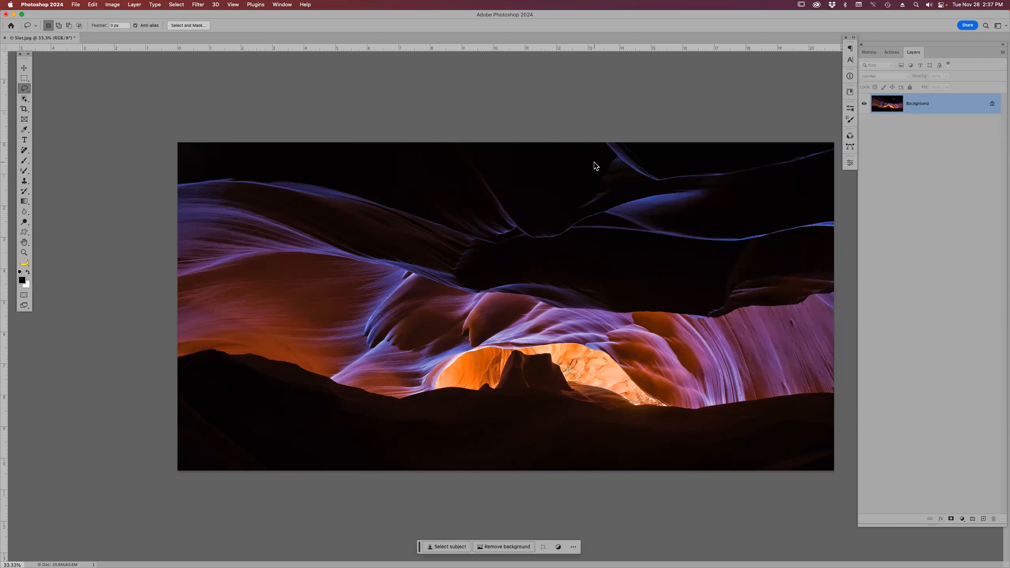
- Open the merged canyon image in the Skylum Software Luminar 4 filter
click(200, 5)
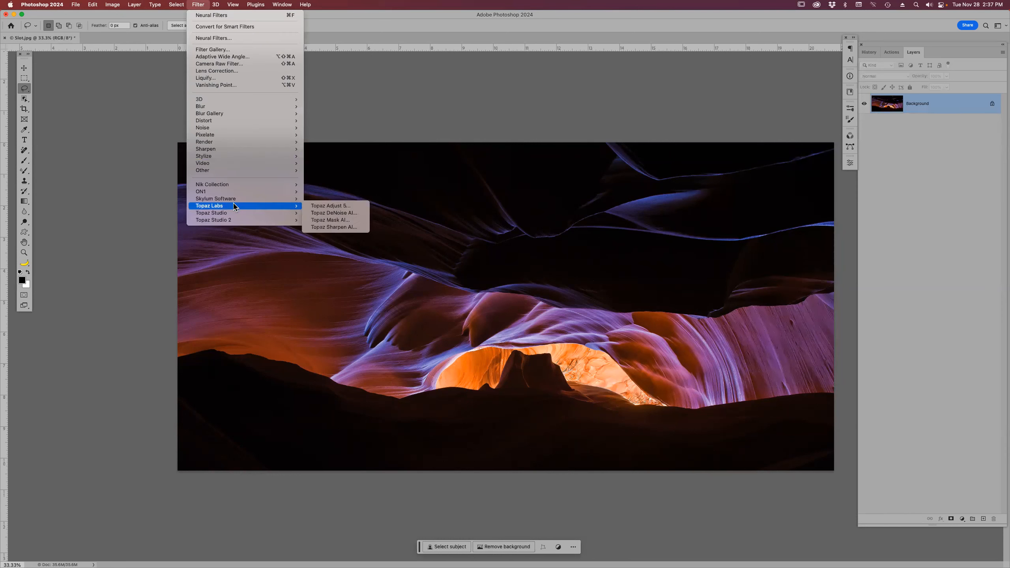
mouse_move(247, 199)
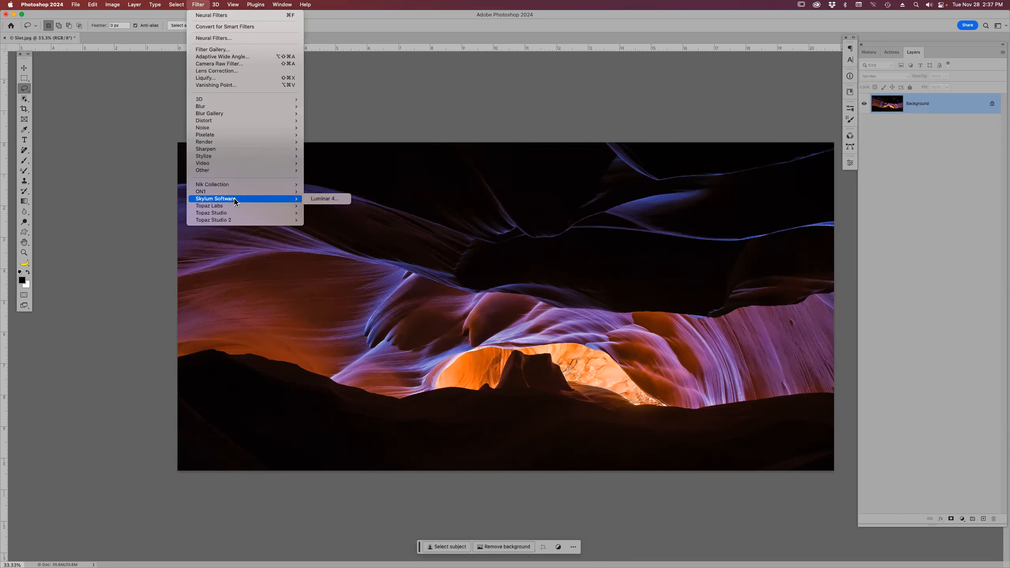
click(324, 199)
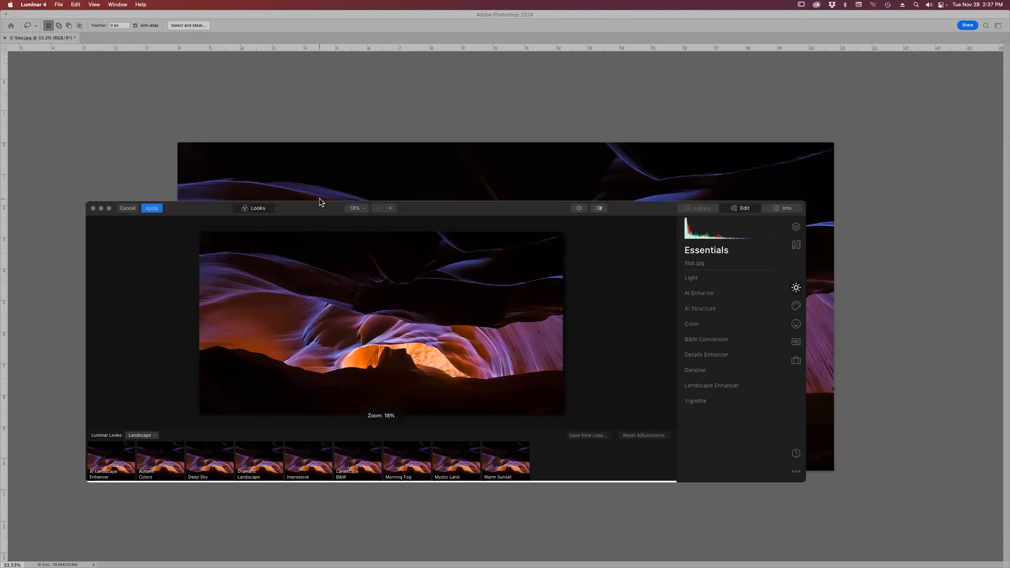
- Try the Landscape looks from AI Landscape Enhancer through Mystic Land, select Warm Sunset, and apply it to the canyon image
click(110, 465)
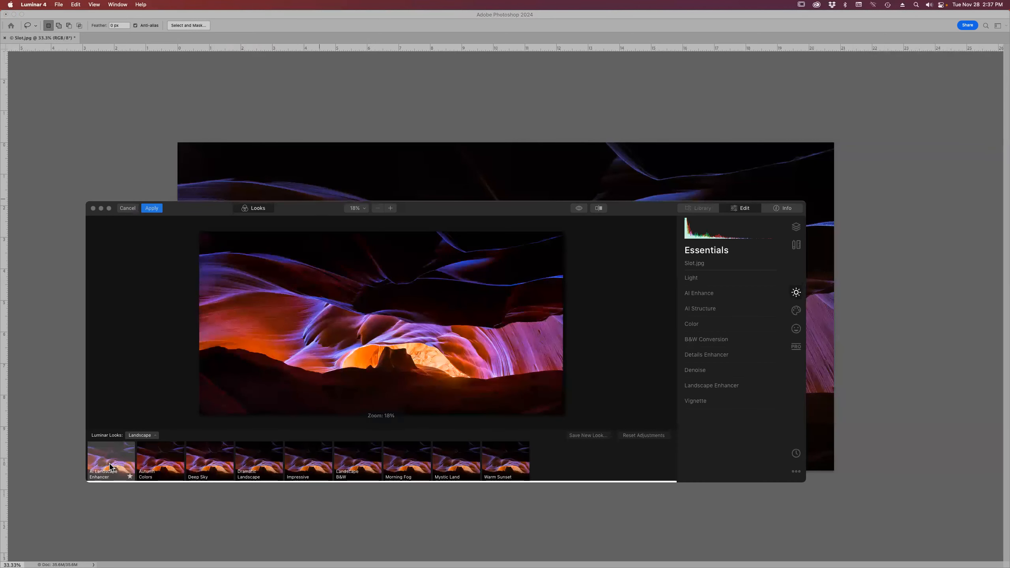
click(166, 467)
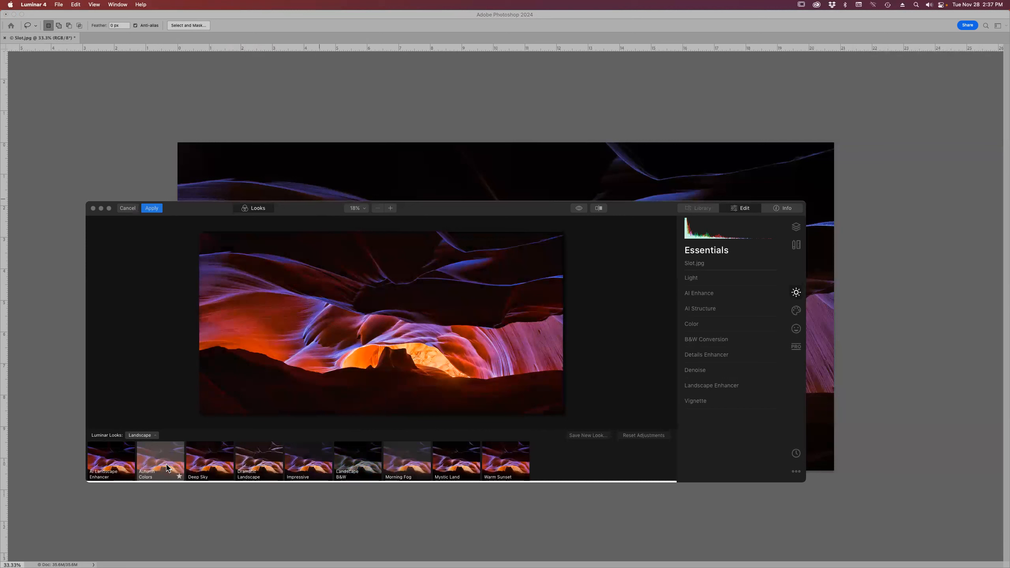
click(222, 468)
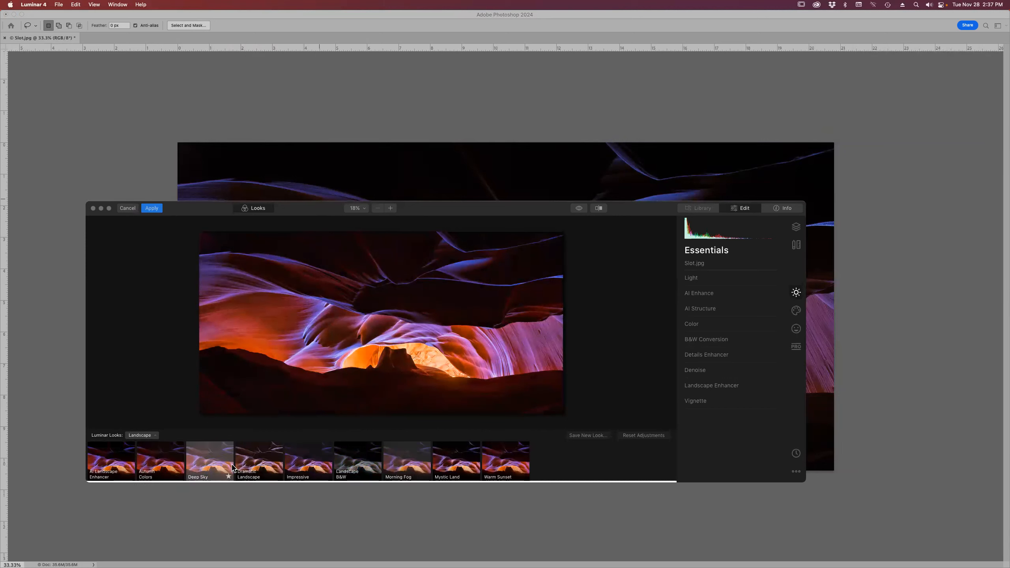
click(260, 469)
click(302, 472)
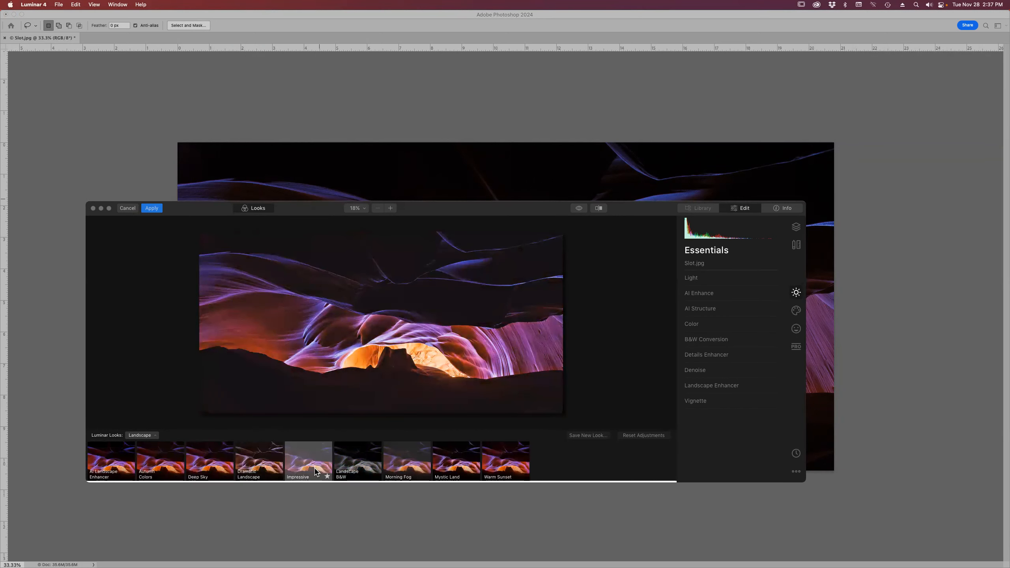
click(362, 469)
click(405, 468)
click(447, 465)
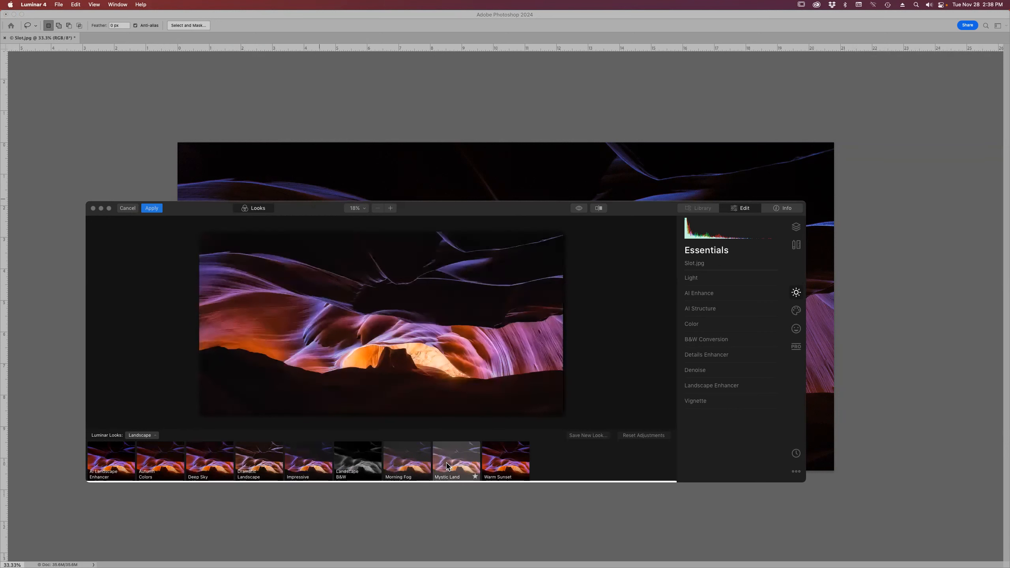
click(504, 466)
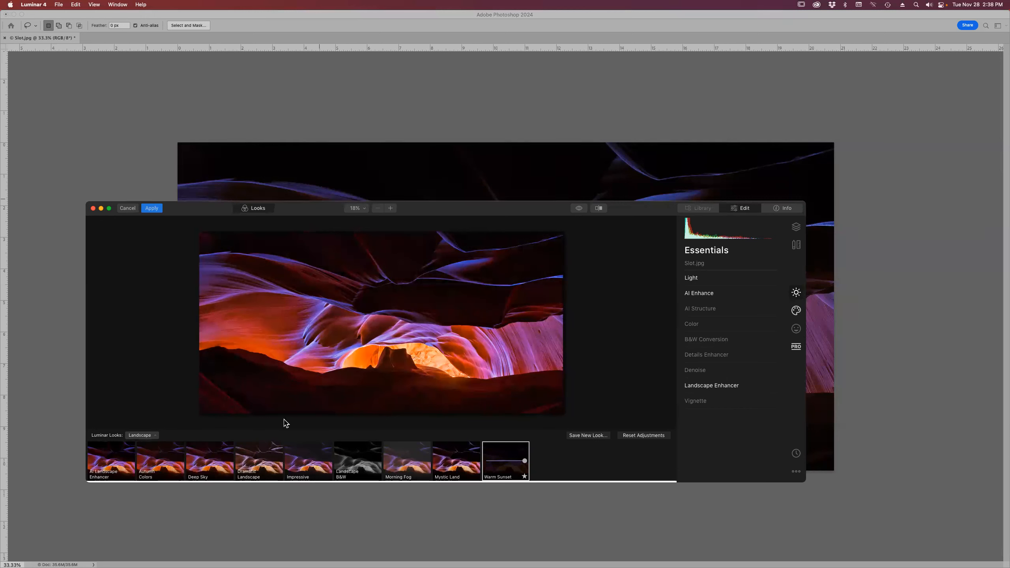
click(154, 211)
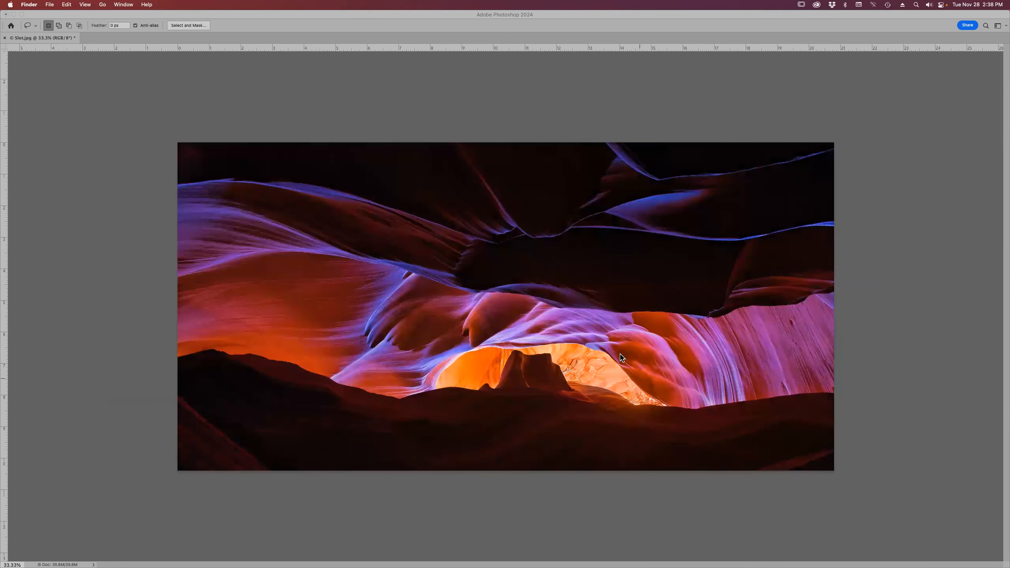
- Return to Photoshop and step the canyon image back to its Open history state to view the original
click(771, 109)
click(869, 52)
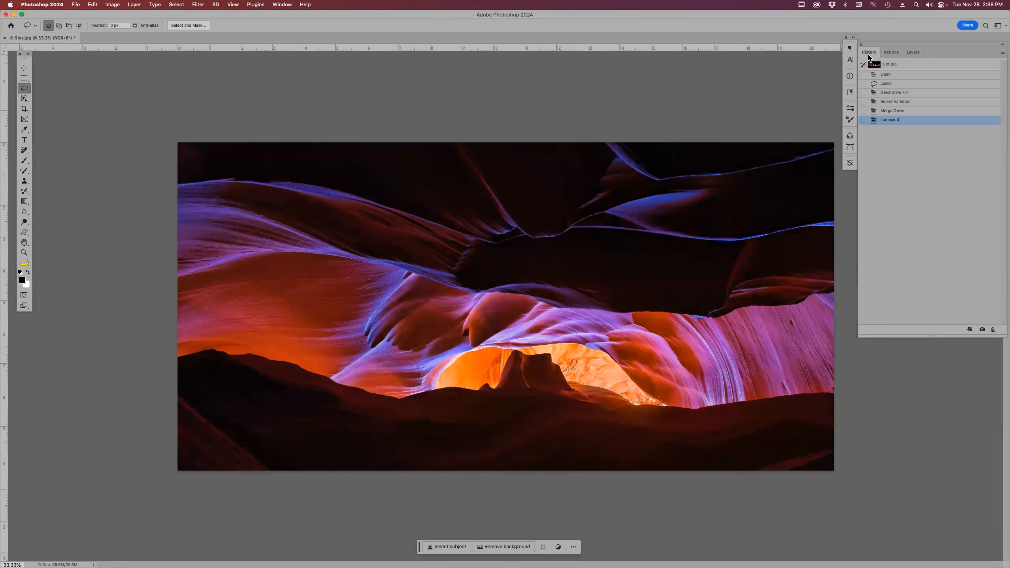
click(893, 75)
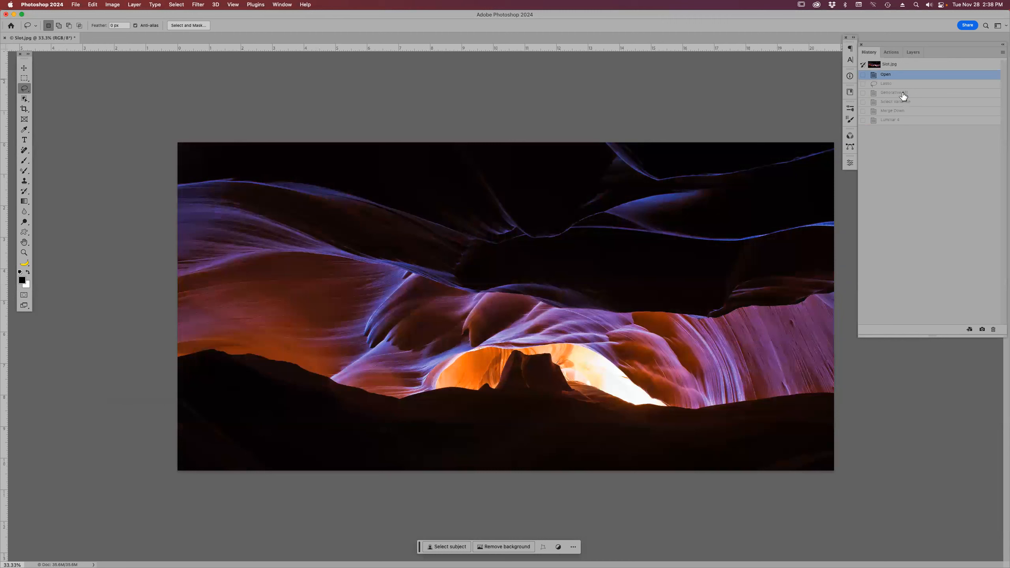
- Compare the Luminar 4 and Open history states of the canyon image, ending on the Luminar 4 state
click(909, 125)
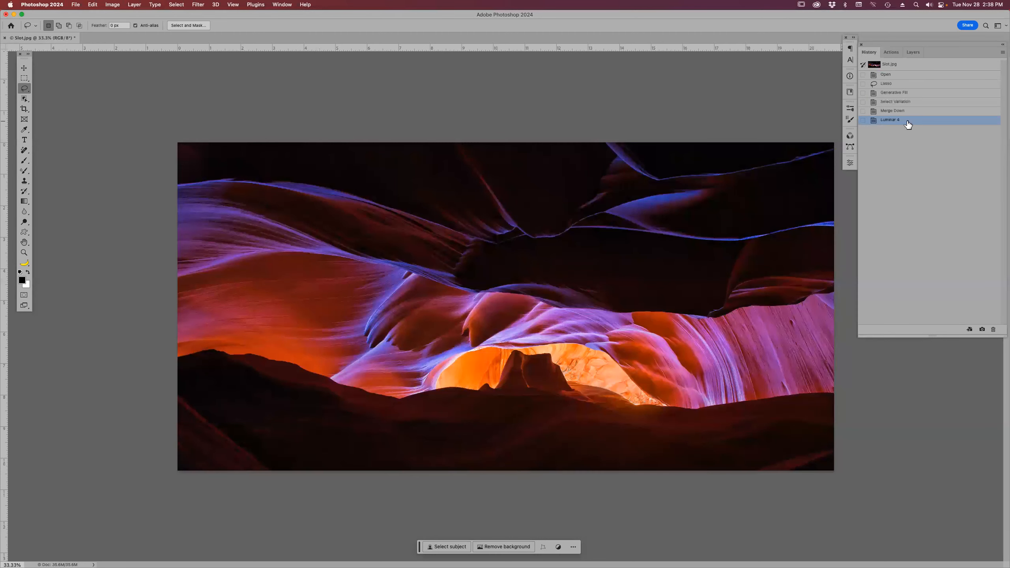
click(896, 76)
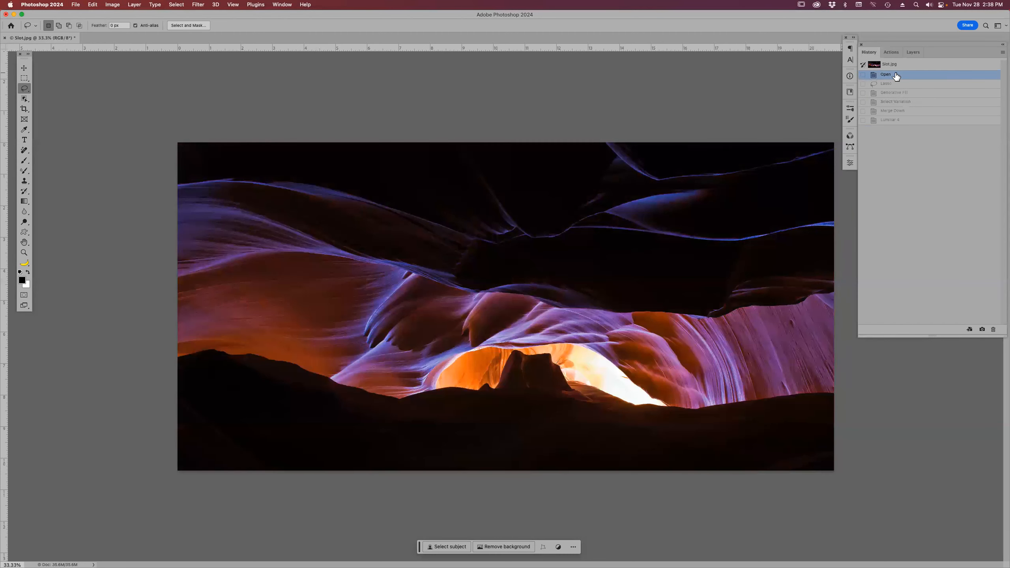
click(899, 124)
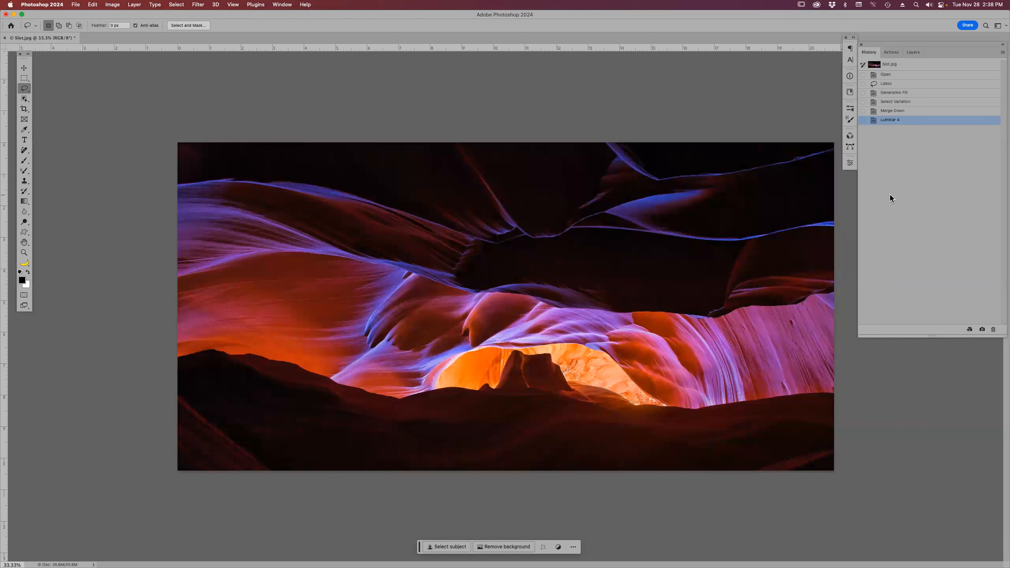
- Lasso the lower-right and lower-left corners of the canyon image and fill them using Generative Fill without a prompt
click(914, 52)
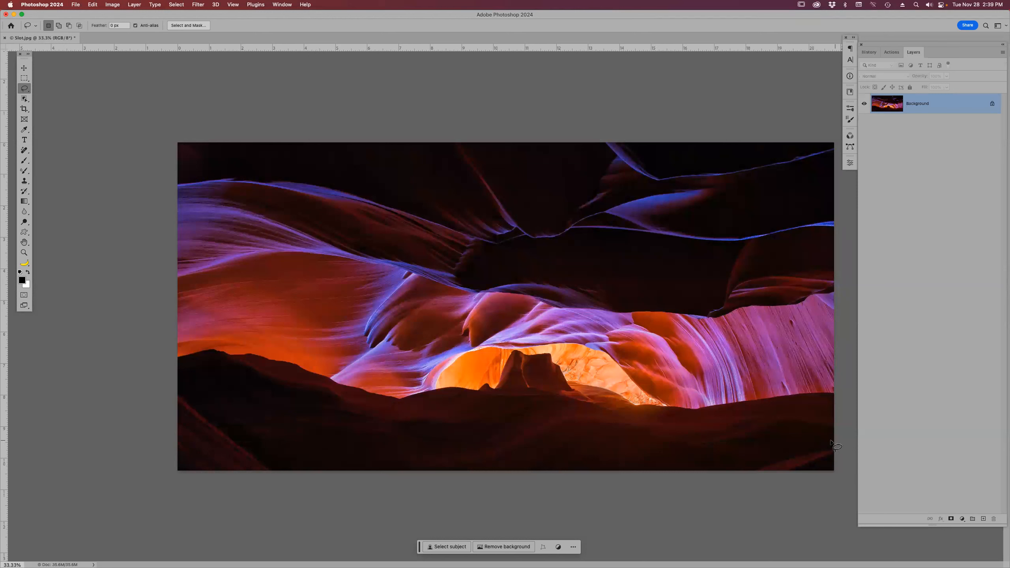
mouse_move(755, 473)
mouse_down()
mouse_move(779, 449)
mouse_move(839, 443)
mouse_move(838, 482)
mouse_move(746, 481)
mouse_up()
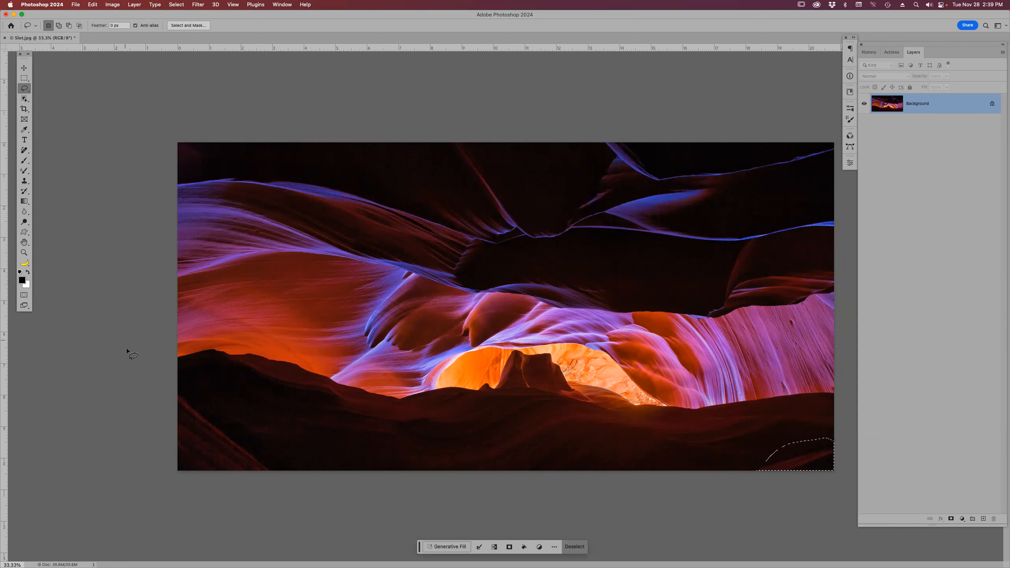
mouse_move(178, 385)
mouse_down()
mouse_move(277, 464)
mouse_move(253, 487)
mouse_up()
drag(167, 493, 164, 384)
click(438, 547)
click(594, 547)
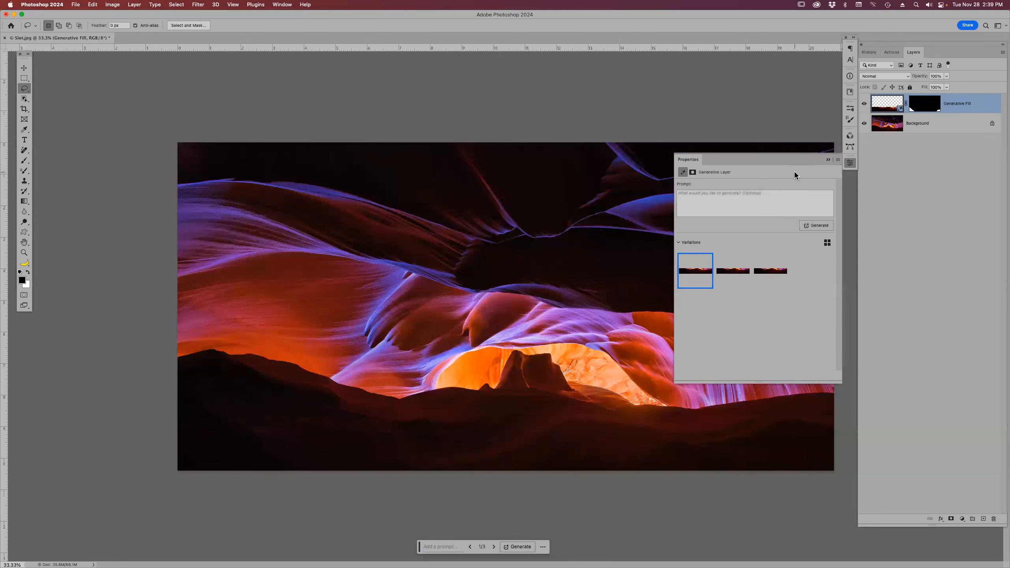
- Compare the corner fill variations and keep the third one
click(738, 275)
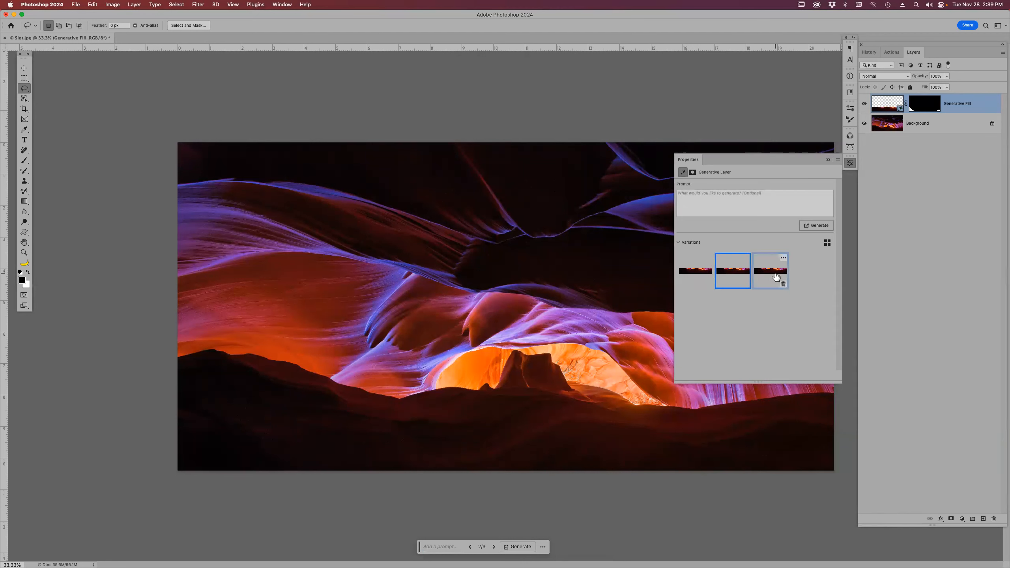
click(776, 277)
click(828, 160)
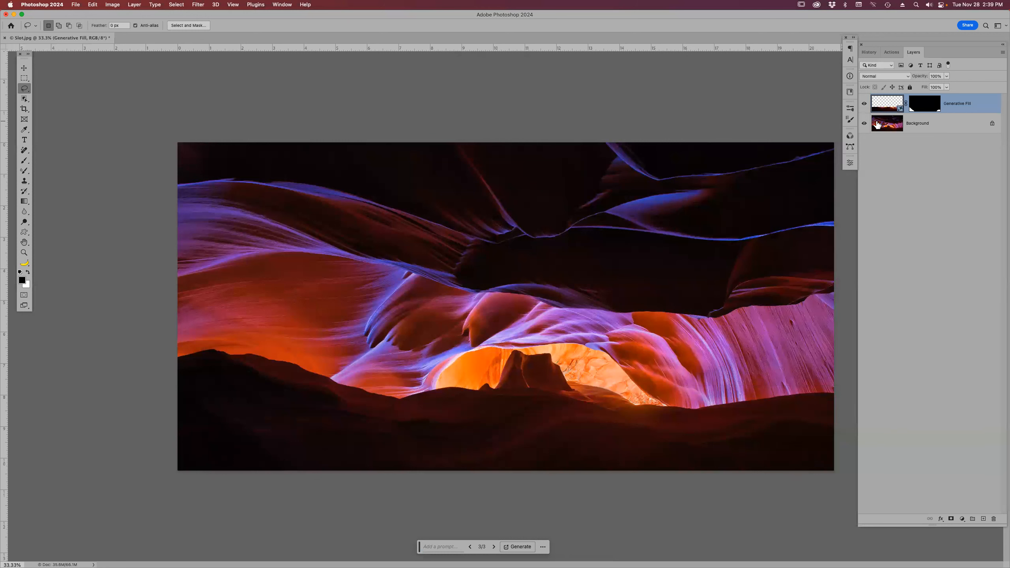
- Toggle the Generative Fill layer's visibility to compare the corners, and review the canyon image's original Open history state
click(865, 104)
click(864, 104)
click(864, 104)
click(864, 105)
click(870, 53)
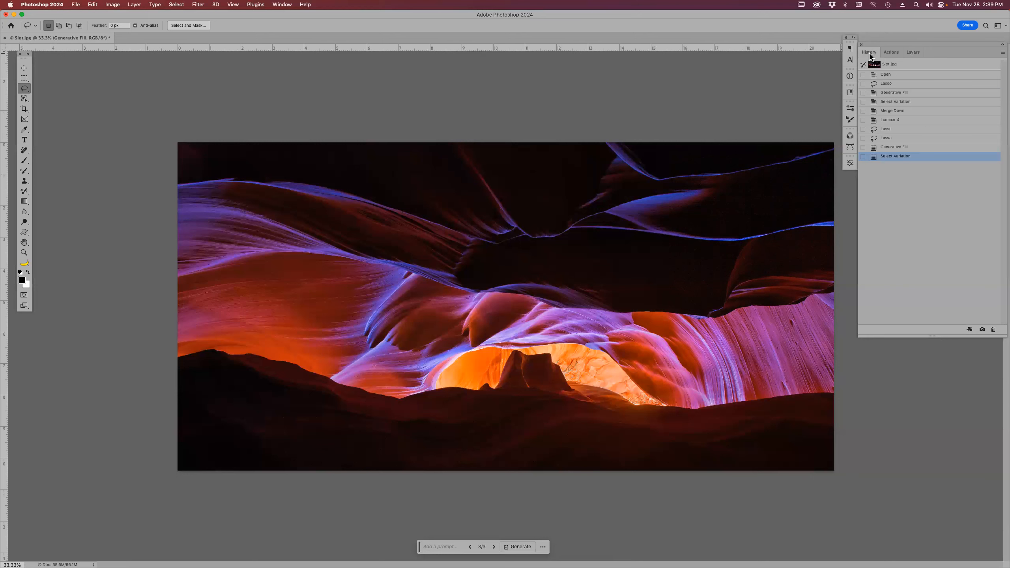
click(889, 75)
click(913, 52)
- Close Slot.jpg without saving and switch to Adobe Bridge
key(super+w)
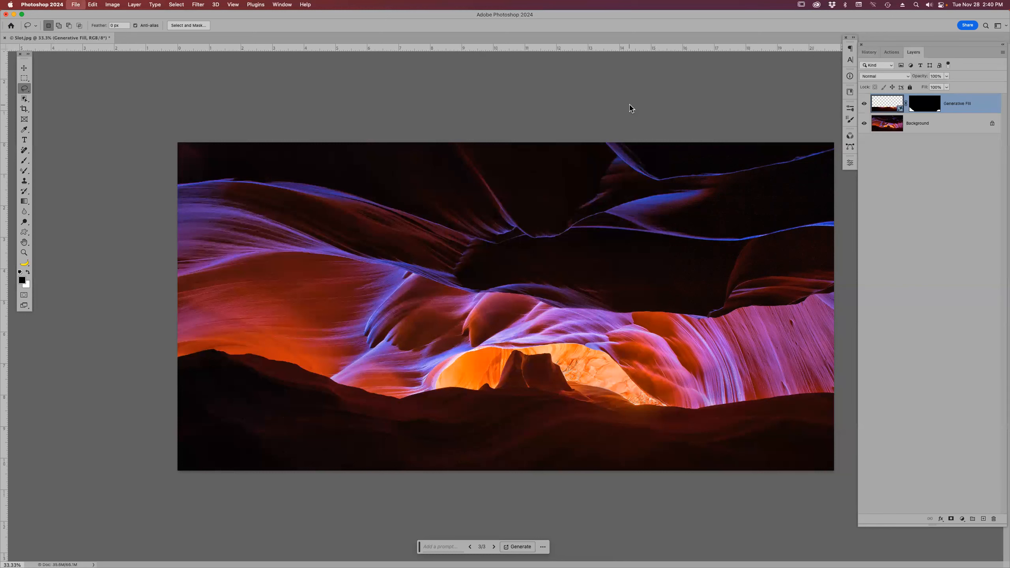
click(505, 206)
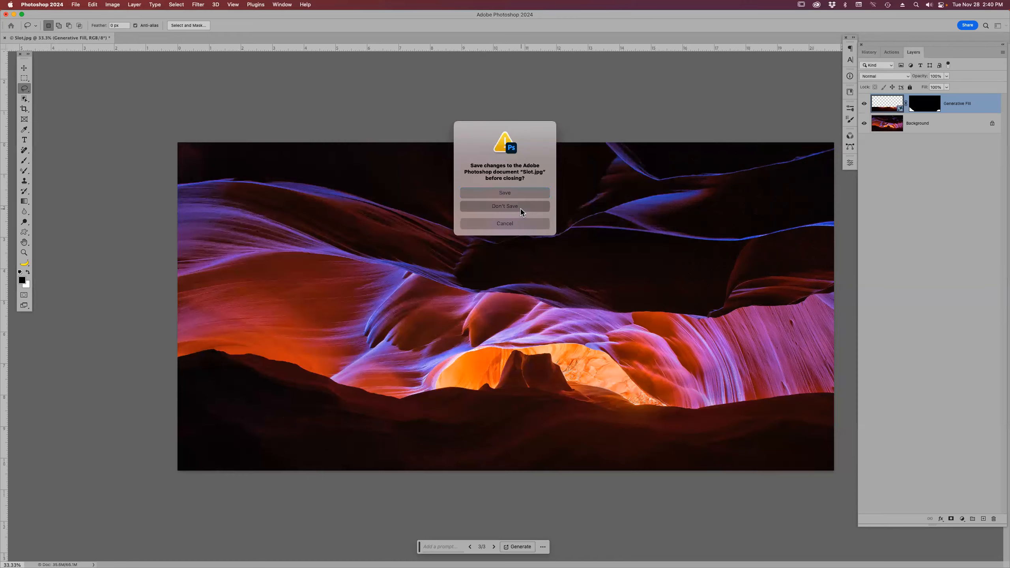
key(super+Tab)
key(super+Tab)
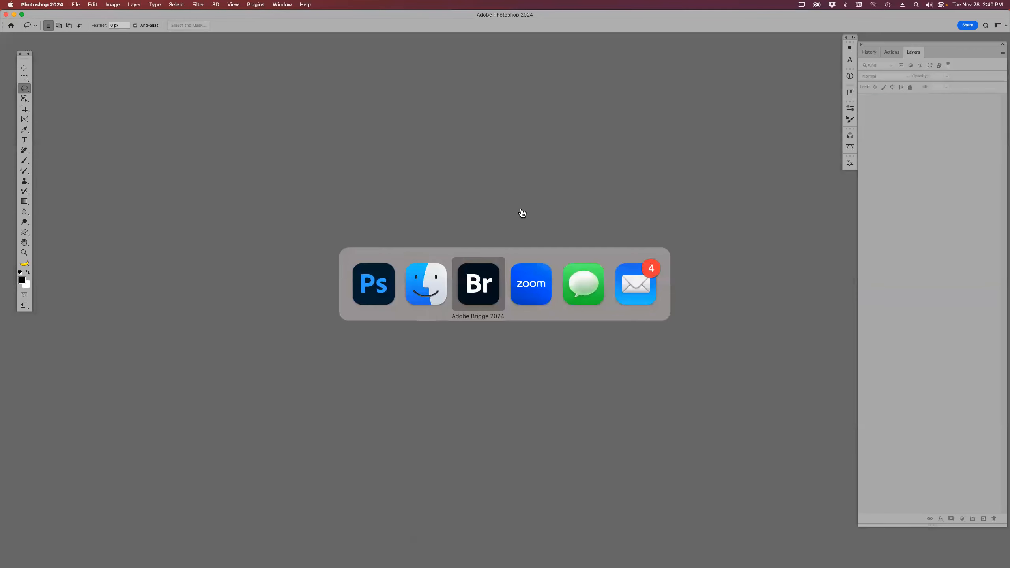
- Find the PSD photo of the family posing with Santa beside the green tractor and open it in Photoshop
scroll(893, 317, up, 5)
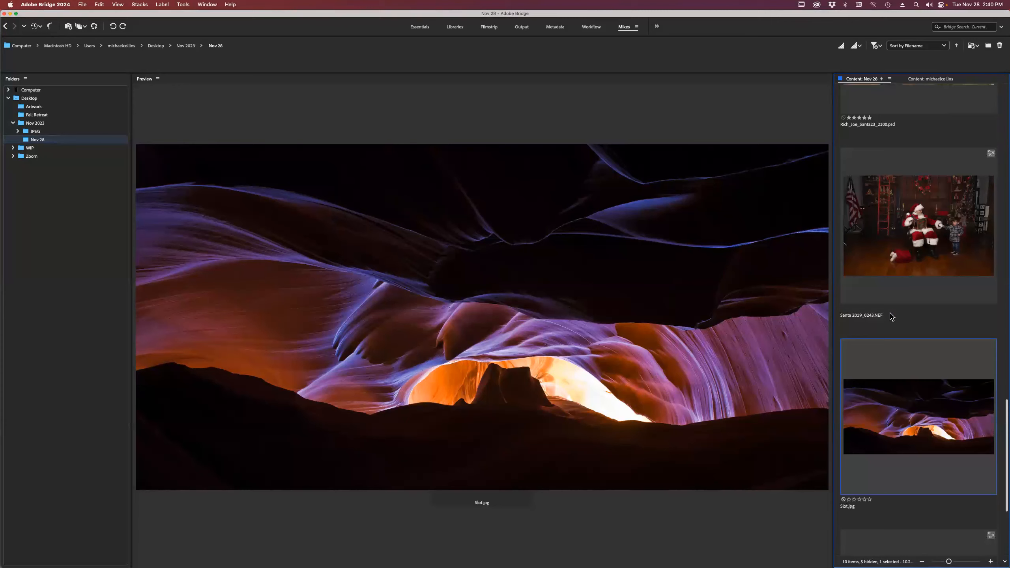
click(911, 262)
scroll(911, 261, up, 2)
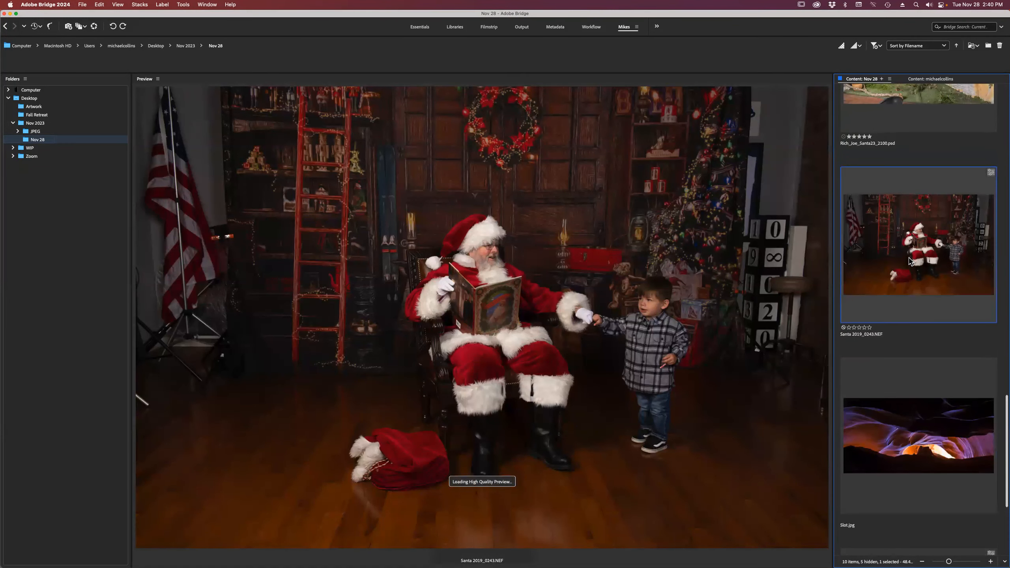
scroll(912, 261, up, 5)
click(911, 262)
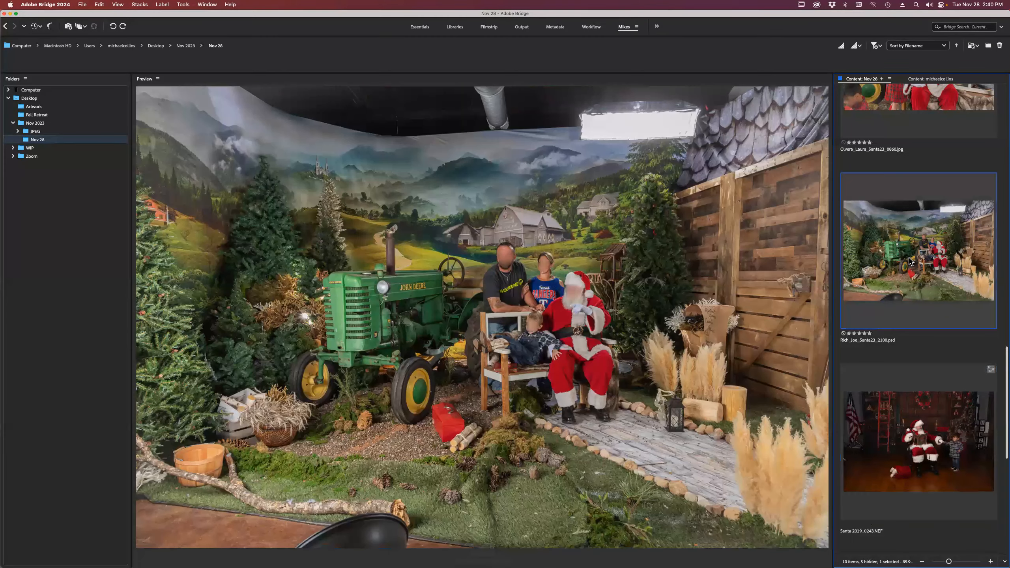
double_click(911, 262)
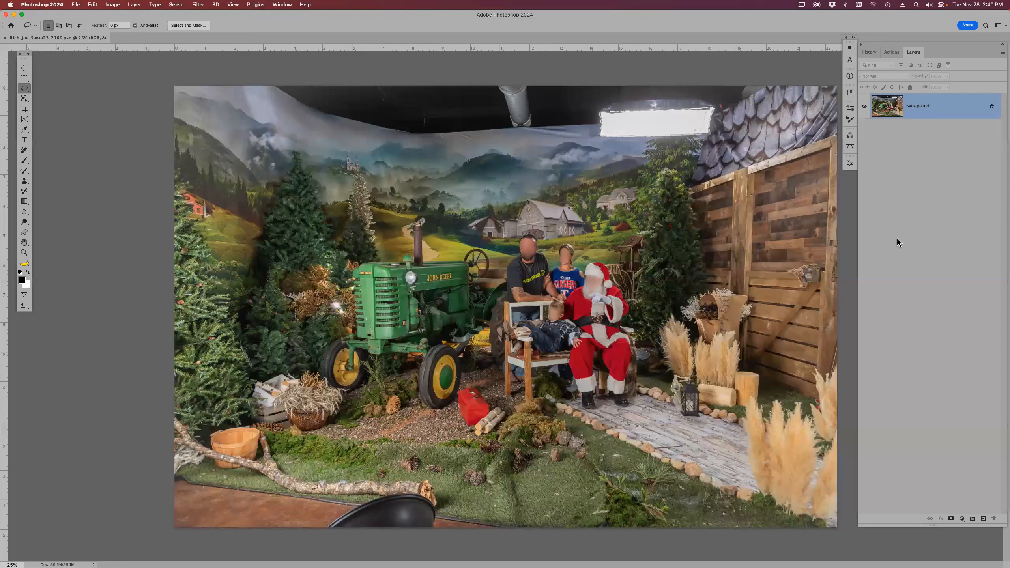
- Remove the yellow logo from the man's shirt and the Texas Rangers lettering from the woman's shirt using the Remove tool at size 35
key(z)
drag(469, 207, 649, 361)
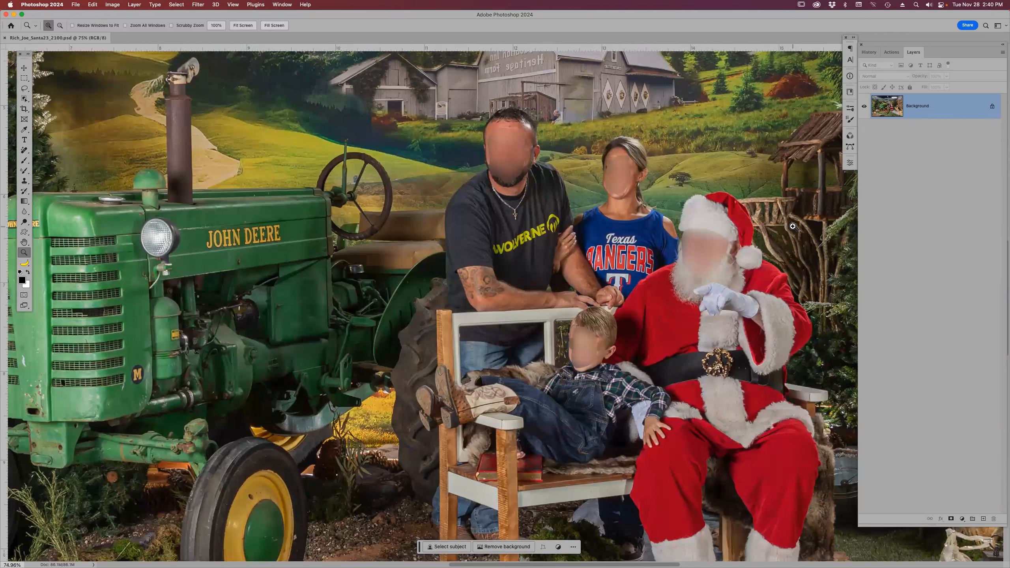
key(j)
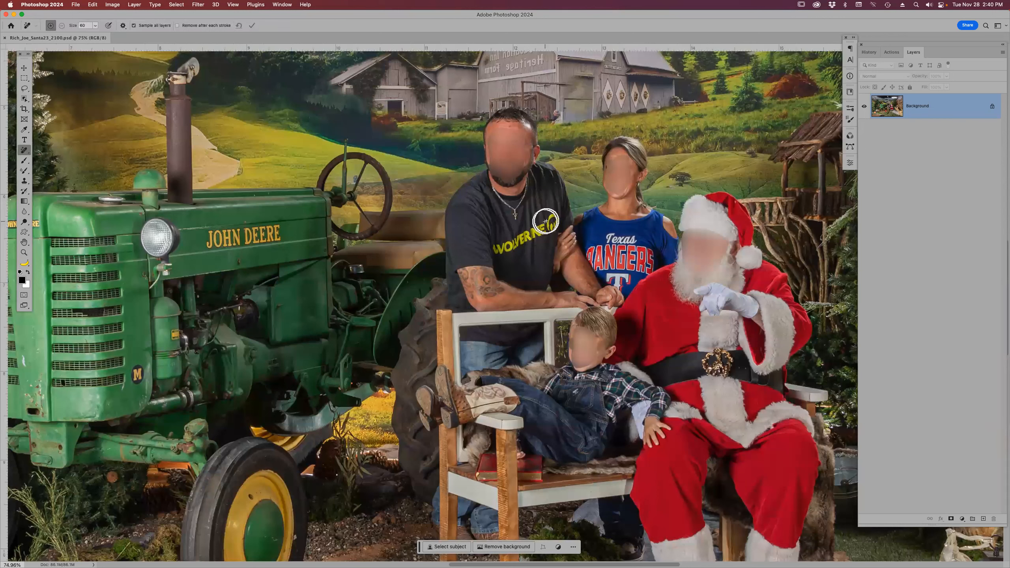
key(bracketleft)
key(bracketleft)
key(bracketleft)
key(bracketleft)
key(bracketleft)
mouse_move(555, 216)
mouse_down()
mouse_move(495, 251)
mouse_move(557, 219)
mouse_up()
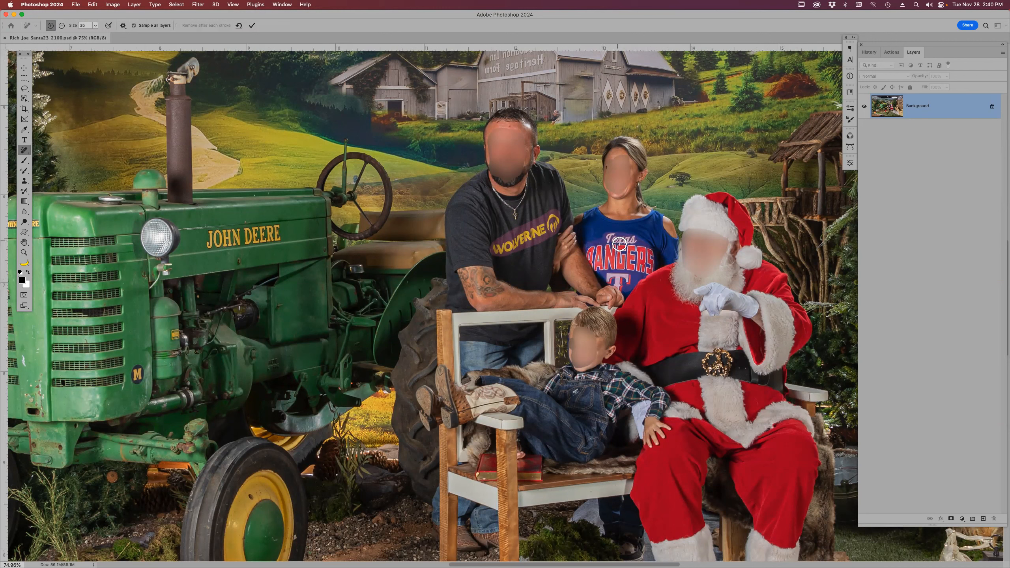
click(580, 275)
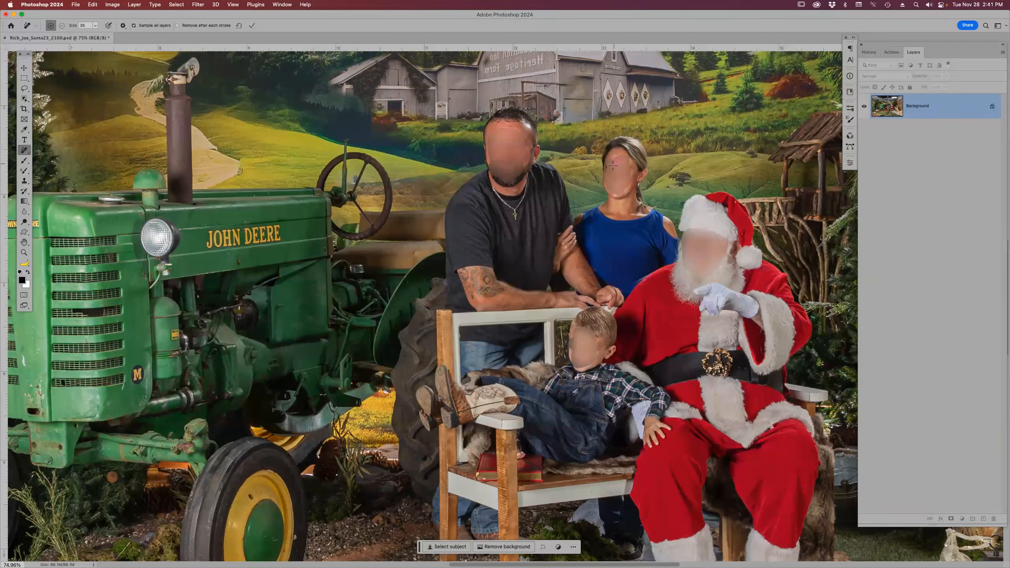
- Try the Remove tool on the woman's face and close the photo without saving
drag(625, 162, 642, 156)
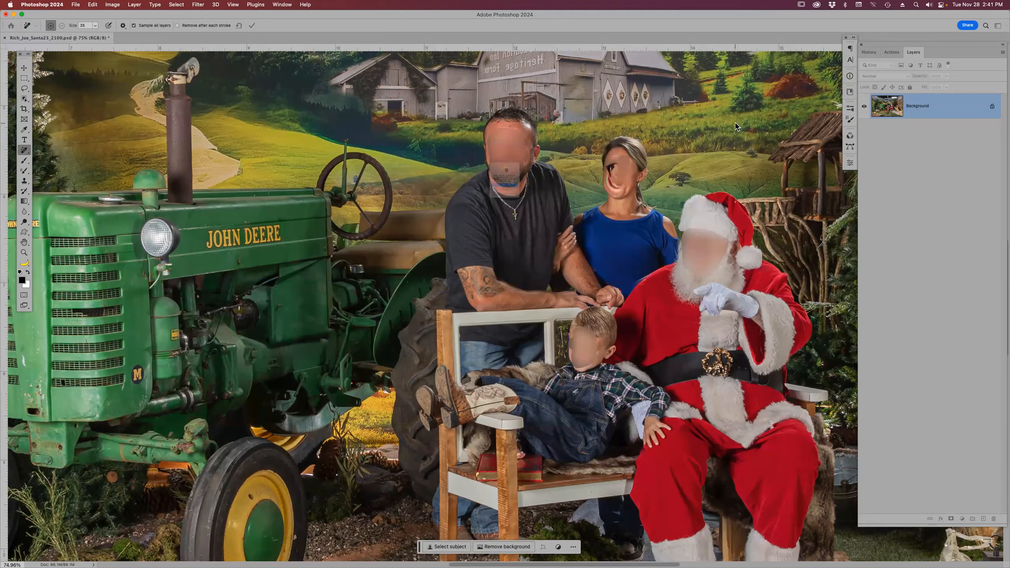
key(super+w)
click(505, 211)
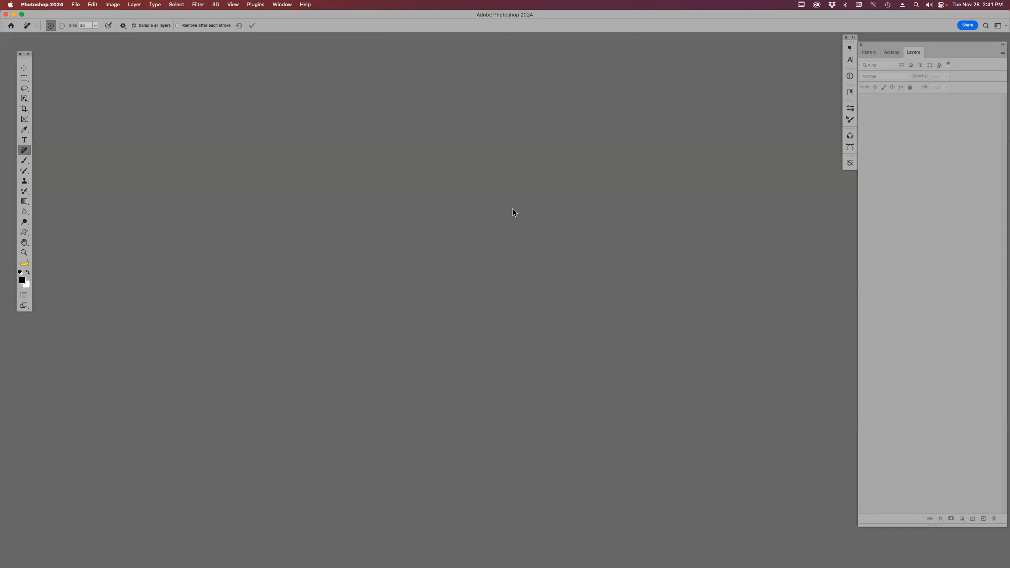
- Switch to Adobe Bridge and open the CR2 photo of Santa on the bench with the family on the tractor in Camera Raw
key(super+Tab)
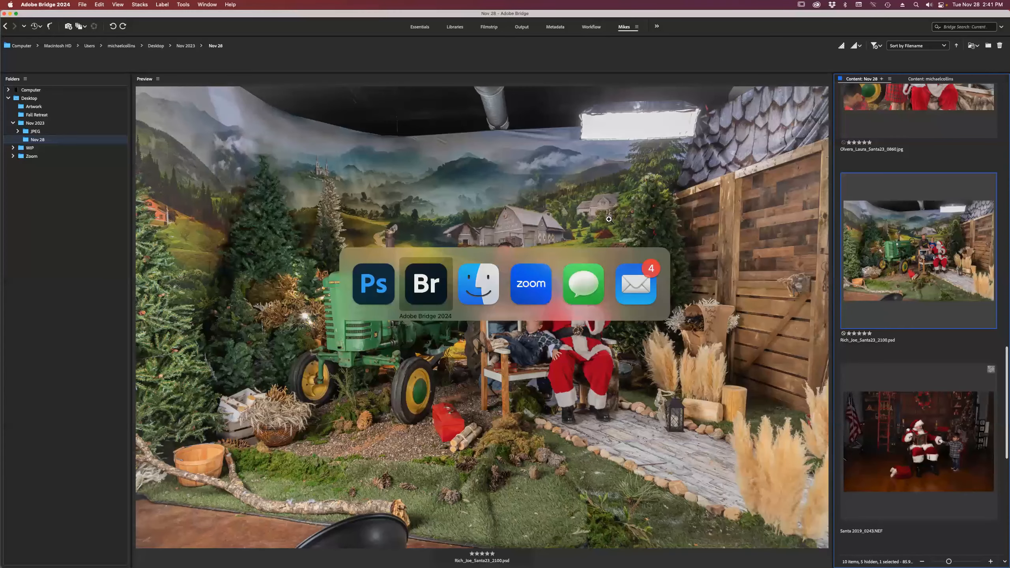
scroll(904, 253, up, 4)
scroll(905, 253, up, 3)
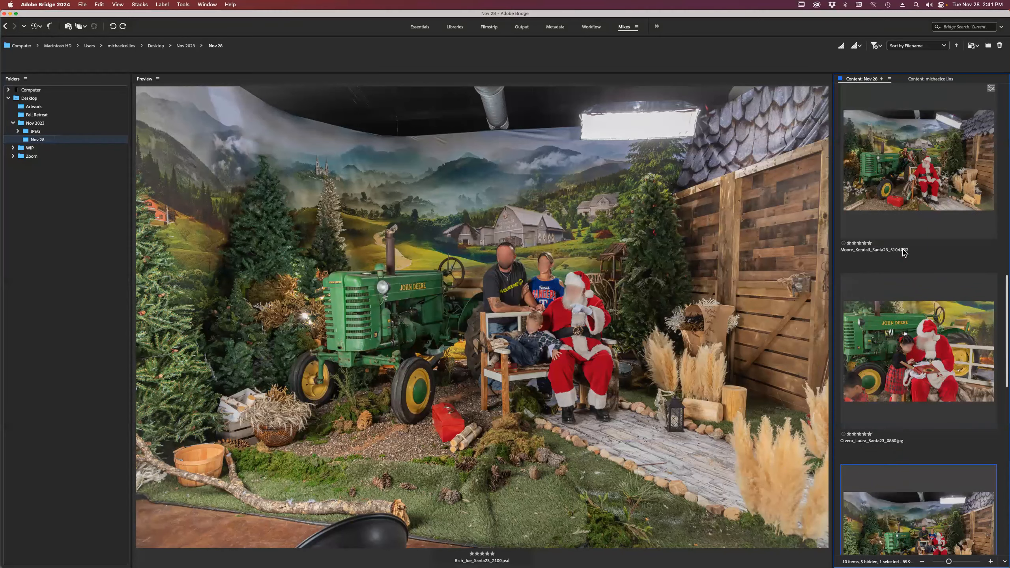
click(907, 189)
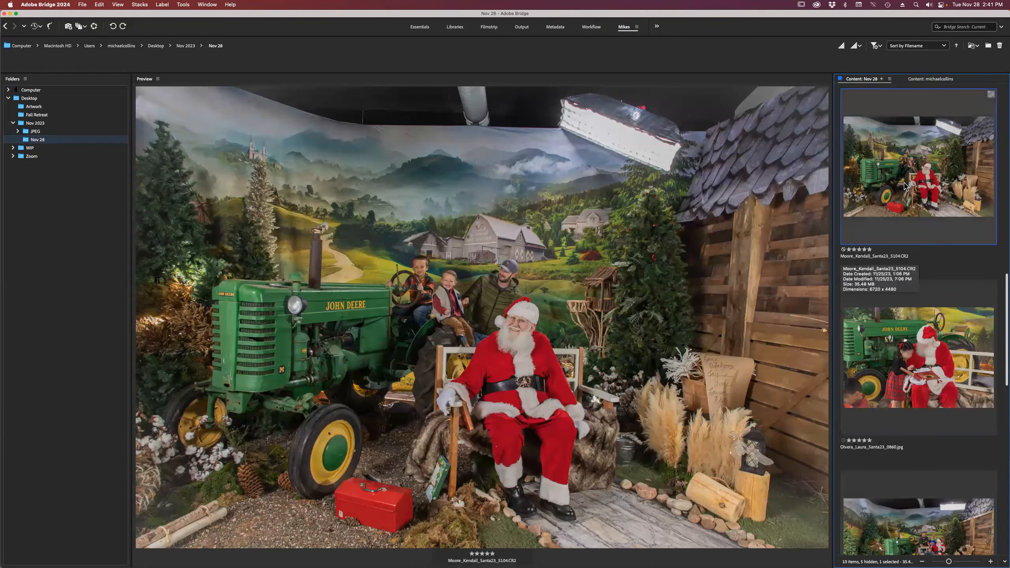
key(super+Tab)
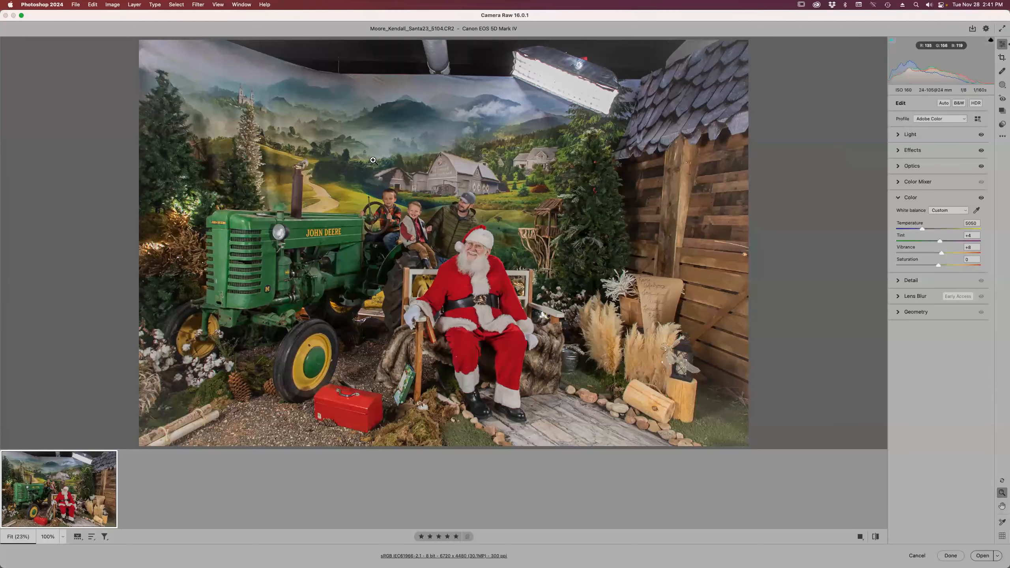
drag(374, 161, 391, 120)
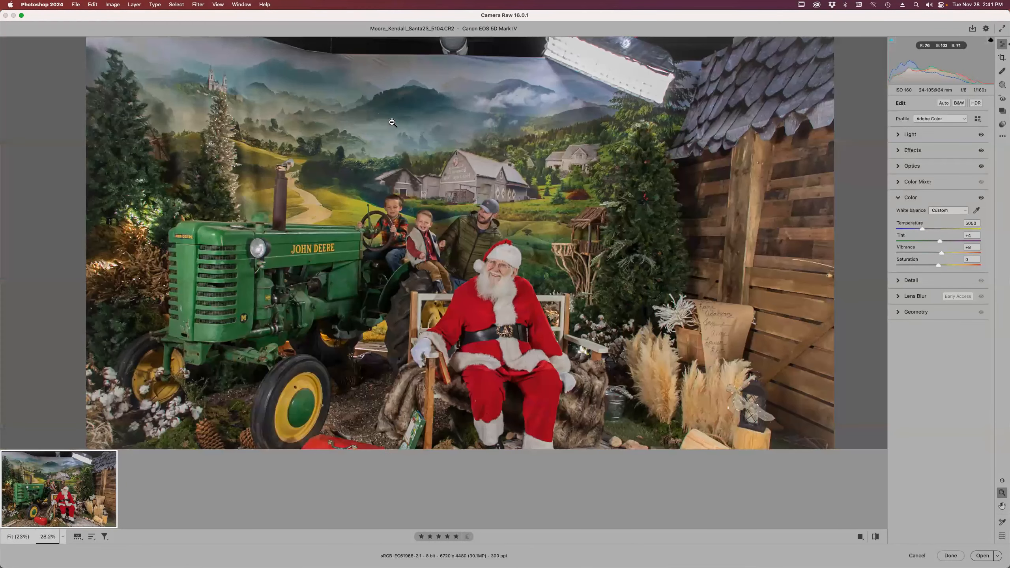
click(1002, 137)
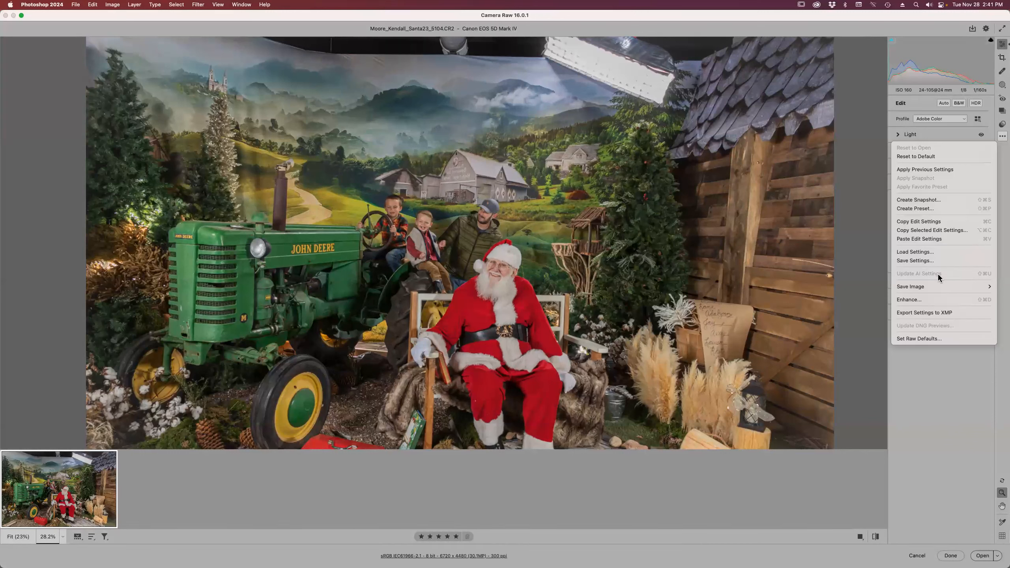
click(931, 471)
click(917, 556)
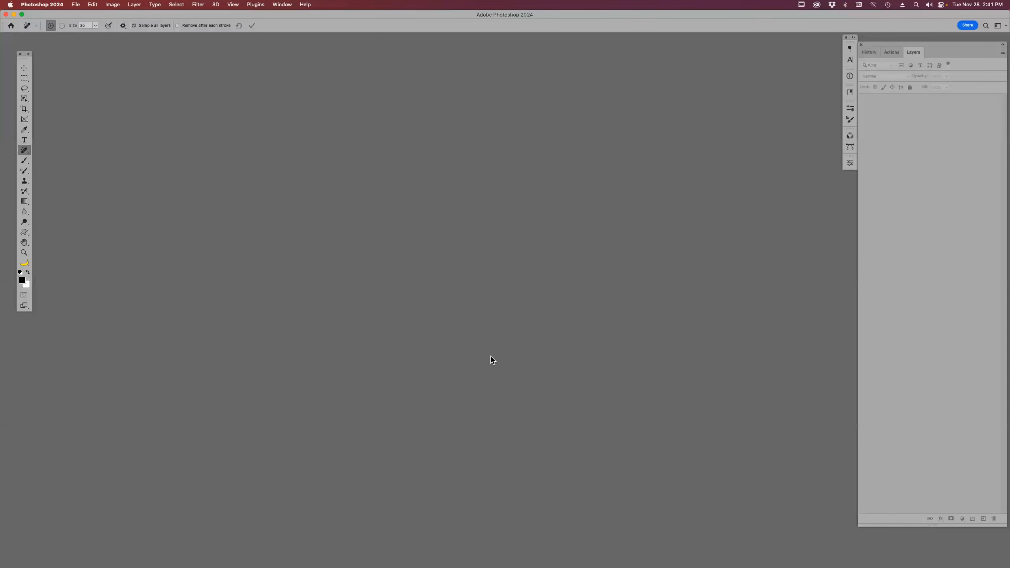
- In Adobe Bridge, clear the develop settings of the CR2 tractor Santa photo and reopen it in Camera Raw
key(super+Tab)
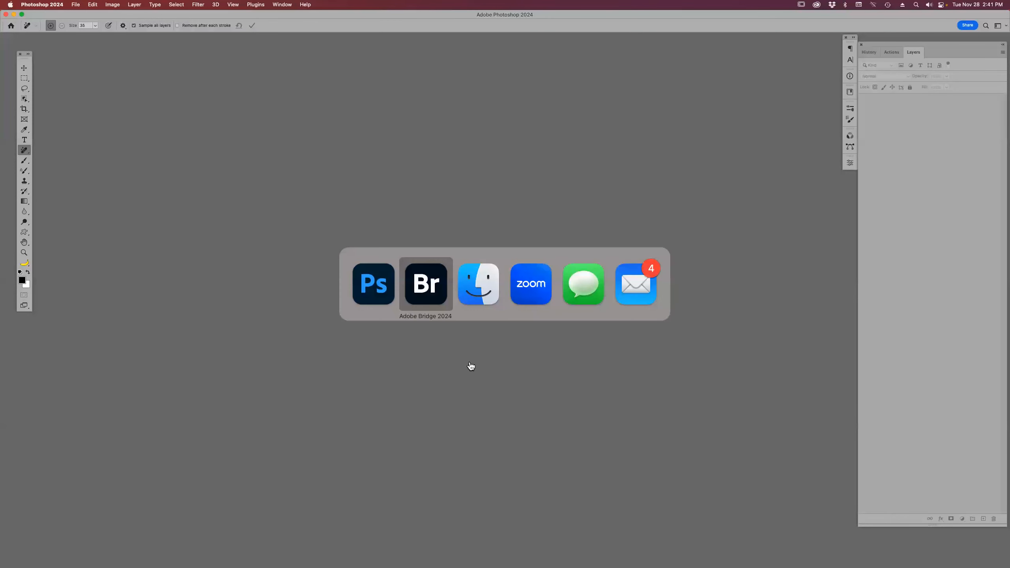
click(421, 305)
right_click(907, 182)
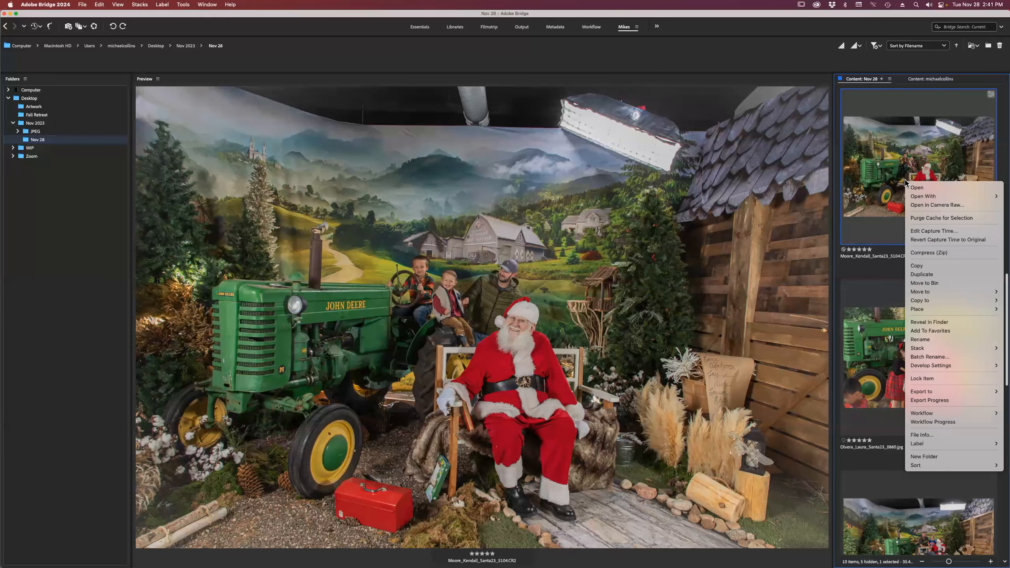
mouse_move(953, 416)
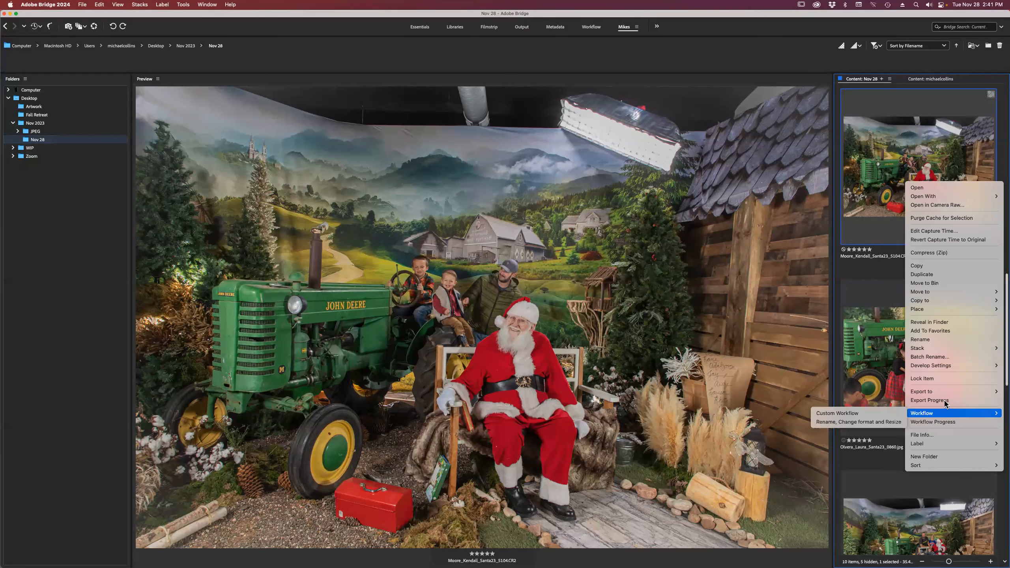
mouse_move(948, 364)
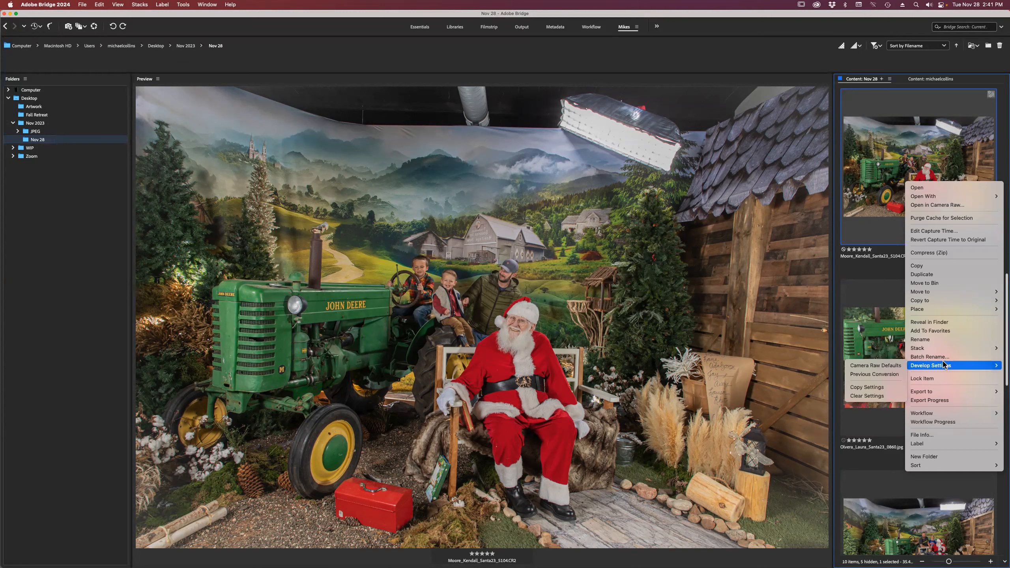
click(856, 396)
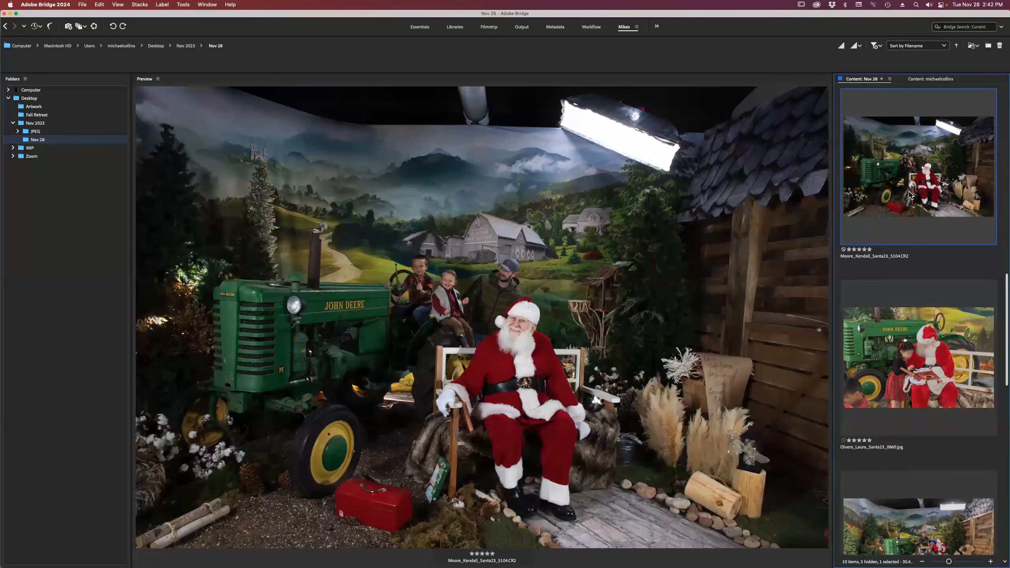
double_click(887, 181)
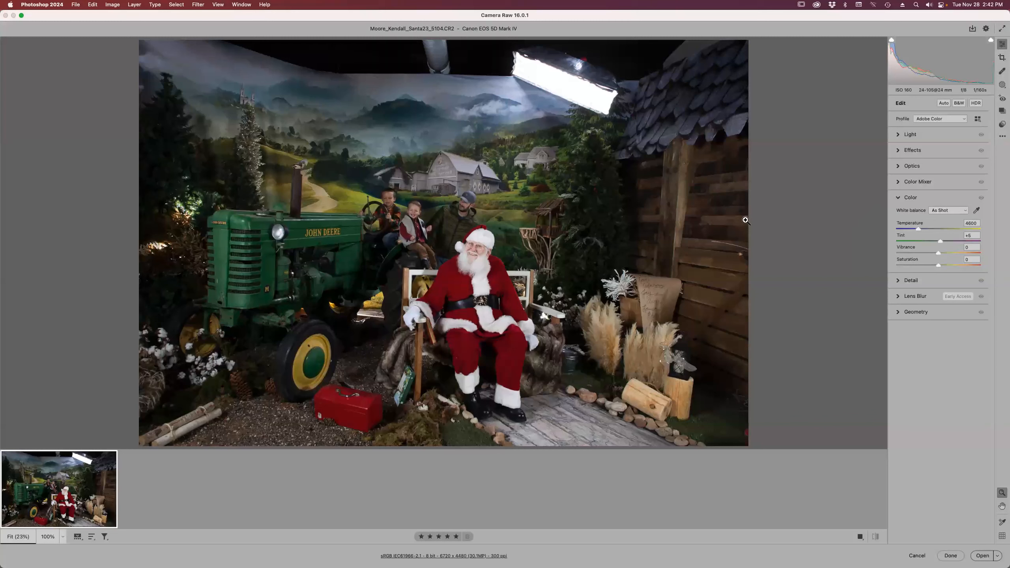
- Load the Santa_Farm_Kitten.xmp settings onto the raw tractor Santa photo and open it in Photoshop
click(1002, 137)
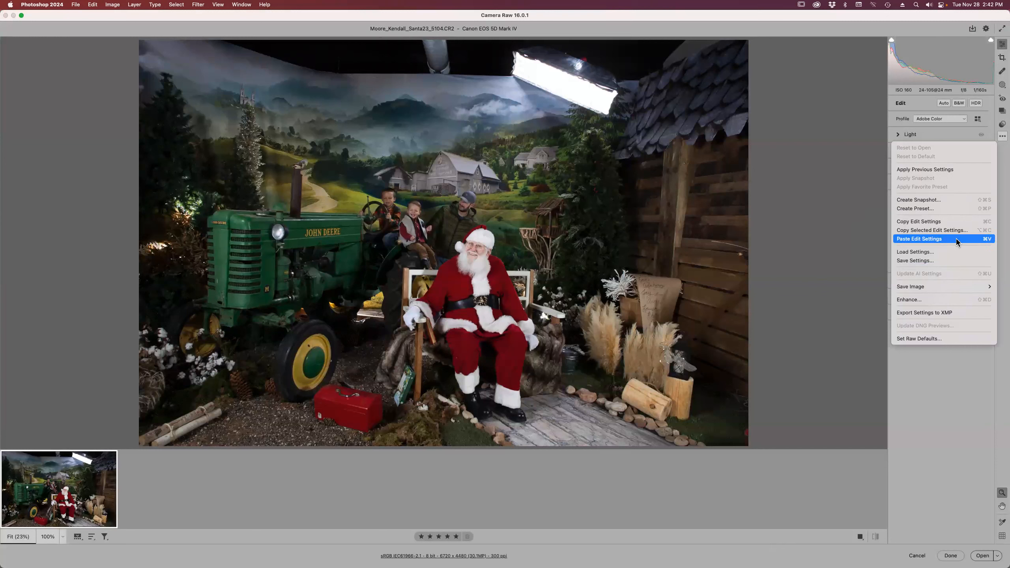
click(935, 252)
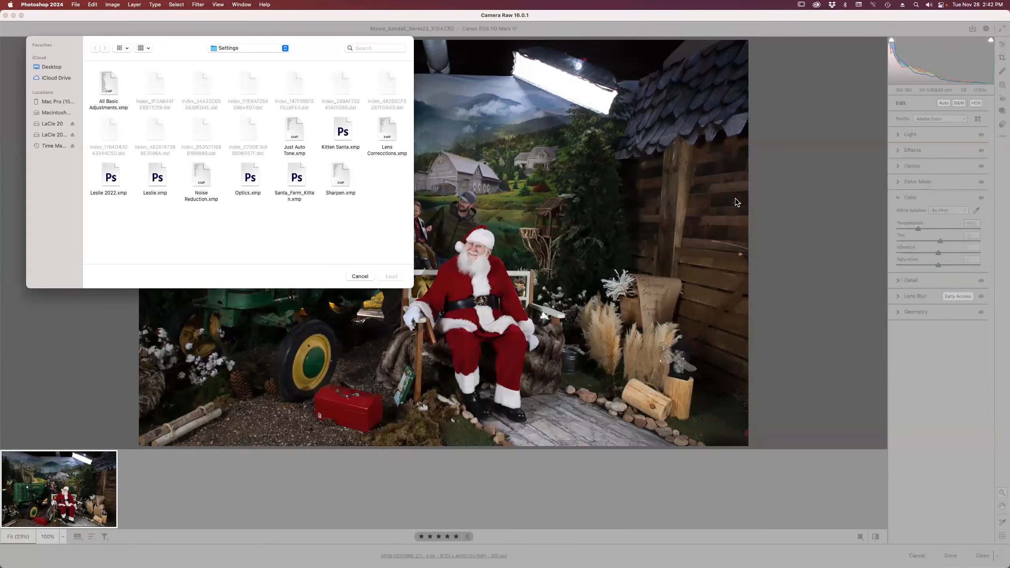
double_click(299, 171)
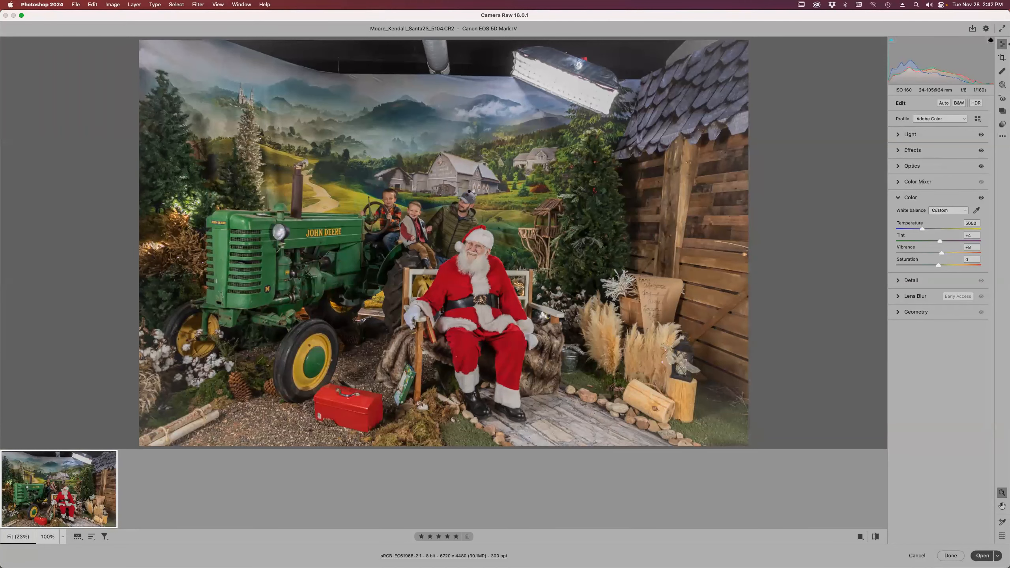
key(Return)
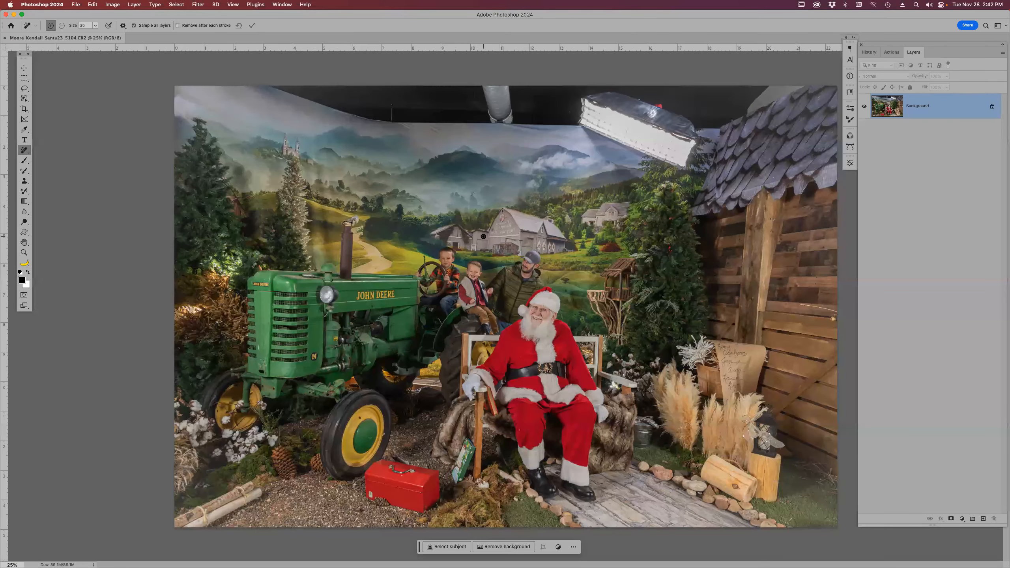
key(z)
drag(472, 228, 582, 388)
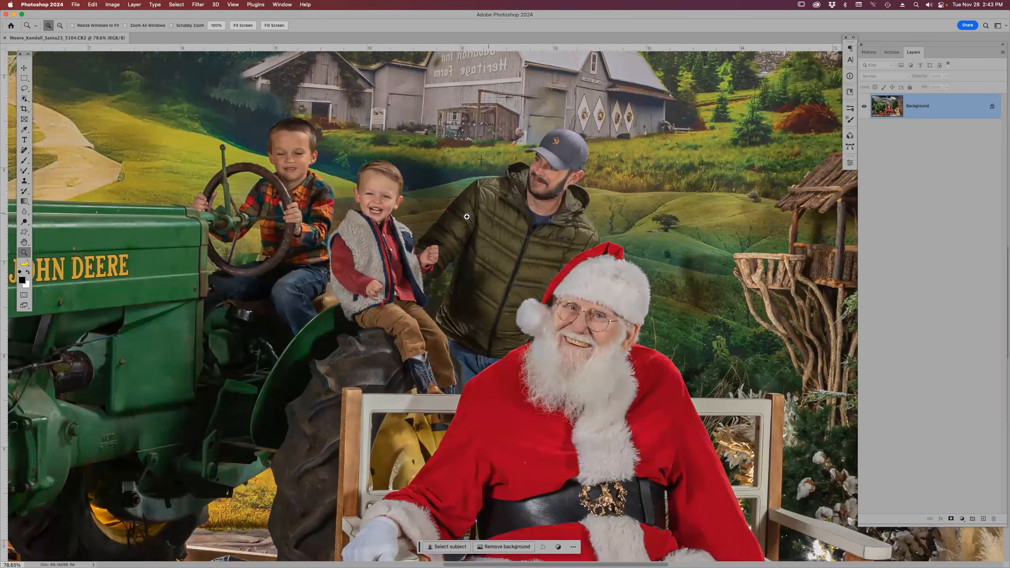
key(l)
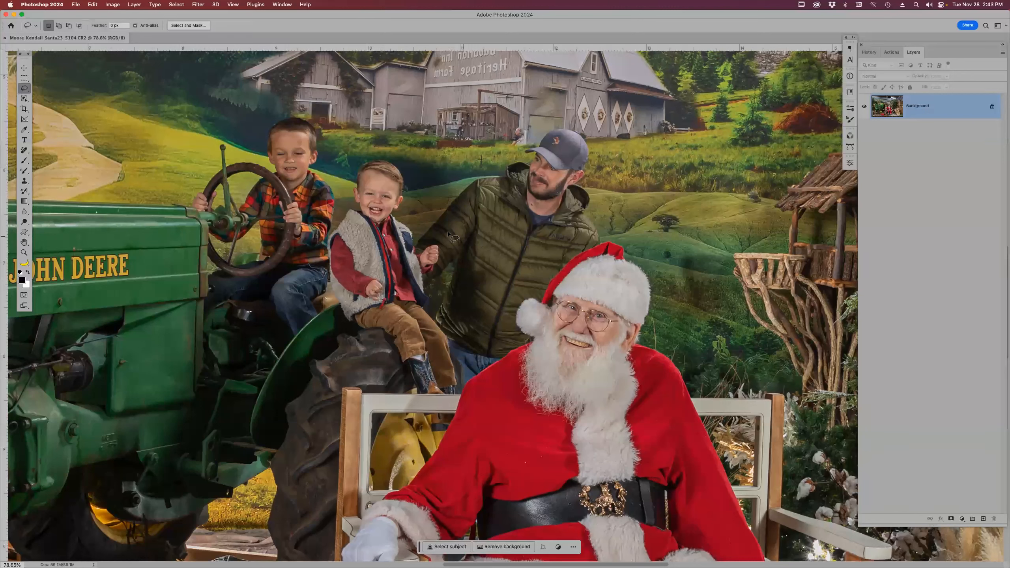
mouse_move(418, 236)
mouse_down()
mouse_move(416, 252)
mouse_move(439, 247)
mouse_move(444, 266)
mouse_up()
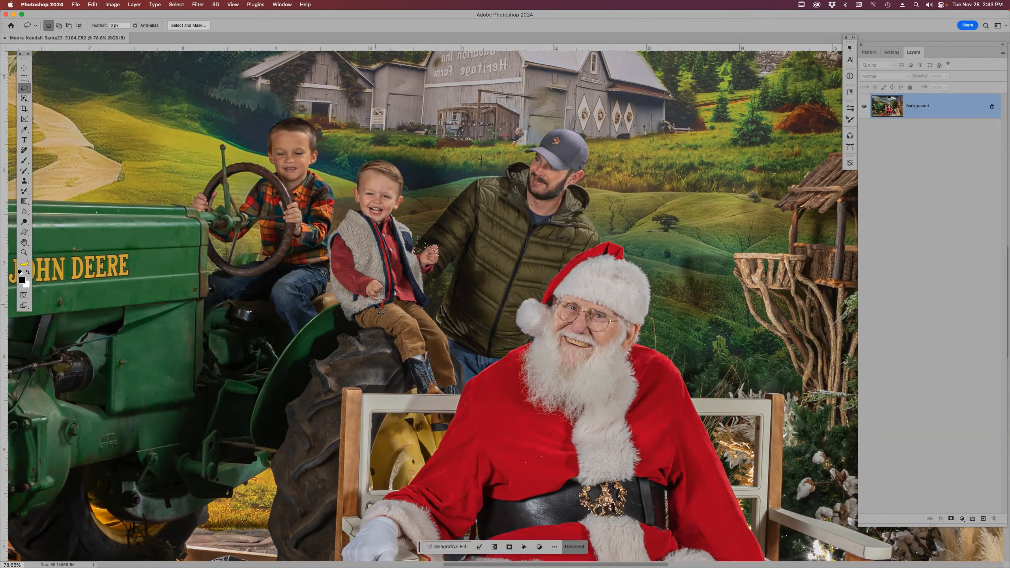
key(super+d)
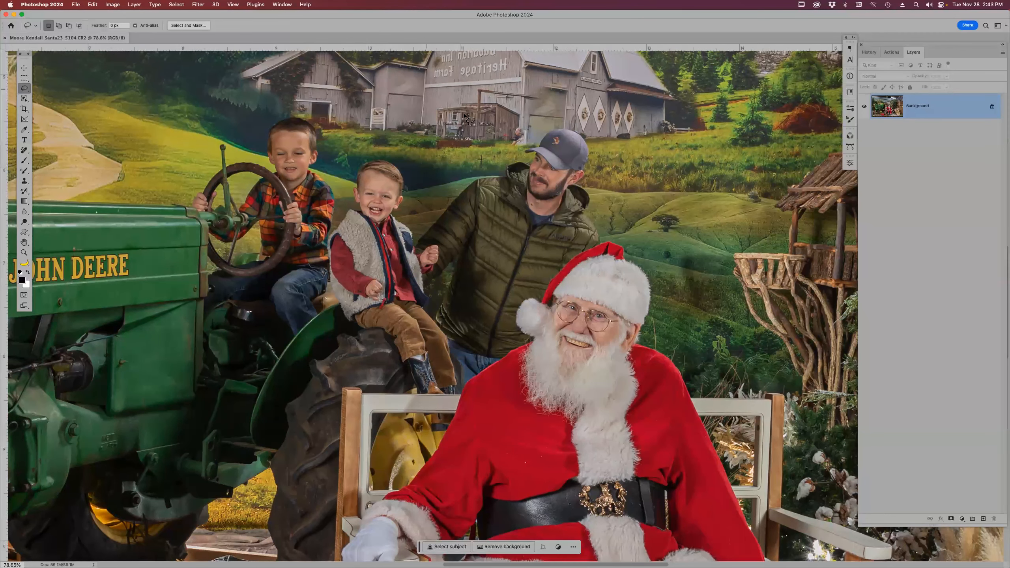
- Outline the man standing behind the seated boy using the Object Selection tool in Lasso mode
click(26, 103)
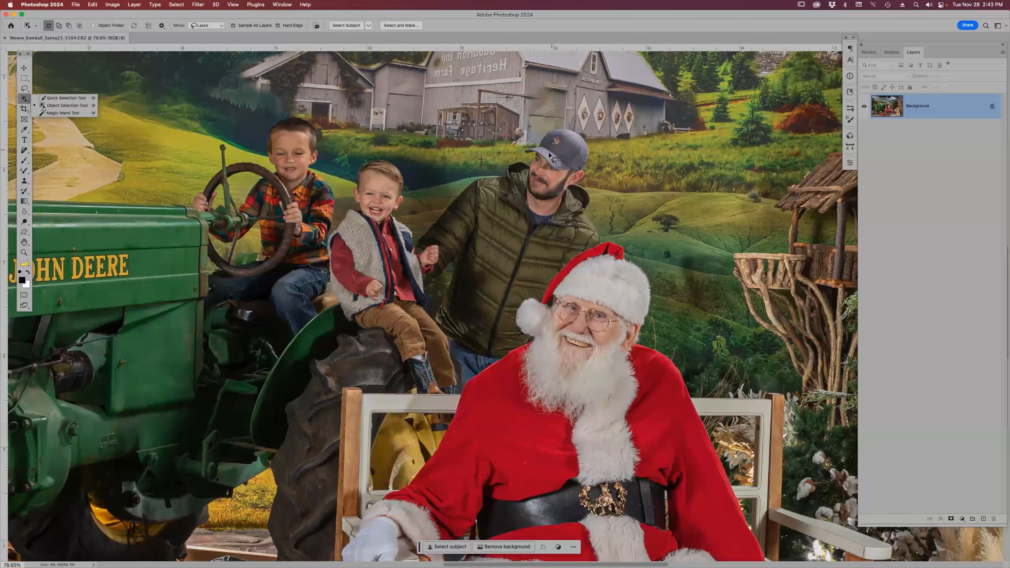
mouse_move(422, 230)
mouse_down()
mouse_move(422, 261)
mouse_move(430, 249)
mouse_up()
mouse_move(438, 248)
mouse_down()
mouse_move(424, 275)
mouse_move(427, 325)
mouse_move(461, 392)
mouse_up()
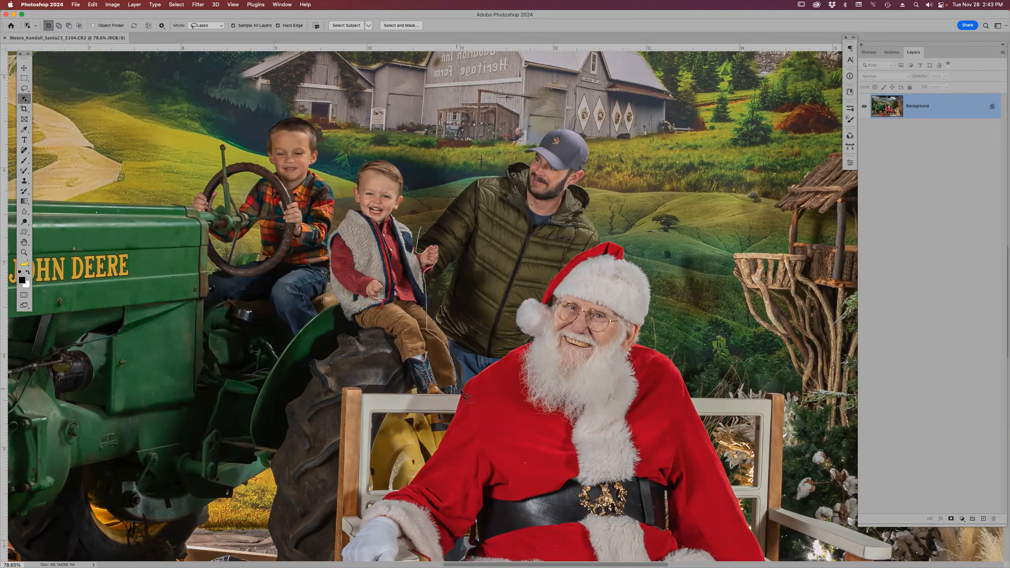
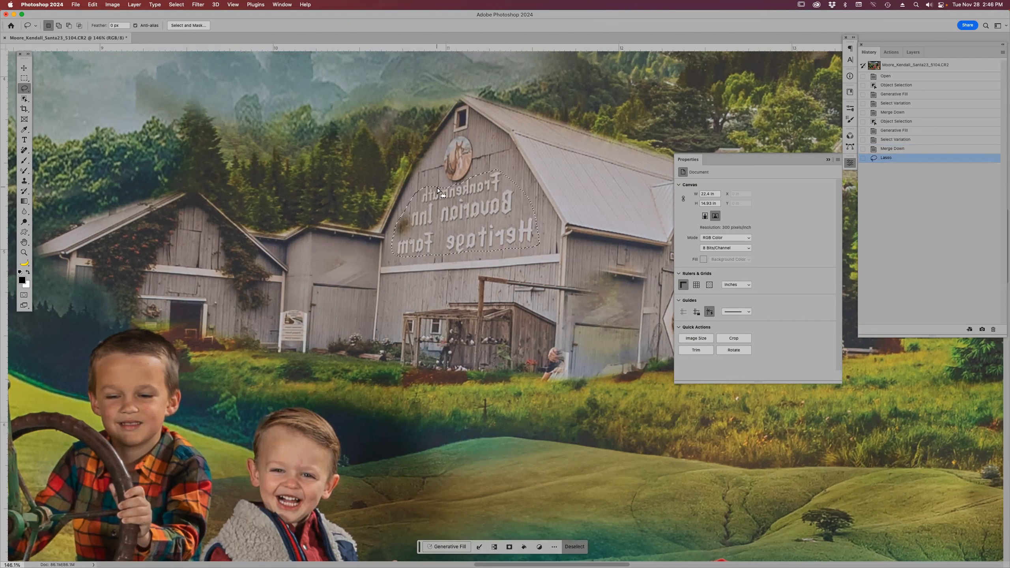
- Try Generative Fill with the prompt "Reverse words" on the selected mirrored barn lettering and undo the fill
click(456, 548)
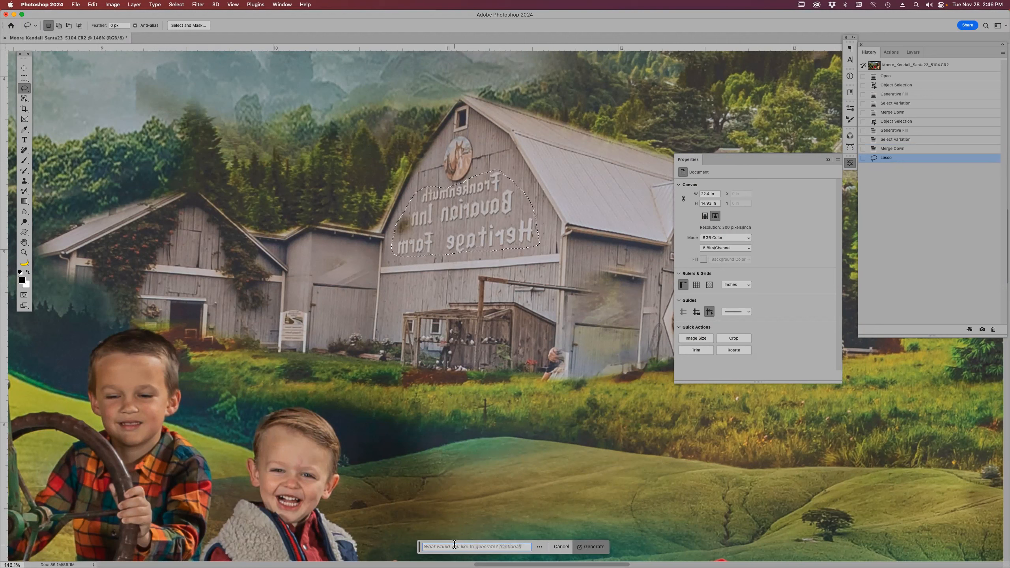
text(Reverse)
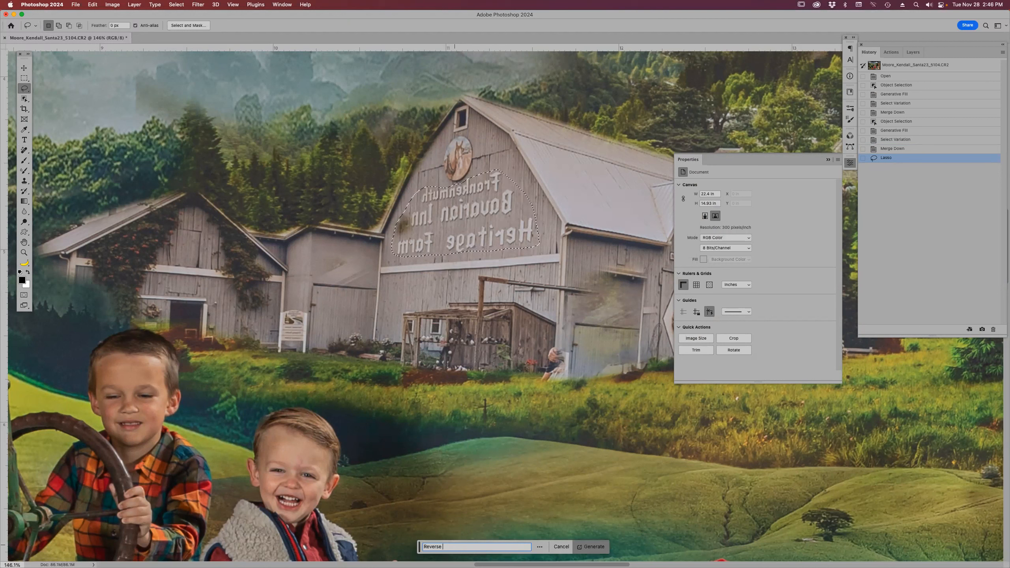
text( words)
key(Return)
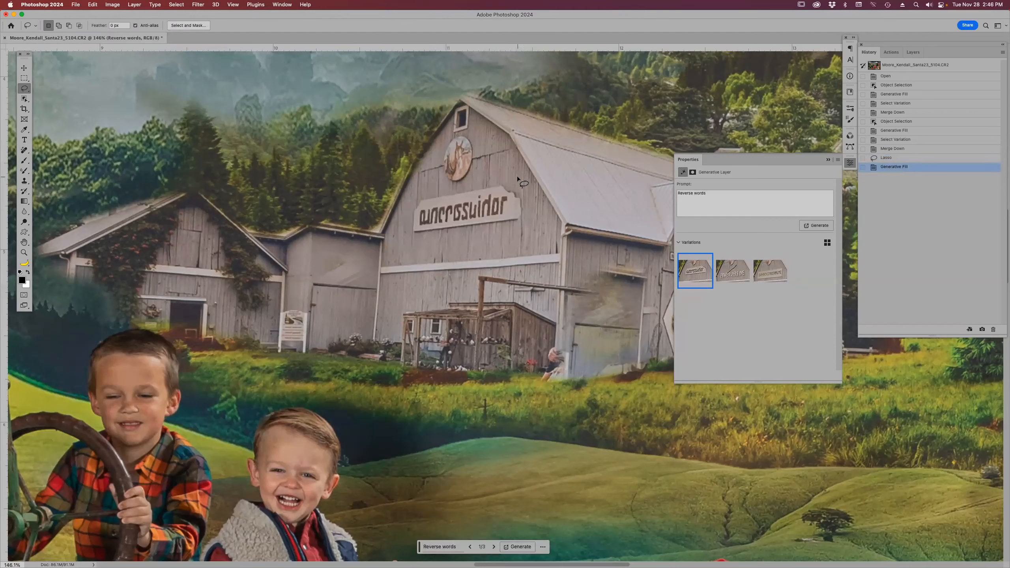
key(super+z)
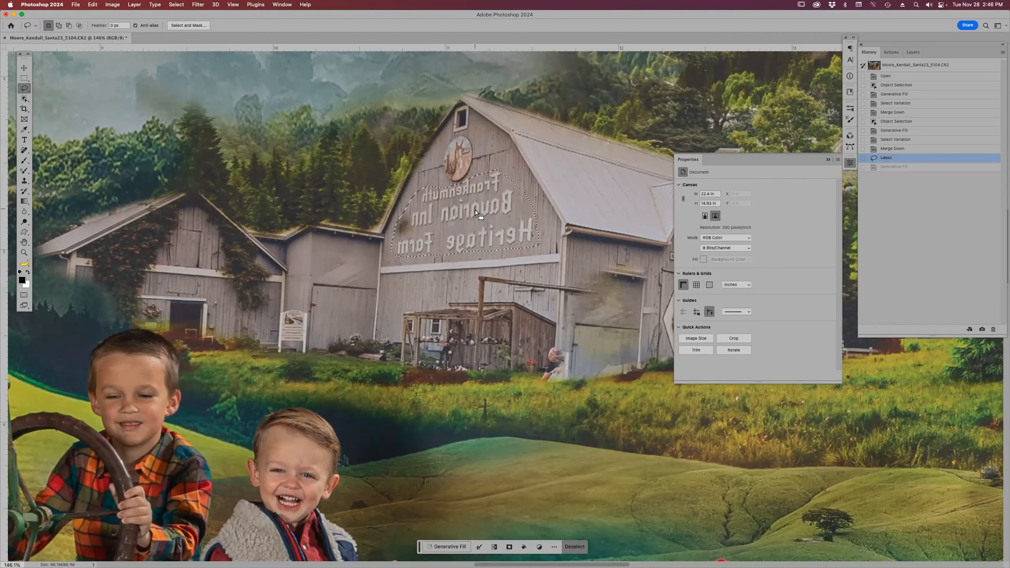
- Copy the selected barn lettering to a new layer and flip it horizontally with Free Transform
key(super+j)
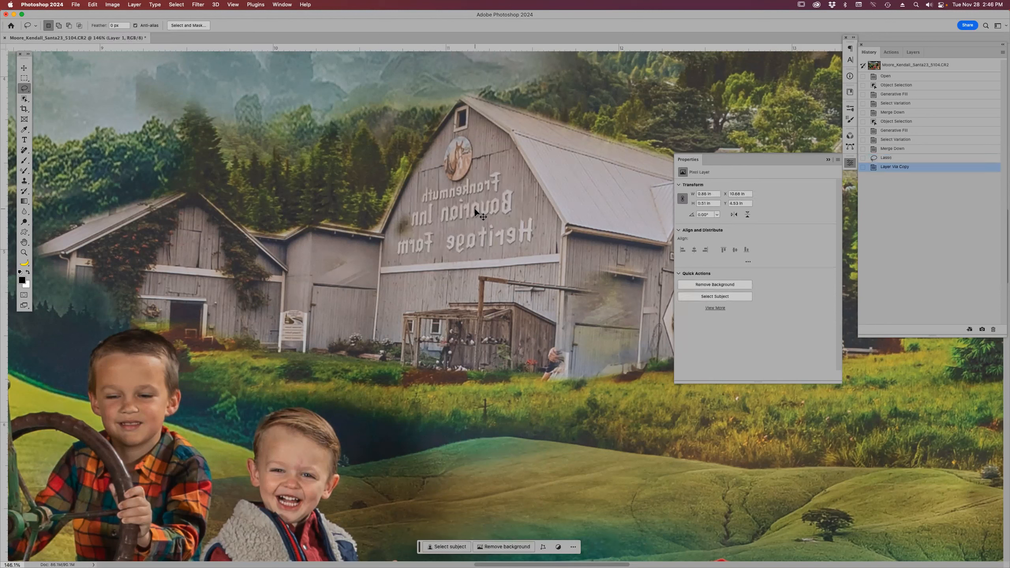
click(913, 52)
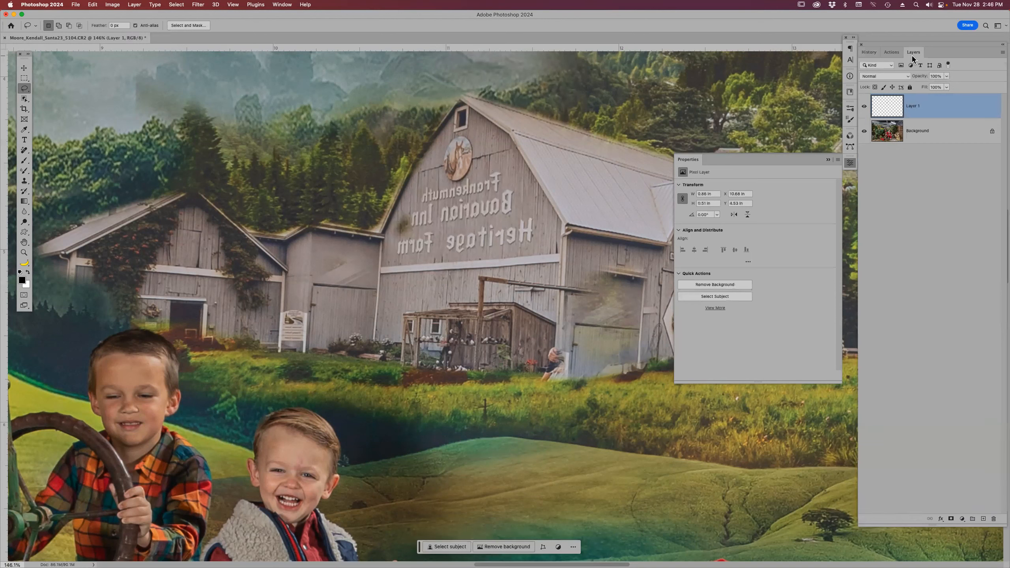
key(super+t)
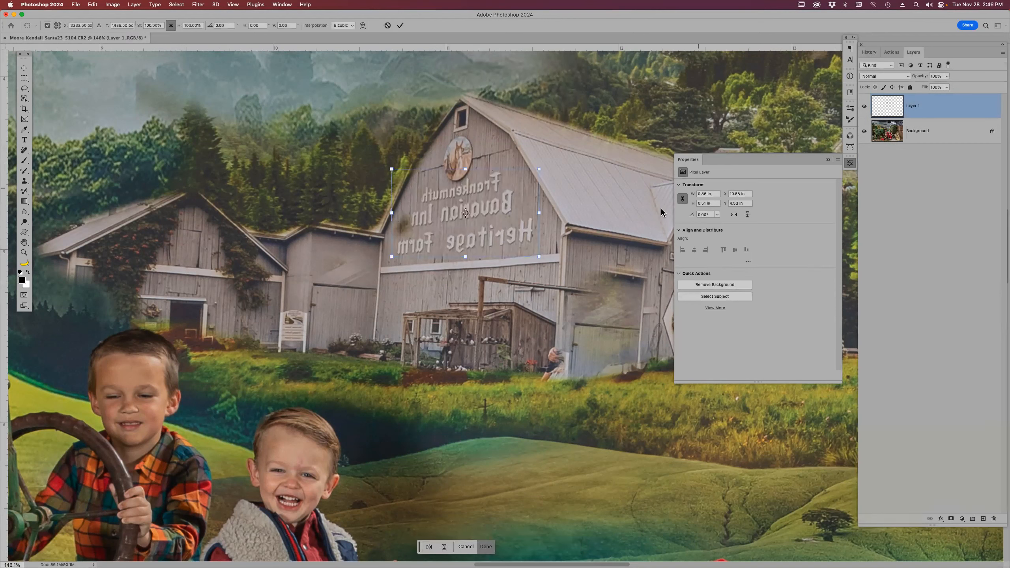
right_click(480, 184)
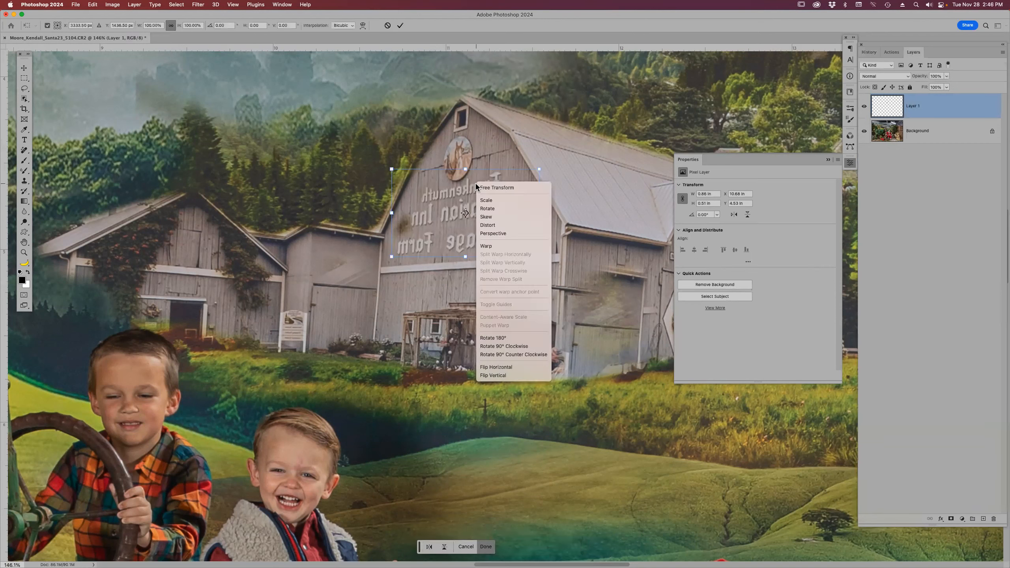
click(518, 368)
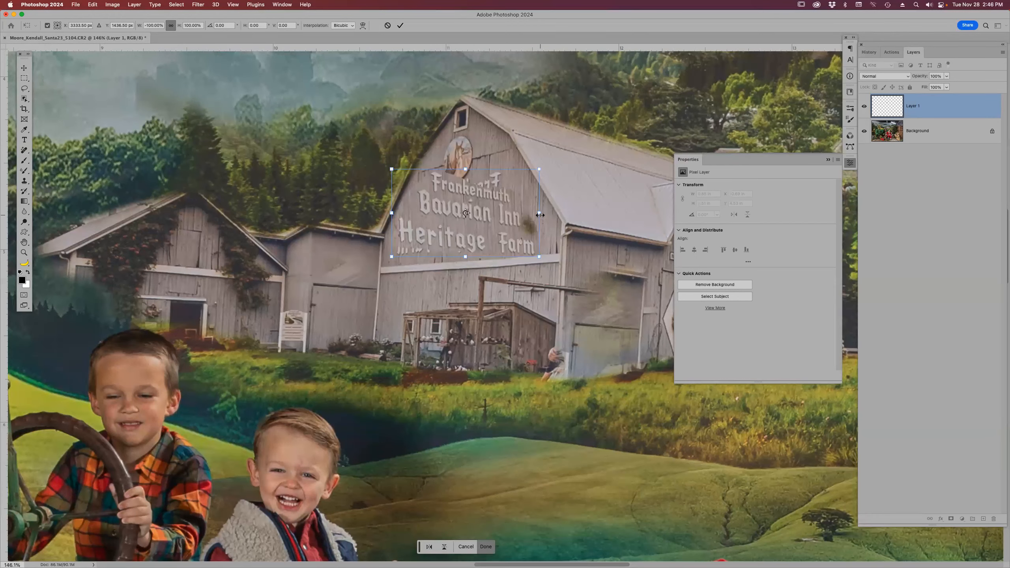
- Try warping the flipped lettering by raising its upper-right corner towards the roofline, and cancel the transformation
right_click(502, 196)
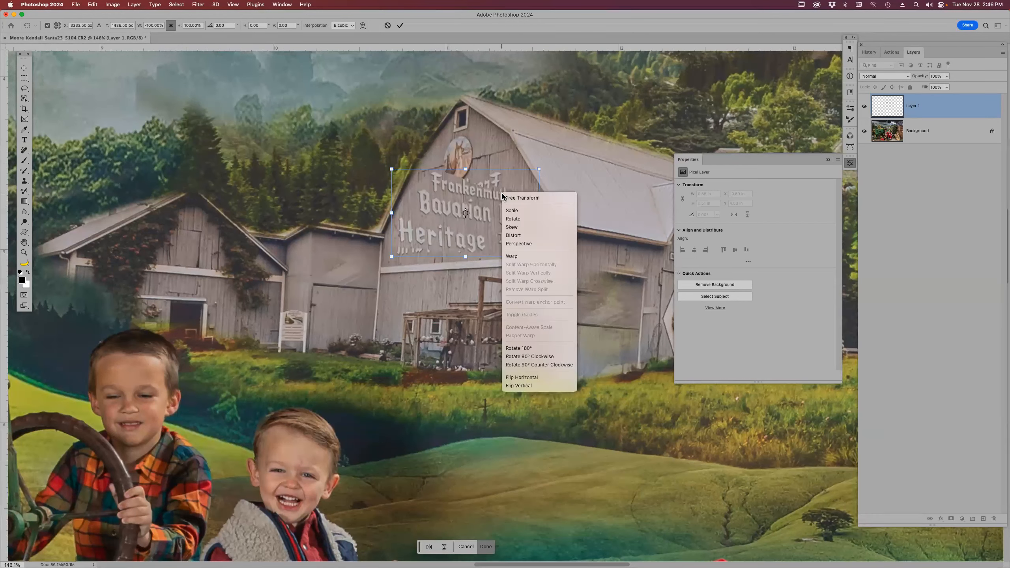
click(529, 256)
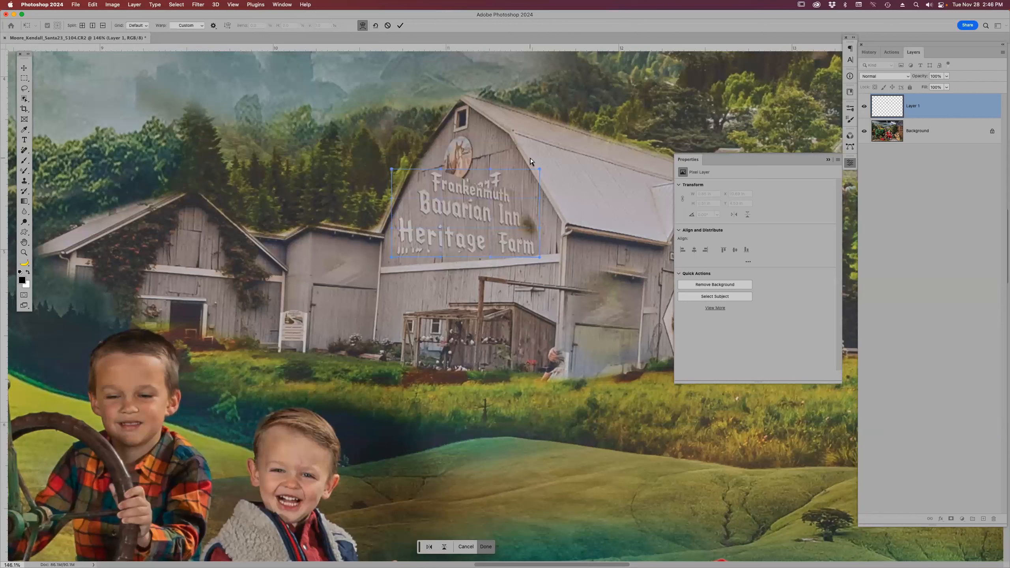
drag(540, 166, 544, 148)
drag(491, 165, 492, 159)
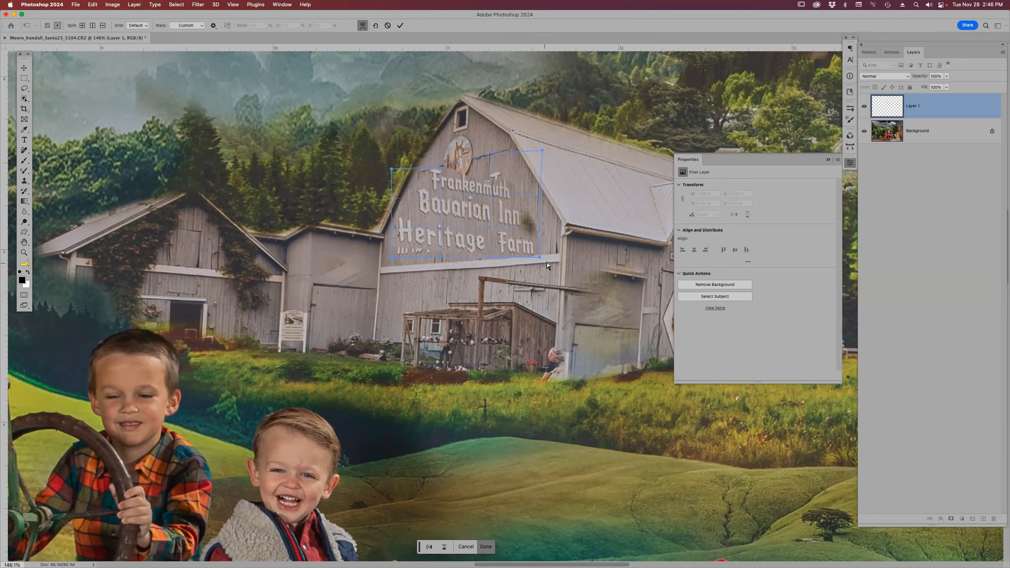
key(super+w)
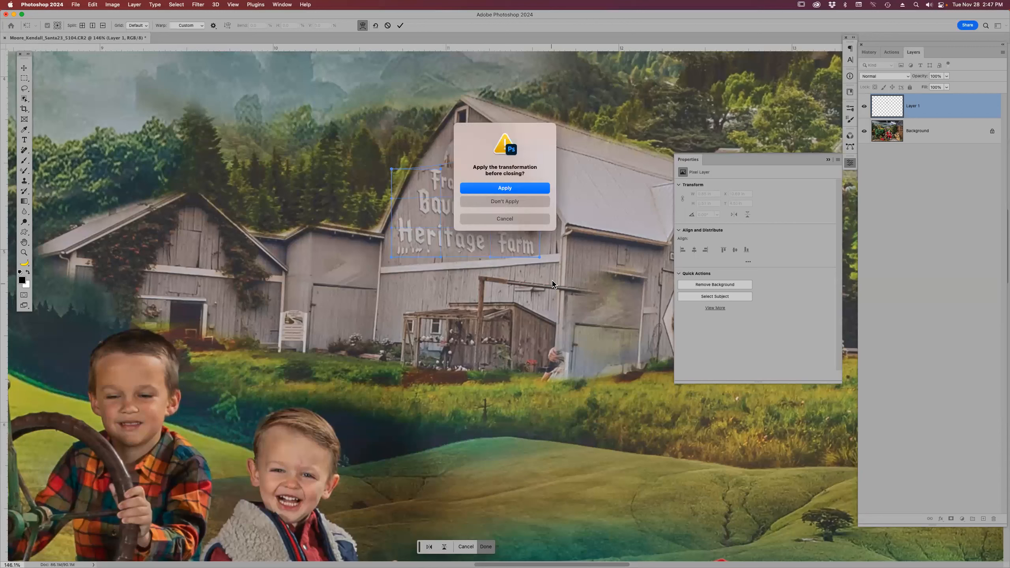
click(516, 222)
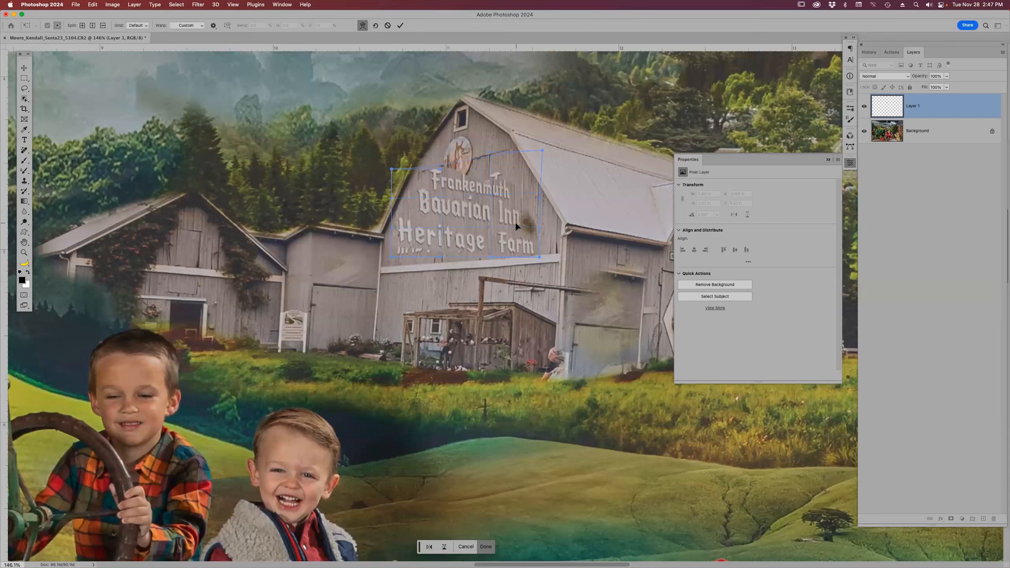
key(Escape)
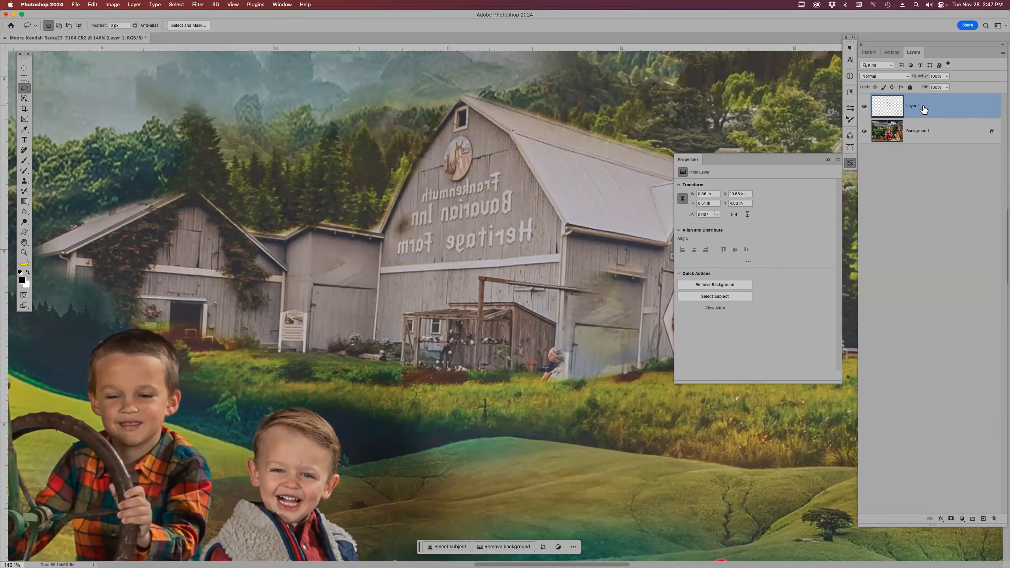
- Merge the copied lettering layer into the background and close the tractor Santa photo without saving
key(super+e)
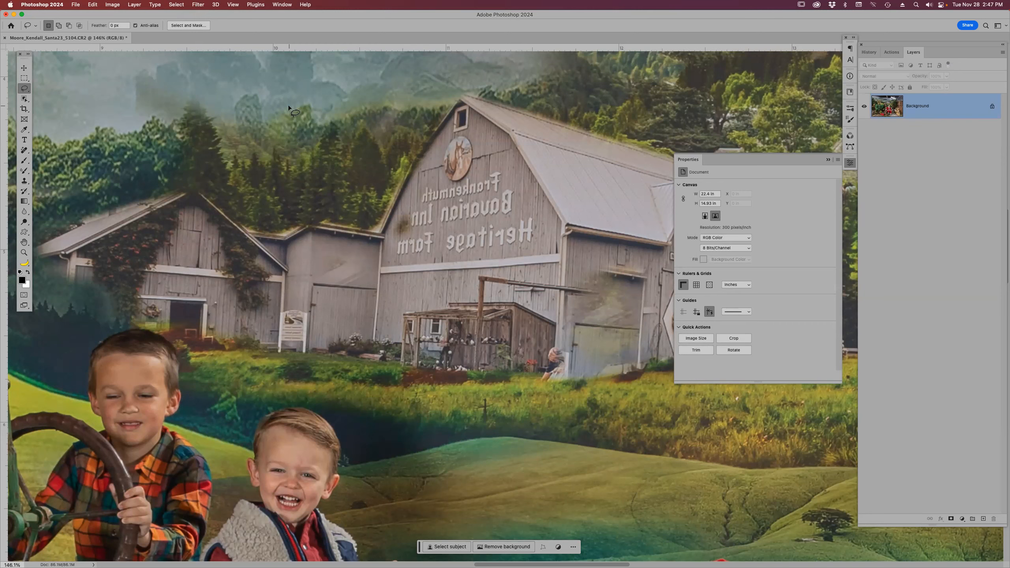
key(super+w)
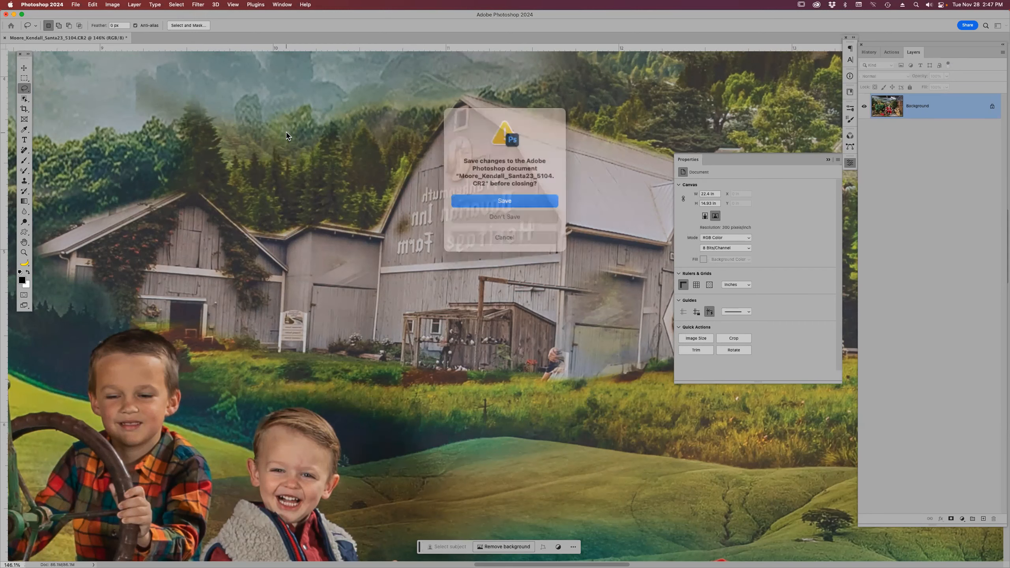
click(494, 213)
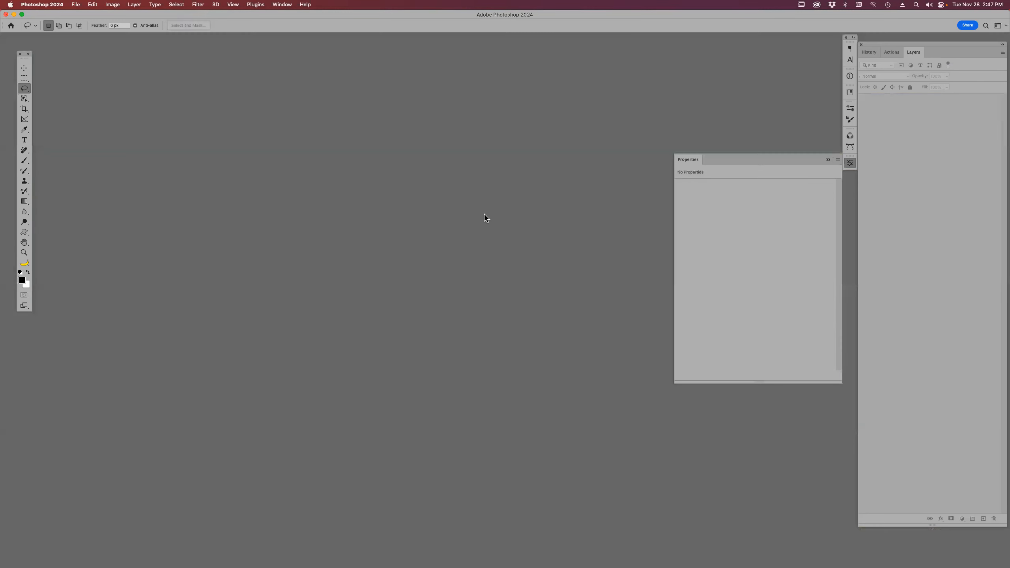
- Switch to Adobe Bridge and open another friend.jpg, the old photo of two women in coats, in Photoshop
key(super+Tab)
key(super+Tab)
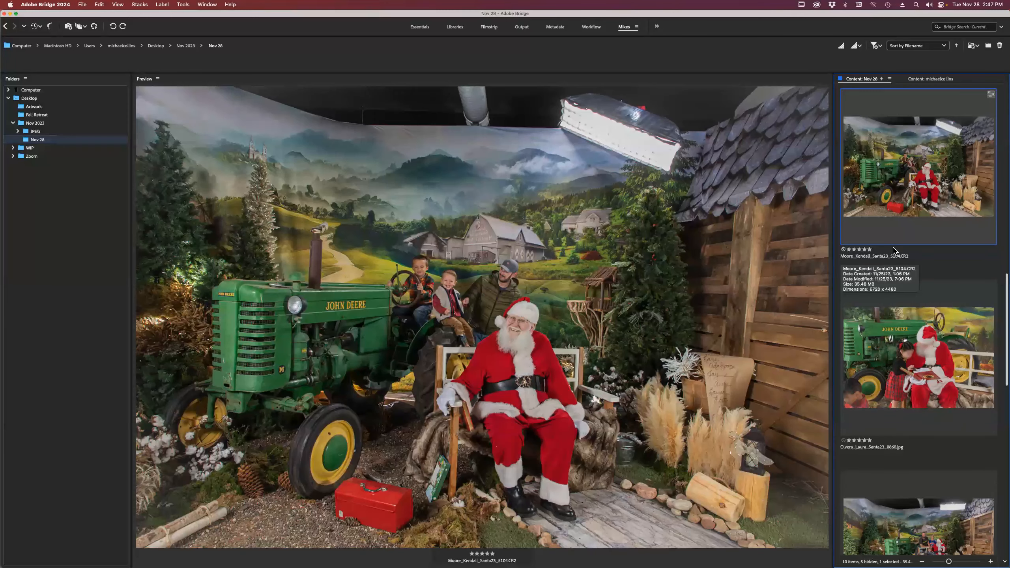
double_click(899, 337)
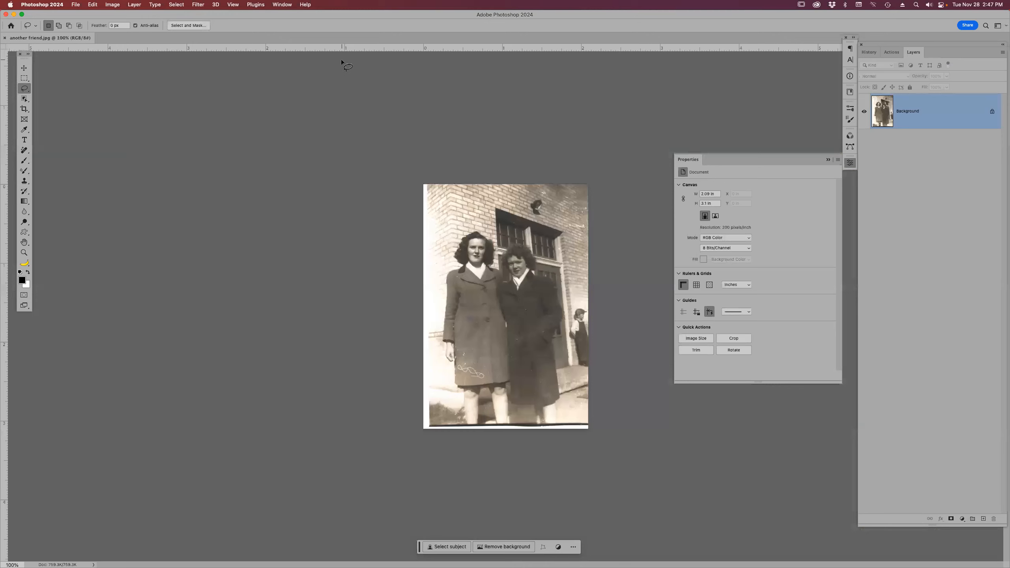
- Apply the Photo Restoration neural filter to the old photo and output the result to a new layer
key(super+0)
click(198, 5)
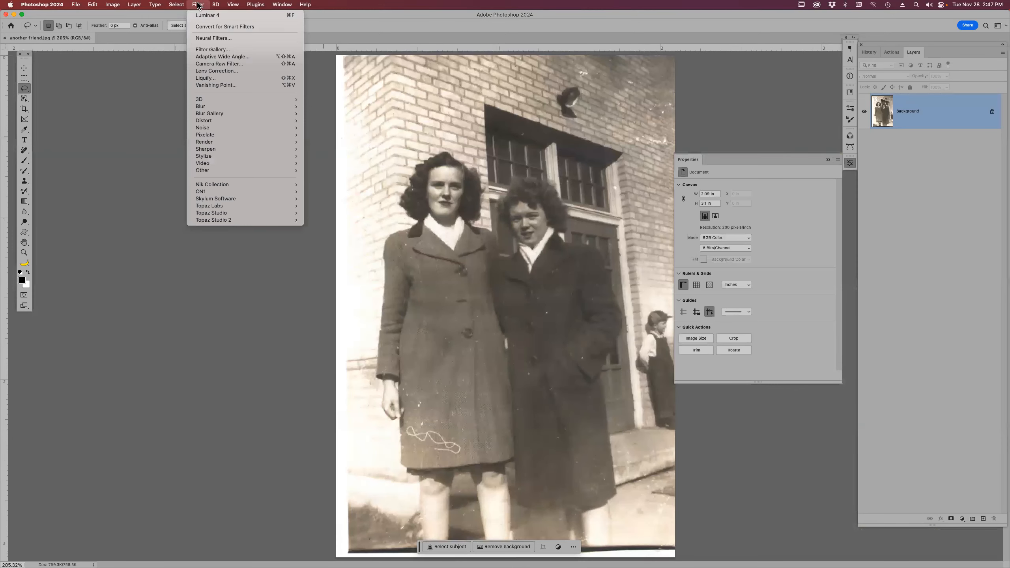
click(223, 37)
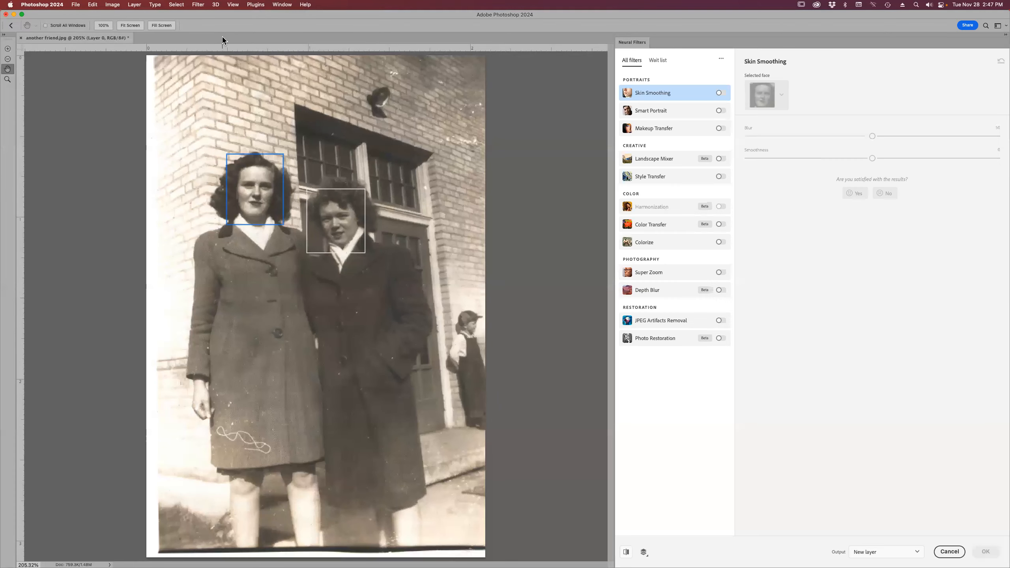
click(721, 339)
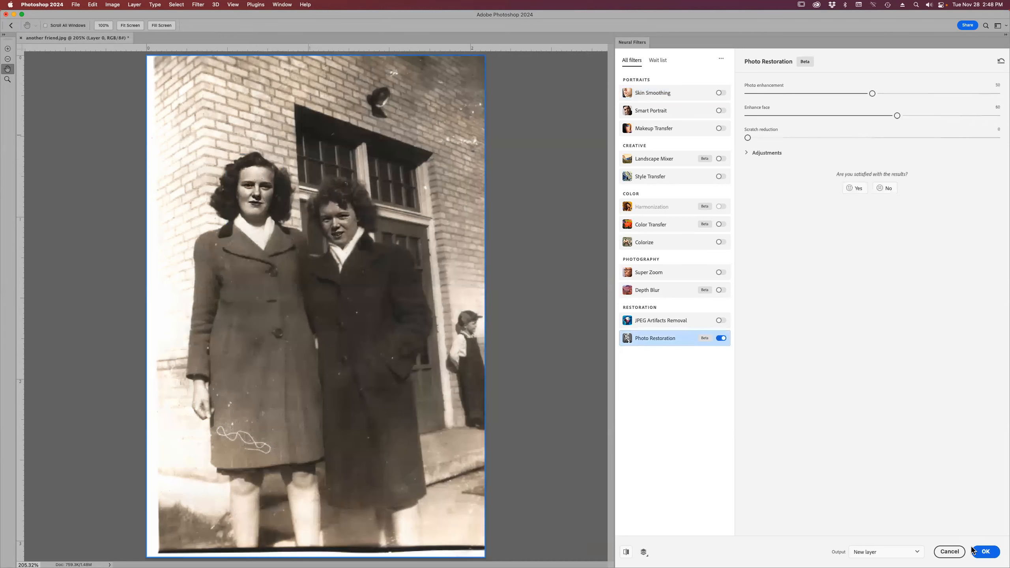
click(986, 552)
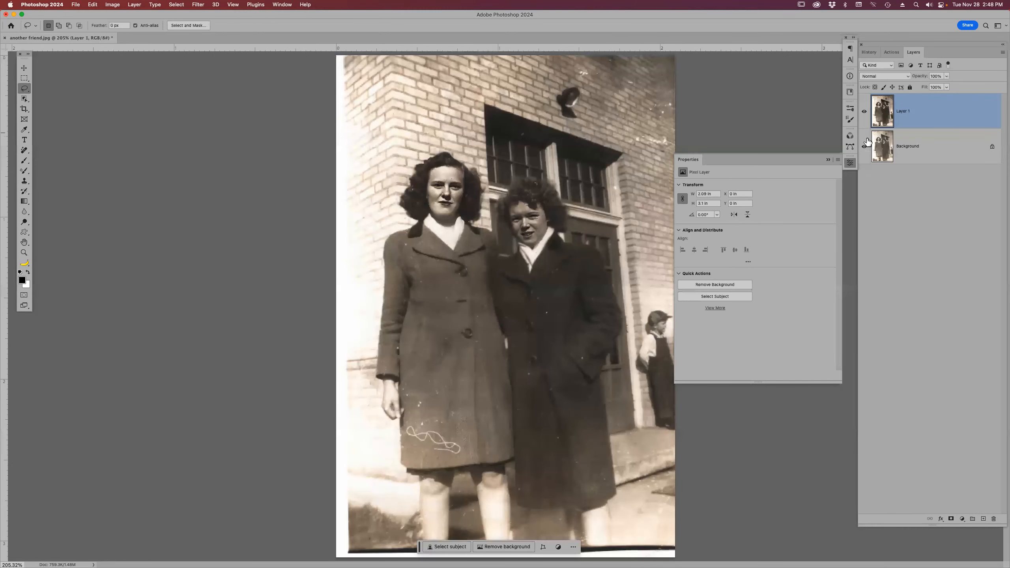
- Compare the women's faces before and after the photo restoration by toggling the visibility of Layer 1
key(z)
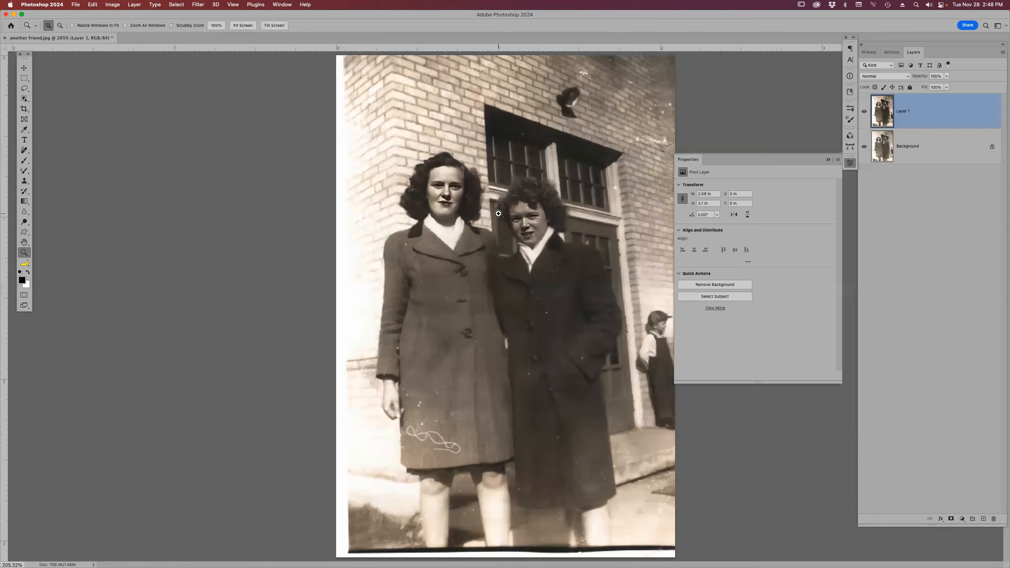
click(499, 215)
click(498, 215)
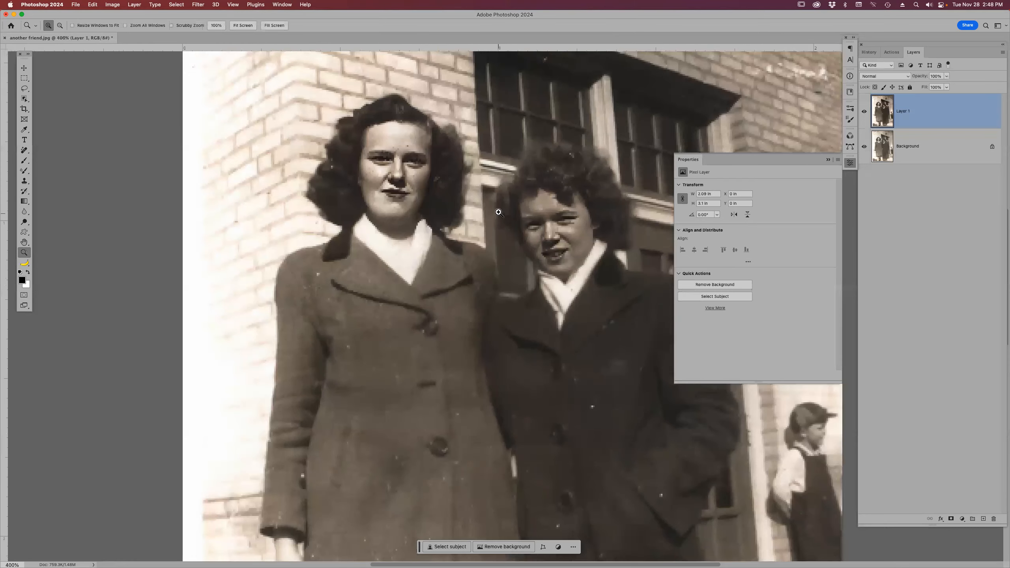
click(865, 112)
click(865, 112)
click(865, 113)
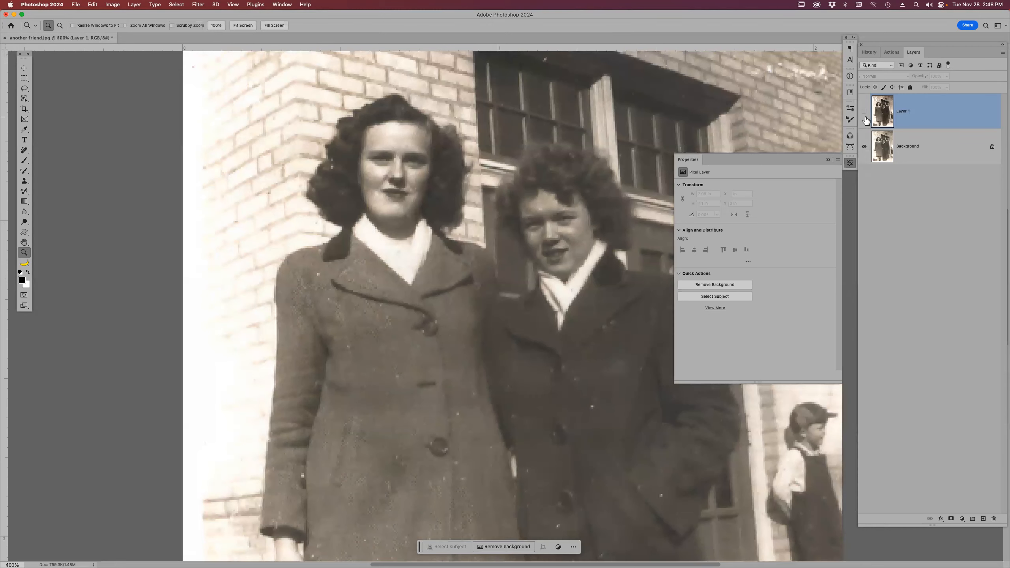
click(865, 116)
key(super+1)
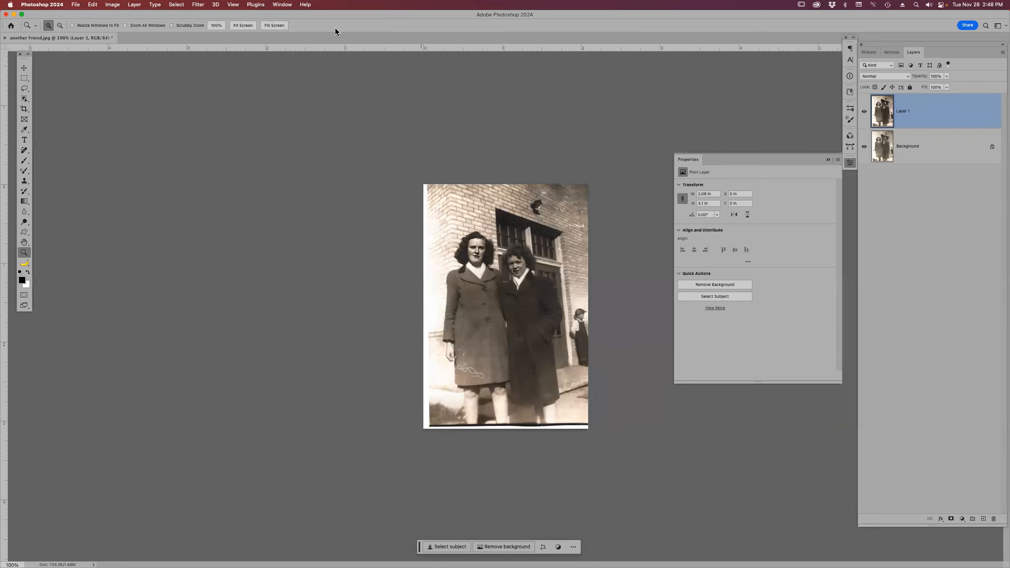
- Enable the Colorize neural filter and add a focal point in colour 7a84b9 on the lower coat of the taller woman
click(198, 5)
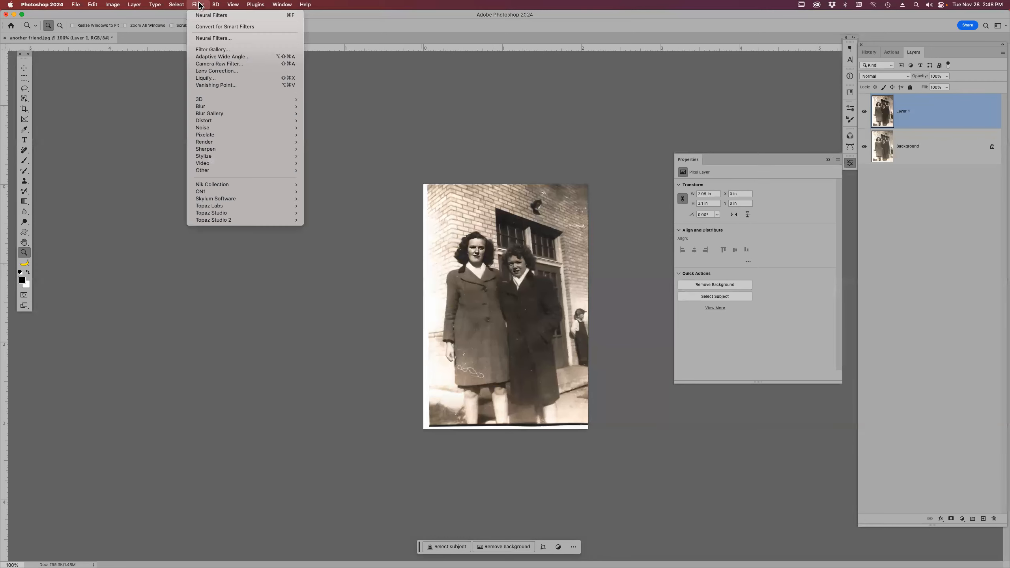
click(207, 38)
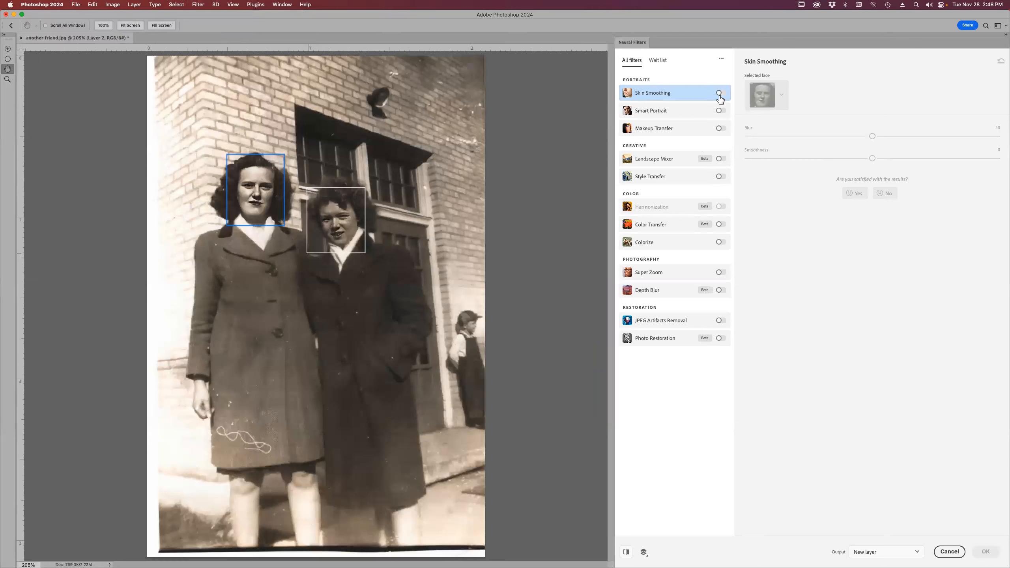
click(722, 244)
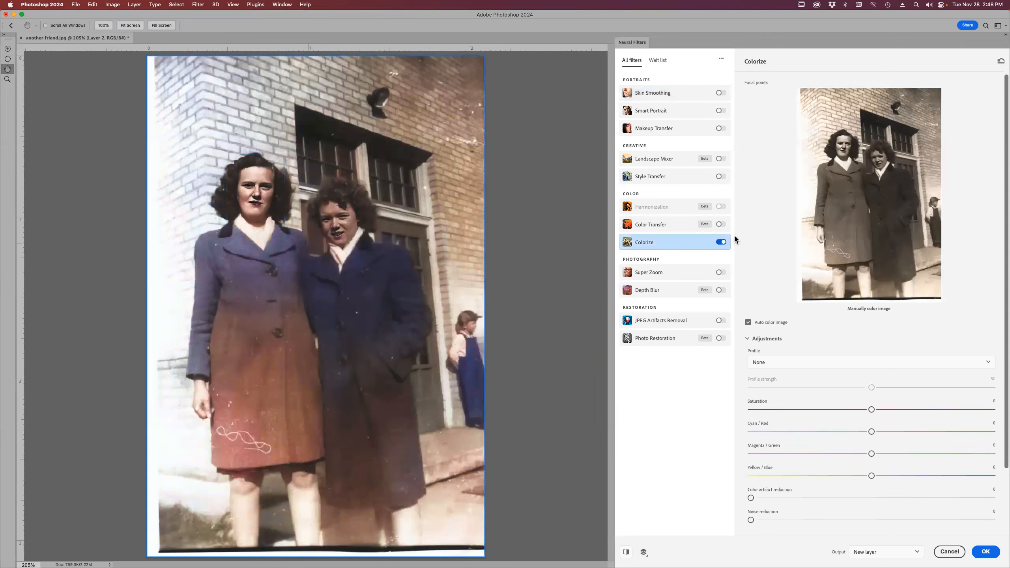
click(840, 248)
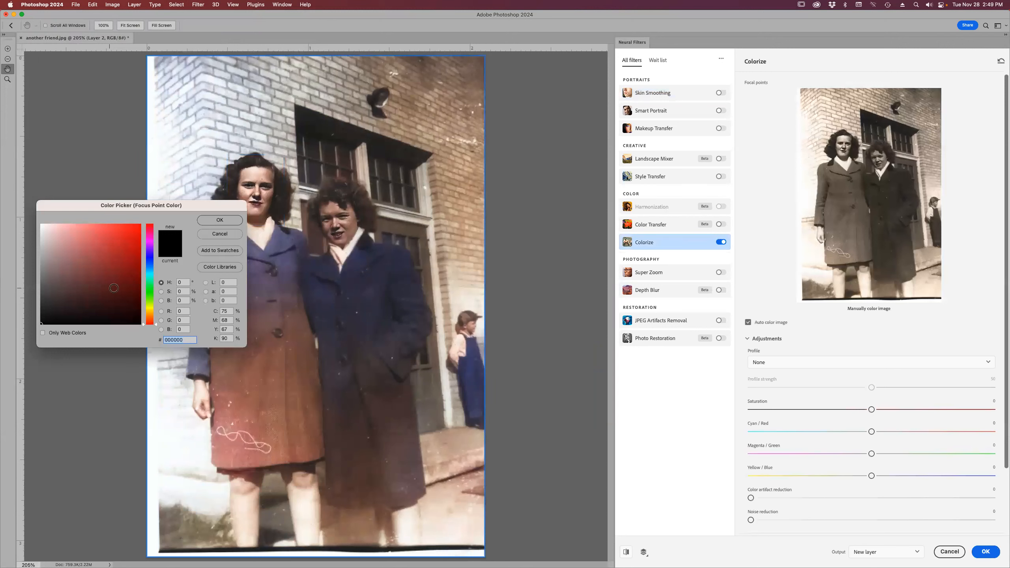
click(150, 260)
click(75, 251)
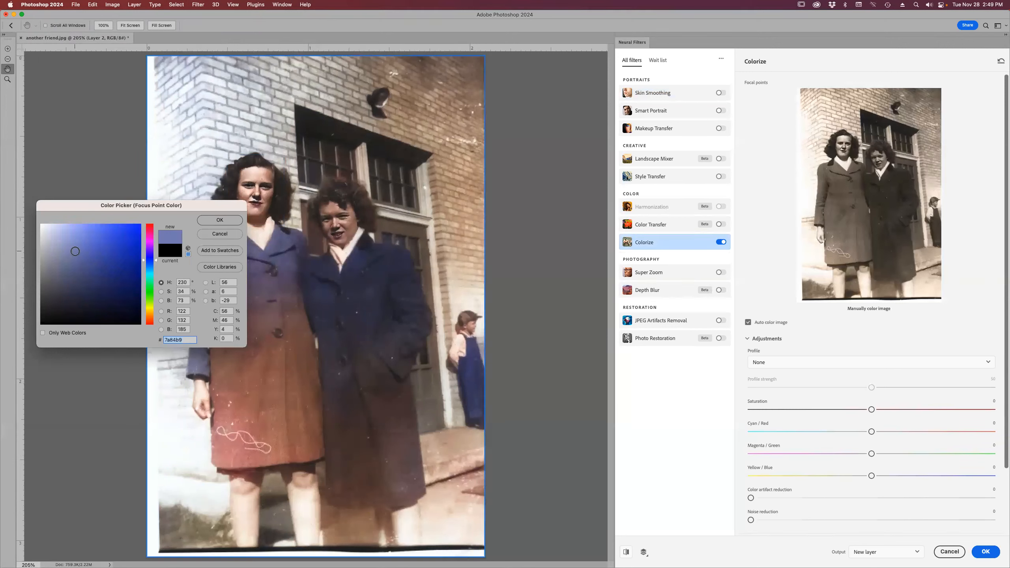
click(205, 224)
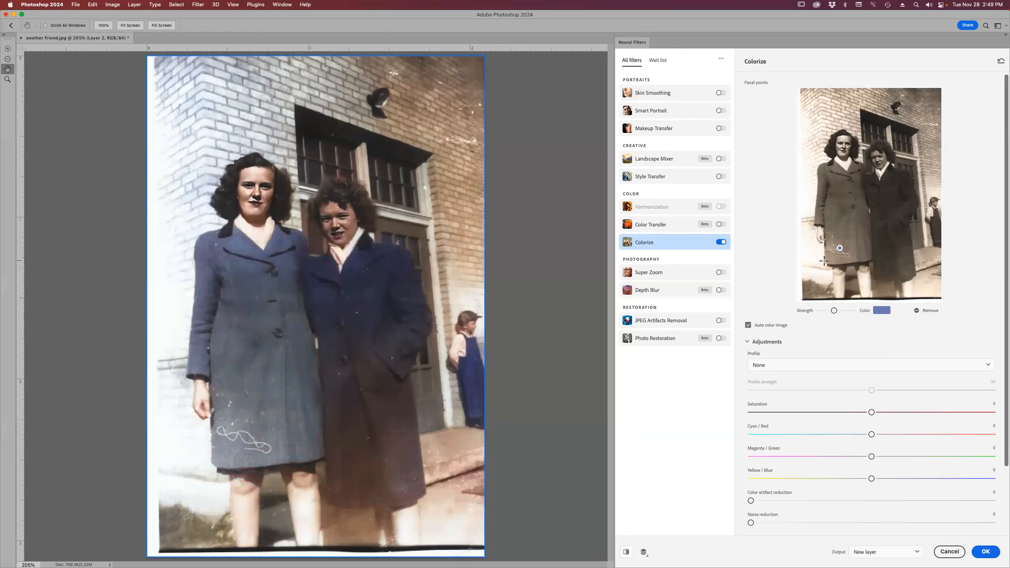
- Change the coat focal point's colour to the stronger blue 3f58d6
click(881, 312)
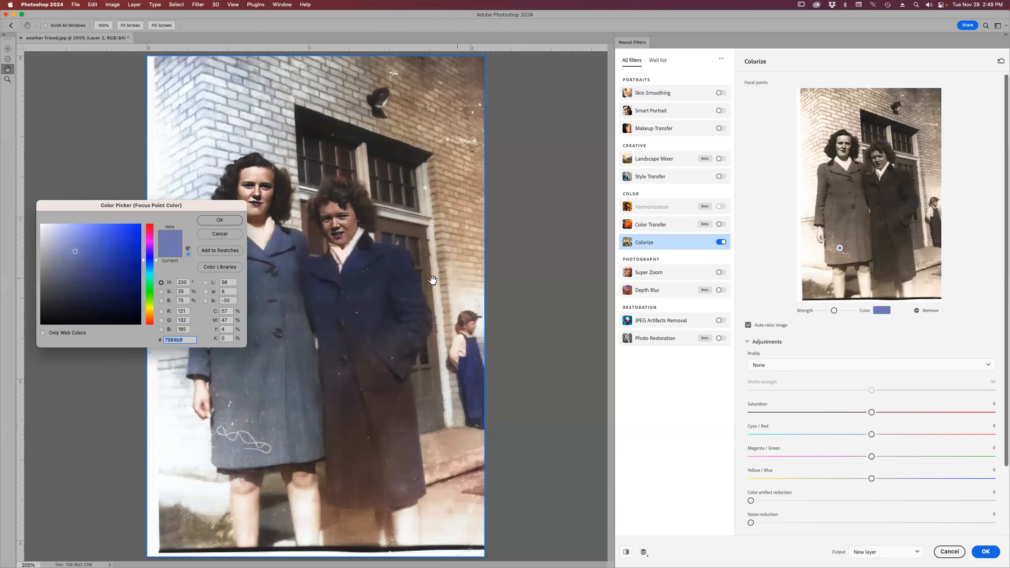
click(111, 239)
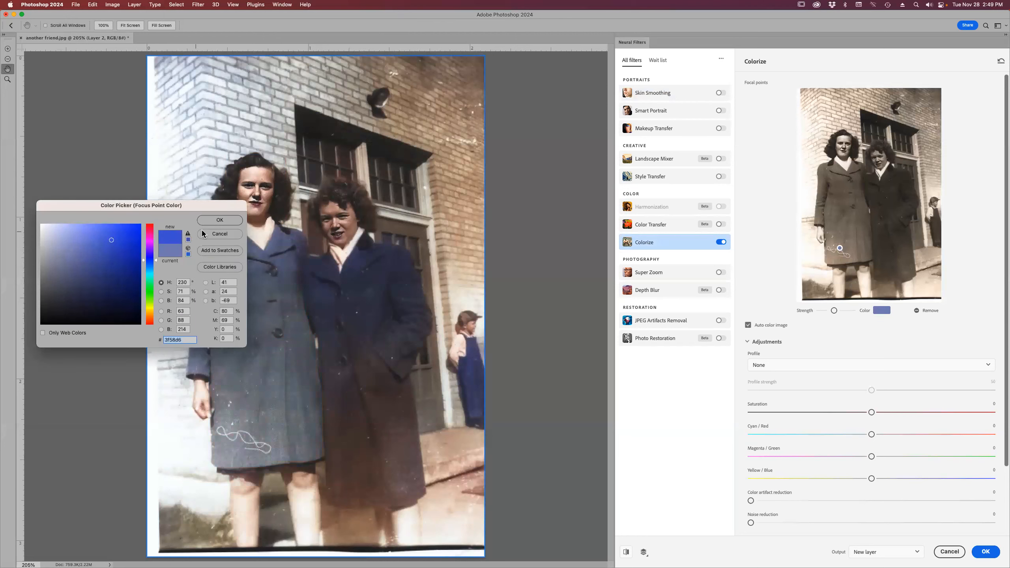
click(218, 222)
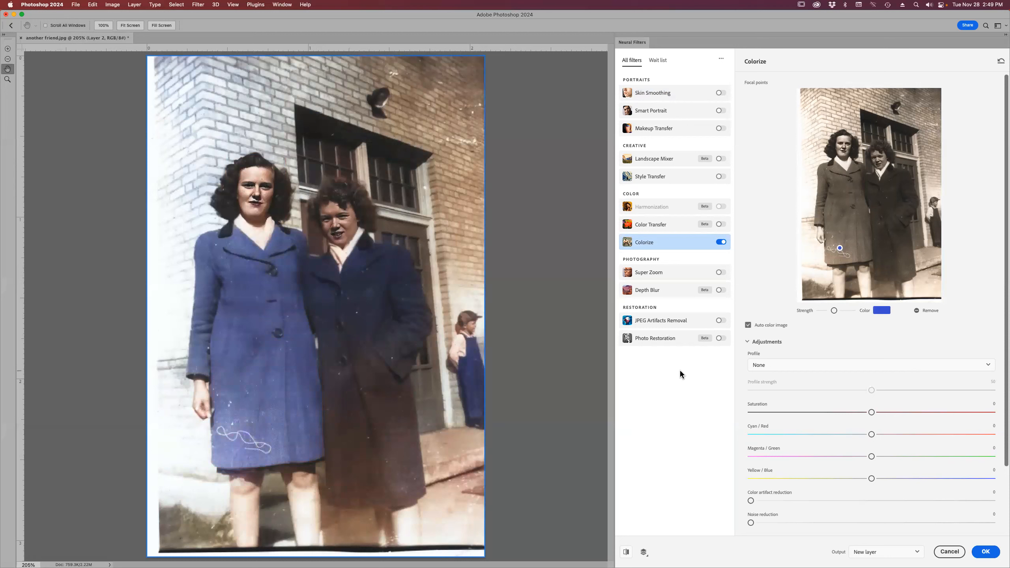
- Add Photo Restoration with Enhance face at 1 and Scratch reduction at 58, and output both filters to a new layer
click(721, 339)
drag(752, 138, 771, 137)
click(893, 139)
click(748, 115)
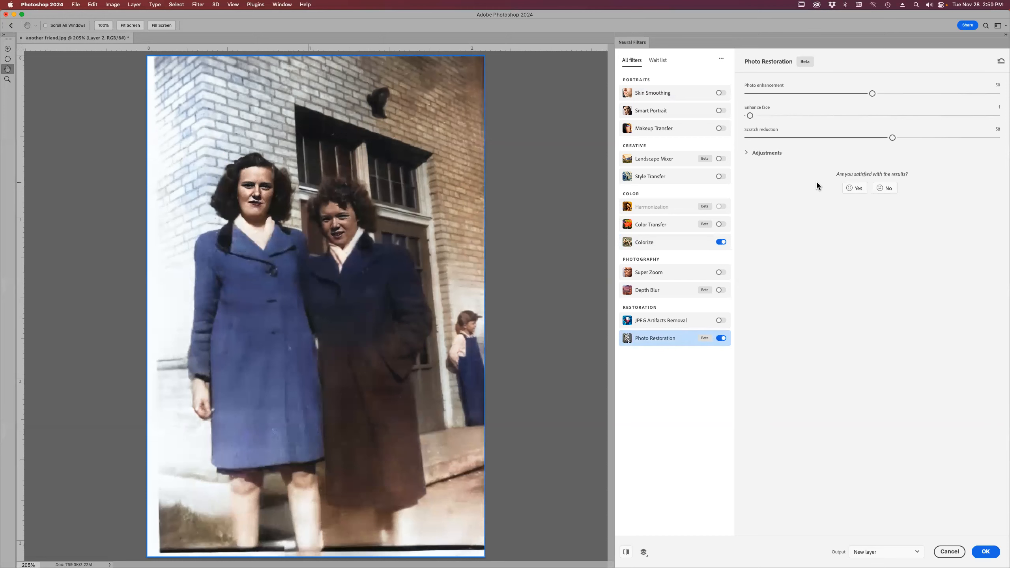
click(986, 553)
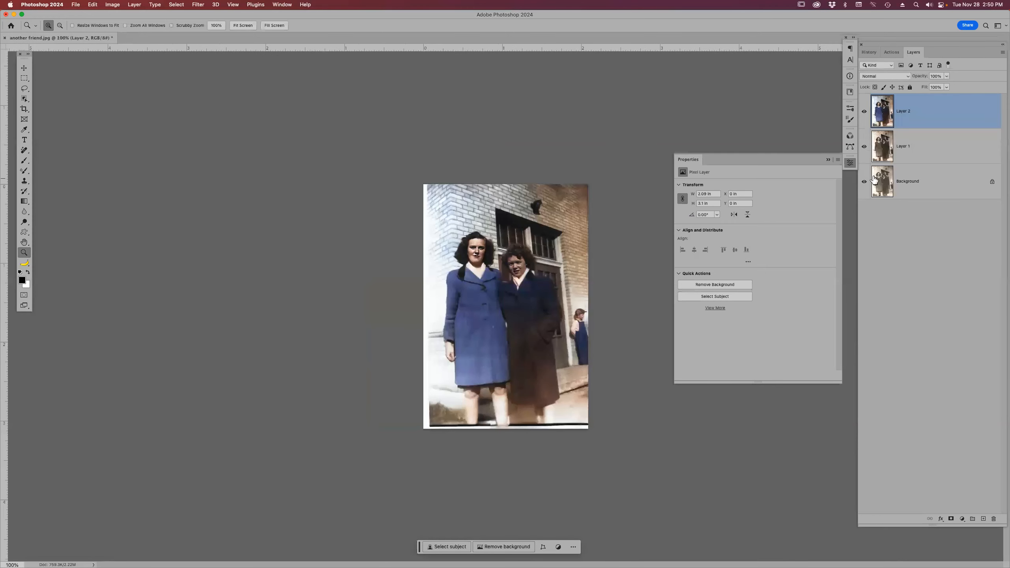
- Hide Layer 1 and toggle the colorized Layer 2 to compare it with the original photo
click(864, 113)
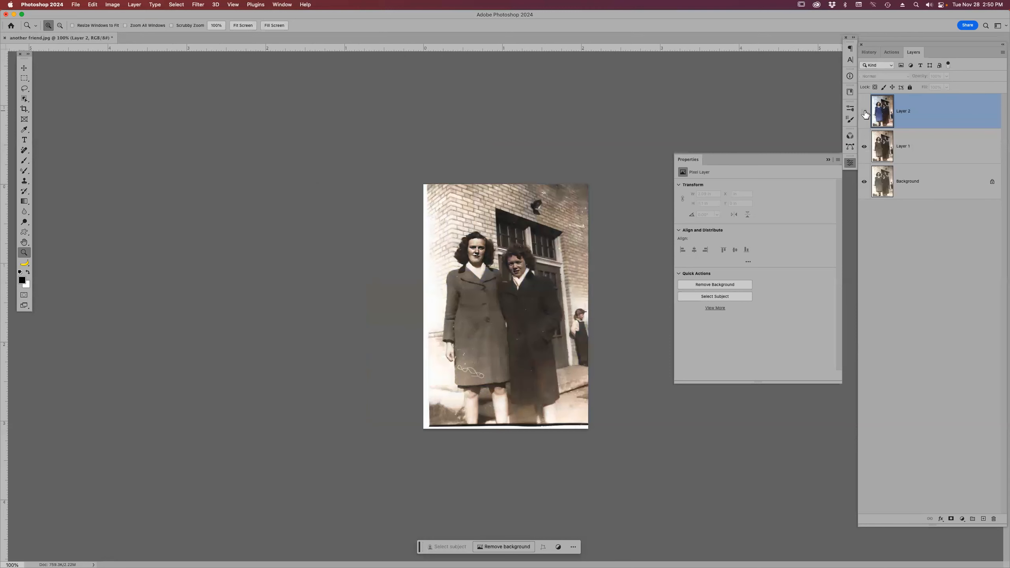
click(865, 147)
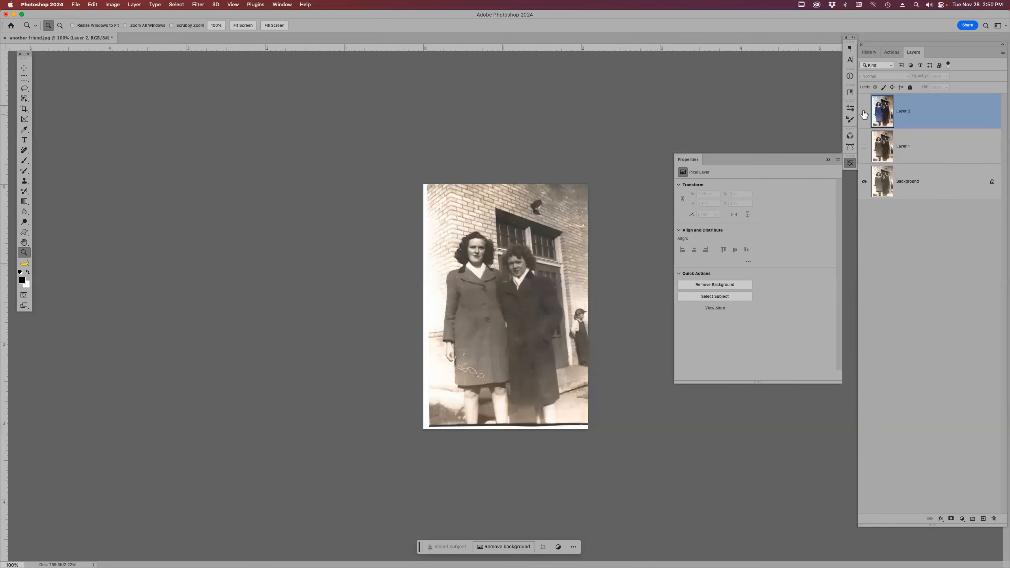
click(864, 113)
click(864, 113)
click(864, 112)
click(864, 112)
click(864, 112)
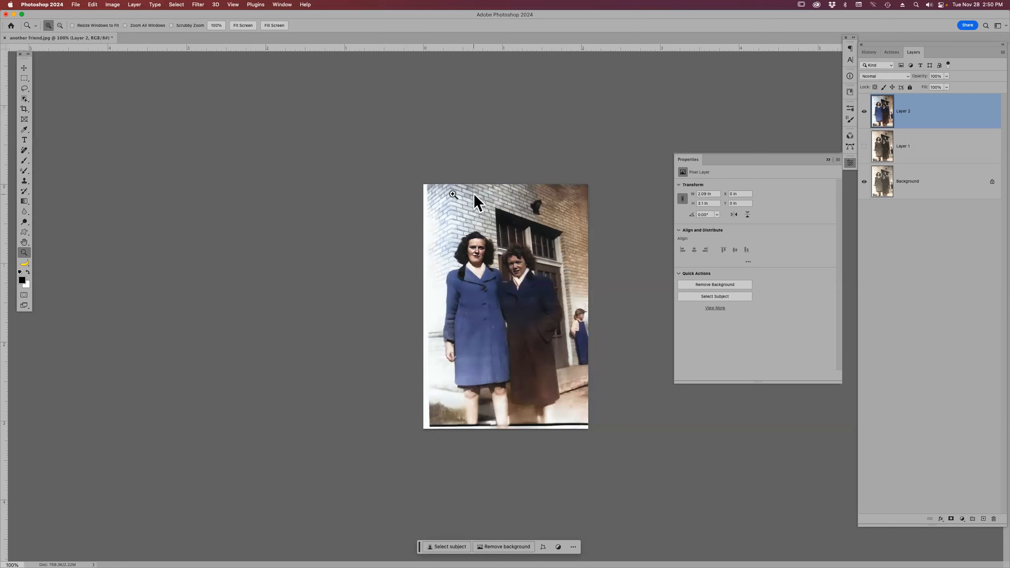
- Add an empty layer above the colorized layer and open its blend mode choices
click(983, 520)
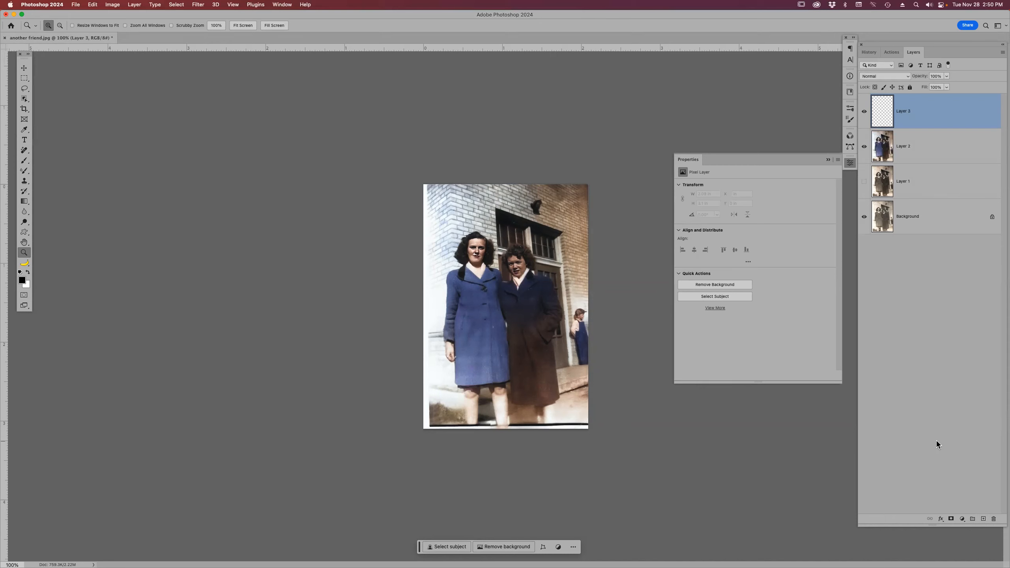
click(879, 77)
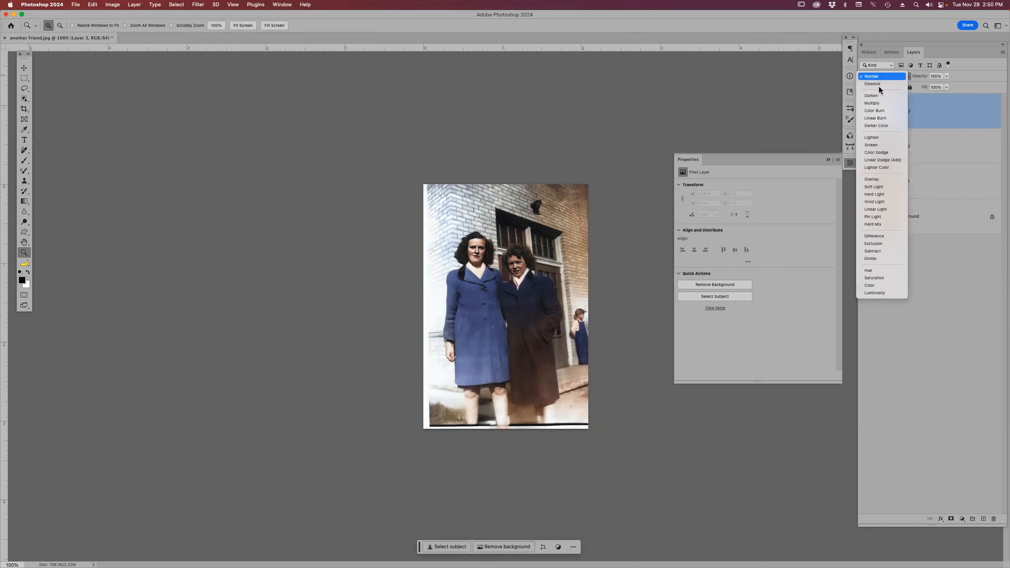
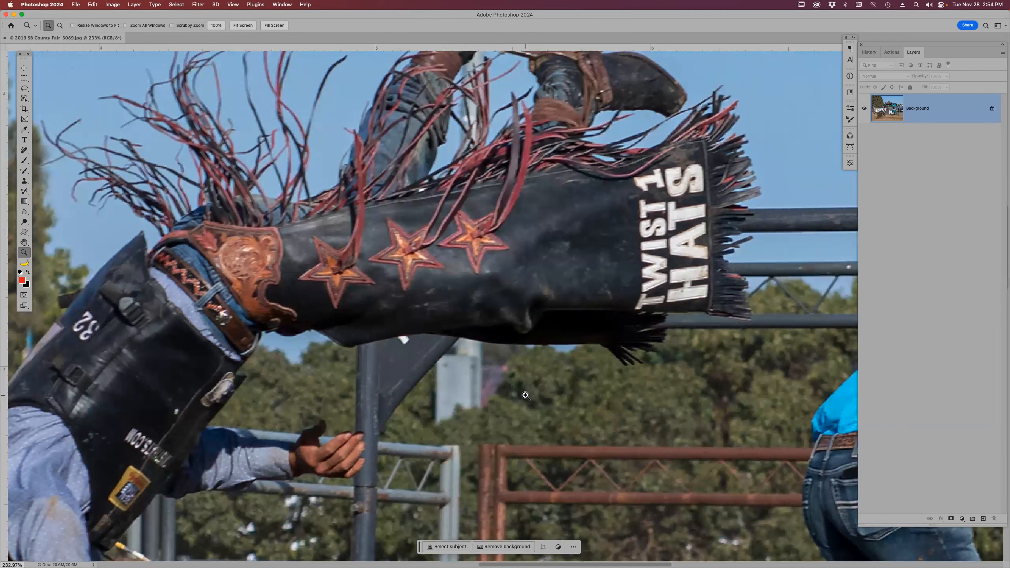
- Open the bull-riding photo in the Camera Raw filter and apply Lens Blur to it
key(super+0)
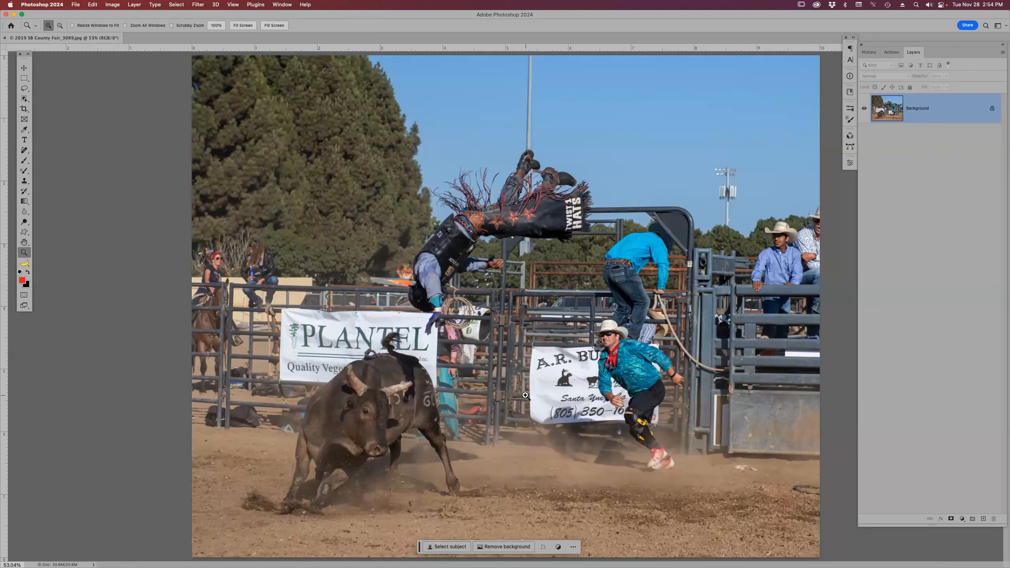
key(shift+super+a)
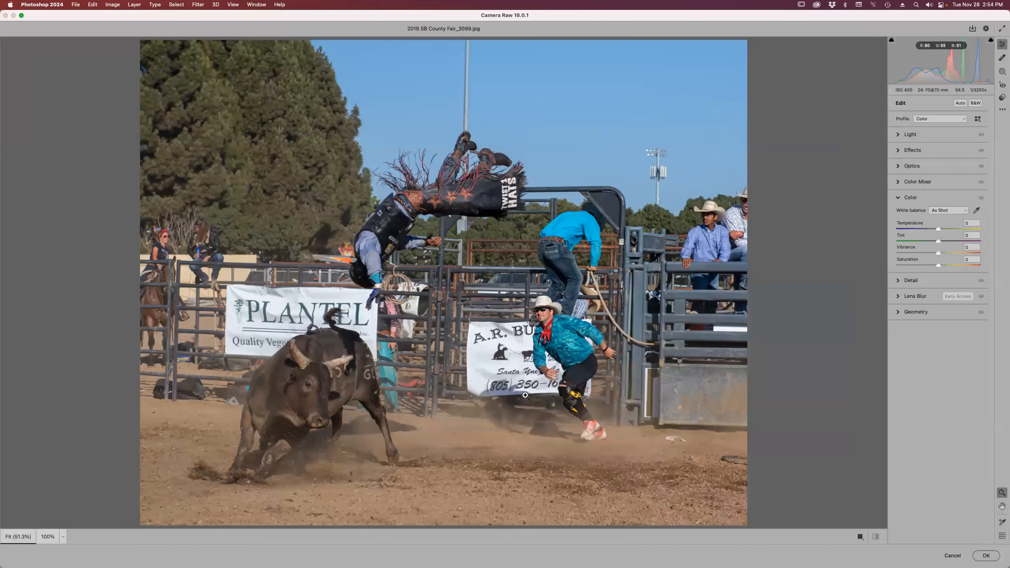
click(898, 297)
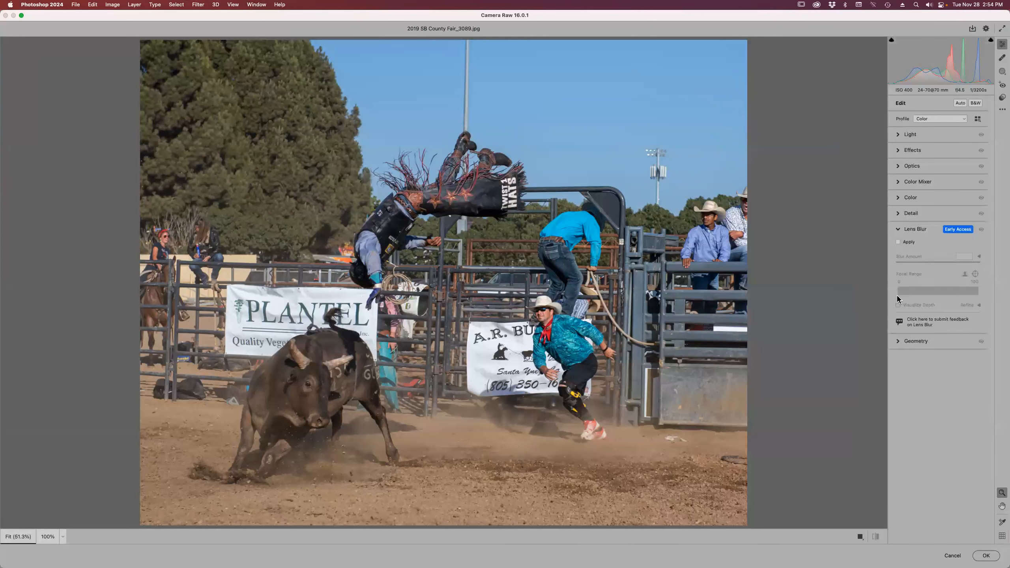
click(898, 242)
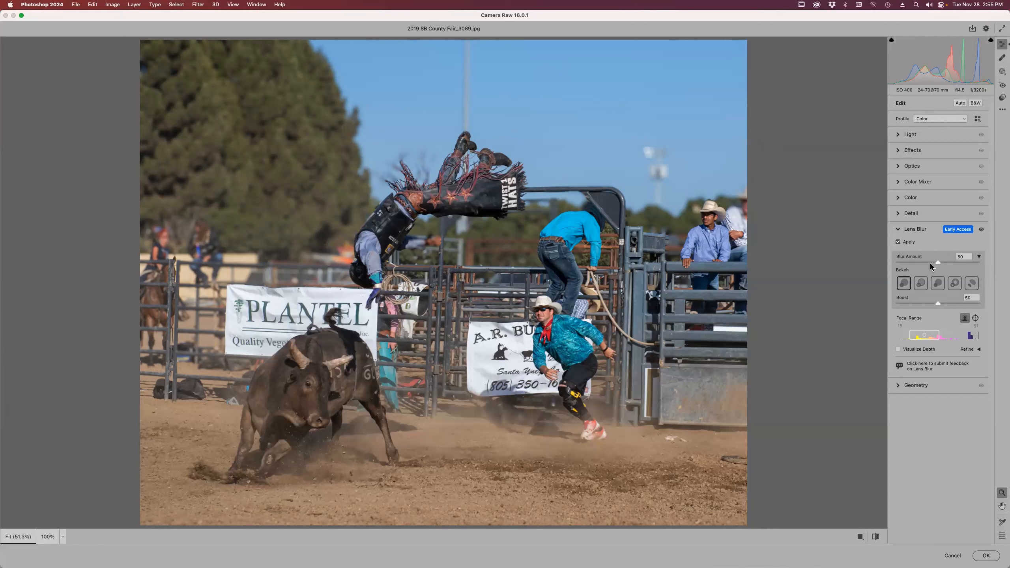
- Try a Lens Blur amount of 100, reduce it to 32, and decline discarding the Camera Raw changes
drag(931, 264, 985, 271)
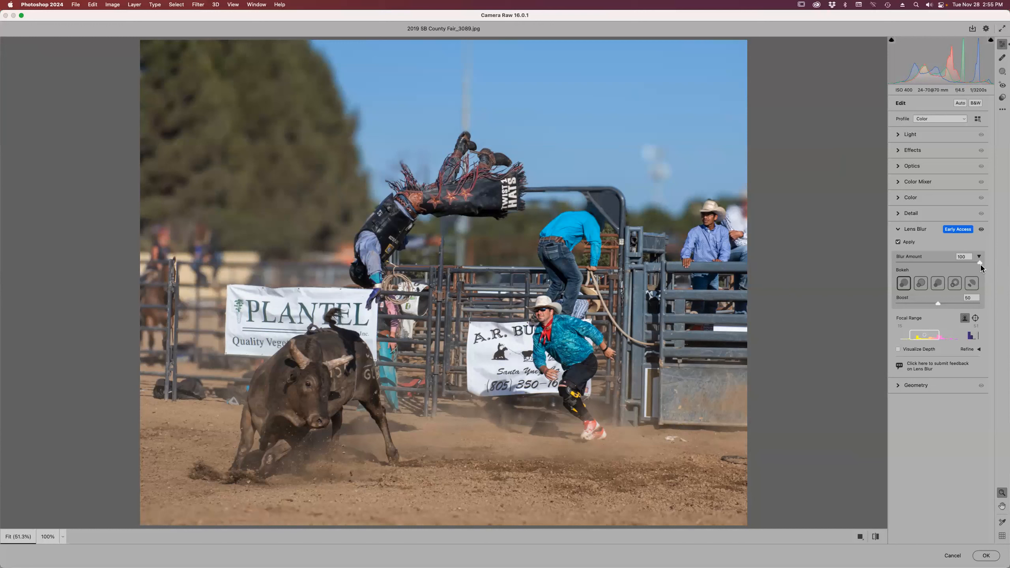
mouse_move(922, 262)
mouse_down()
mouse_move(938, 262)
mouse_move(922, 261)
mouse_up()
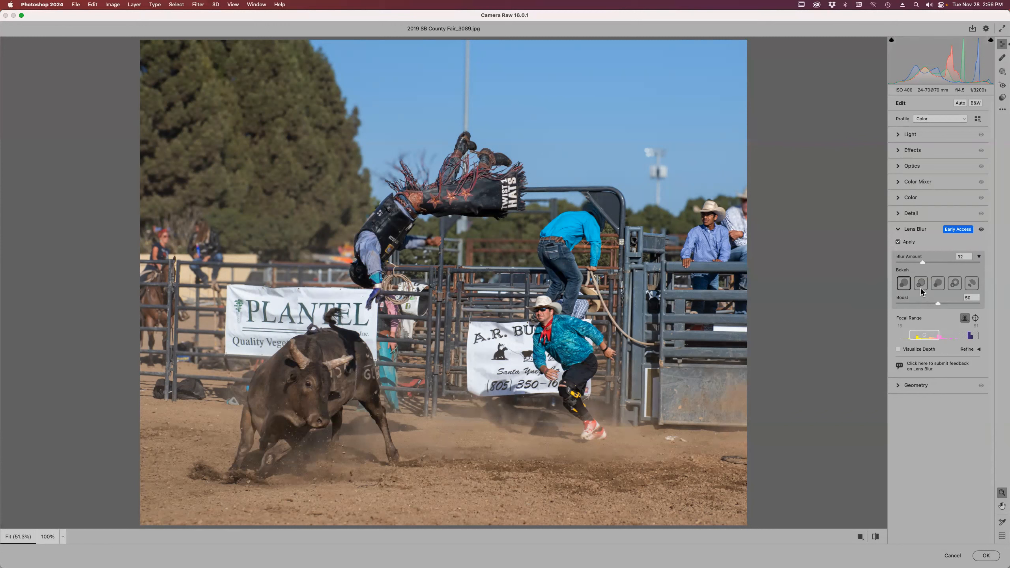
click(951, 556)
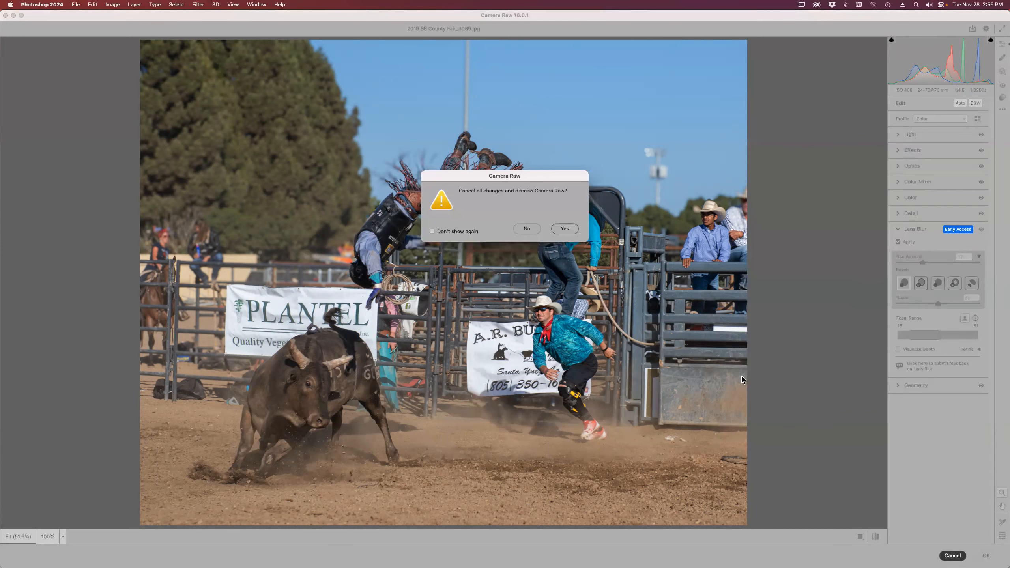
click(527, 230)
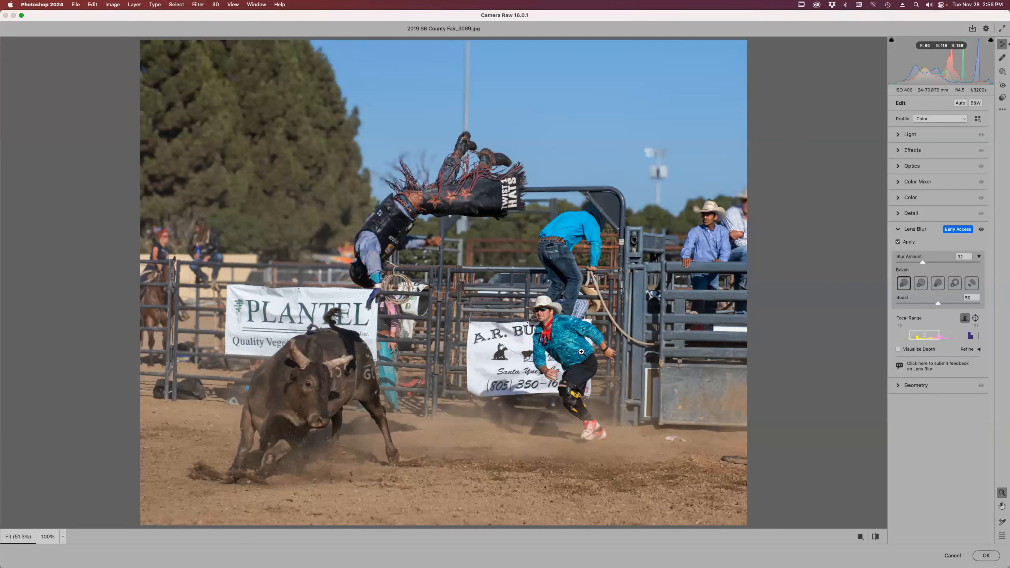
- Create a Subject mask, invert it to cover the background, and lower its exposure to -0.70
click(1003, 73)
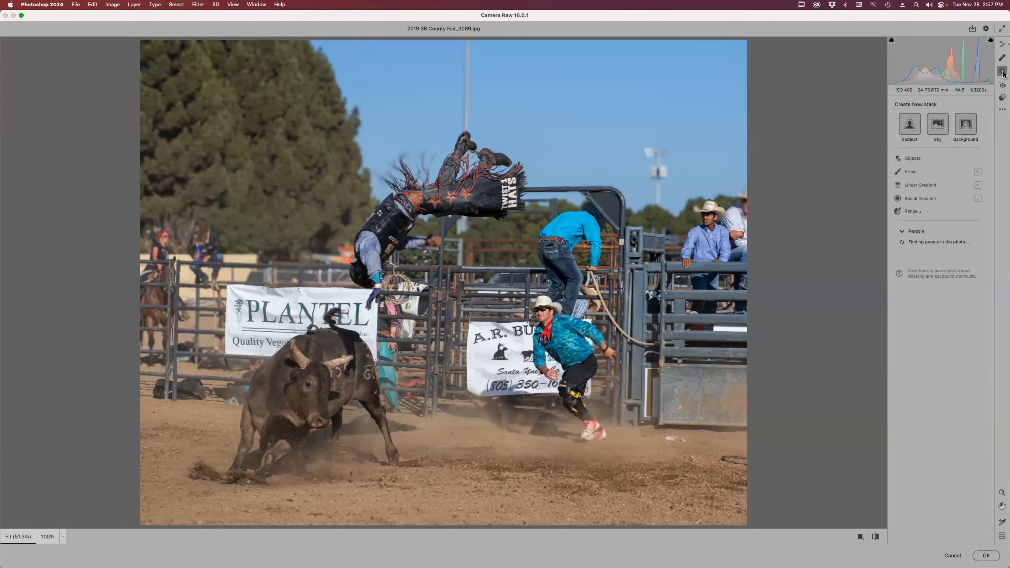
click(910, 126)
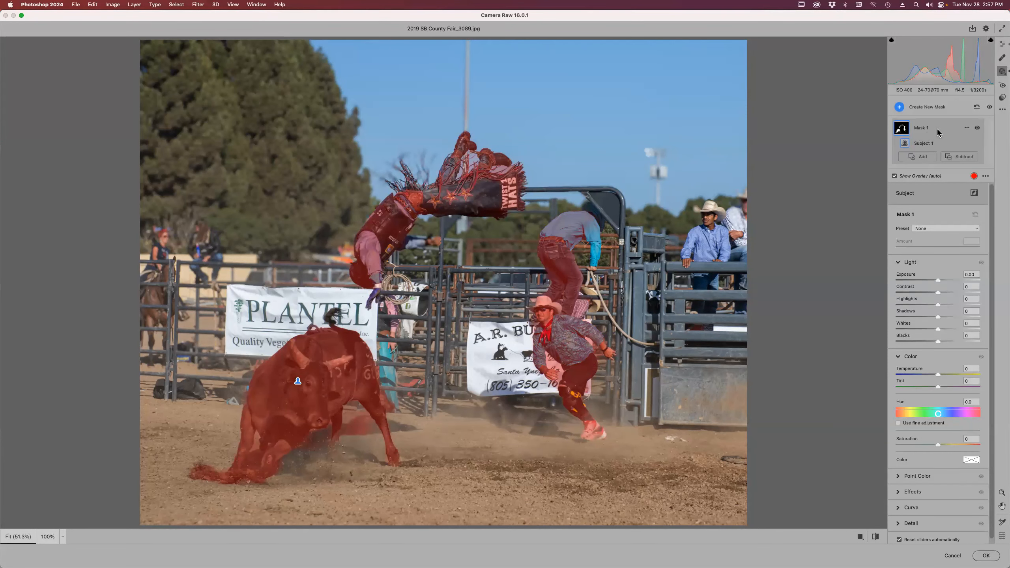
click(967, 128)
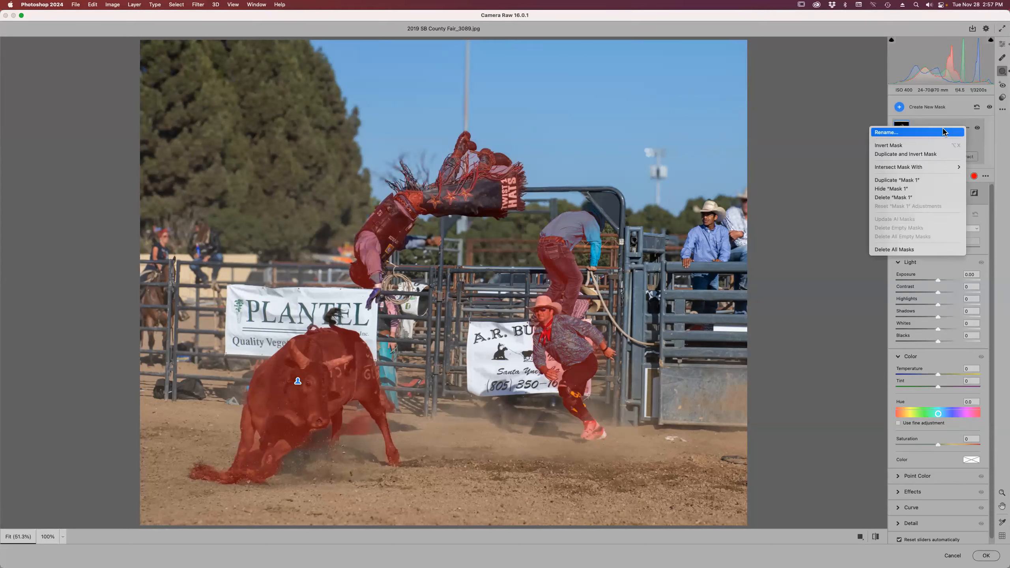
click(927, 146)
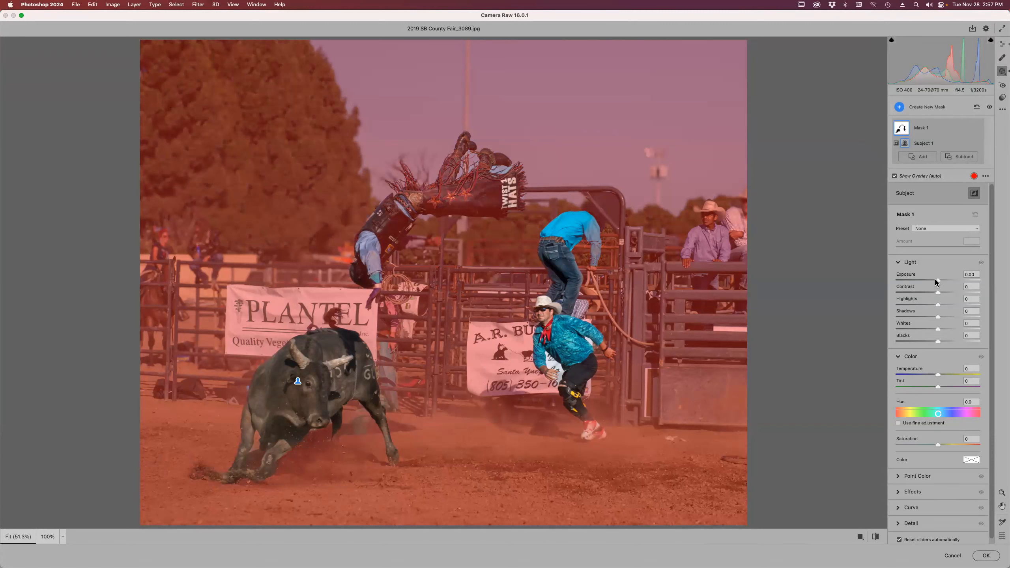
drag(936, 281, 928, 280)
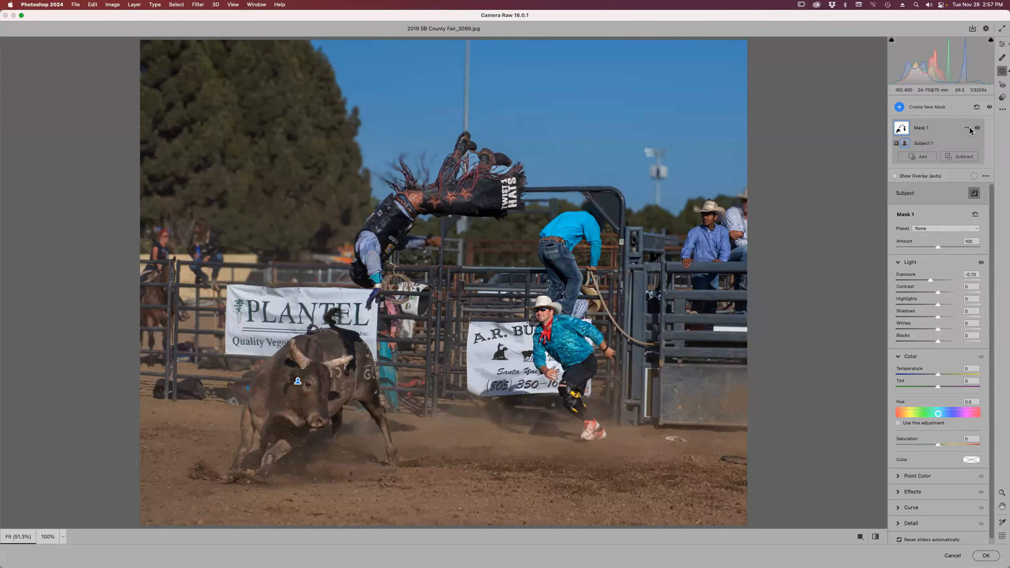
- Duplicate and invert the background mask to cover the subjects, raise its exposure slightly, and apply the Camera Raw edits
click(968, 127)
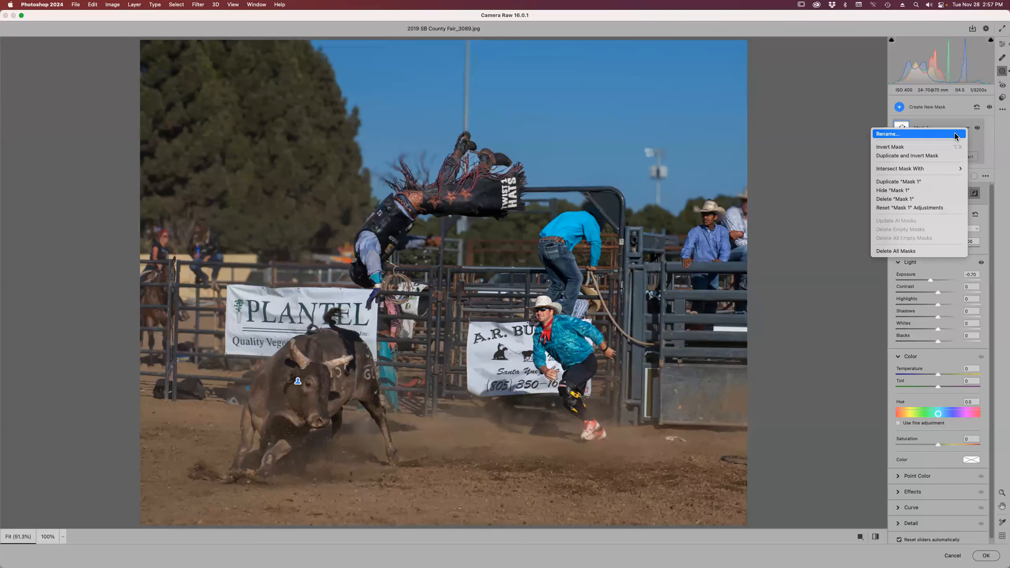
click(937, 156)
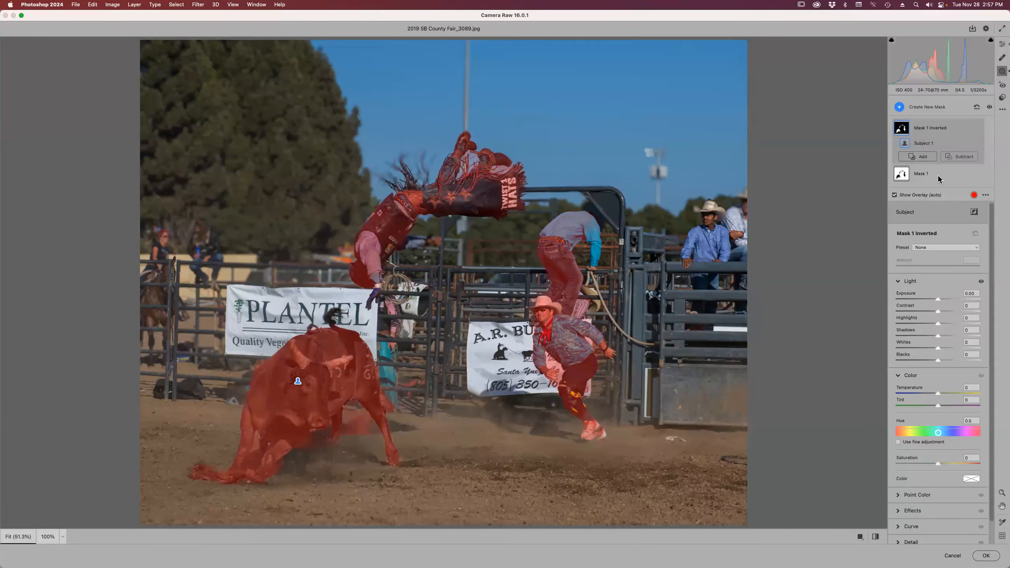
drag(940, 299, 945, 304)
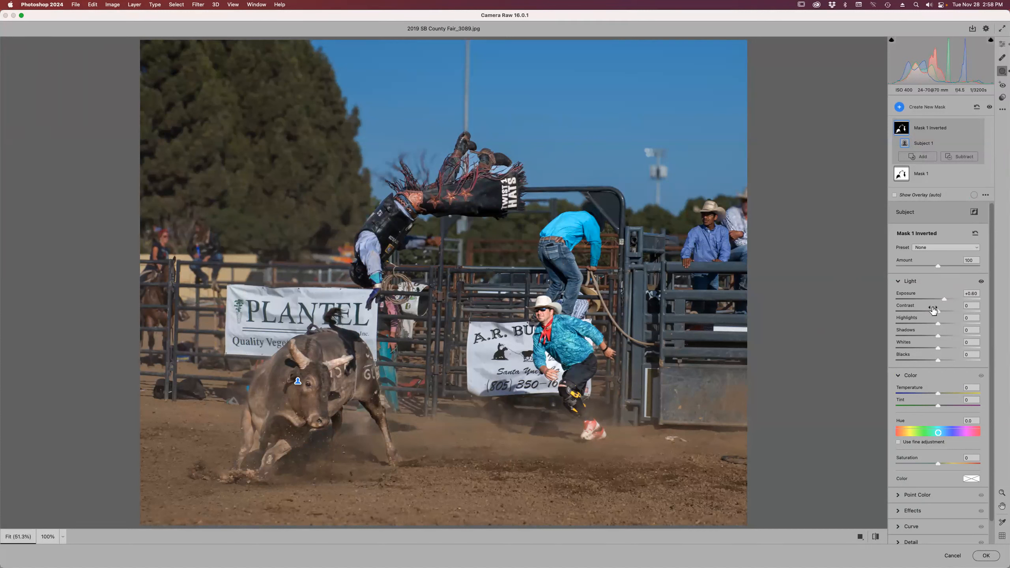
drag(944, 299, 940, 301)
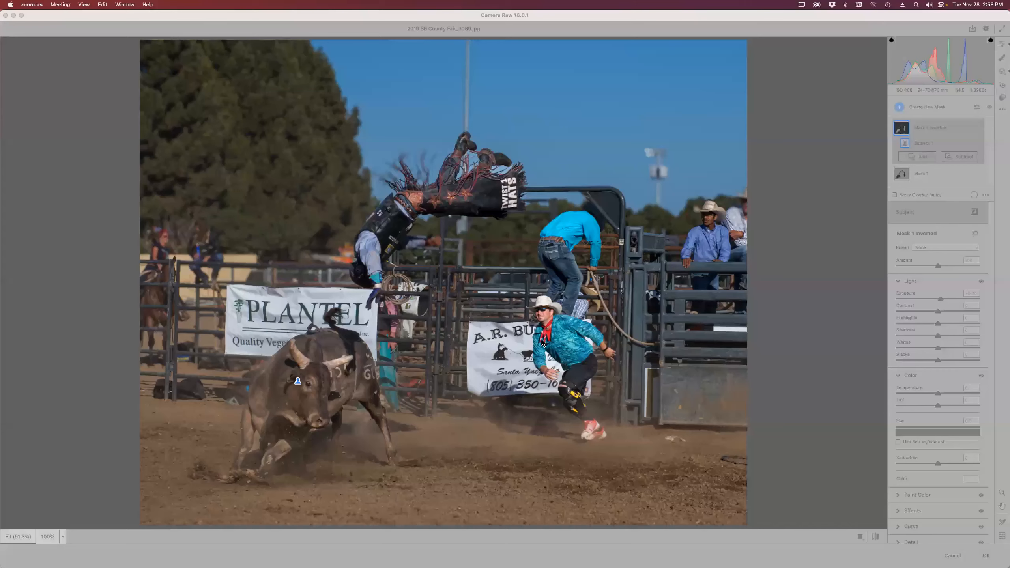
click(986, 558)
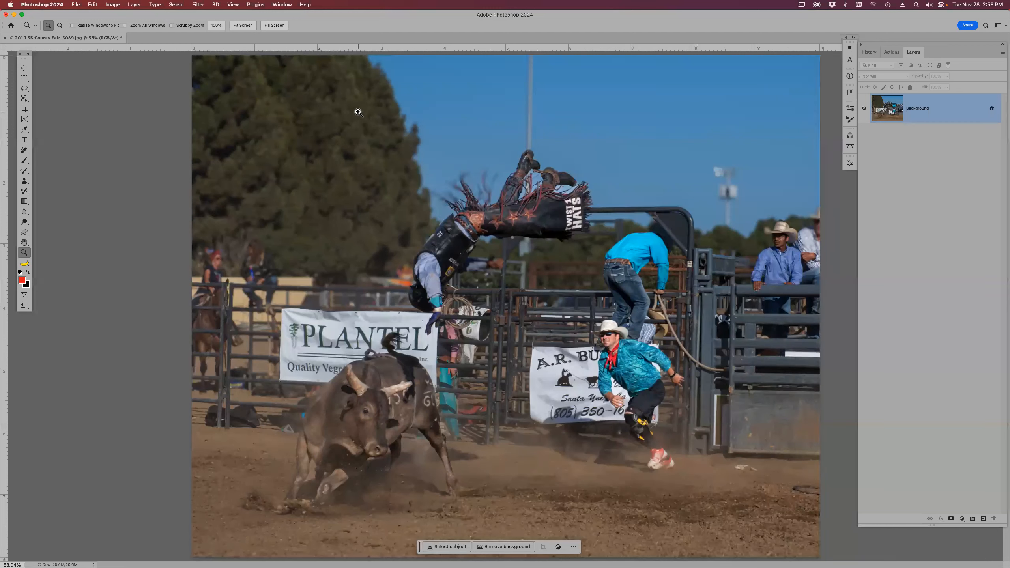
- Open Neural Filters on the bull-riding photo and enable Depth Blur with a blur strength of 72
click(199, 4)
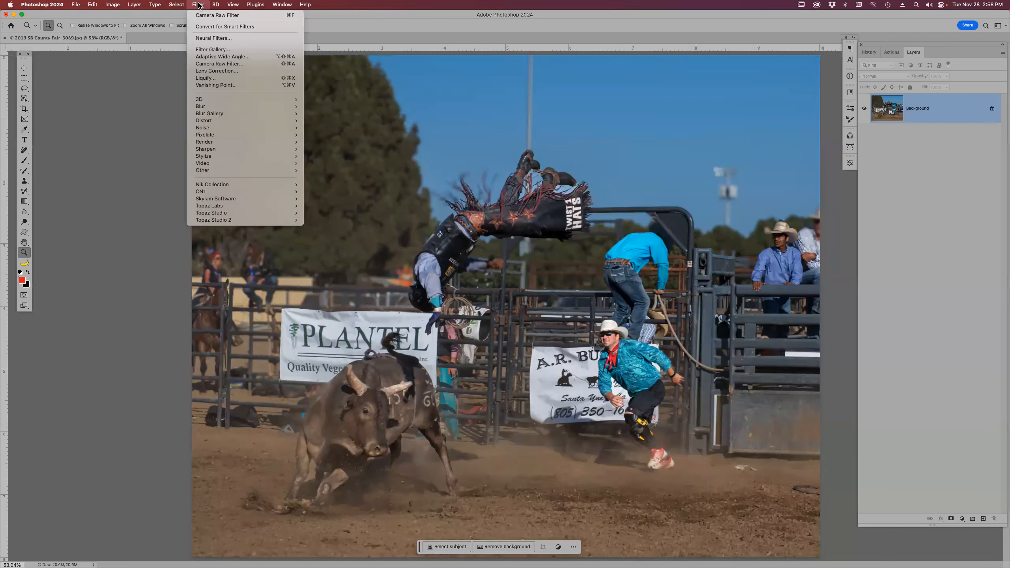
click(214, 38)
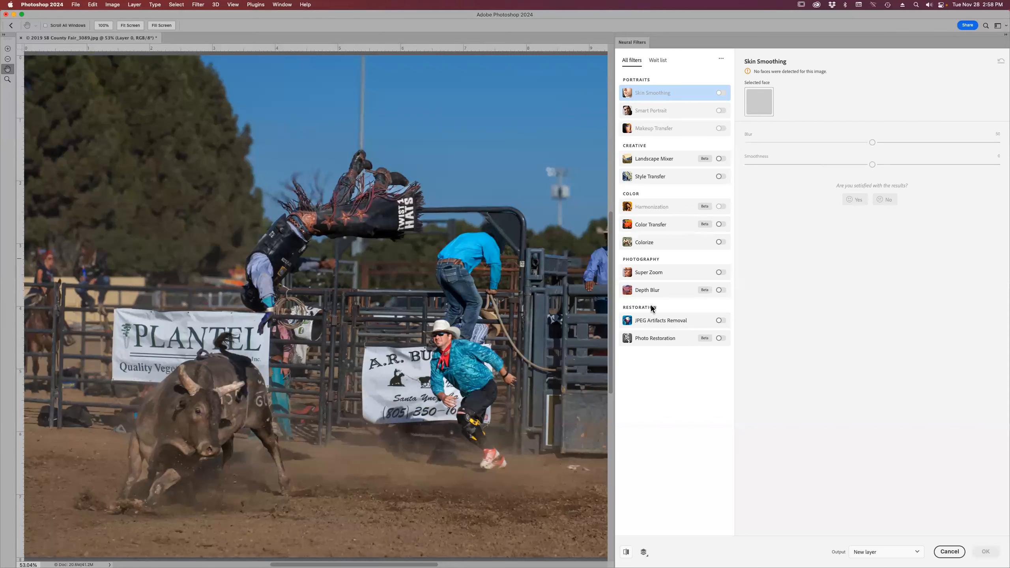
click(720, 291)
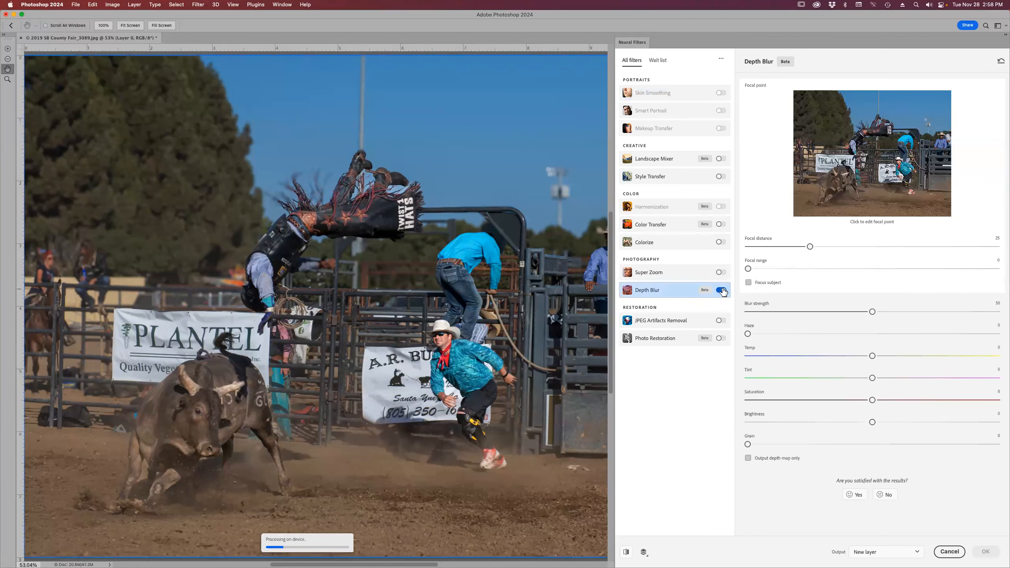
click(928, 312)
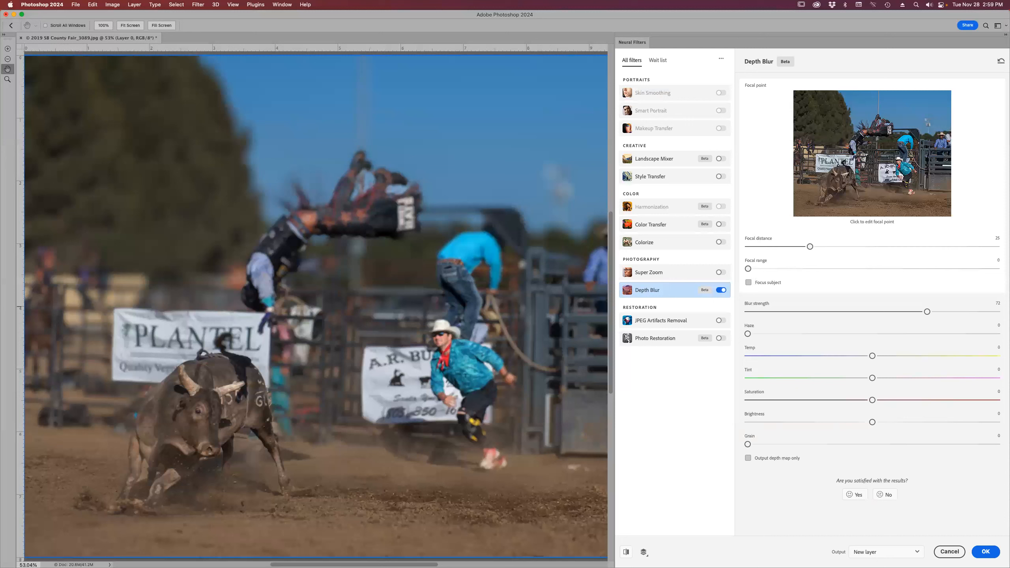
- Try Focus subject and turn it off, and set the Depth Blur focal point on the airborne rider before moving it to the bull
click(749, 282)
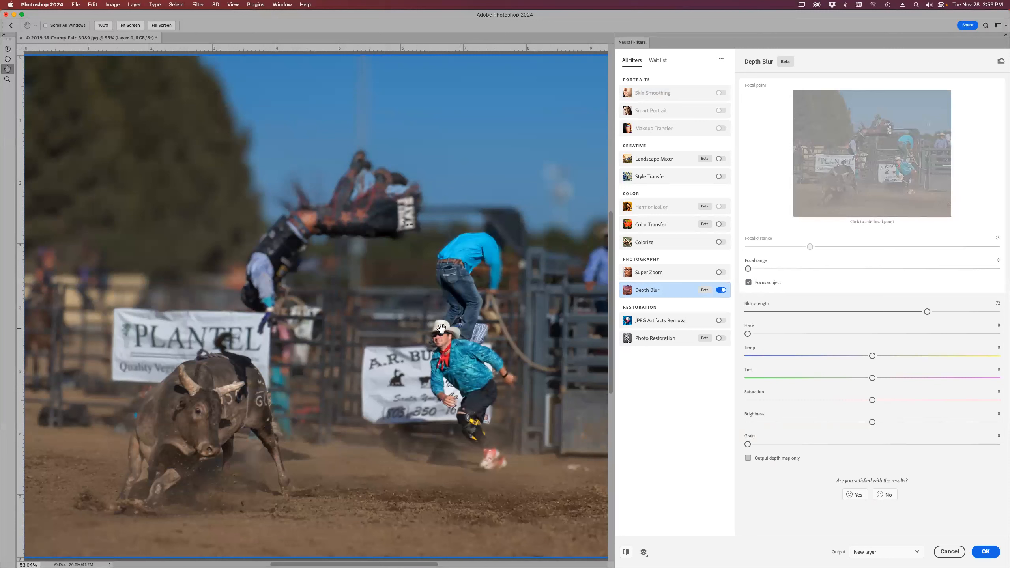
click(747, 282)
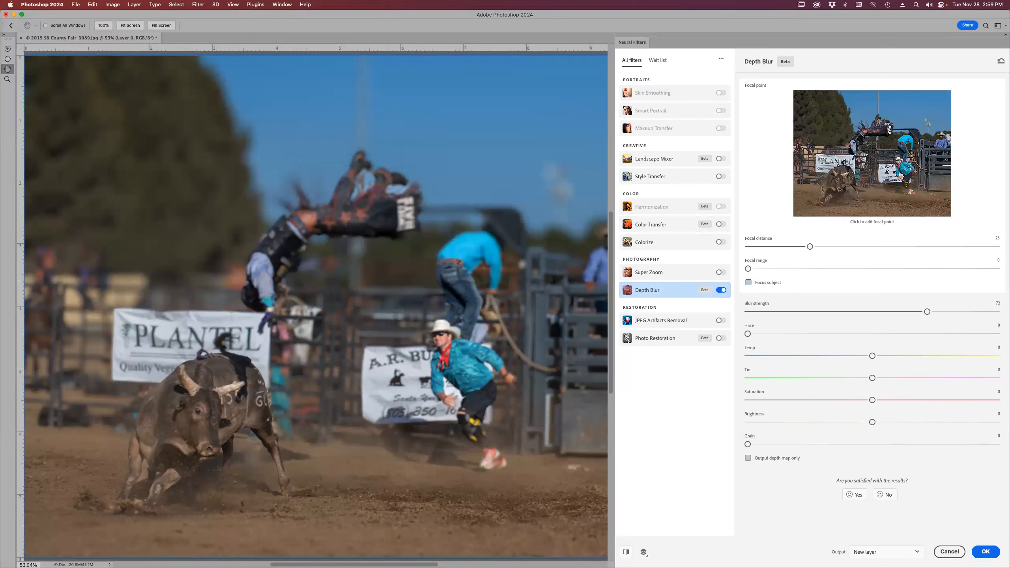
click(855, 144)
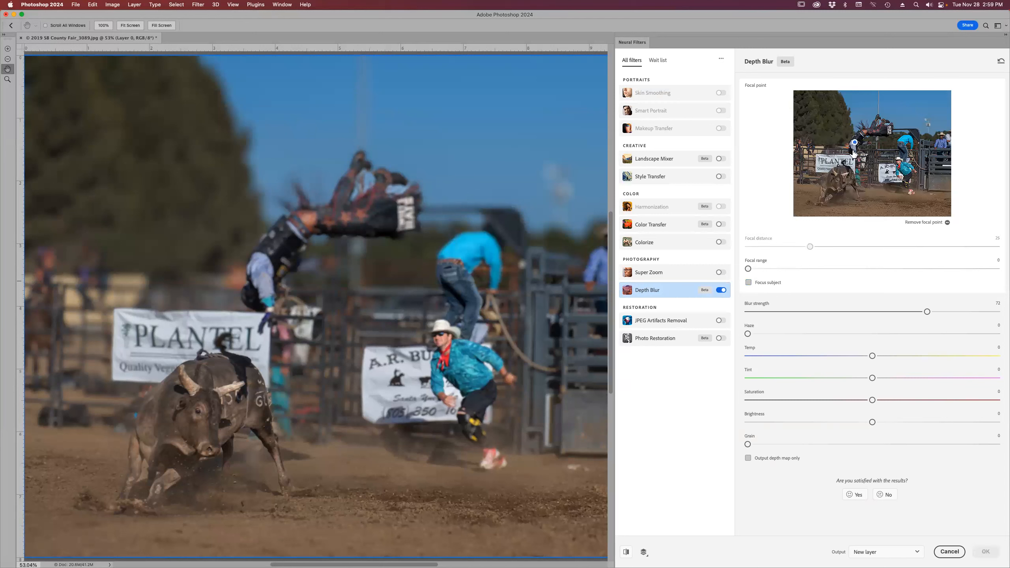
click(837, 179)
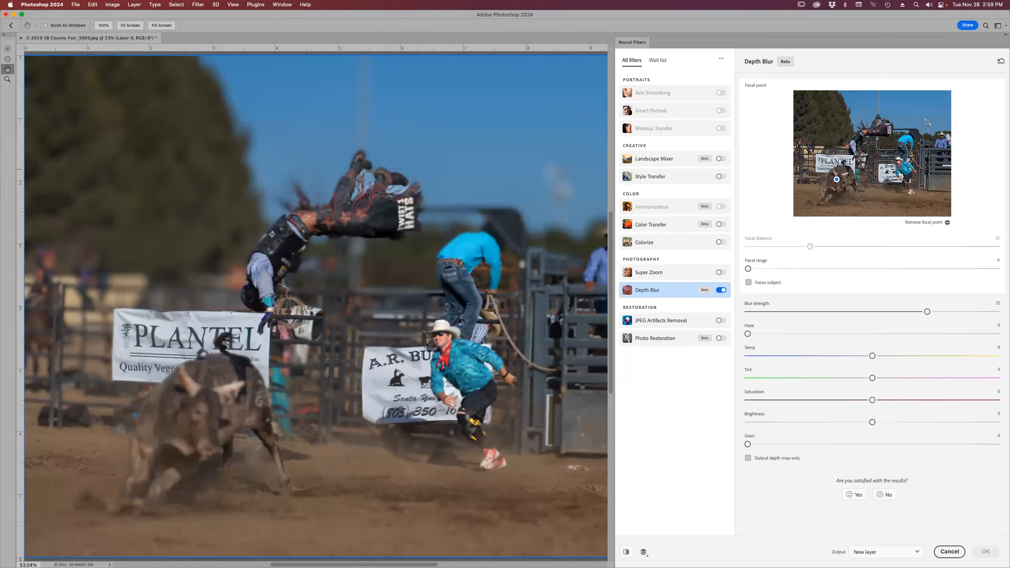